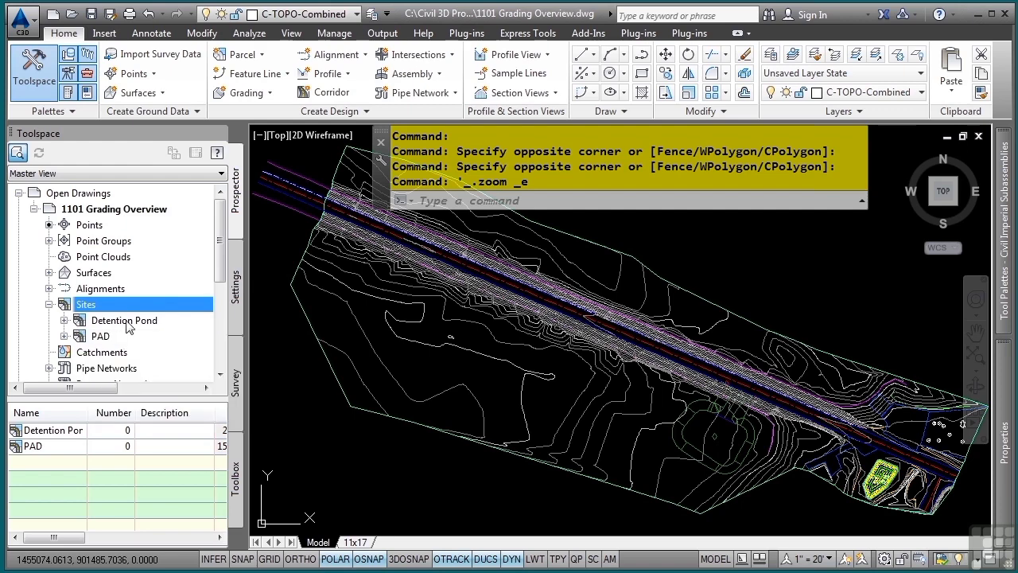
Expand the Detention Pond site in the drawing tree and list its feature lines
mouse_move(127, 322)
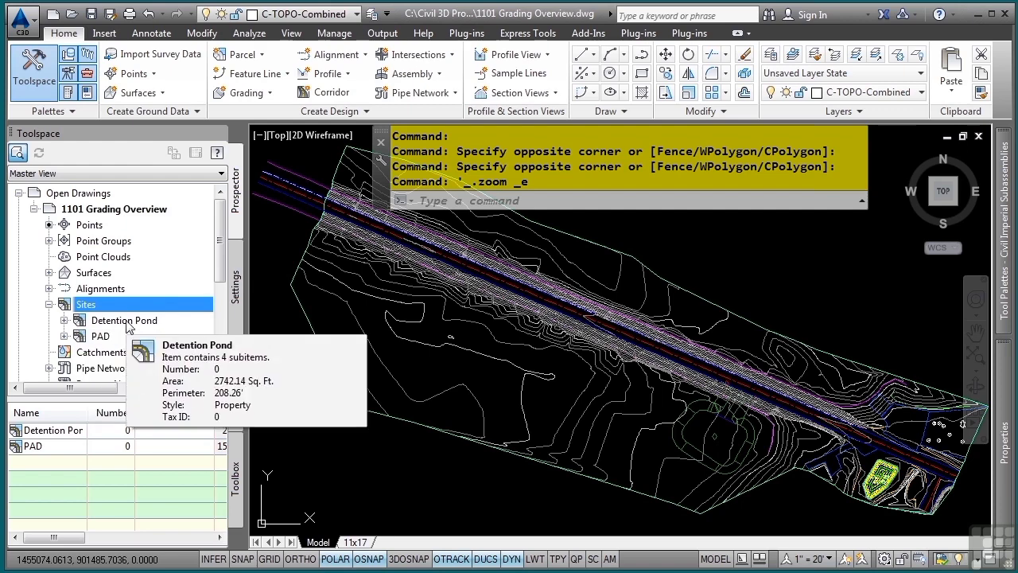
left_click(65, 320)
left_click(79, 336)
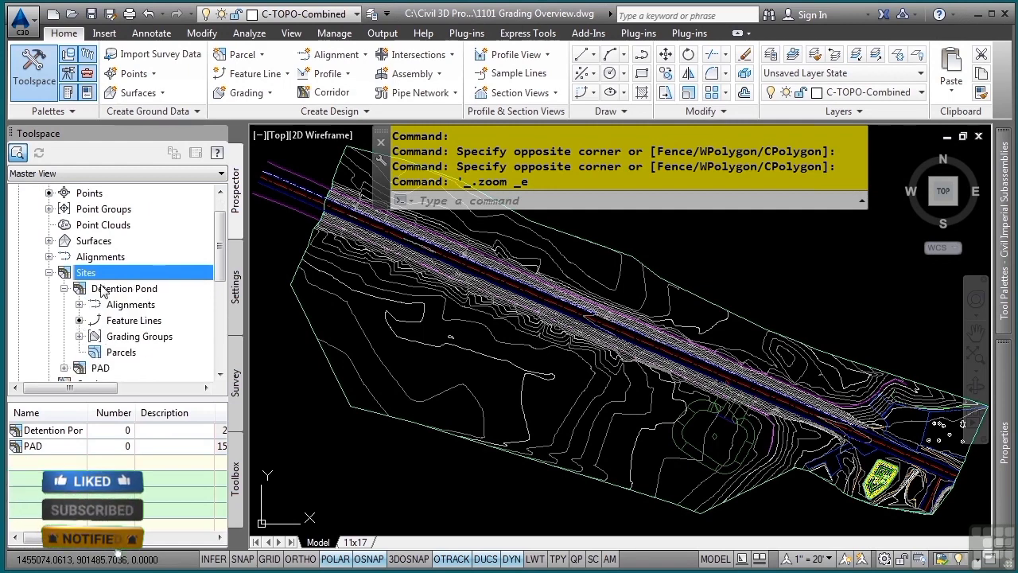
mouse_move(102, 291)
scroll(100, 306, "down", 1)
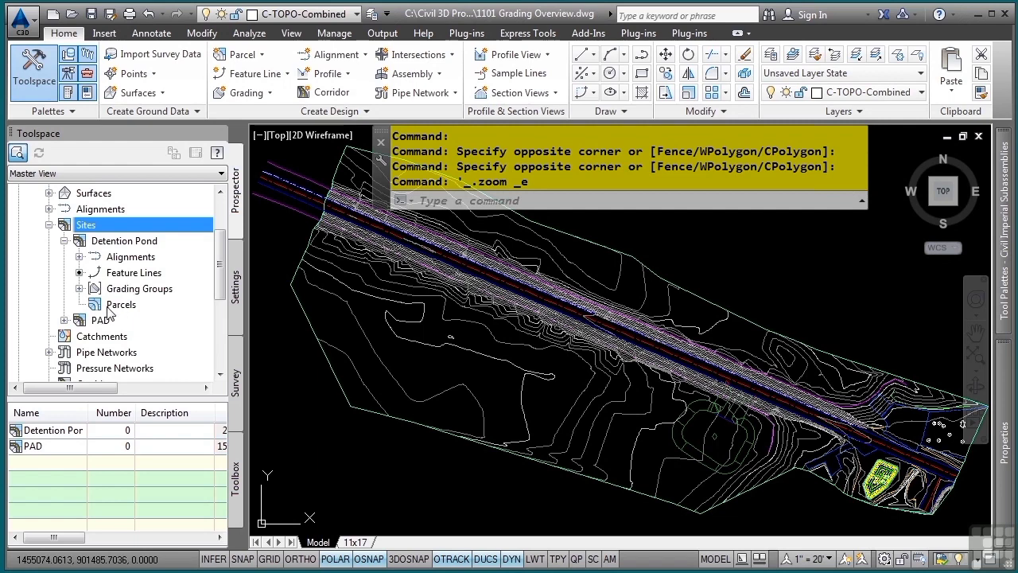
left_click(133, 273)
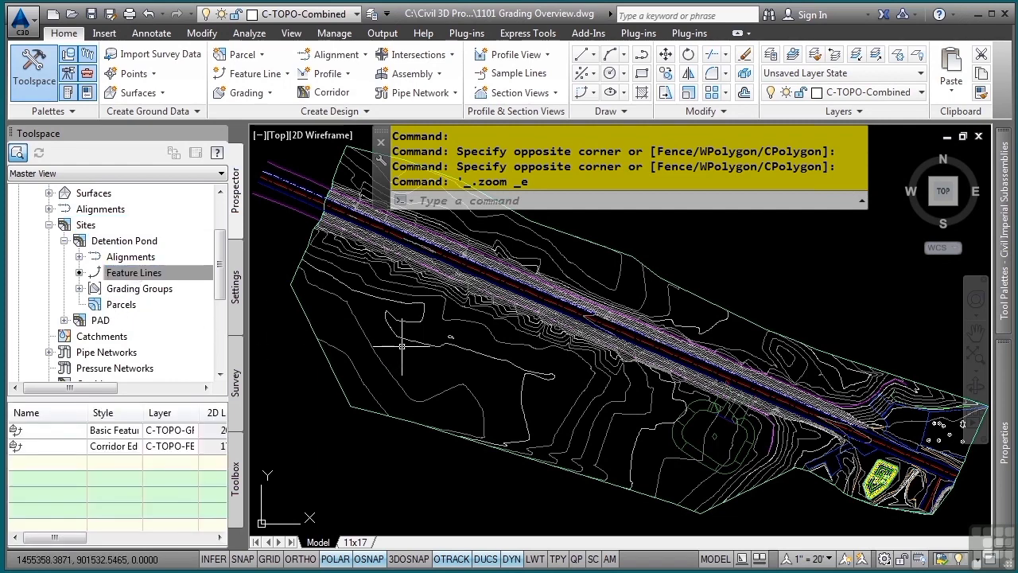
mouse_move(402, 346)
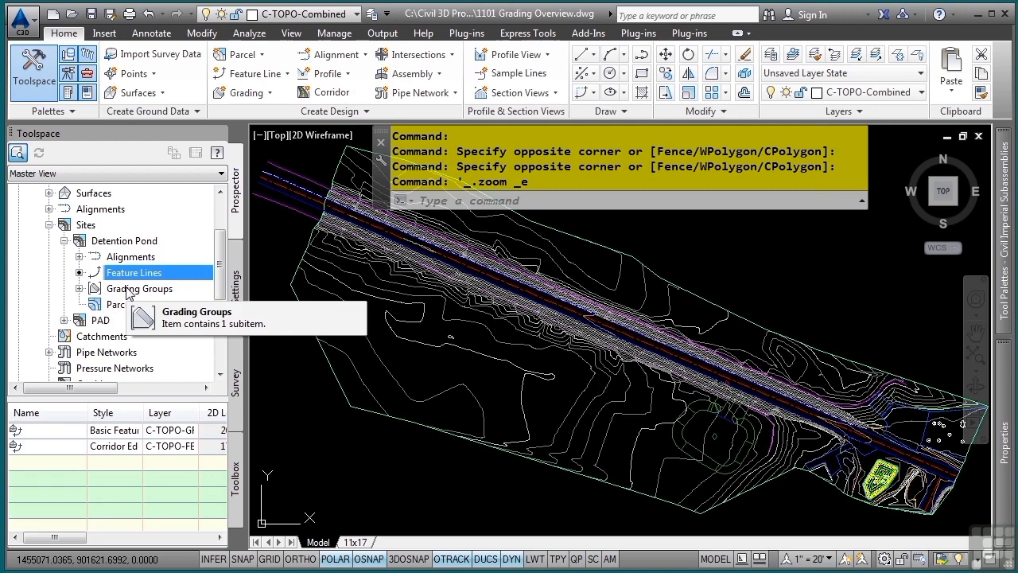
Zoom to the PAD site, select the pad and driveway feature lines, and open them in the Object Viewer
right_click(91, 319)
left_click(139, 397)
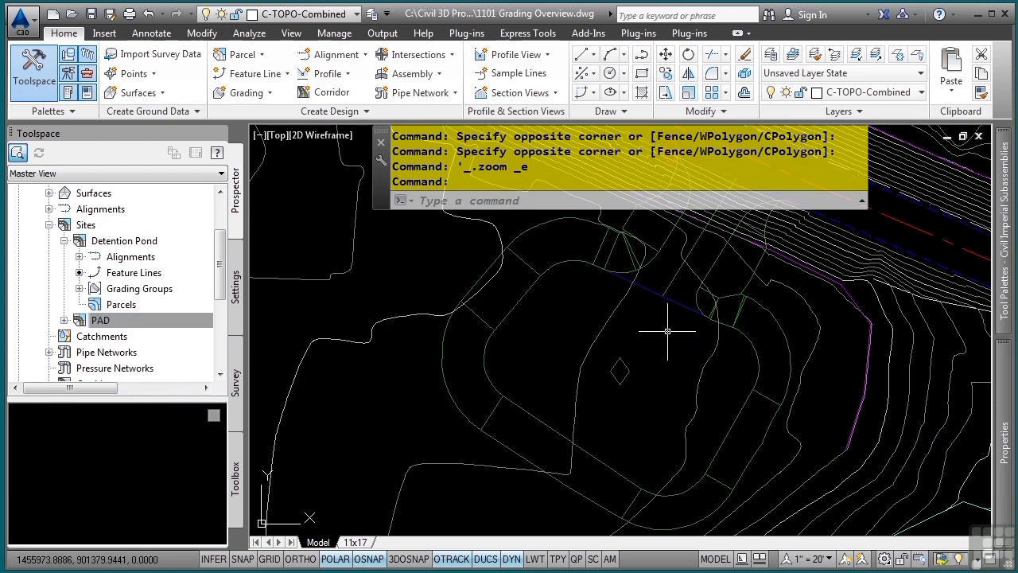
mouse_move(658, 330)
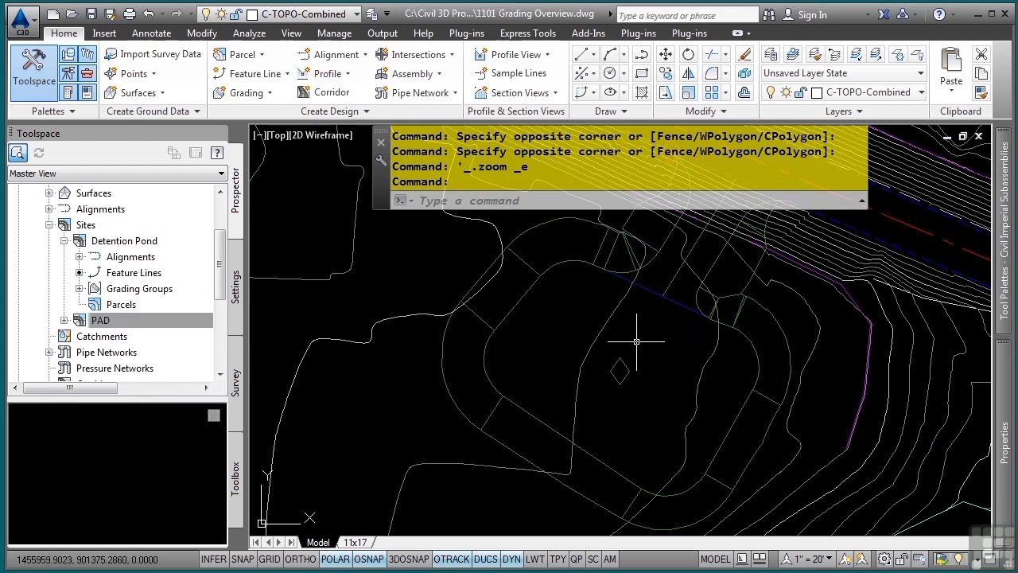
left_click(676, 280)
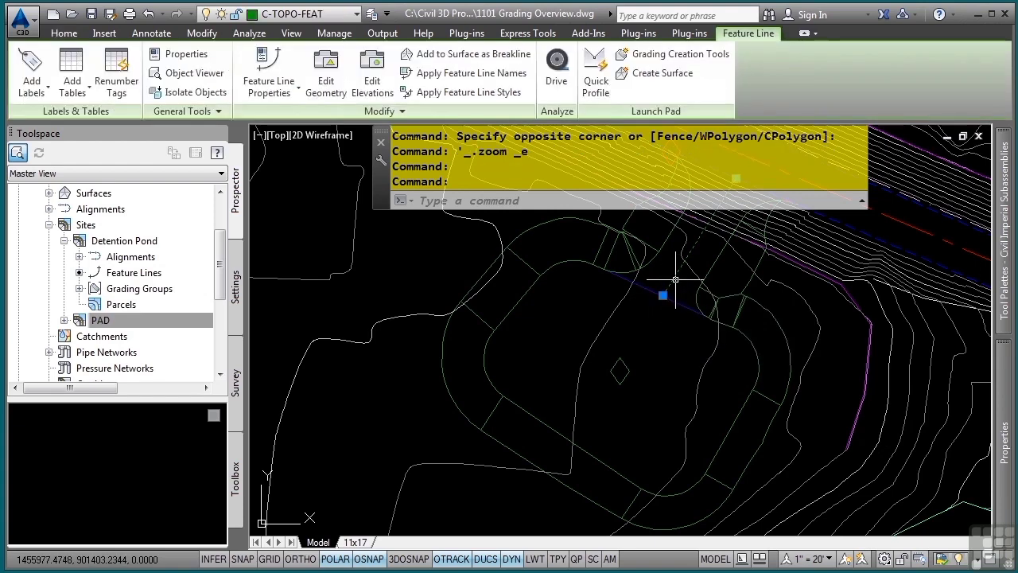
left_click(652, 291)
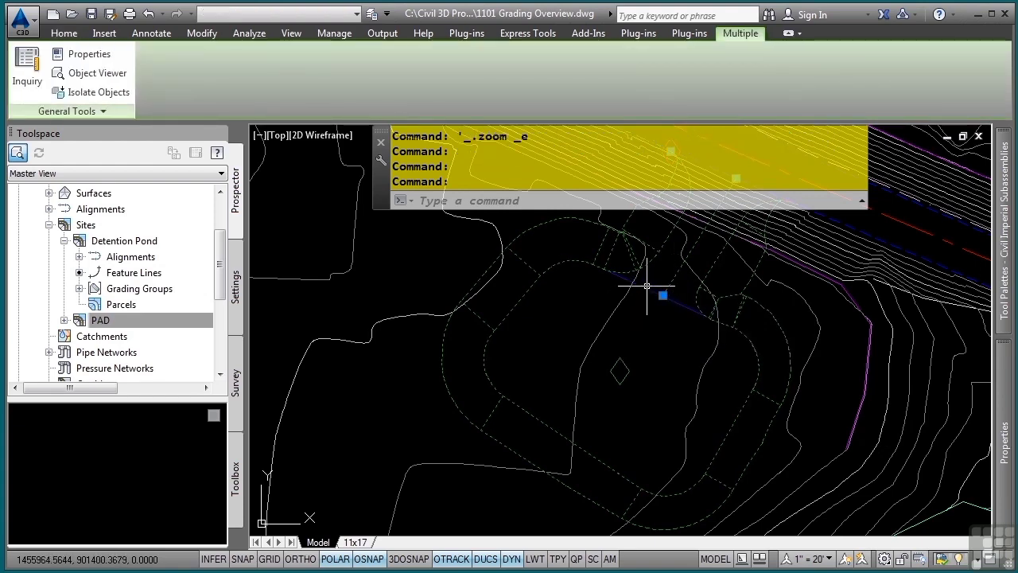
middle_click_drag(700, 302, 631, 448)
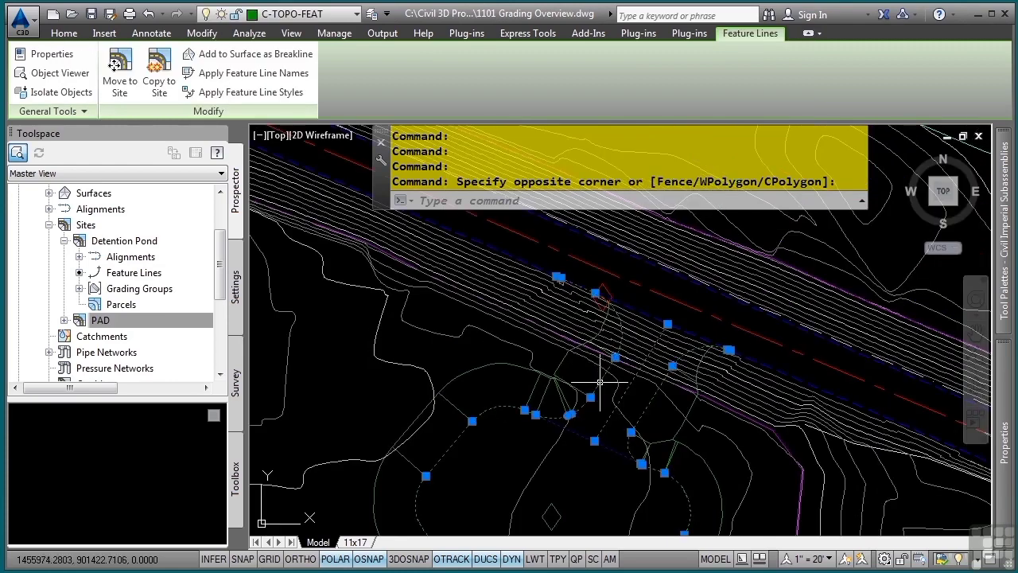
right_click(488, 358)
left_click(577, 334)
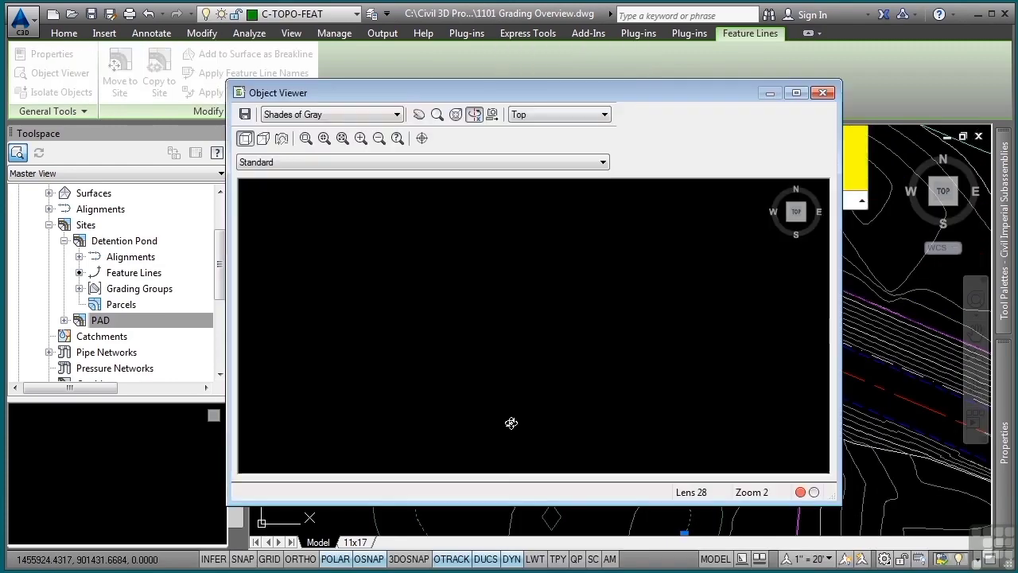
Orbit the feature lines in 3D to examine their elevations, then close the viewer and clear the selection
left_click_drag(524, 429, 546, 322)
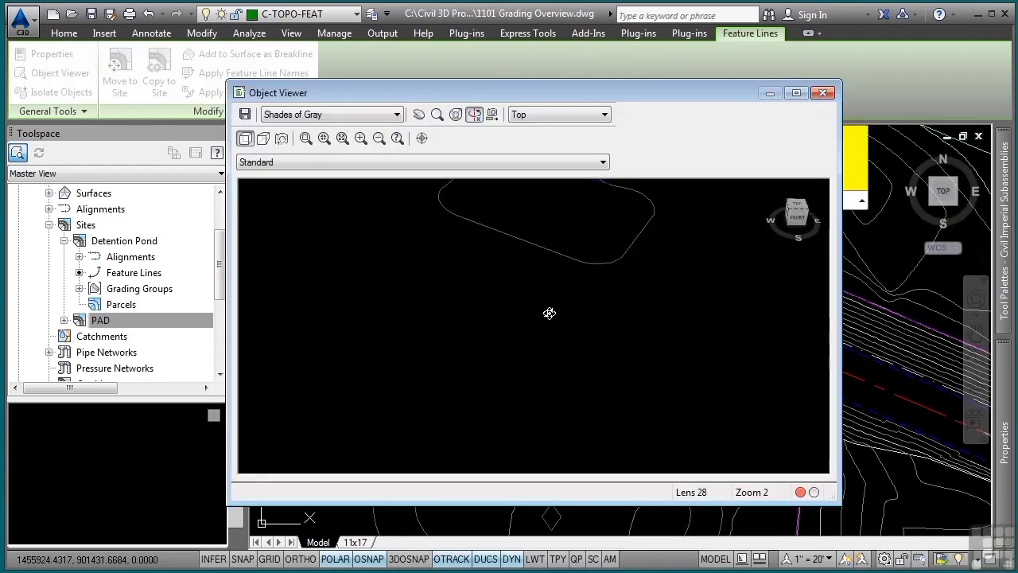
middle_click_drag(560, 335, 566, 446)
left_click_drag(566, 446, 557, 327)
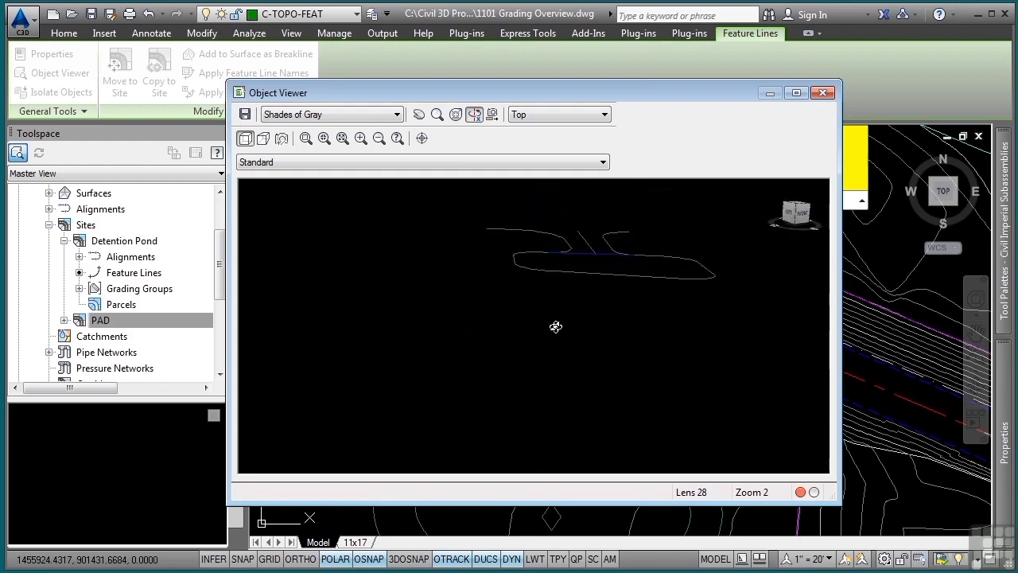
key("Escape")
key("Escape")
key("Escape")
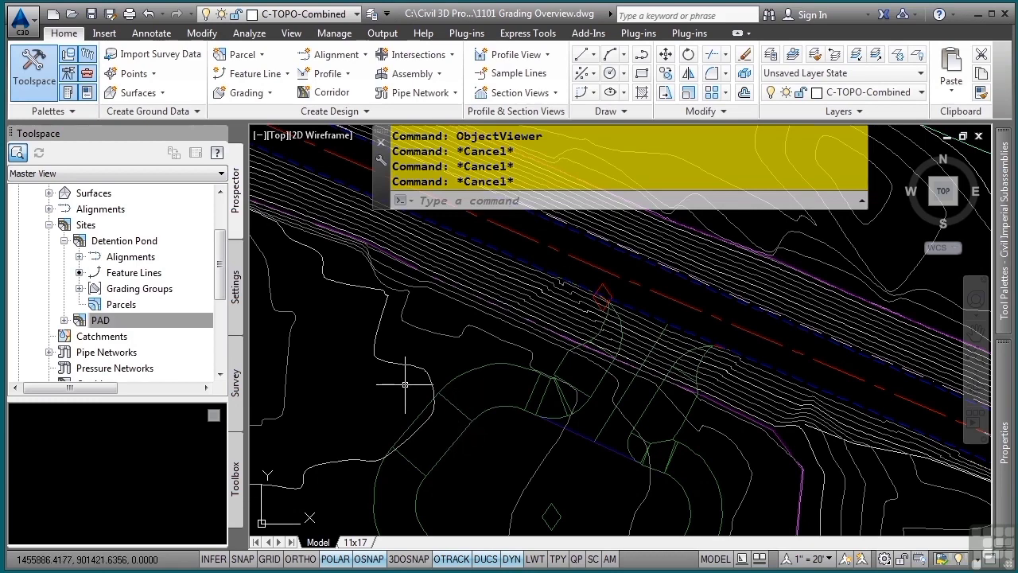
Look through the Feature Line Styles among the drawing's general multipurpose style settings and collapse the list again
left_click(237, 286)
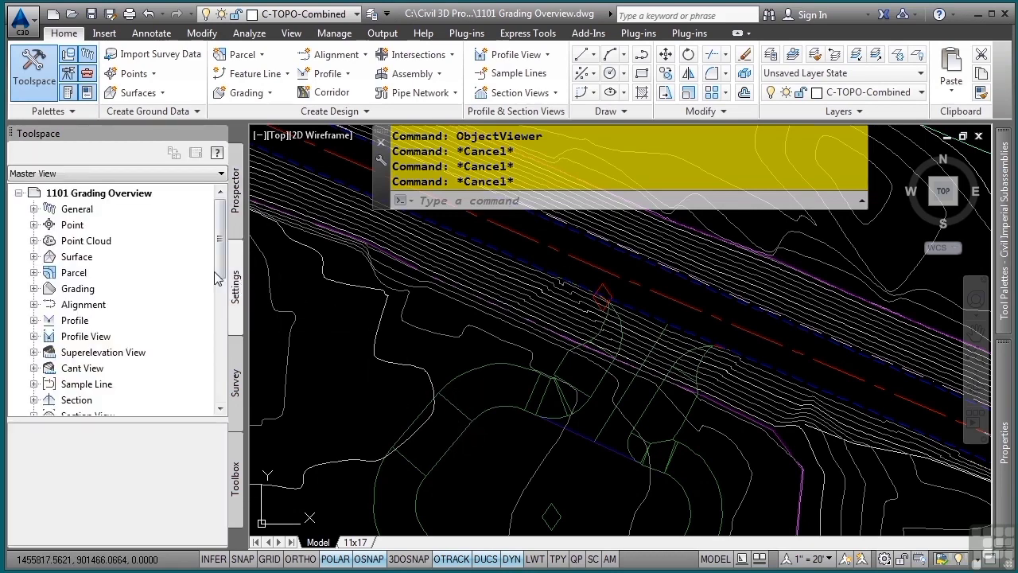
left_click(33, 209)
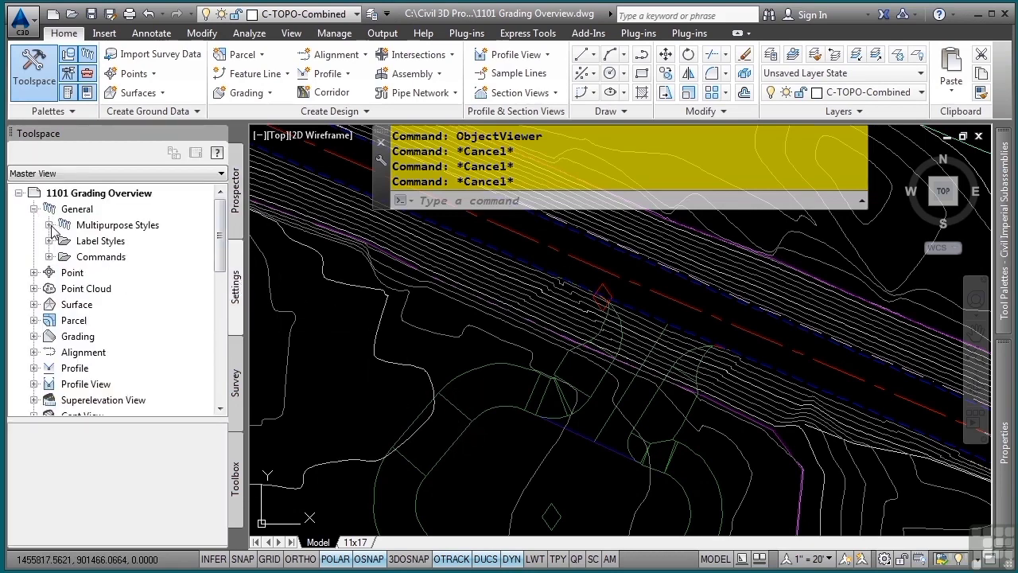
left_click(49, 225)
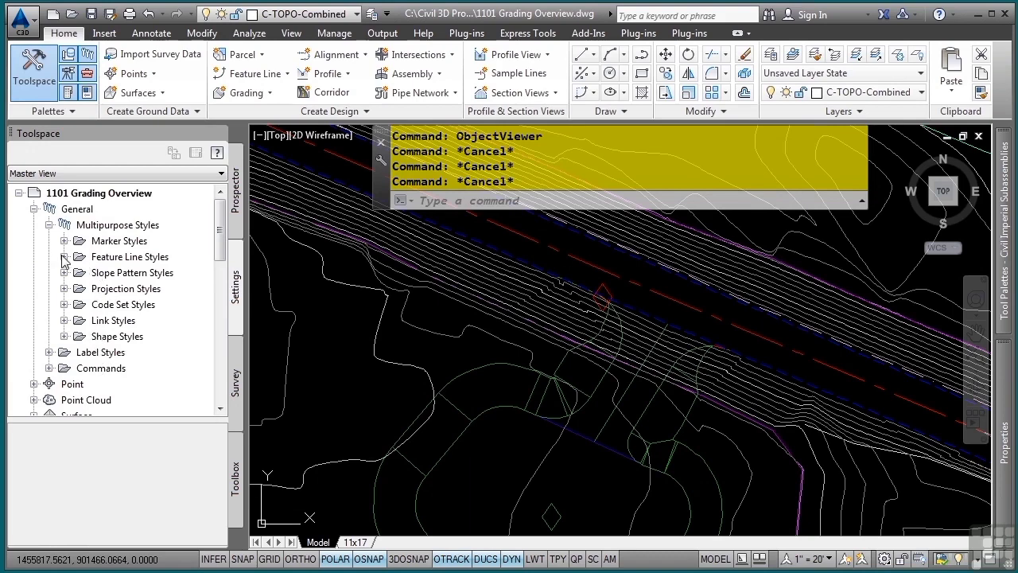
left_click(64, 257)
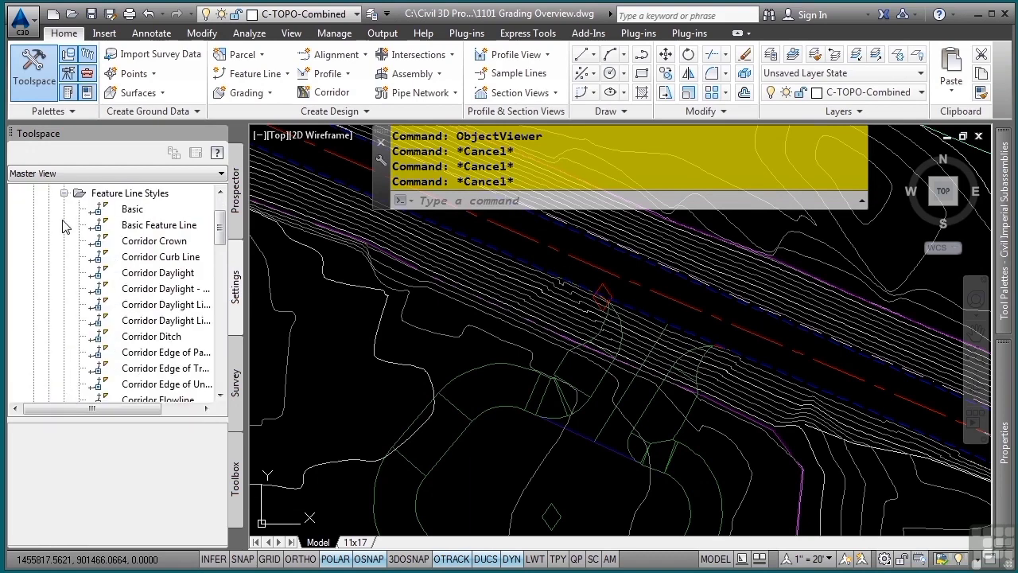
left_click(66, 195)
middle_click_drag(548, 467, 601, 390)
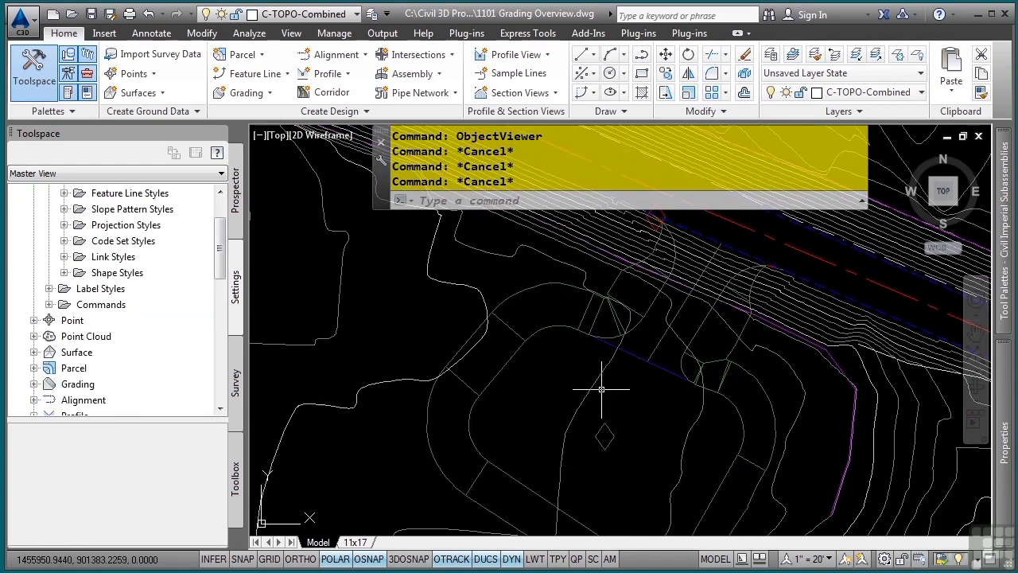
Preview the Detention Pond site's Pond grading group and expand the PAD site to show its contents
left_click(238, 225)
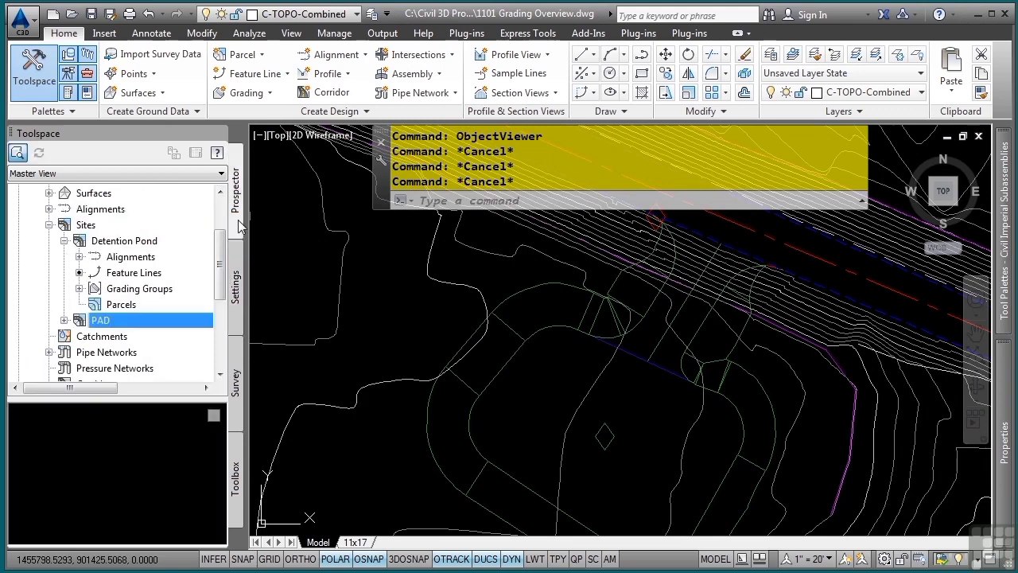
left_click(78, 289)
left_click(115, 303)
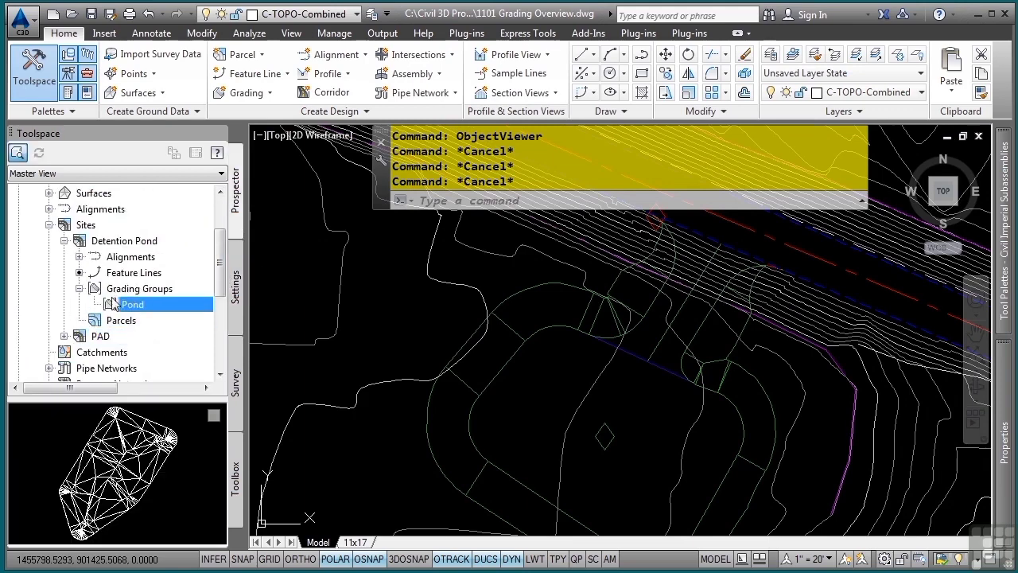
left_click(64, 336)
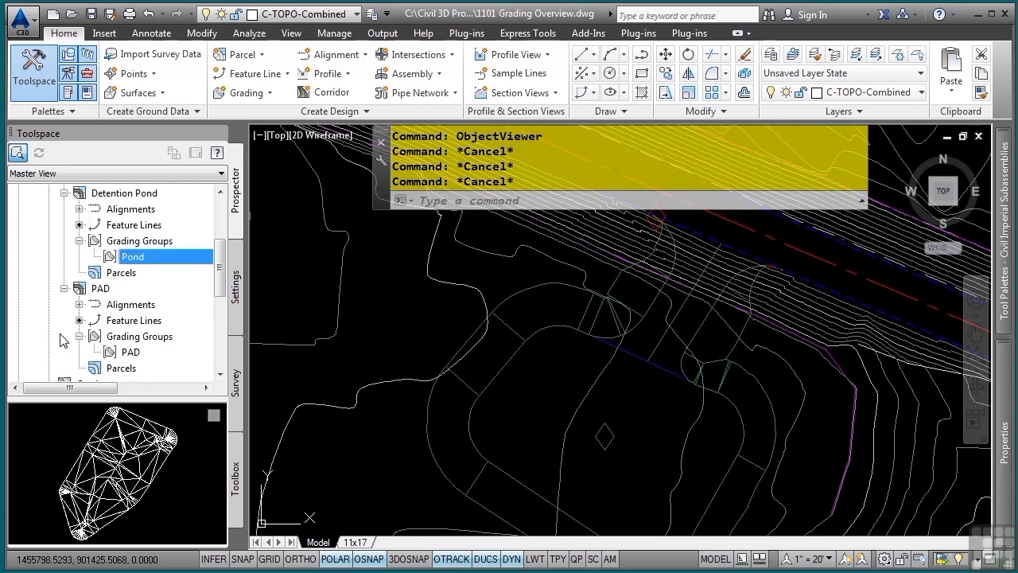
Zoom to the PAD grading group and open its side-slope grading and interior infill together in the Object Viewer
right_click(129, 352)
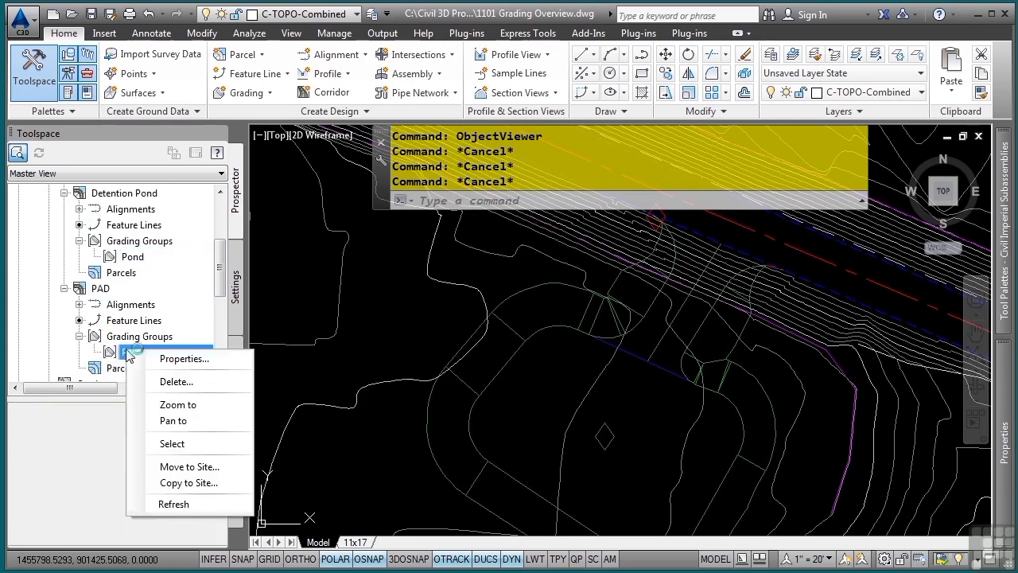
left_click(183, 404)
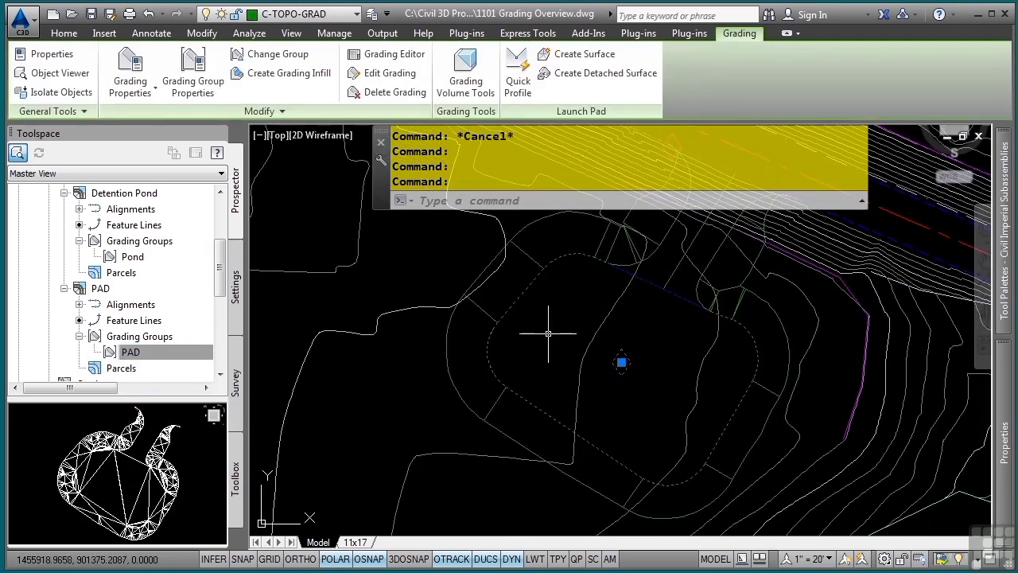
middle_click_drag(626, 285, 603, 386)
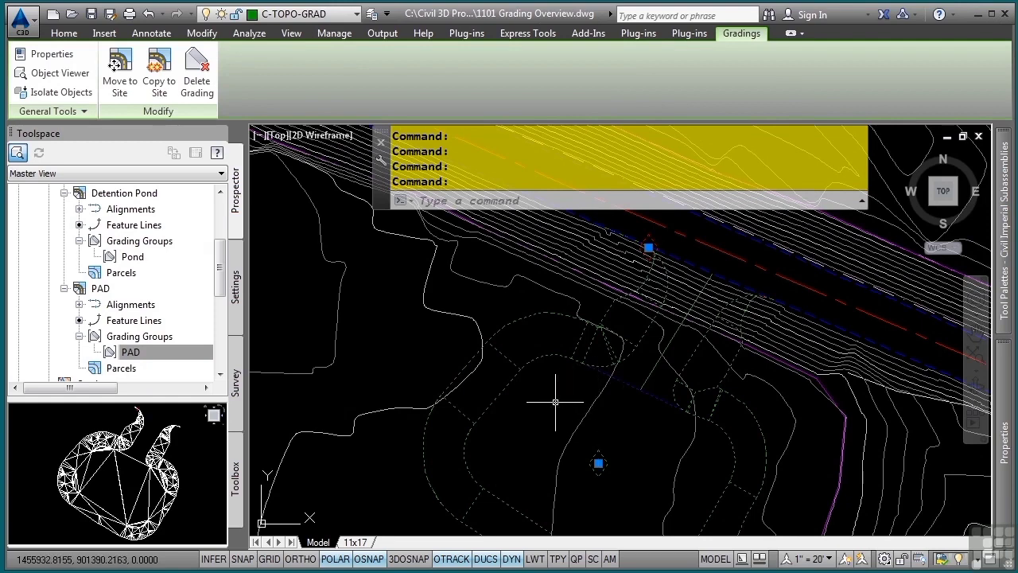
left_click(56, 73)
key("Escape")
left_click_drag(625, 387, 619, 378)
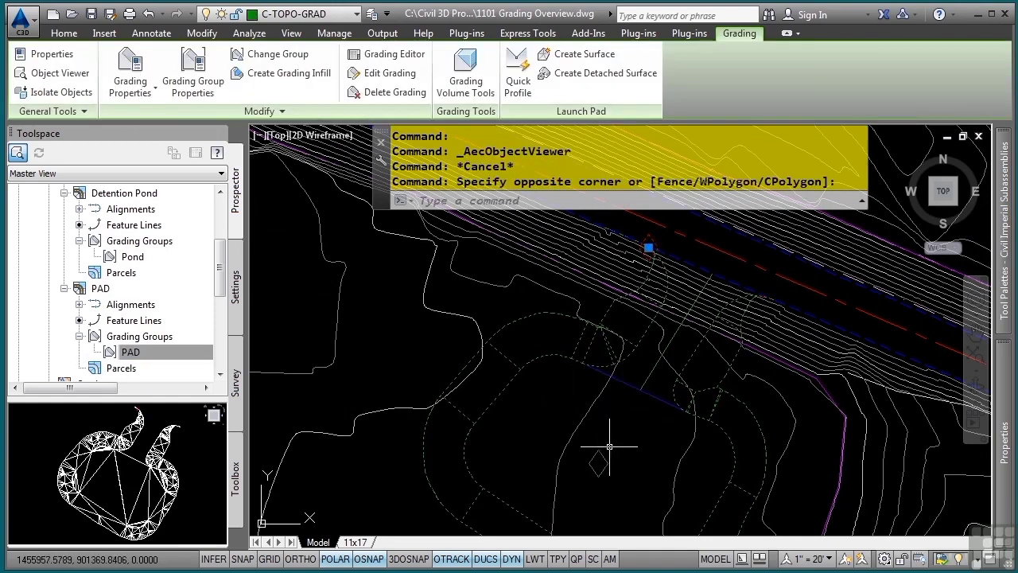
left_click(599, 450)
left_click(57, 72)
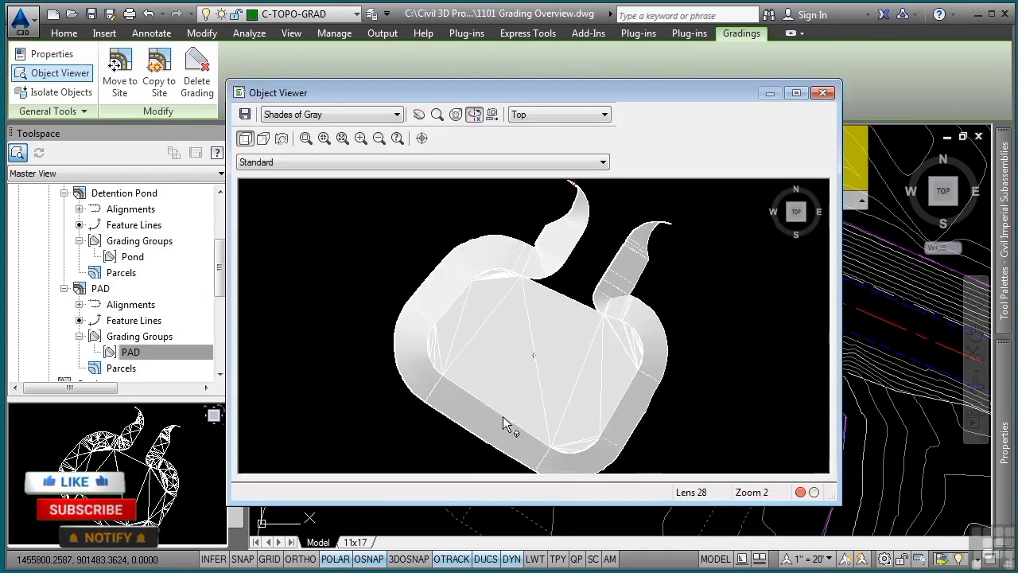
Orbit the shaded pad grading model to inspect its slopes, then close the viewer and clear the selection
left_click_drag(504, 423, 541, 373)
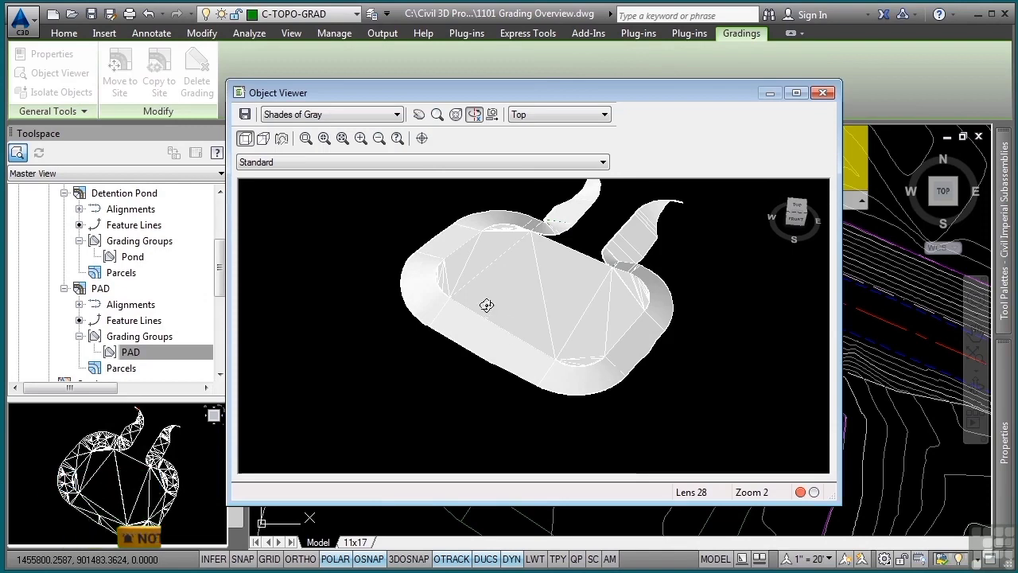
key("Escape")
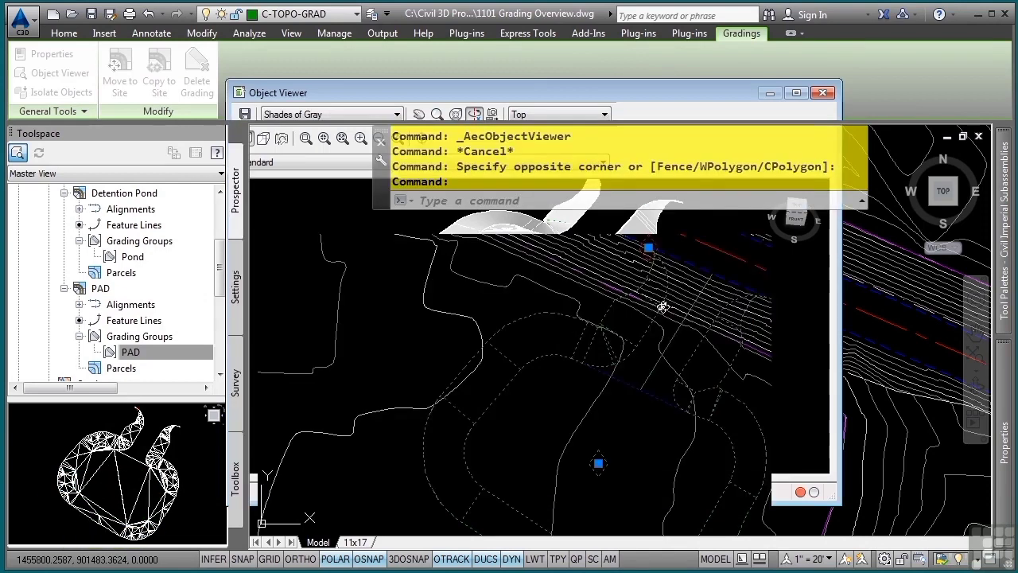
key("Escape")
key("Escape")
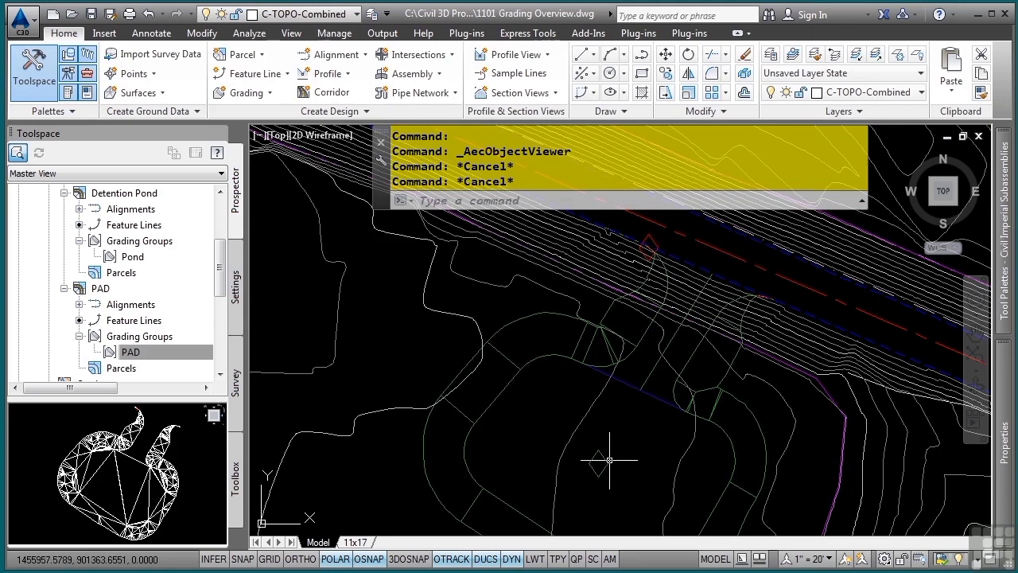
key("Escape")
key("Escape")
Edit the pad's side-slope grading, keeping the Slope format and setting both the cut and fill slopes to 4:1
left_click(501, 352)
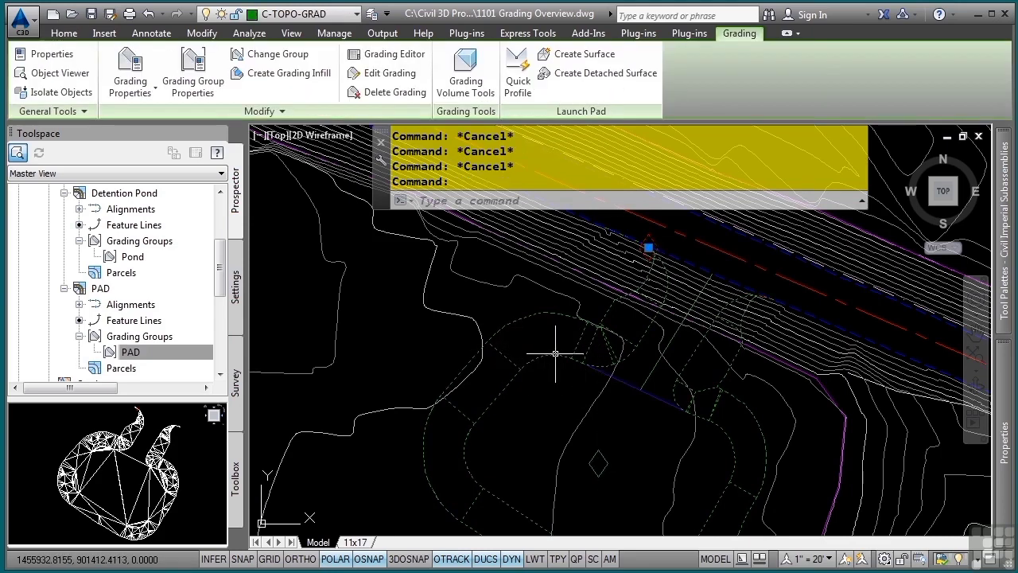
left_click(387, 80)
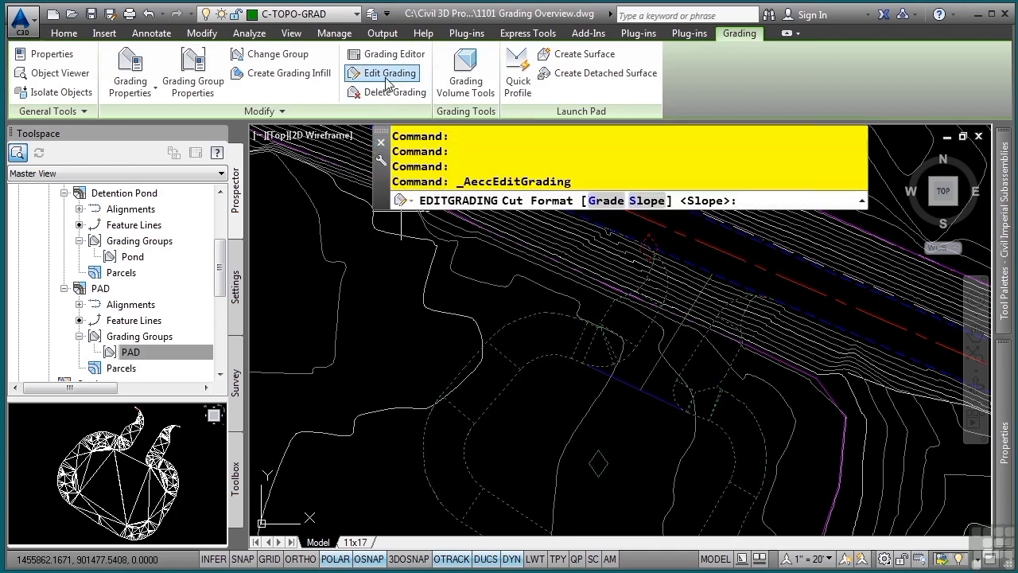
key("Return")
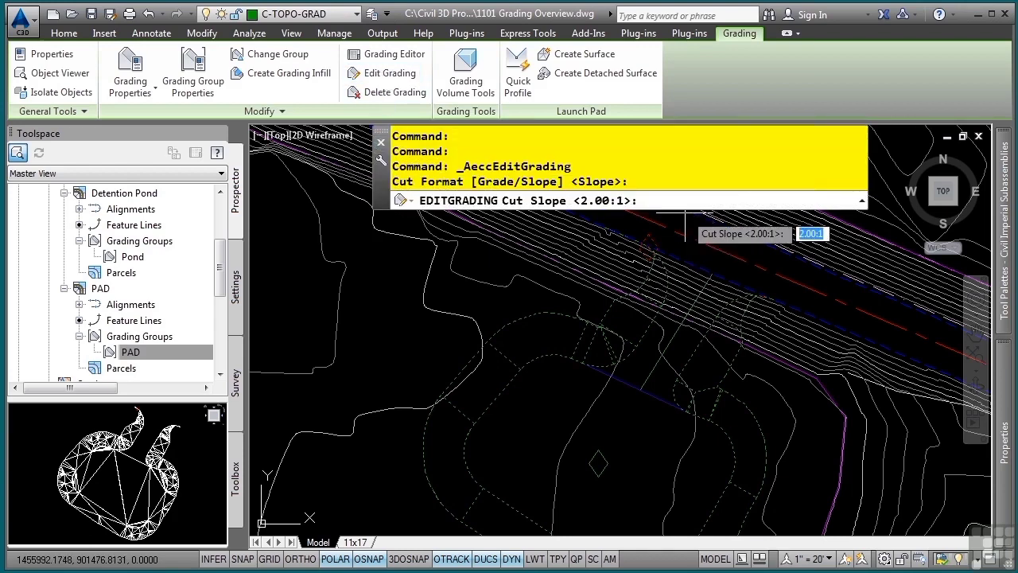
type("4")
key("Return")
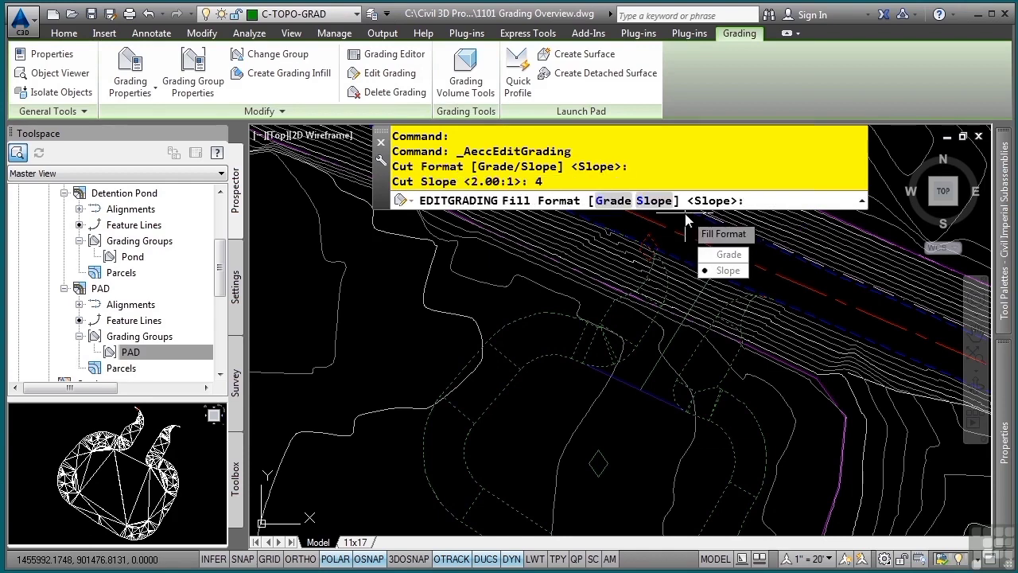
key("Return")
type("4")
key("Return")
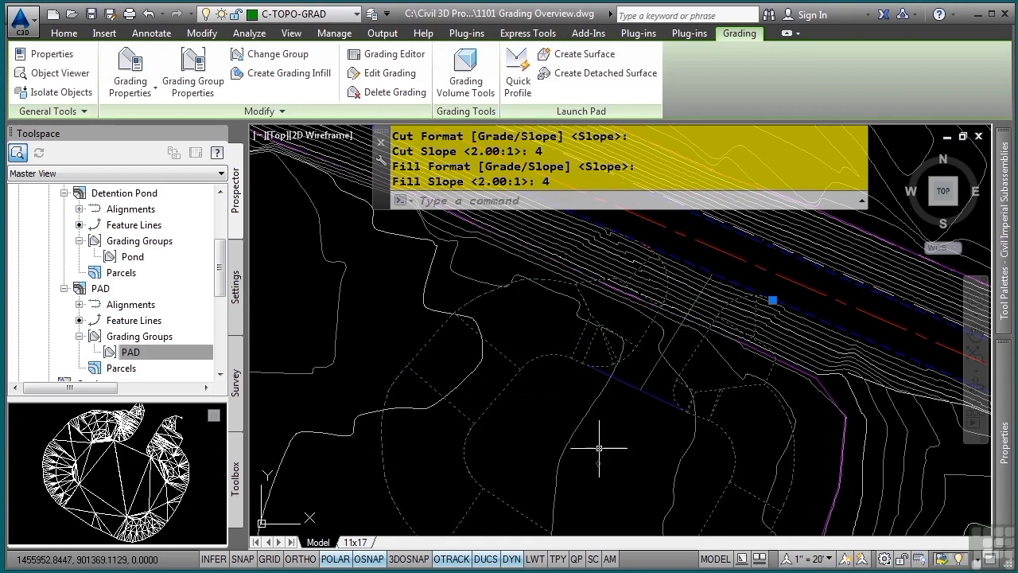
Clear the grading selection and set the PAD surface's style to Contours 1' and 5' (Design)
mouse_move(516, 397)
key("Escape")
key("Escape")
key("Escape")
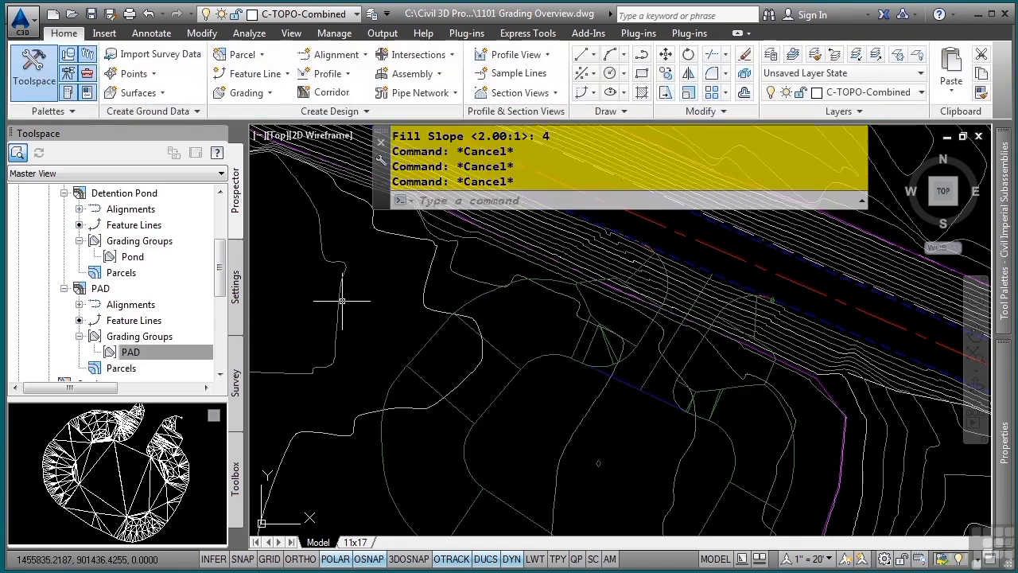
scroll(145, 262, "up", 3)
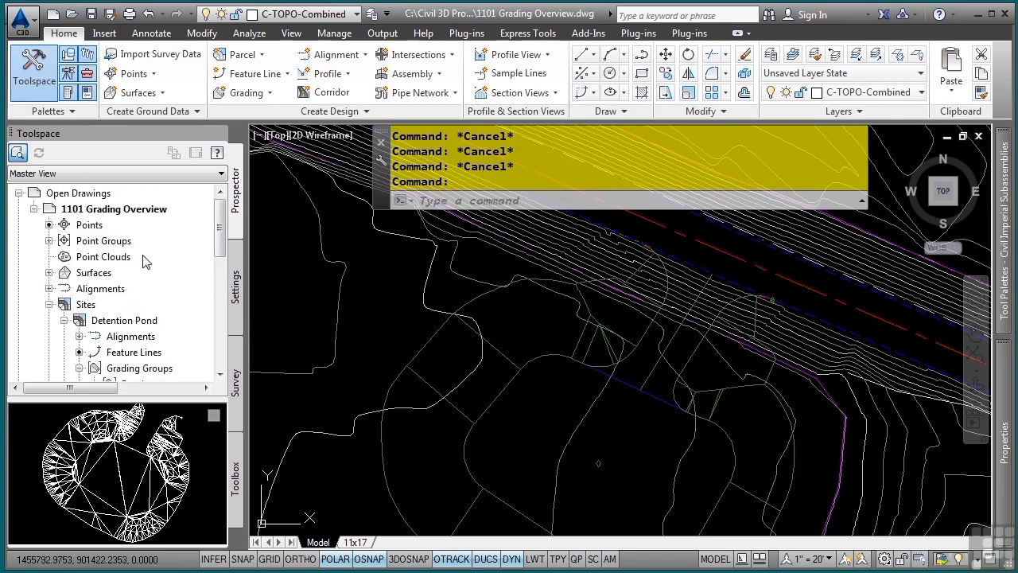
left_click(49, 273)
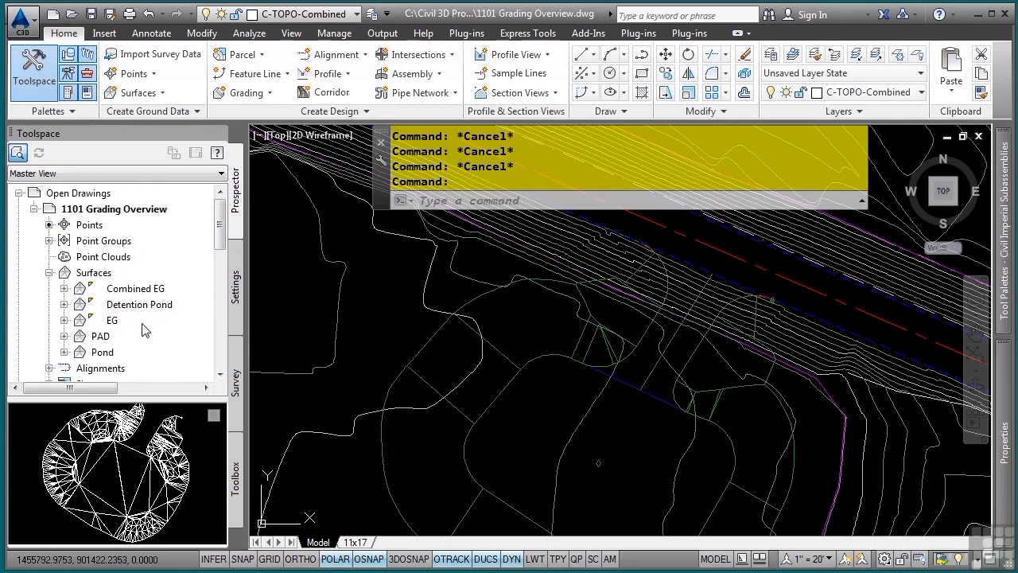
right_click(89, 337)
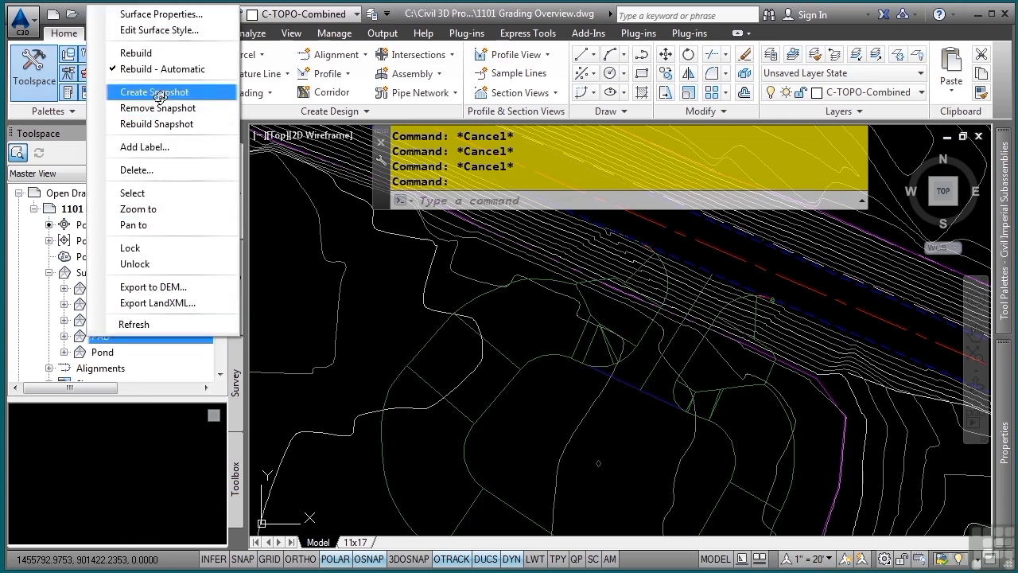
left_click(178, 10)
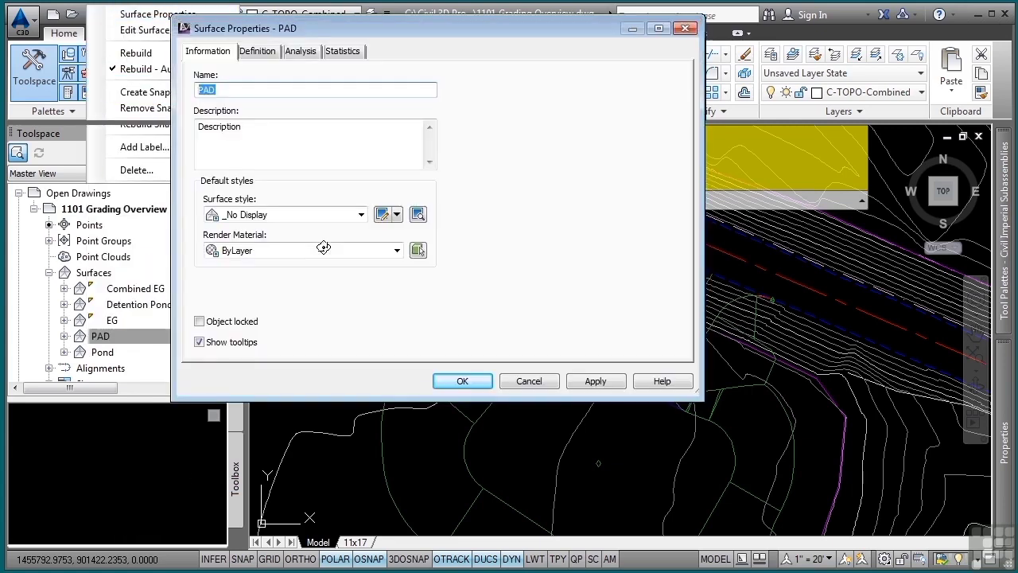
left_click(271, 216)
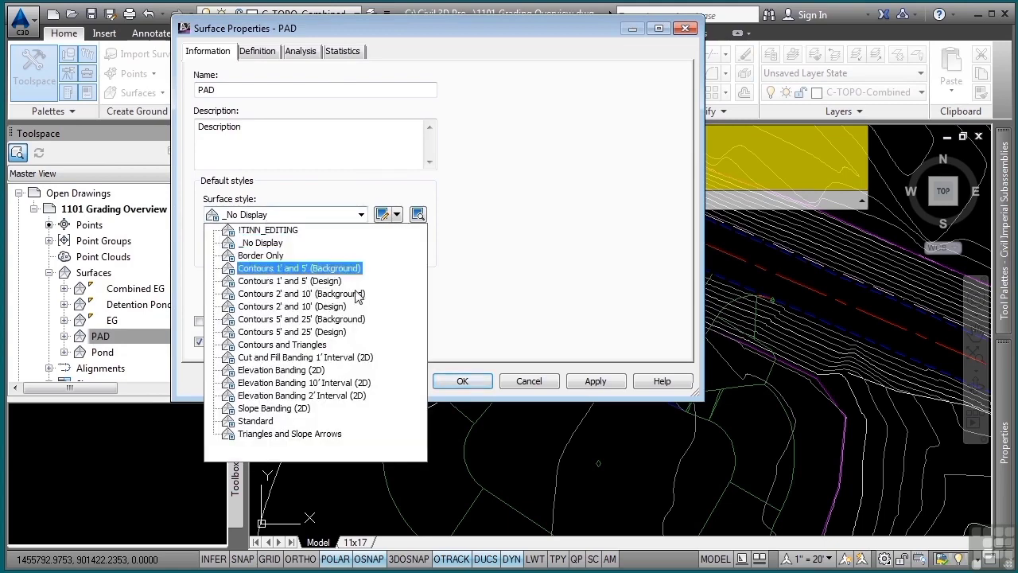
left_click(289, 281)
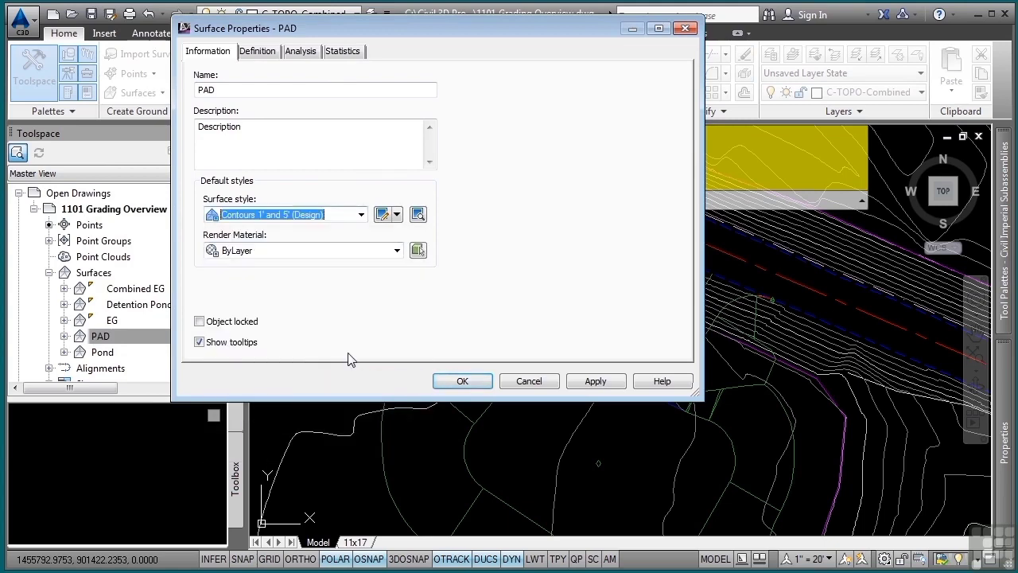
left_click(464, 381)
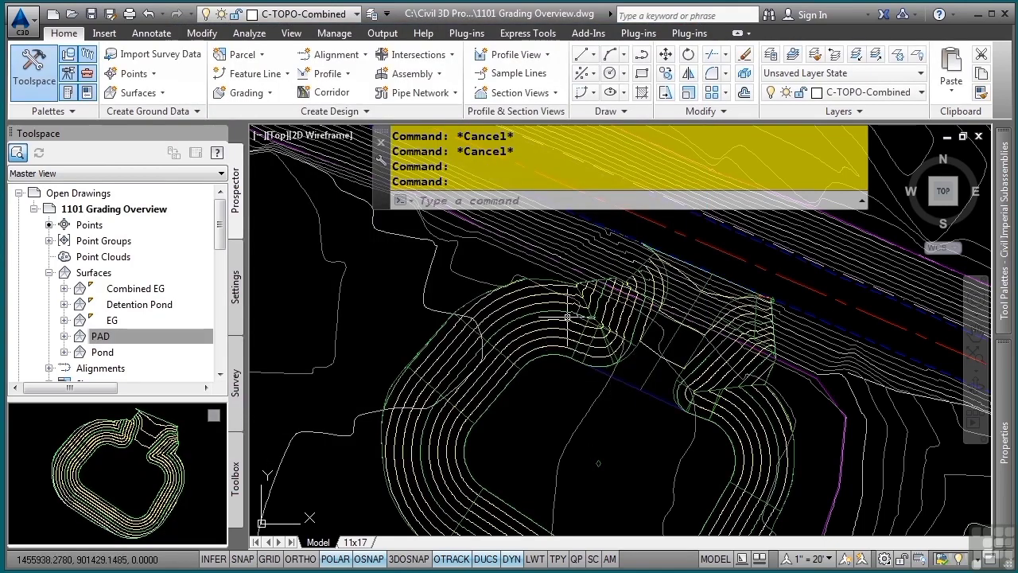
Bring the whole pad into view to examine its surface contours, leaving nothing selected
mouse_move(655, 407)
middle_mouse_down()
mouse_move(618, 352)
mouse_move(579, 325)
middle_mouse_up()
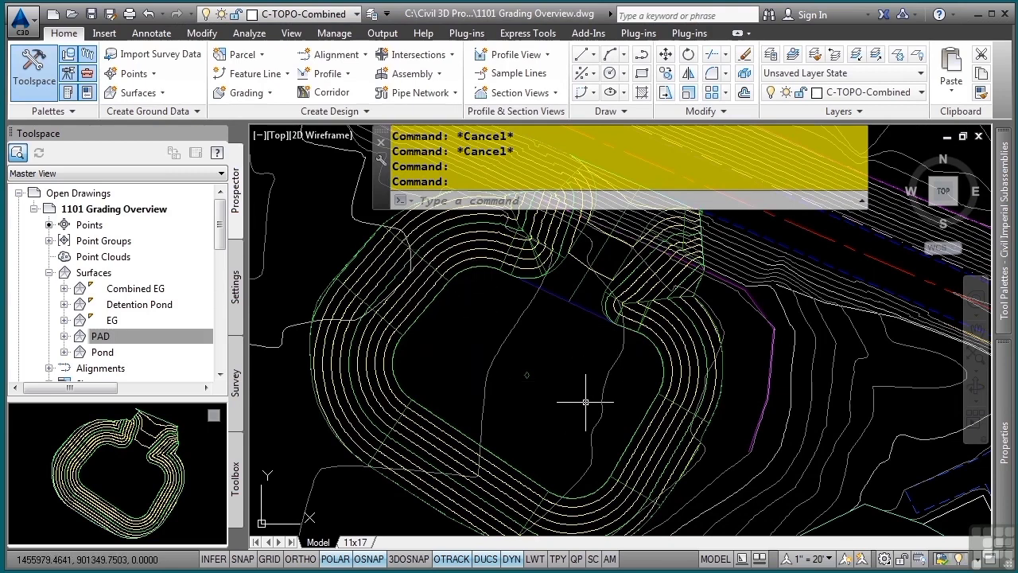
mouse_move(577, 288)
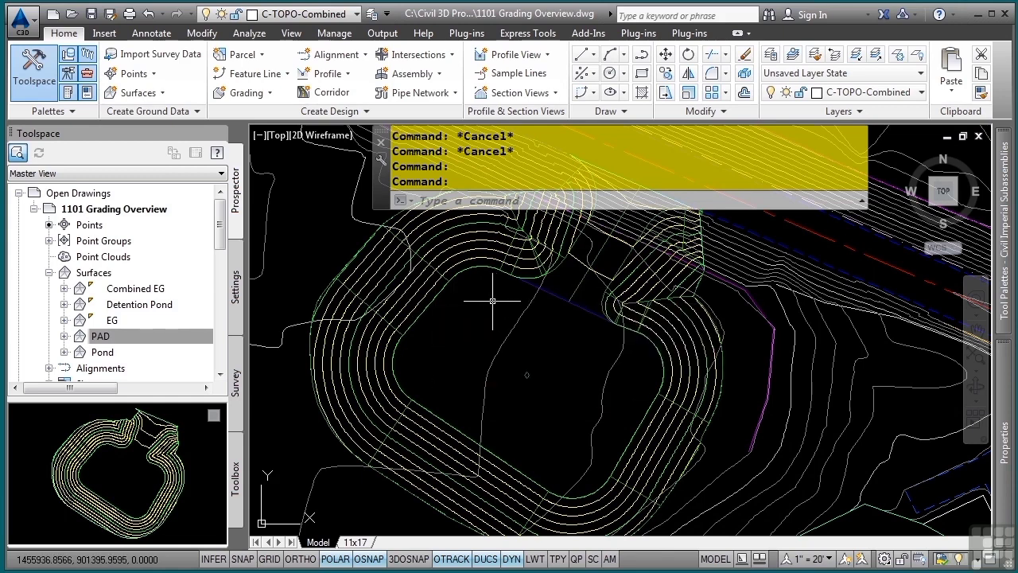
mouse_move(492, 301)
key("Escape")
key("Escape")
key("Escape")
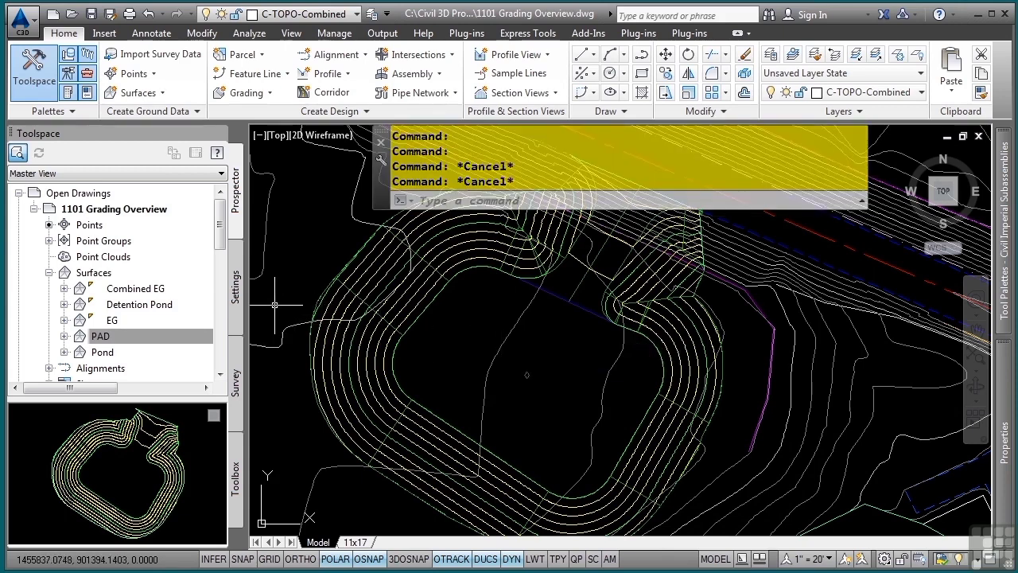
Review the drawing's Grading settings by expanding the grading styles, the grading criteria sets and the Basic Set
left_click(235, 288)
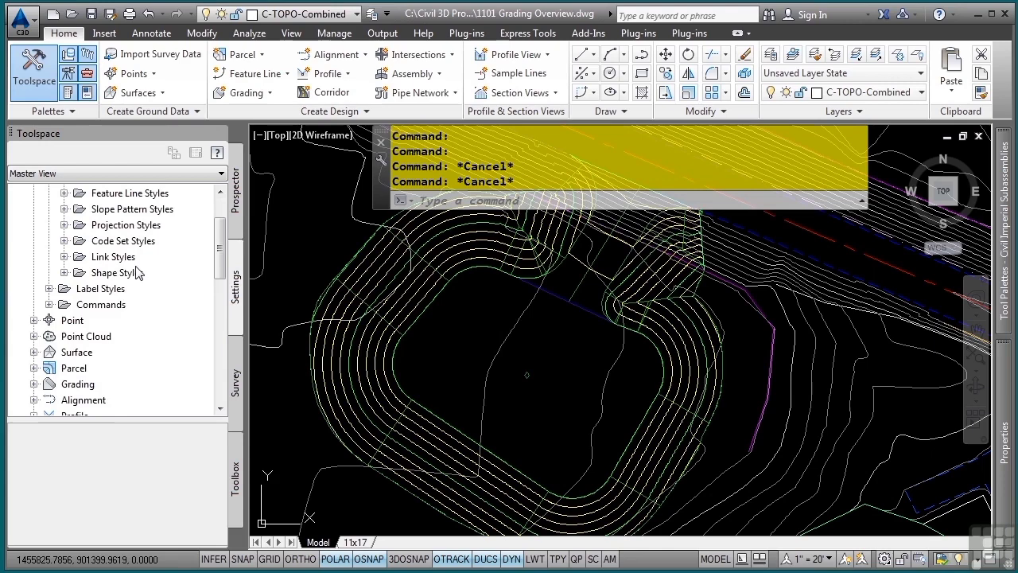
scroll(137, 272, "down", 3)
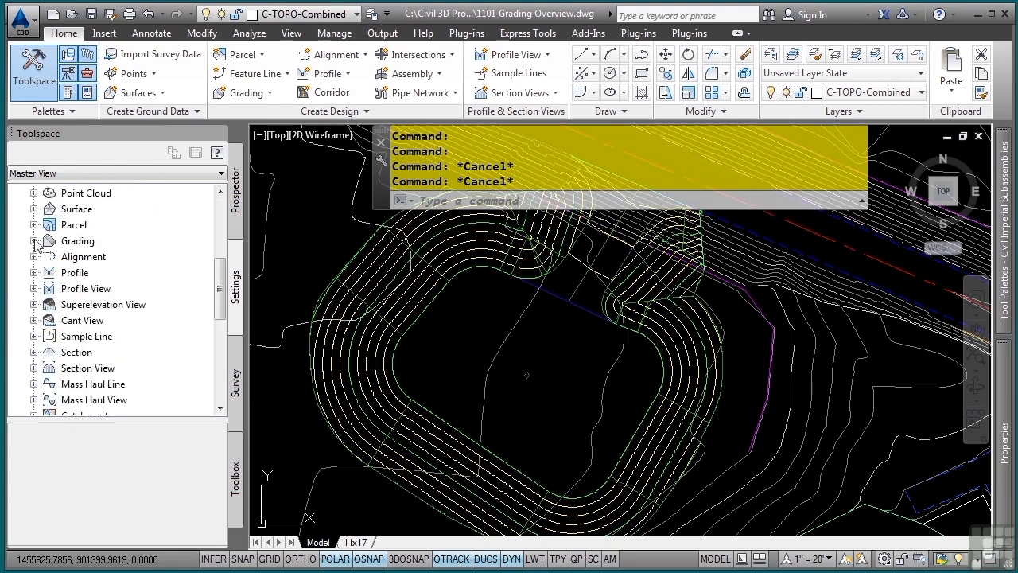
left_click(34, 241)
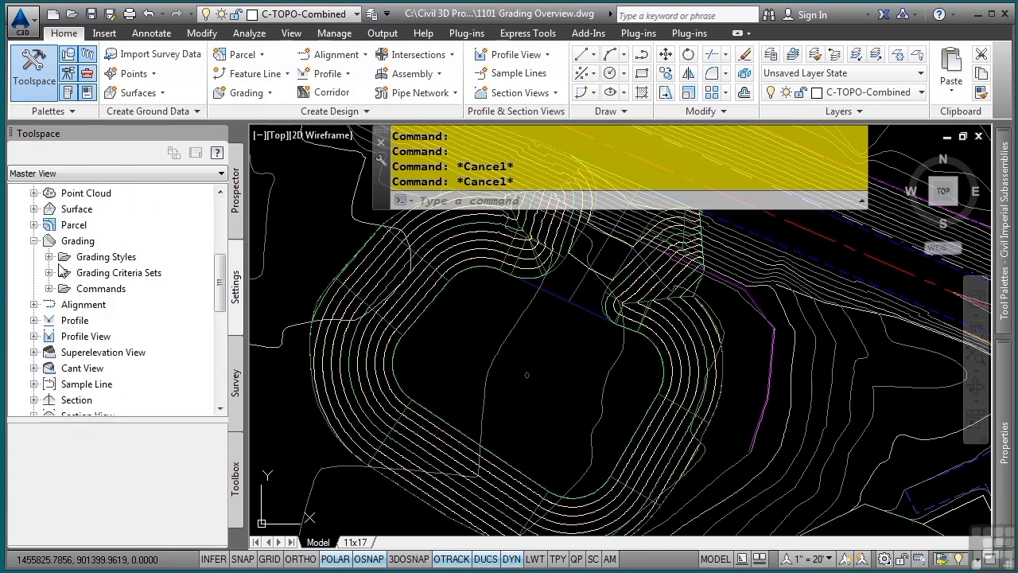
left_click(48, 257)
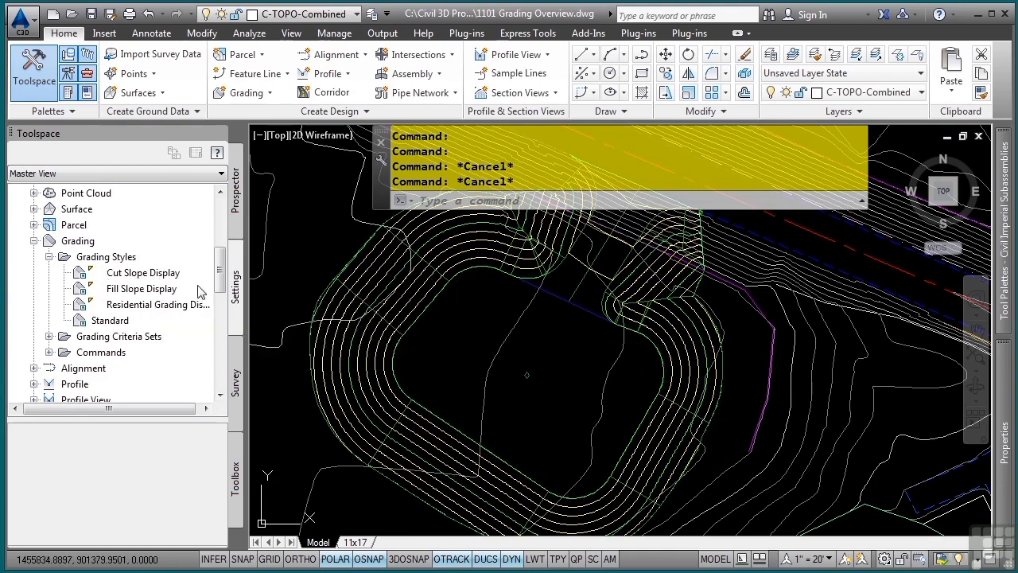
mouse_move(489, 273)
left_click(50, 336)
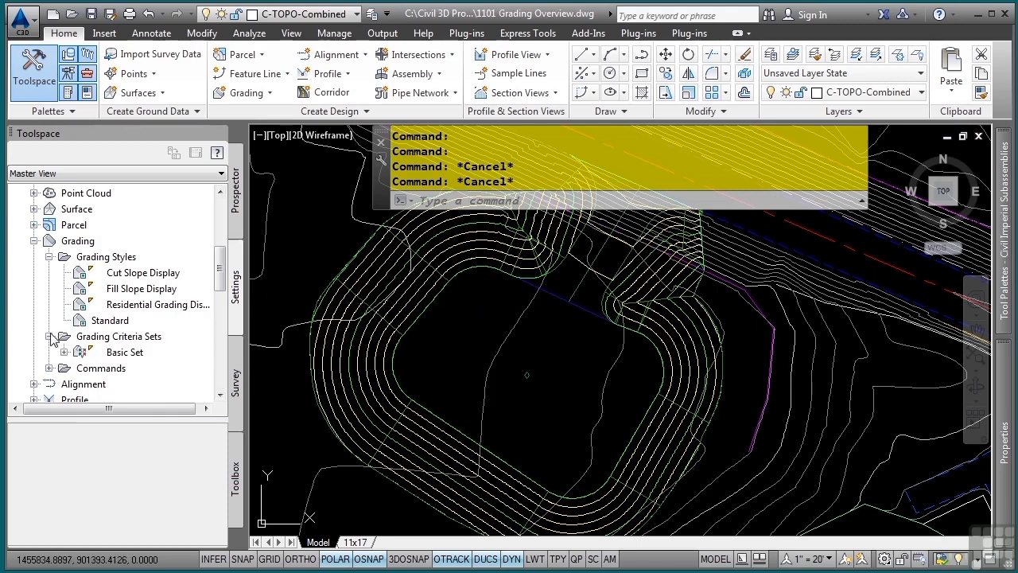
left_click(64, 353)
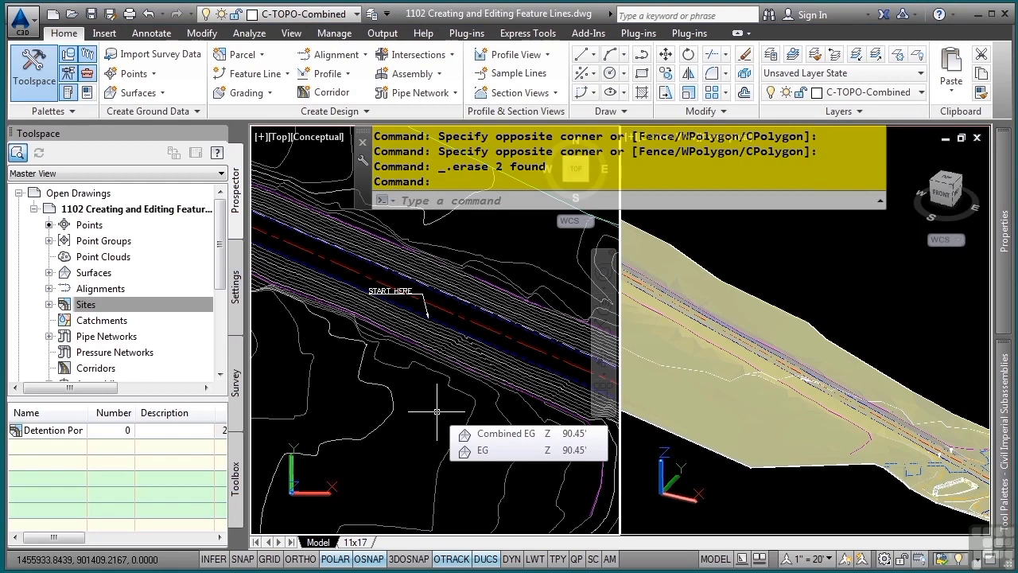
Set up a new unnamed feature line in the Detention Pond site with the Basic Feature Line style on layer C-TOPO-FEAT
mouse_move(387, 390)
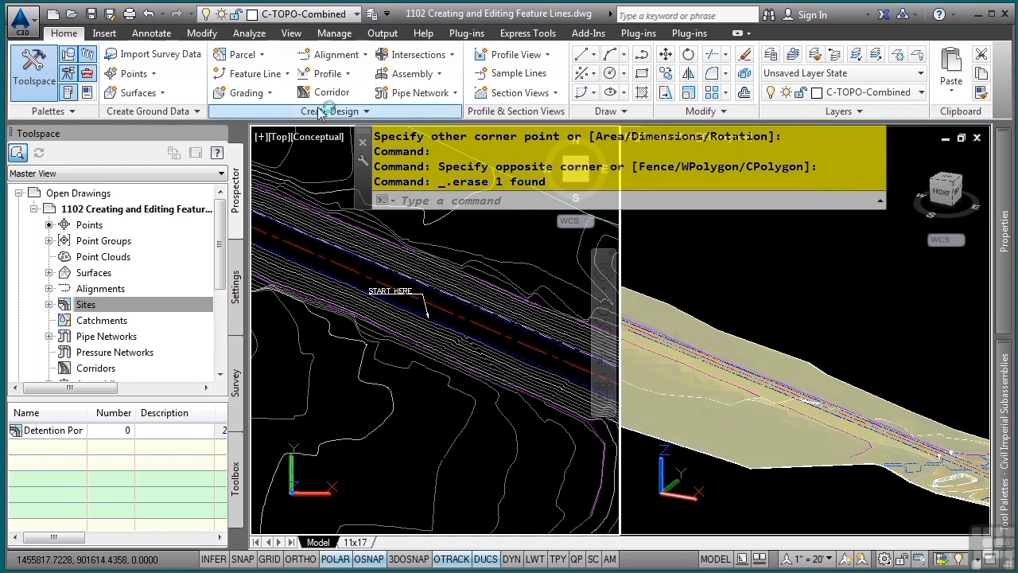
left_click(277, 74)
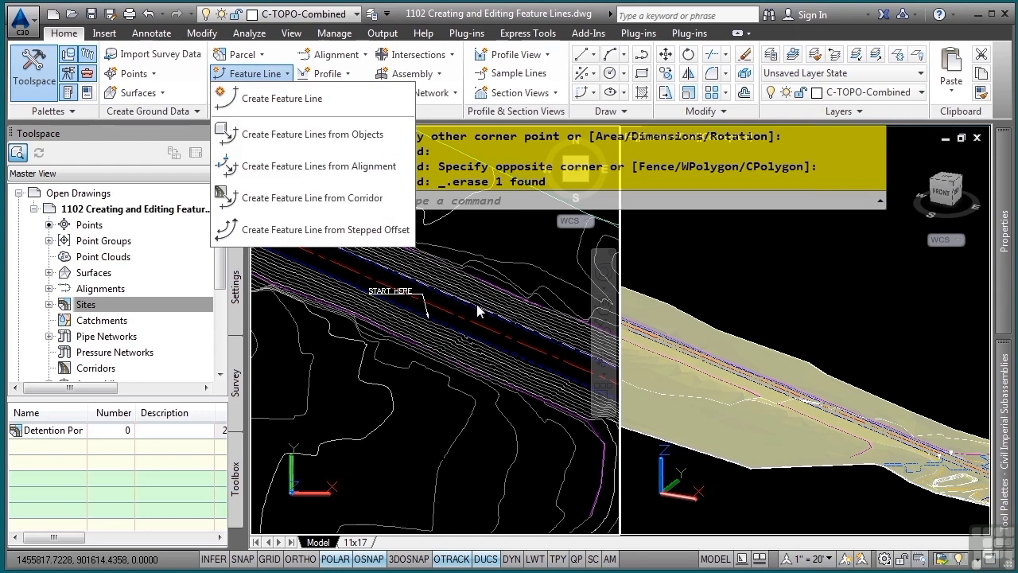
left_click(293, 98)
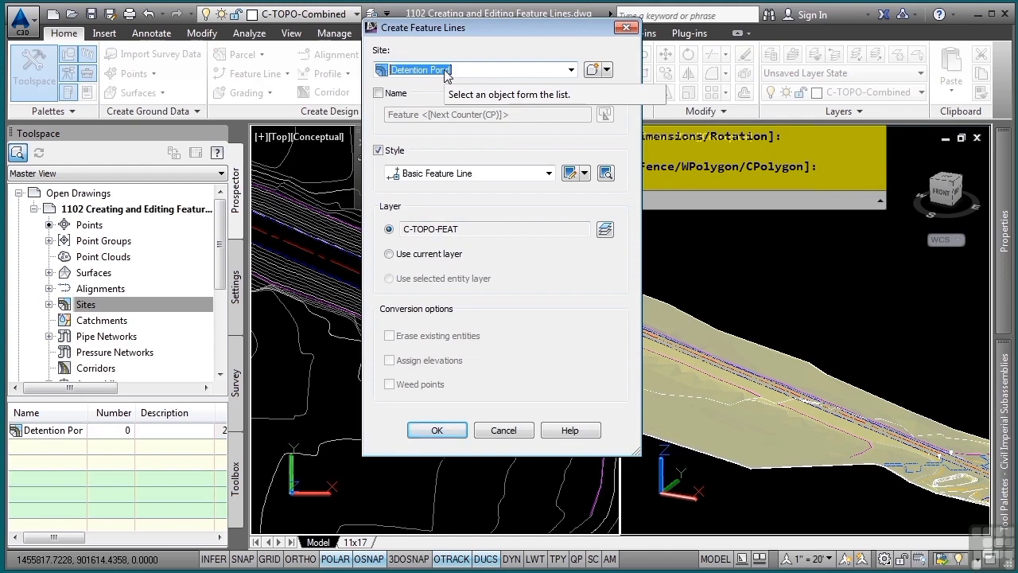
left_click(379, 93)
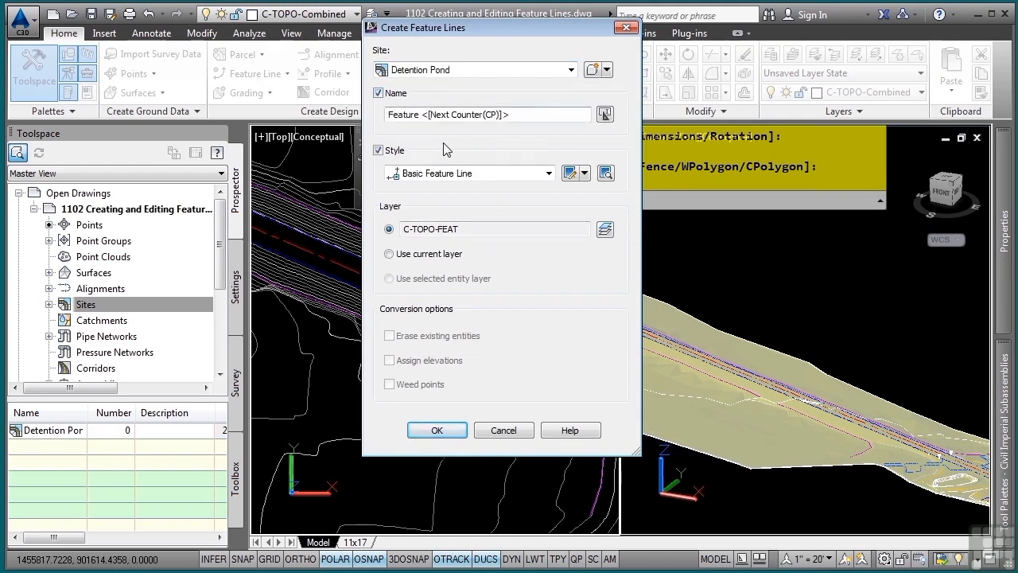
left_click(379, 93)
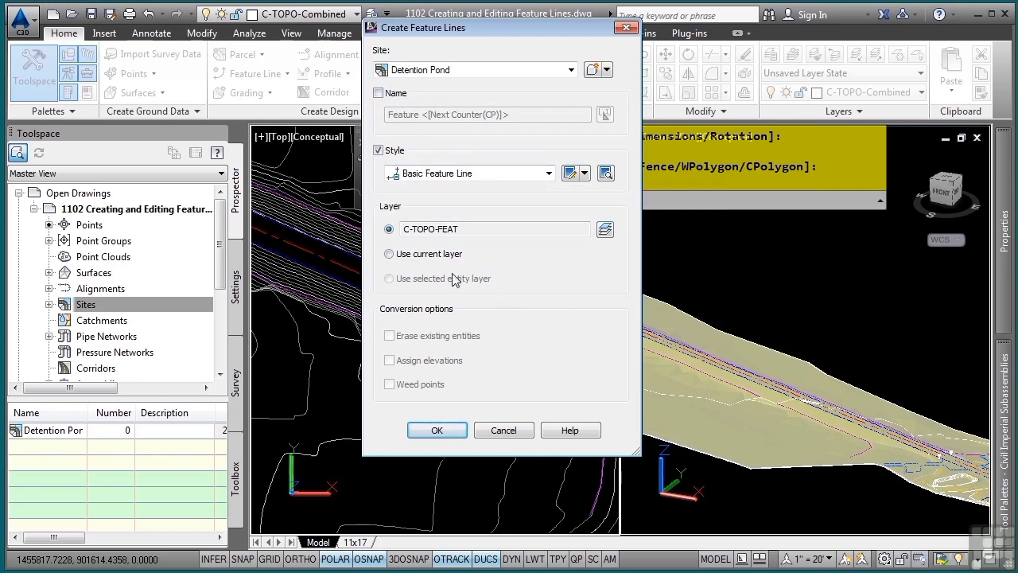
left_click(437, 430)
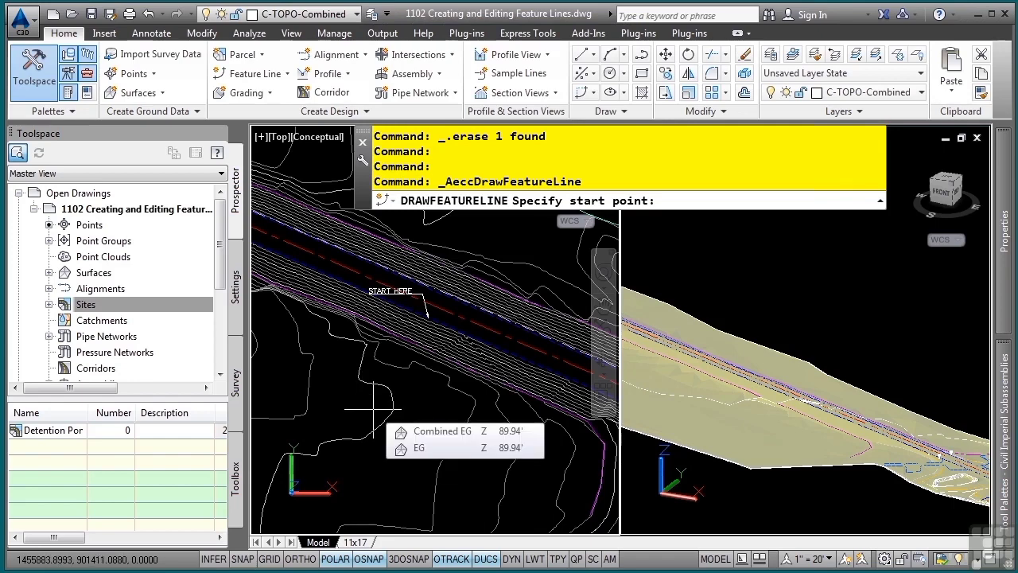
Draw a straight feature line about 175 ft long below the road in the plan view, with elevation 100 at both ends
left_click(287, 366)
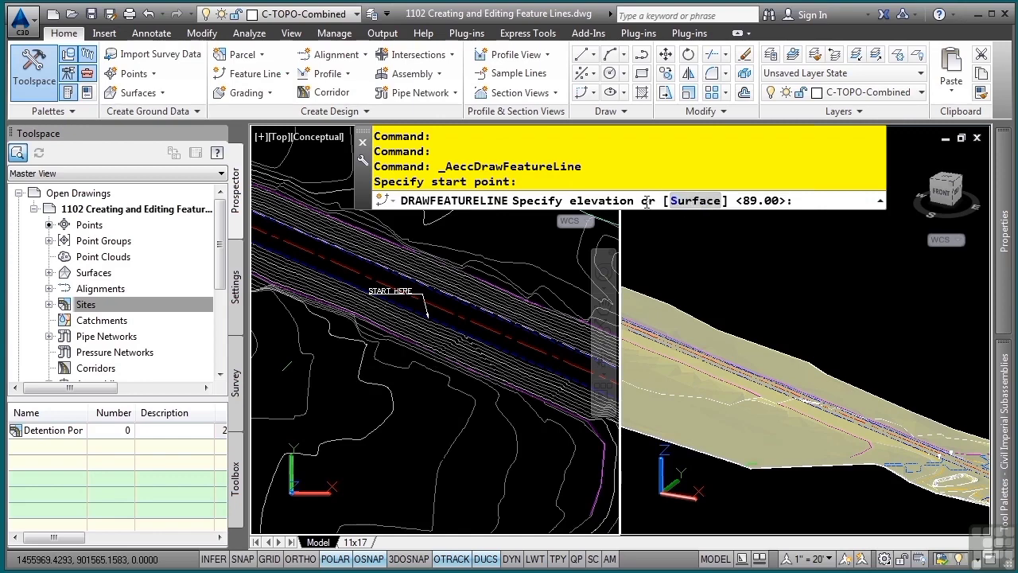
key("Return")
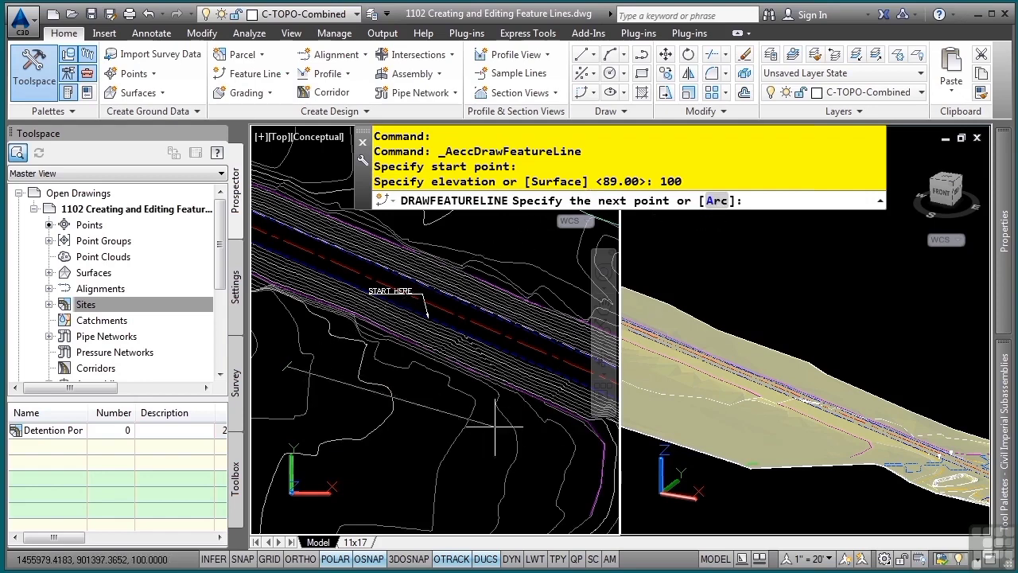
left_click(475, 486)
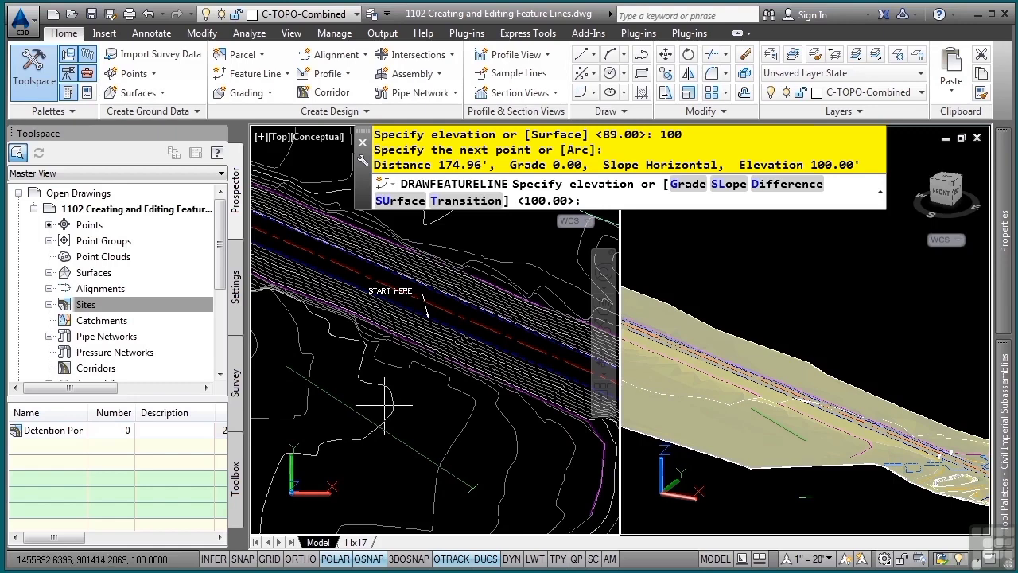
type("00")
key("Return")
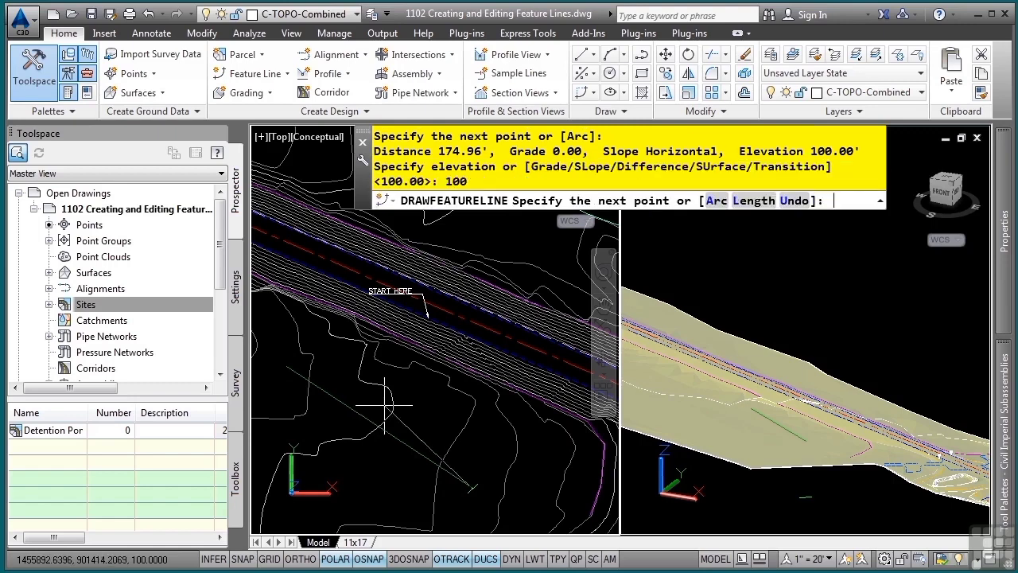
key("Return")
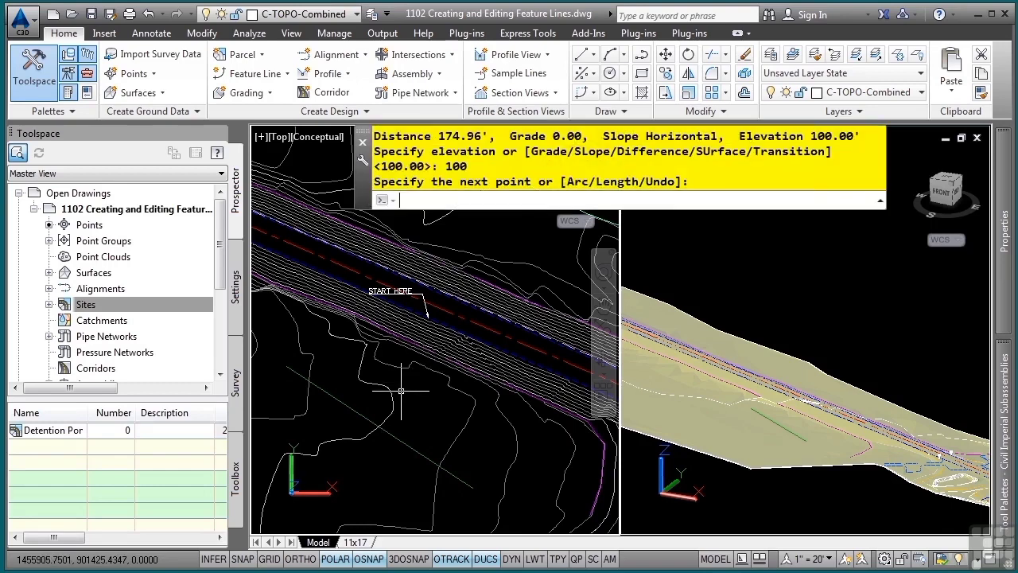
Draw a rectangle across the feature line in the plan view and compare the two objects' elevations in the 3D view
type("rec")
key("Return")
left_click(325, 469)
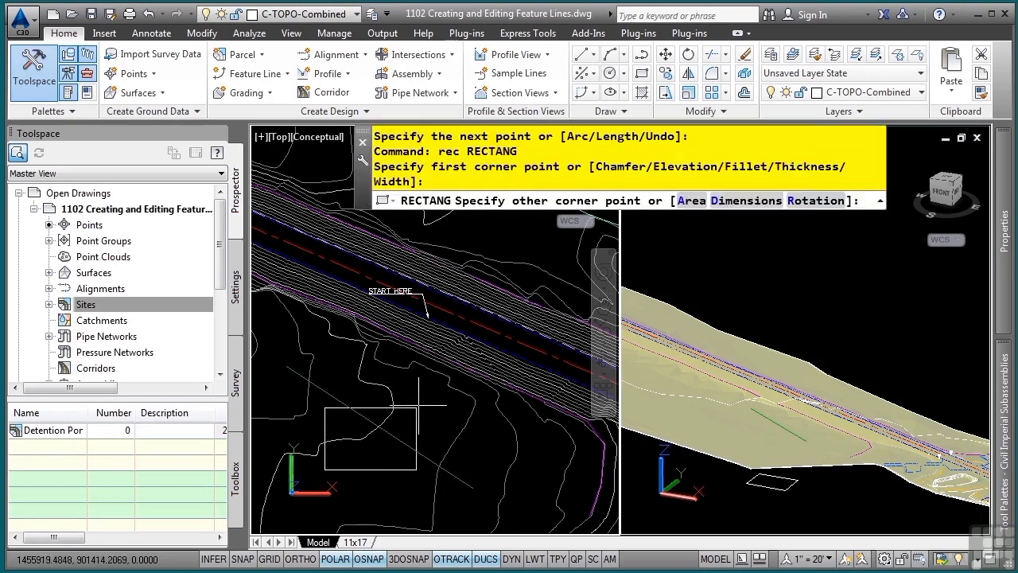
left_click(420, 402)
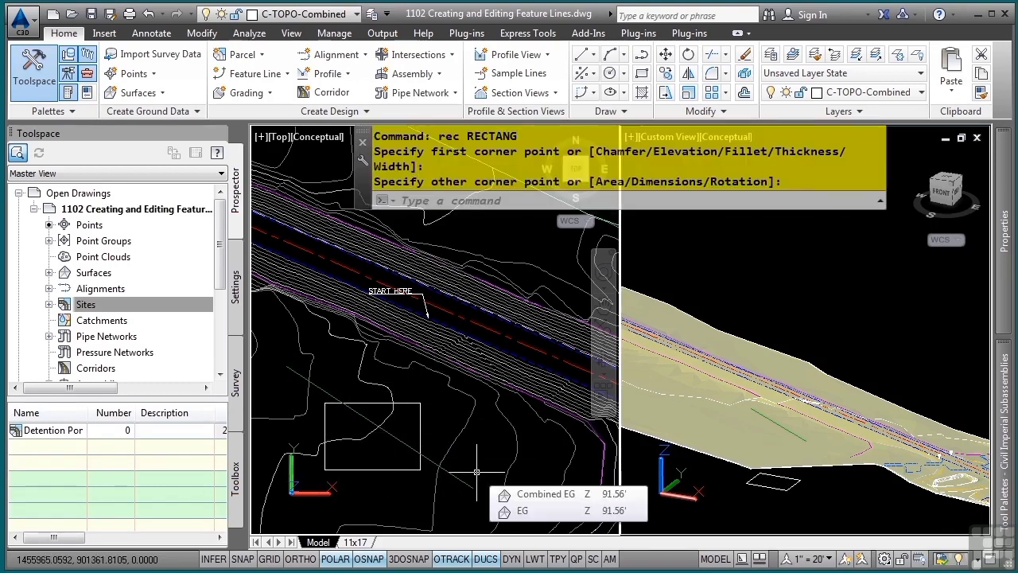
left_click(742, 498)
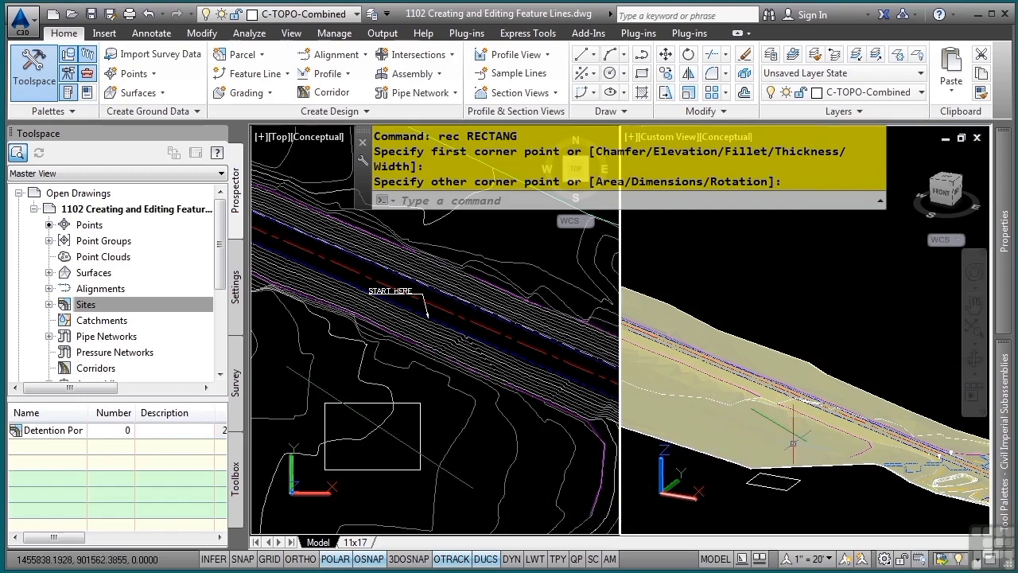
mouse_move(740, 489)
middle_mouse_down("shift")
mouse_move(766, 471)
mouse_move(742, 513)
mouse_move(751, 498)
middle_mouse_up("shift")
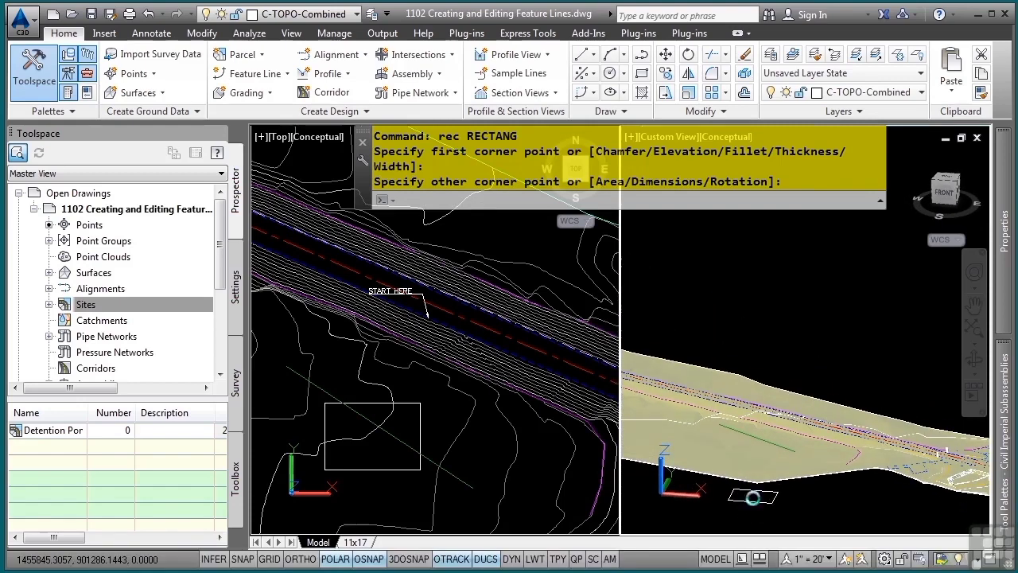
left_click(444, 422)
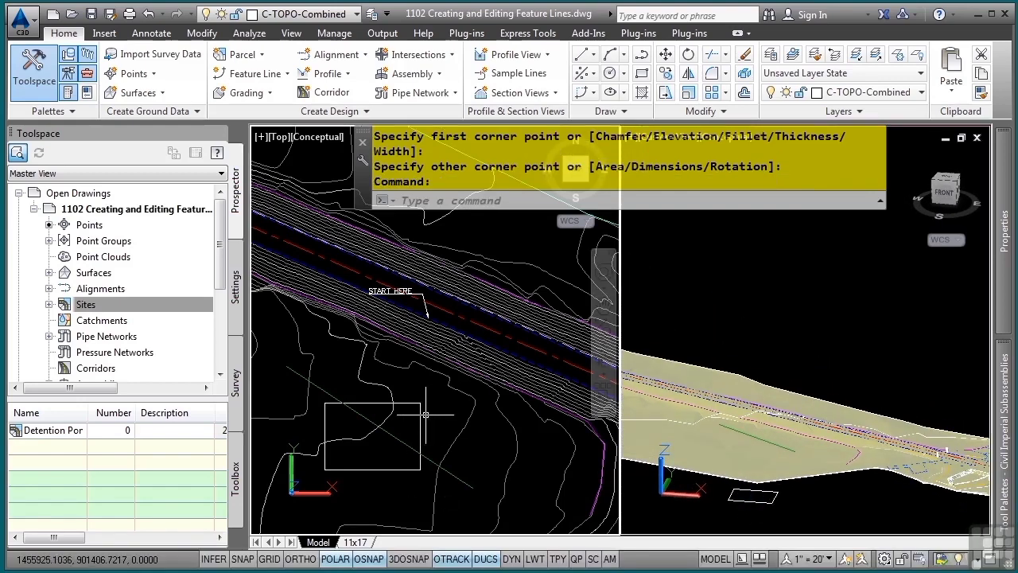
Convert the rectangle into a feature line in the Detention Pond site with the Basic Feature Line style, erasing the existing entity
left_click(272, 73)
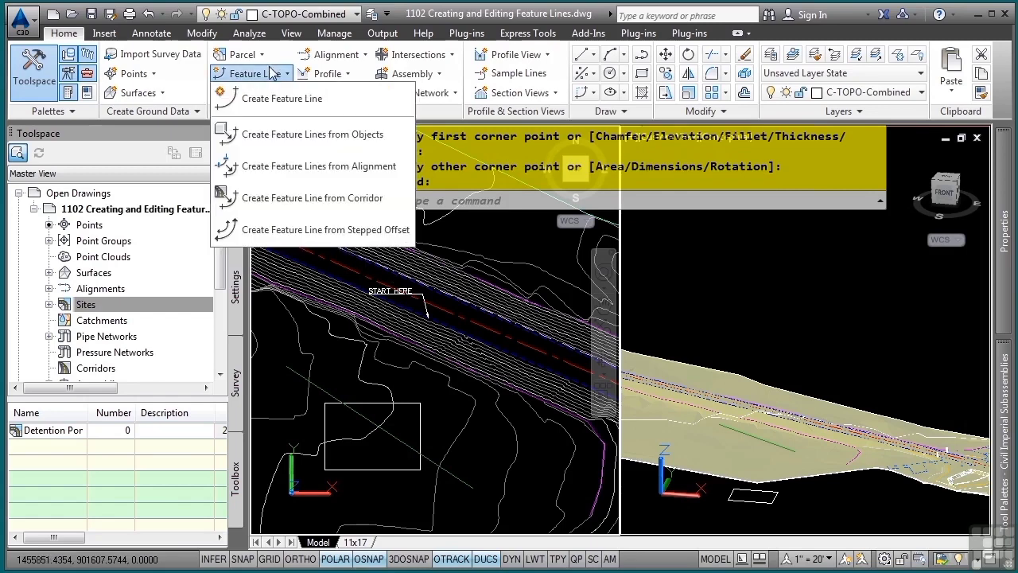
left_click(274, 134)
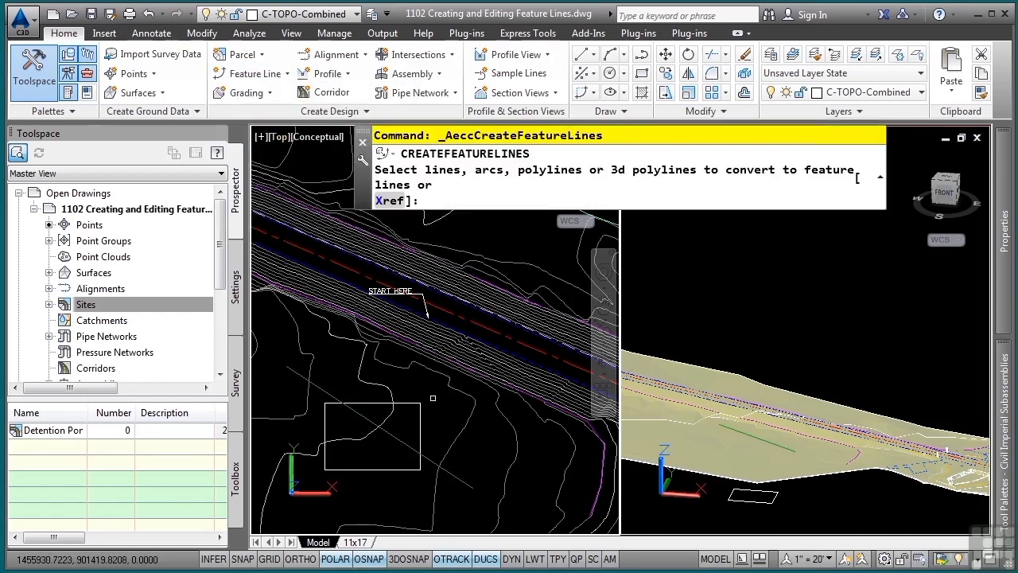
left_click(421, 417)
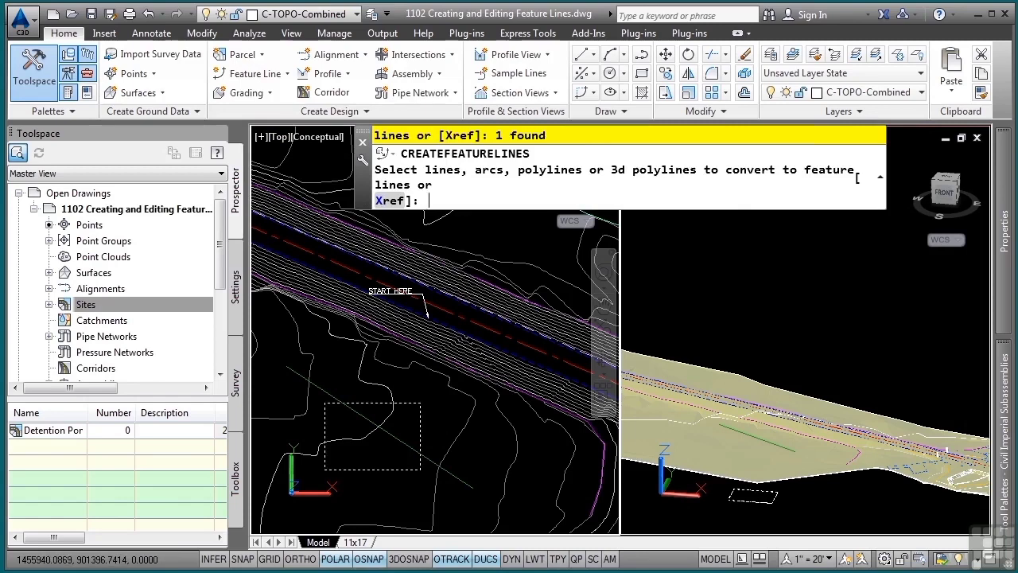
key("Return")
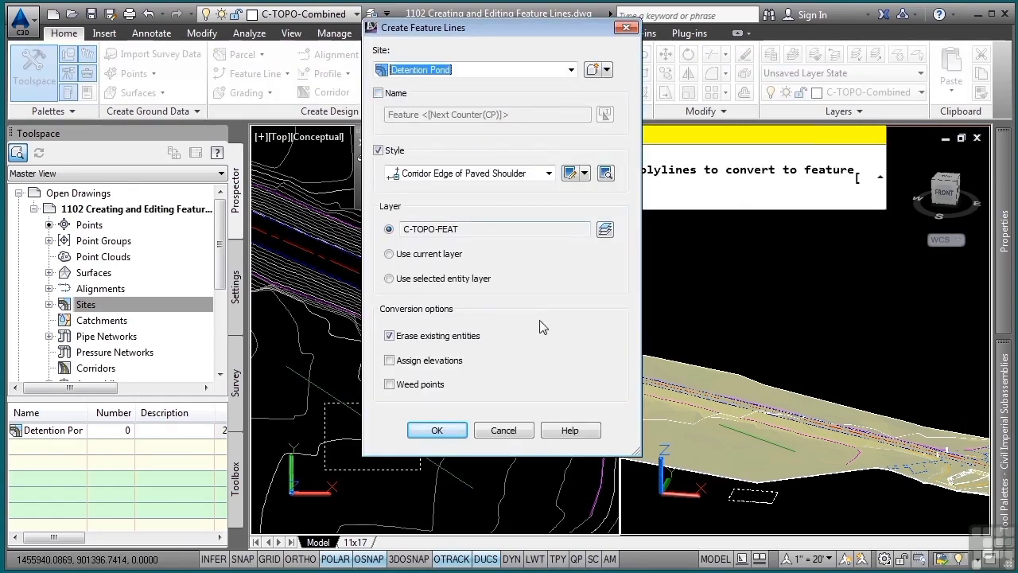
left_click(443, 174)
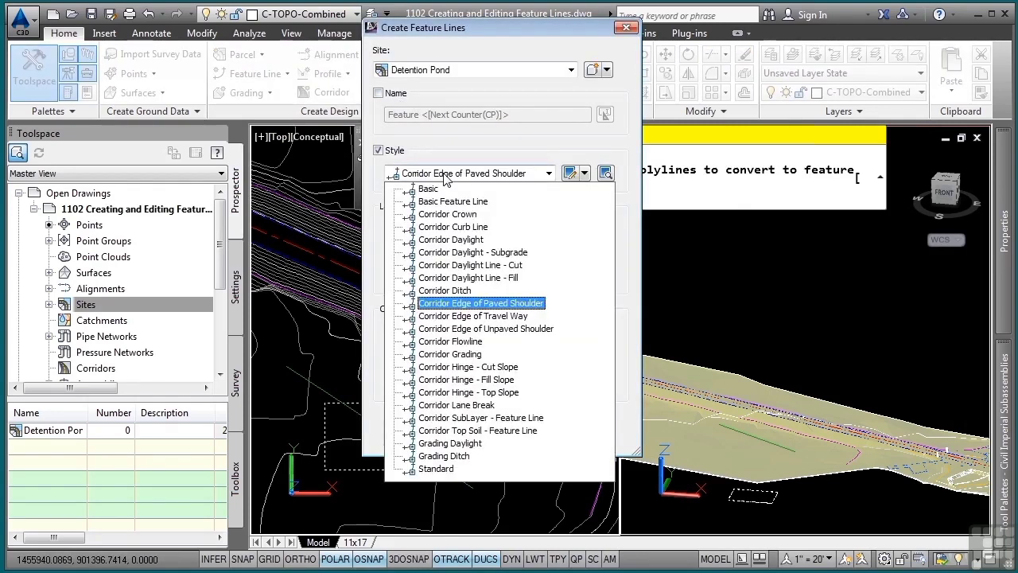
left_click(452, 201)
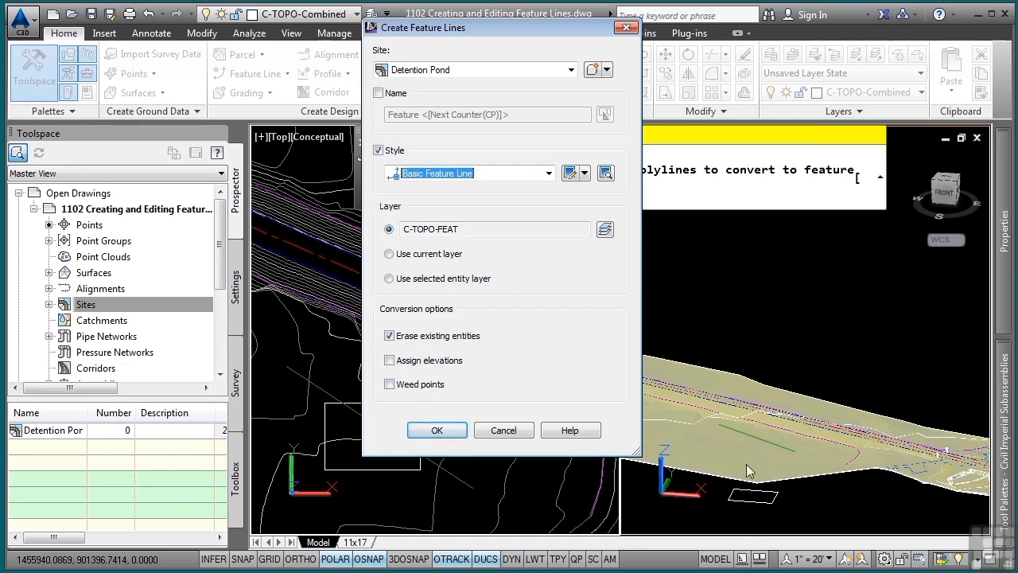
left_click(439, 431)
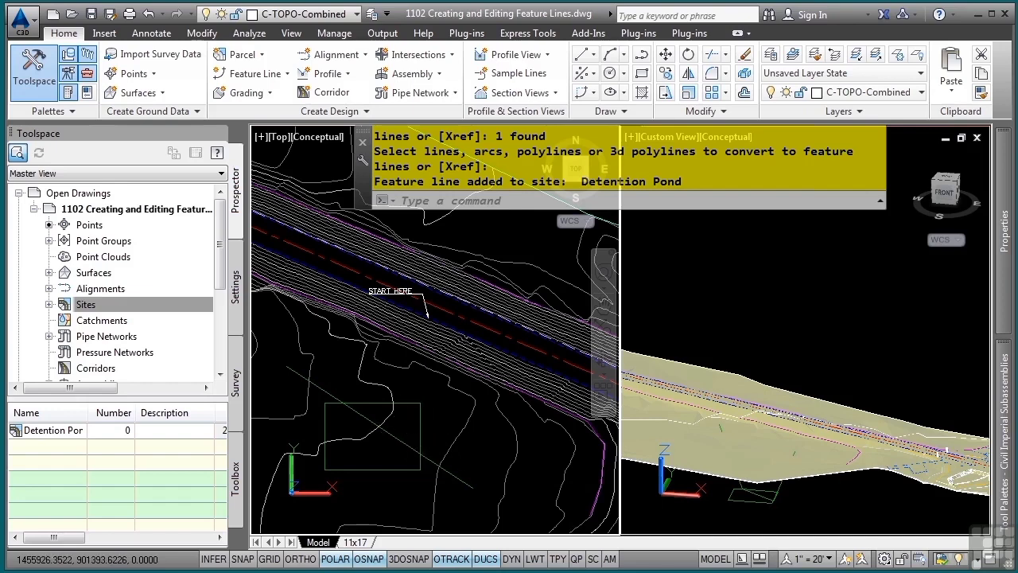
Inspect the crossing straight and rectangular feature lines in 3D with the Object Viewer
left_click(426, 433)
left_click(397, 450)
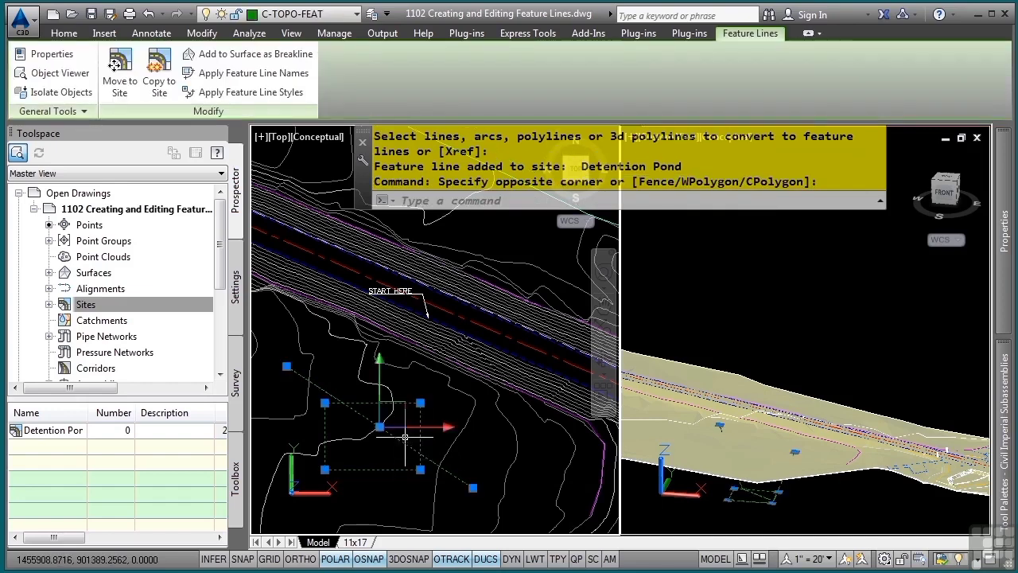
right_click(443, 407)
mouse_move(503, 480)
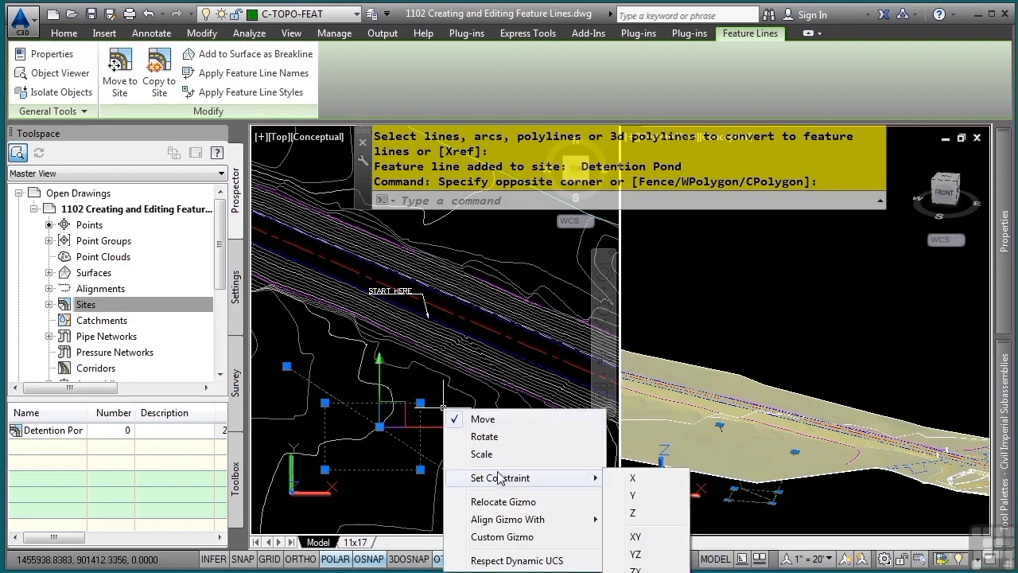
key("Escape")
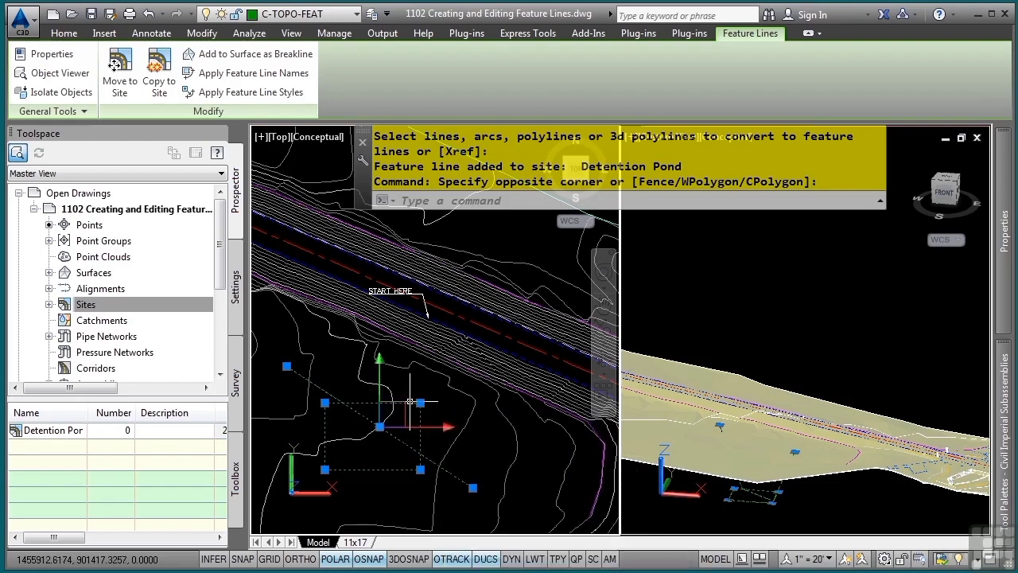
left_click(60, 73)
left_click_drag(450, 314, 506, 367)
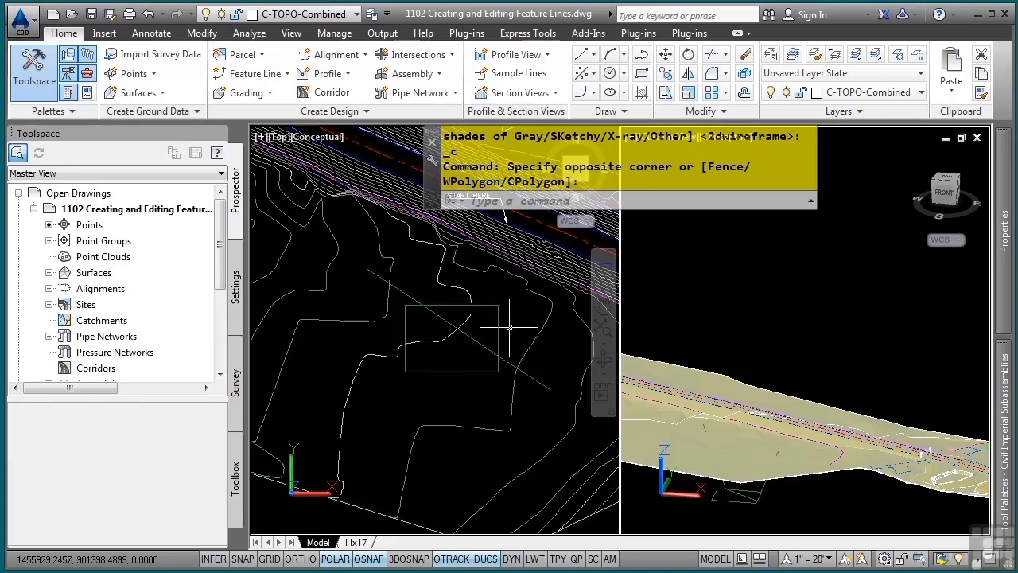
Erase both the straight and the rectangular feature line from the plan view
left_click(509, 326)
left_click(477, 358)
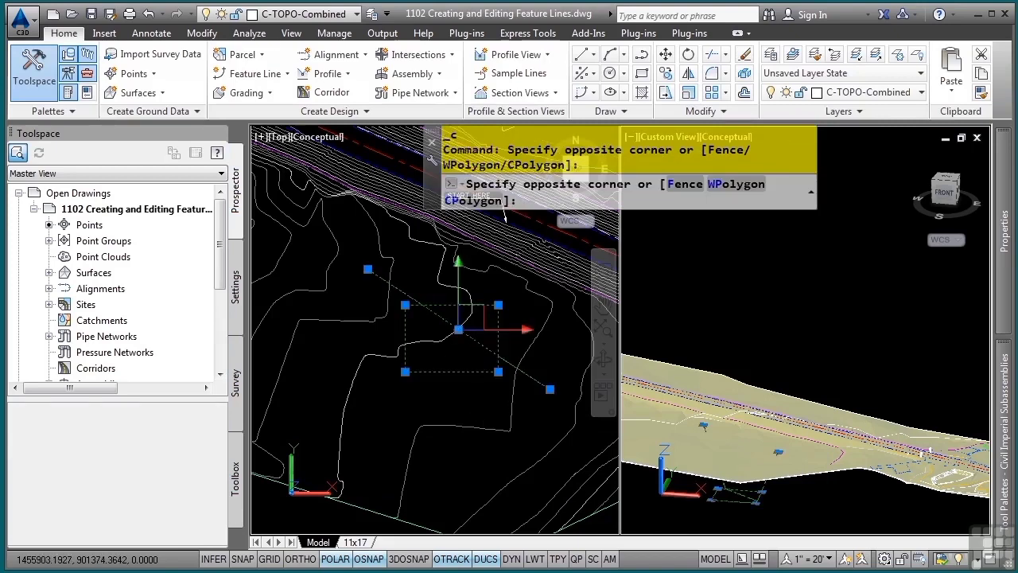
key("Delete")
mouse_move(480, 360)
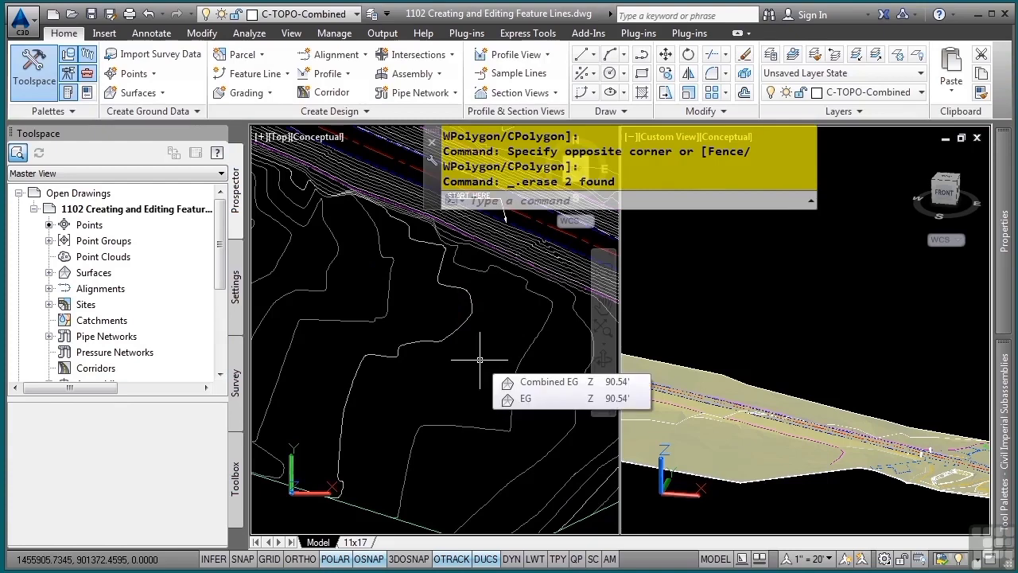
Set up a new feature line in a new site named Tourist Parking Lot, with the Basic Feature Line style on layer C-TOPO-FEAT
middle_click_drag(509, 332, 415, 452)
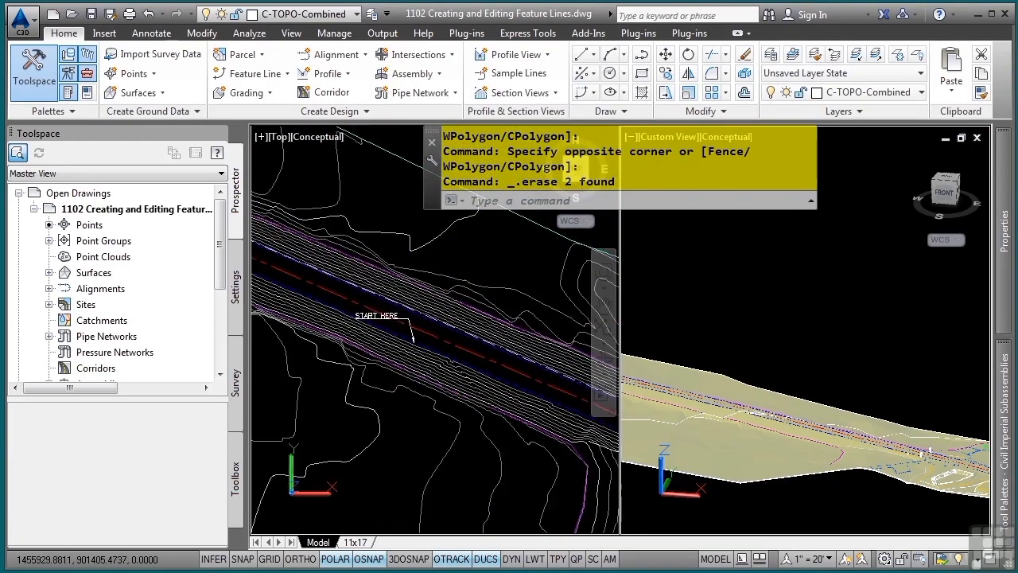
scroll(414, 369, "up", 3)
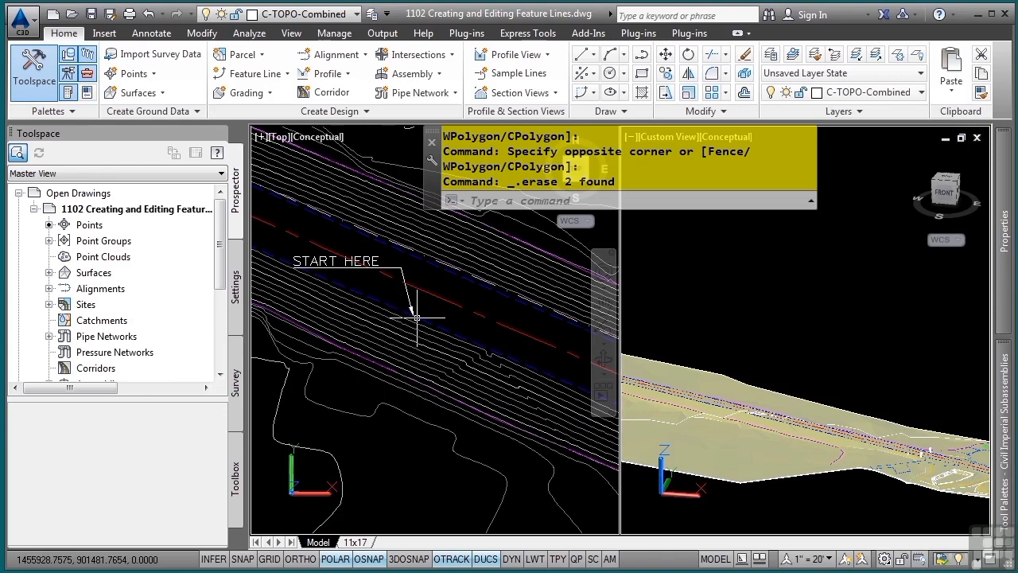
left_click(254, 75)
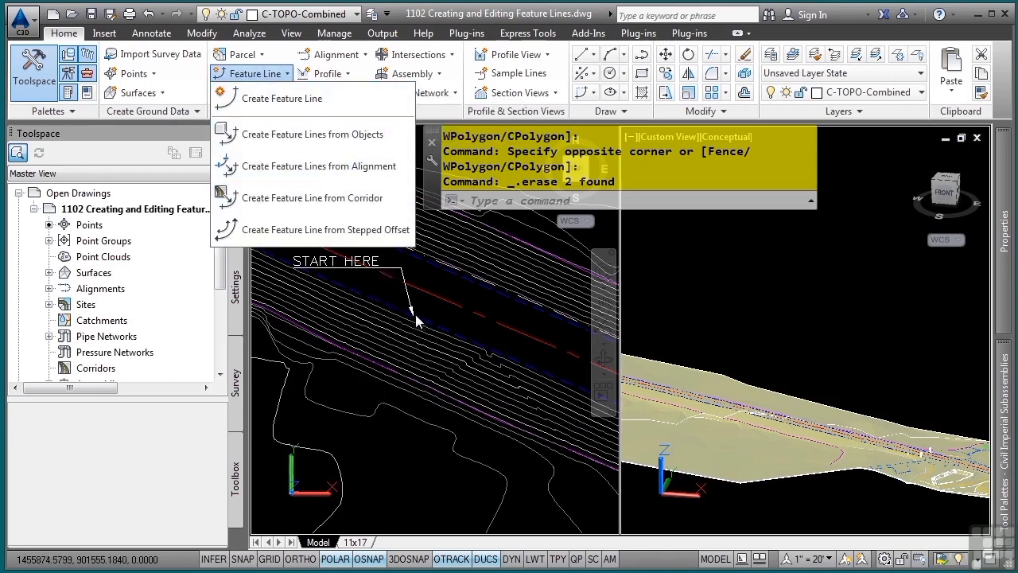
left_click(271, 99)
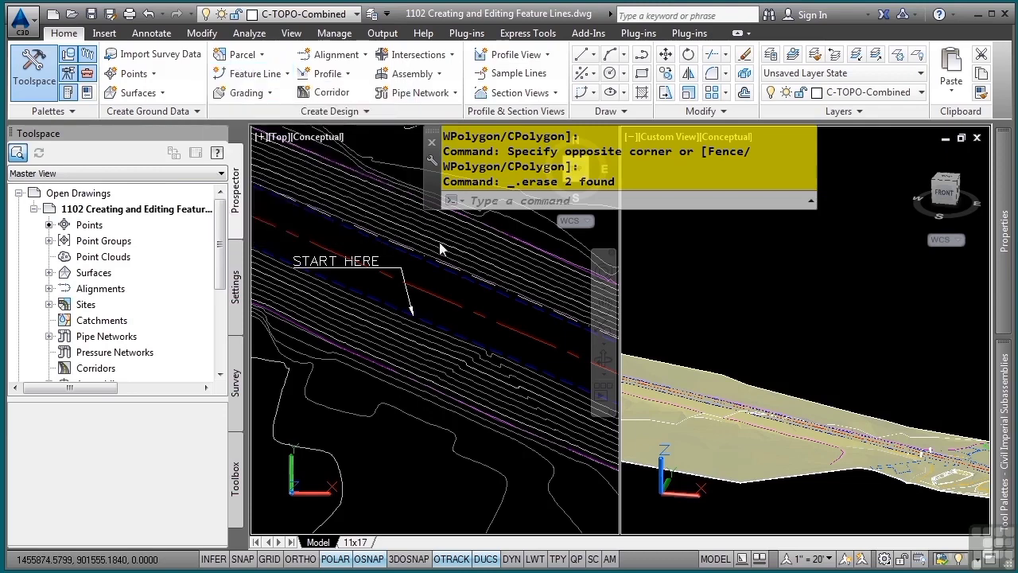
left_click(593, 69)
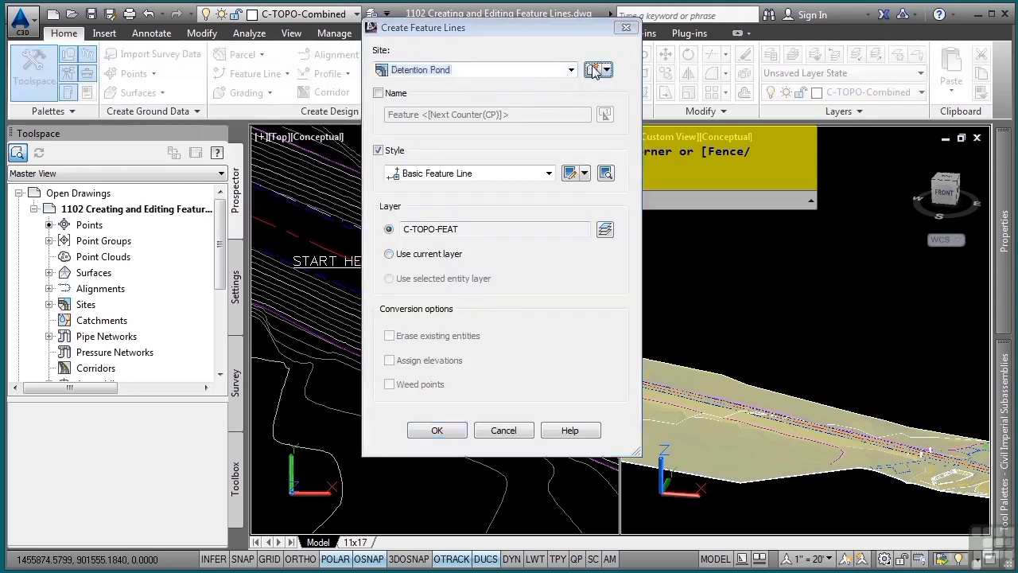
double_click(322, 157)
type("Tourist Parking Lot")
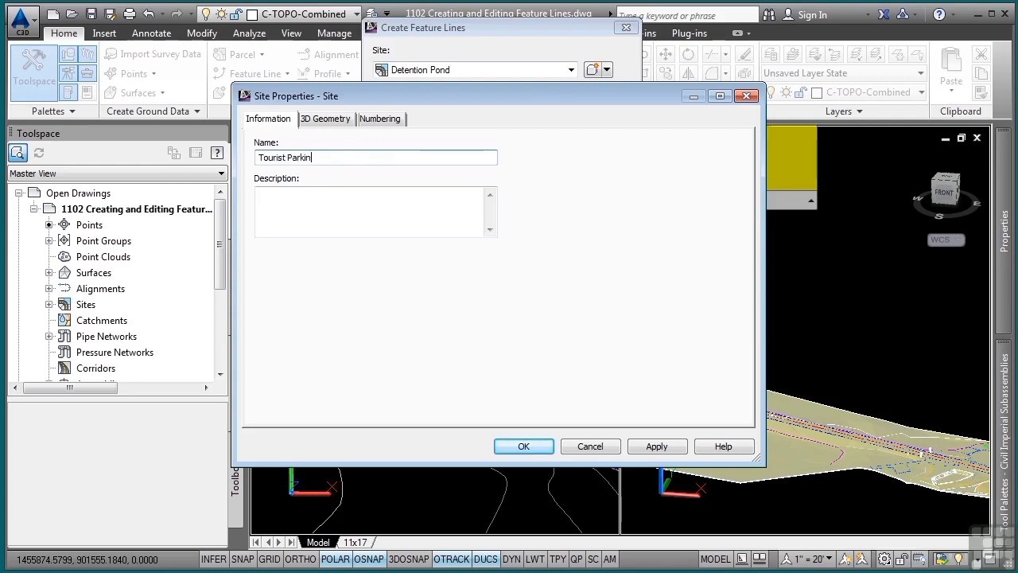
left_click(349, 126)
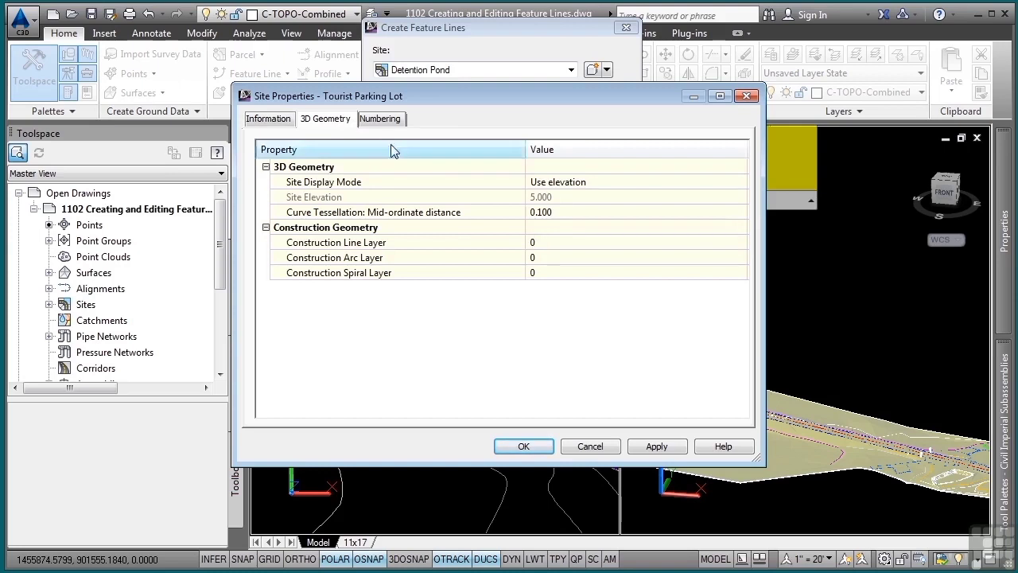
left_click(396, 123)
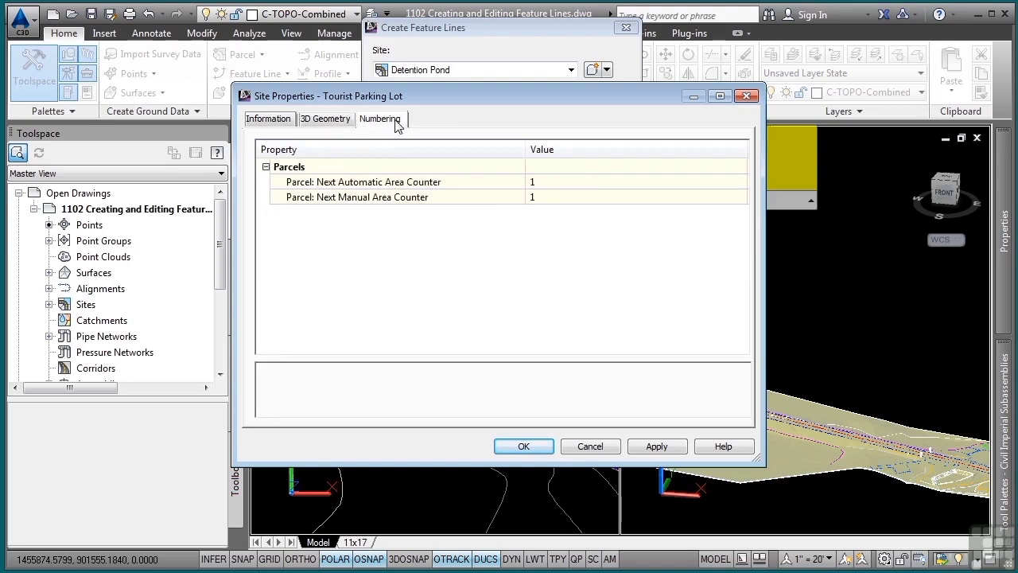
left_click(324, 123)
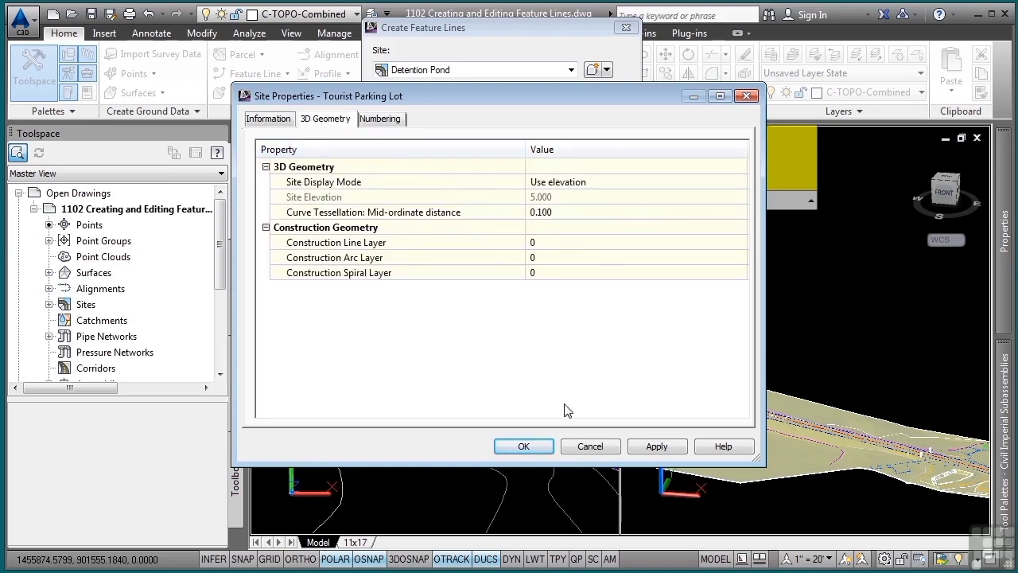
left_click(528, 446)
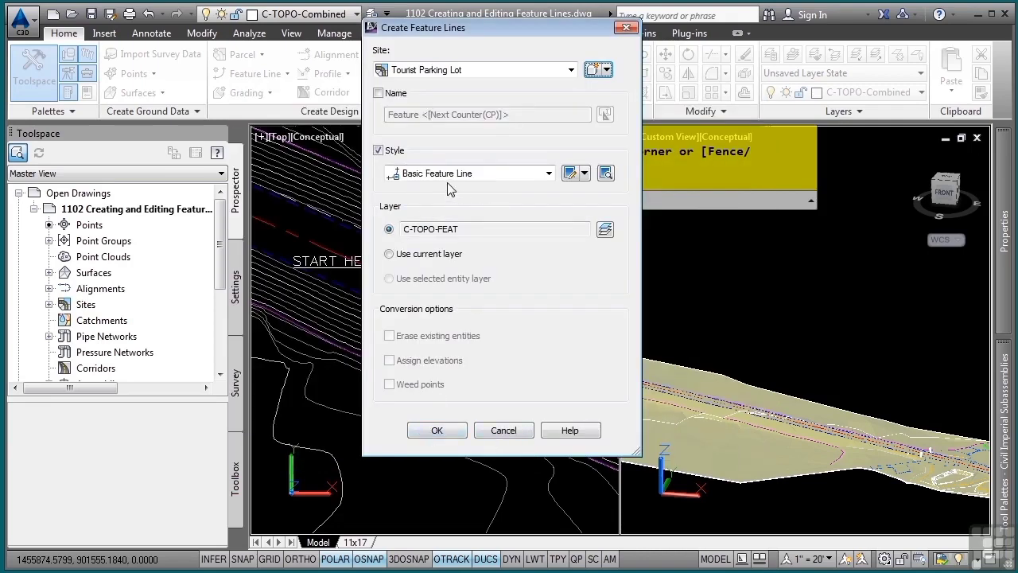
left_click(436, 429)
Draw the first feature line segment from the START HERE arrow tip about 32 ft along the southern road edge, with elevations 103.38 and 103.39
scroll(421, 318, "up", 3)
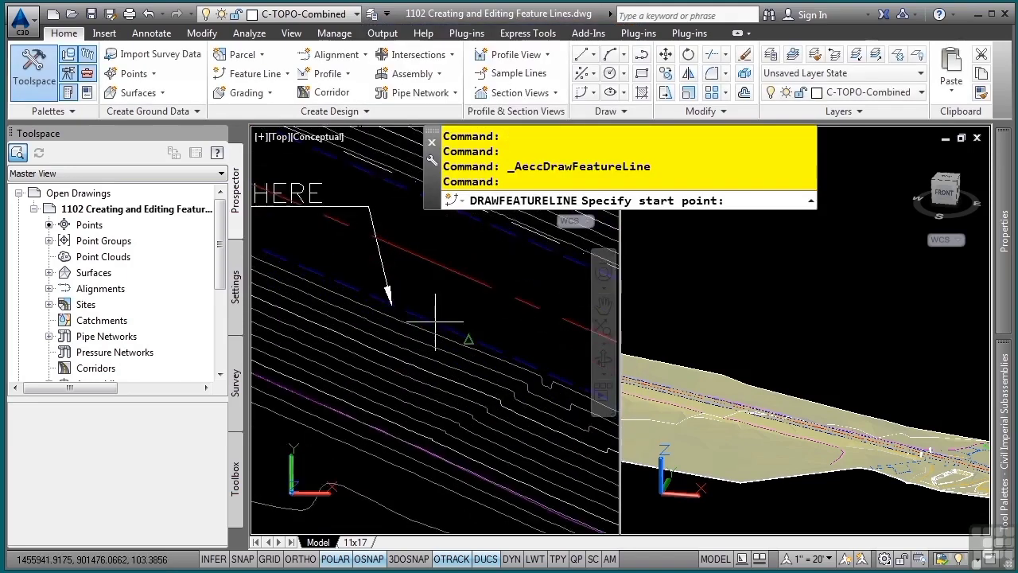
left_click(372, 294)
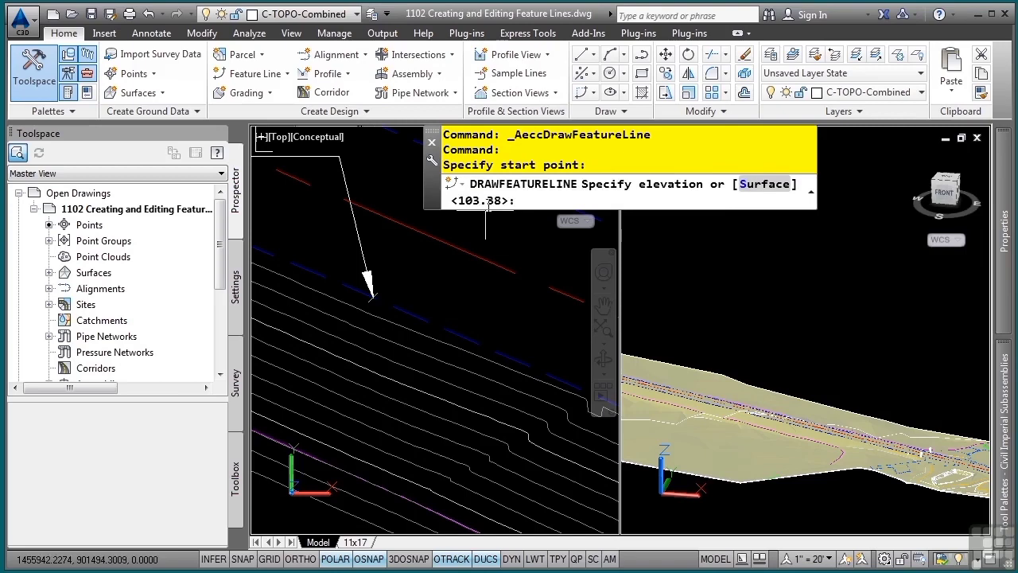
key("Return")
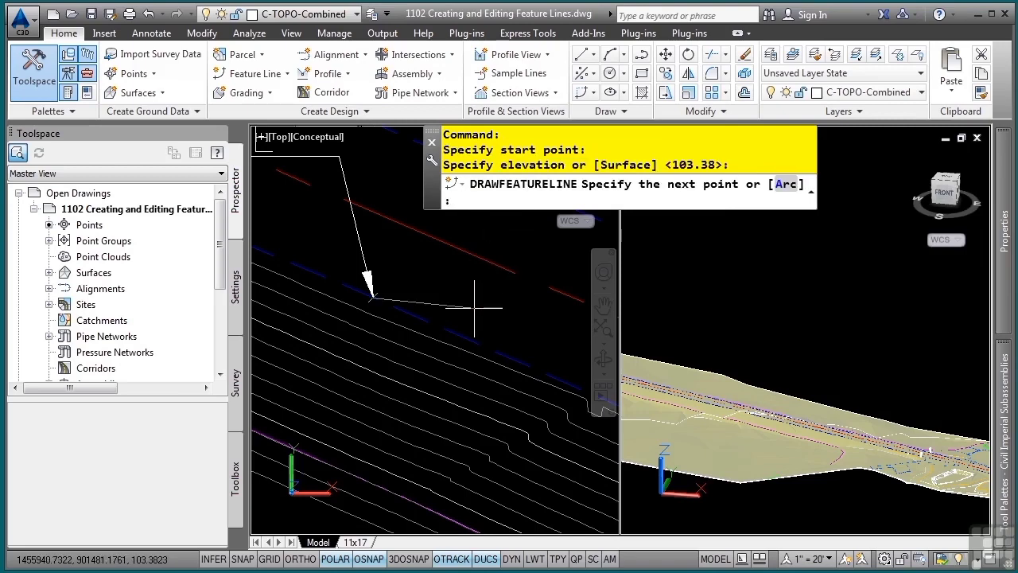
scroll(534, 321, "down", 2)
middle_click_drag(531, 325, 315, 277)
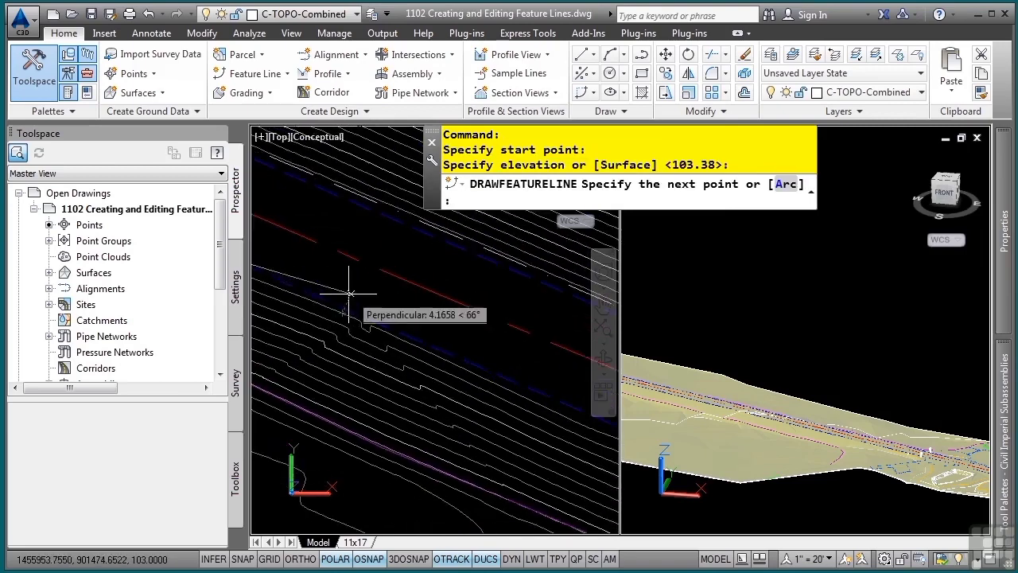
scroll(336, 295, "up", 3)
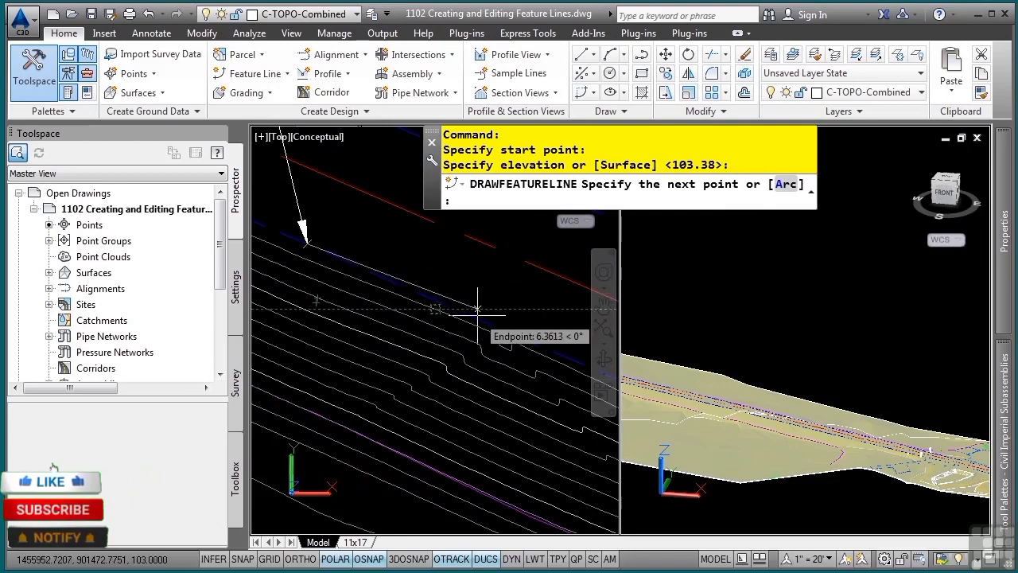
left_click(539, 358)
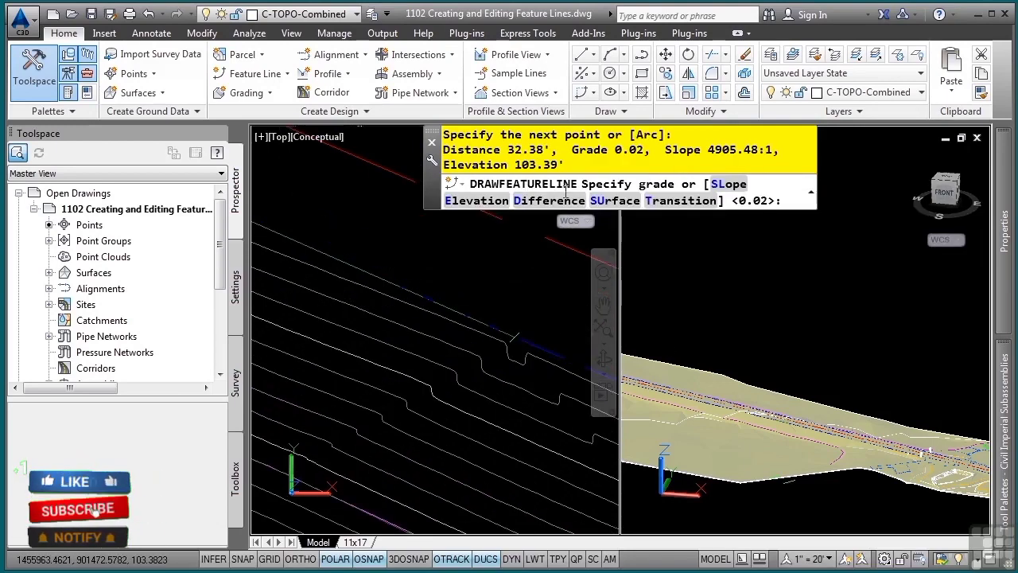
left_click(476, 201)
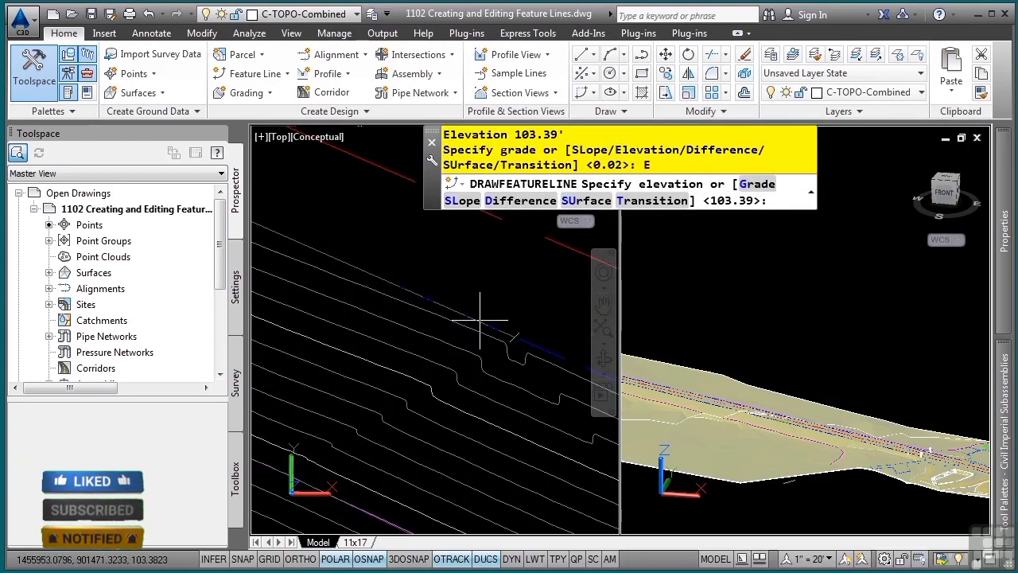
key("Return")
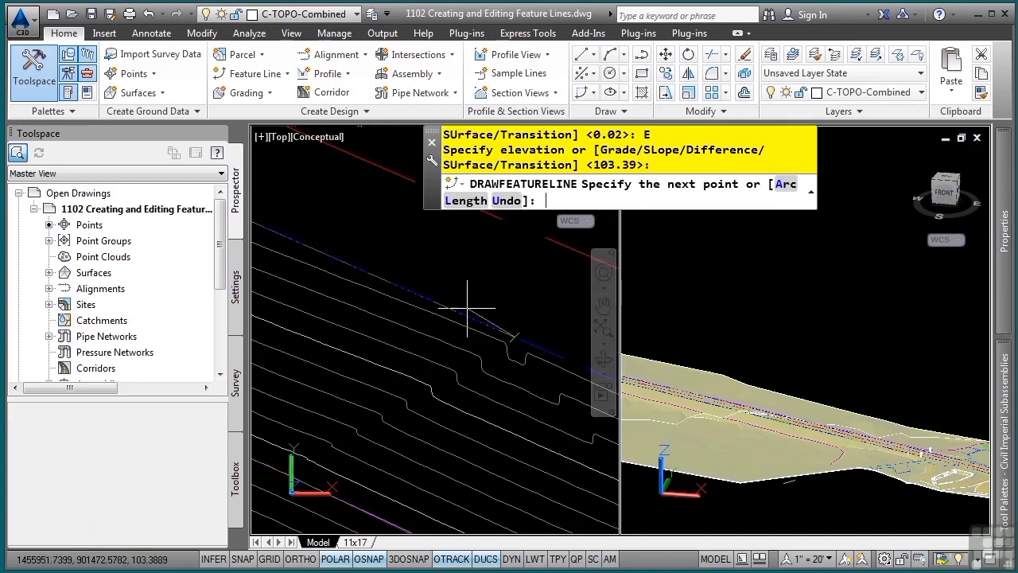
Extend the feature line to a third point further along the southern road edge at elevation 103.53 and end it there
scroll(464, 317, "down", 4)
middle_click_drag(553, 360, 333, 347)
scroll(372, 342, "up", 2)
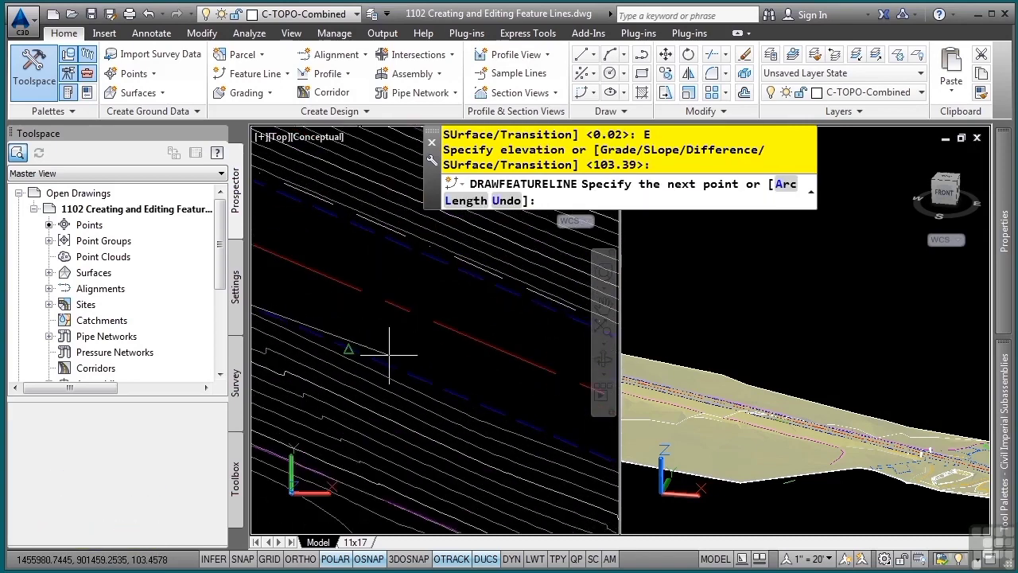
left_click(388, 355)
key("Return")
scroll(504, 366, "down", 4)
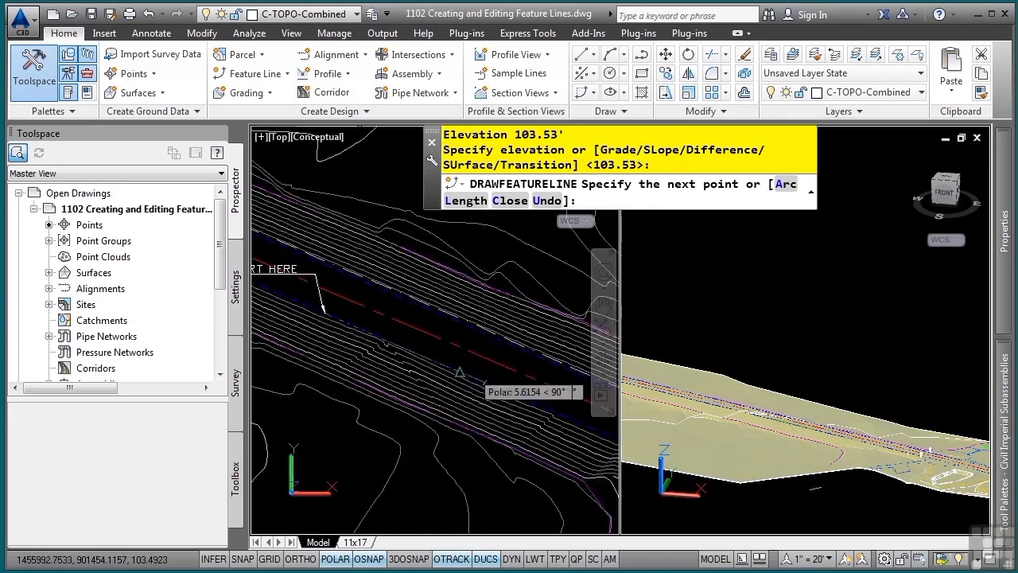
middle_click_drag(436, 369, 523, 417)
key("Escape")
scroll(491, 410, "up", 2)
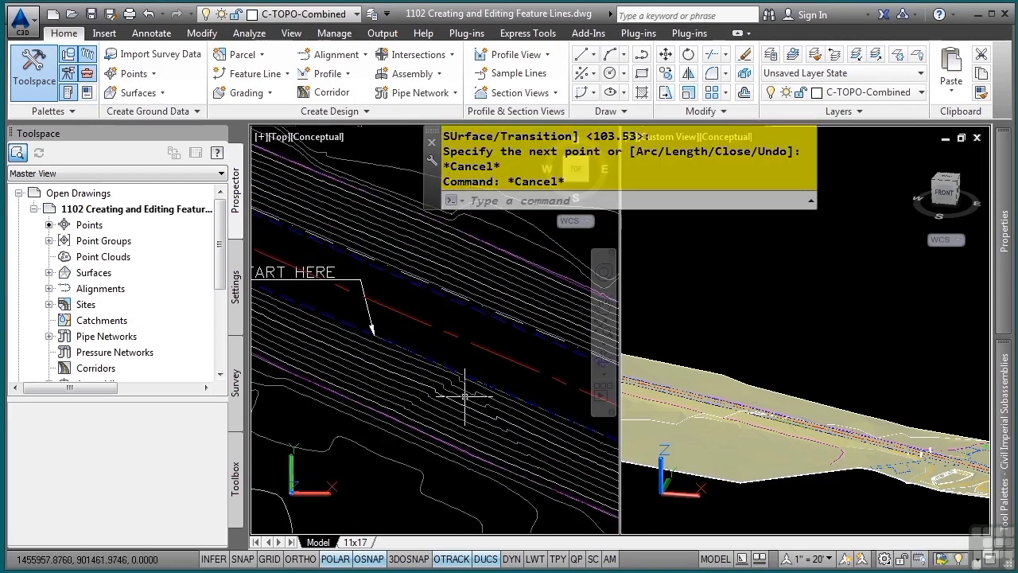
scroll(477, 404, "up", 2)
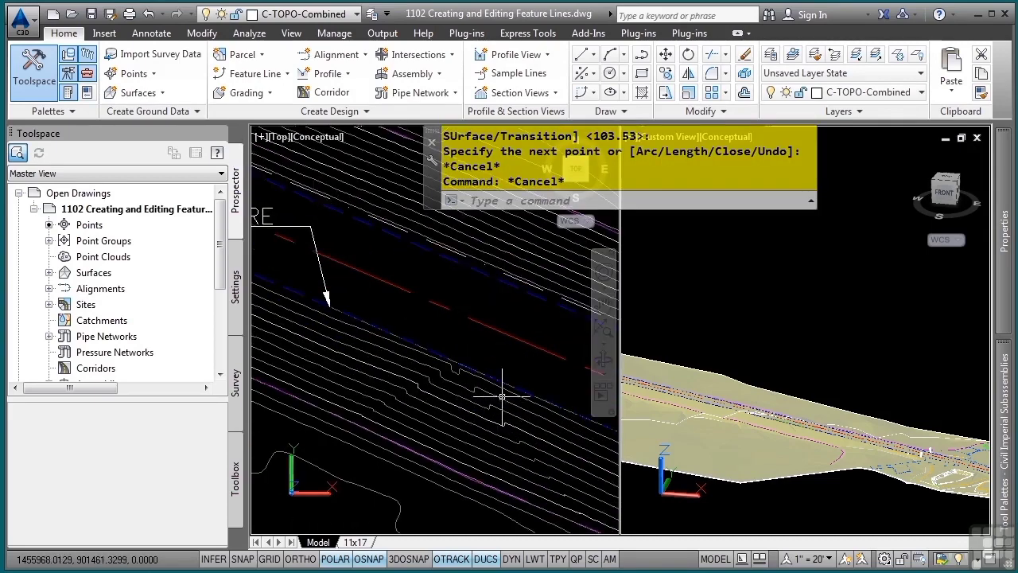
Set up a new feature line named Driveway CL in the Tourist Parking Lot site, using the Corridor Crown style
middle_click_drag(502, 396, 457, 322)
mouse_move(473, 316)
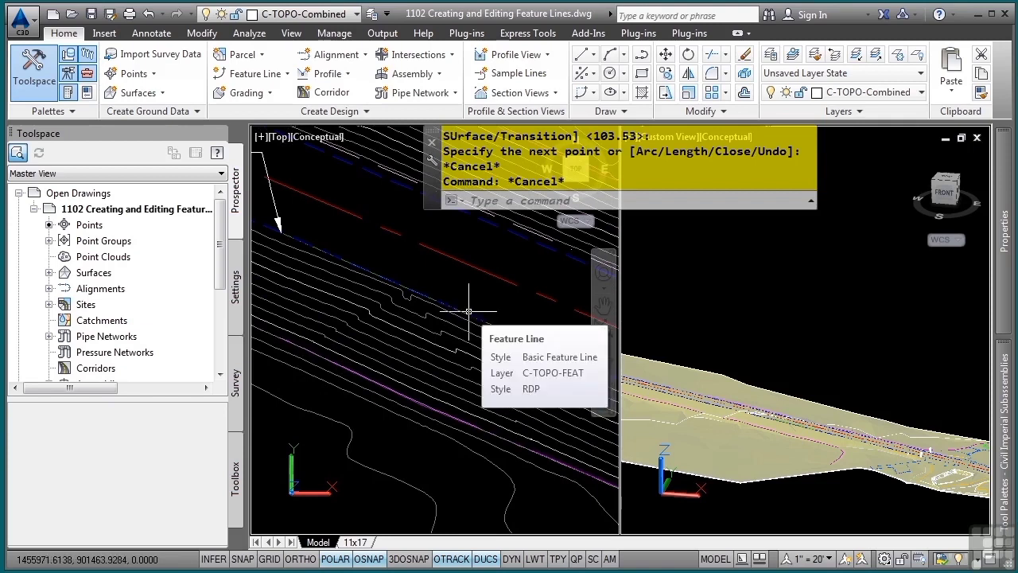
left_click(233, 80)
left_click(303, 132)
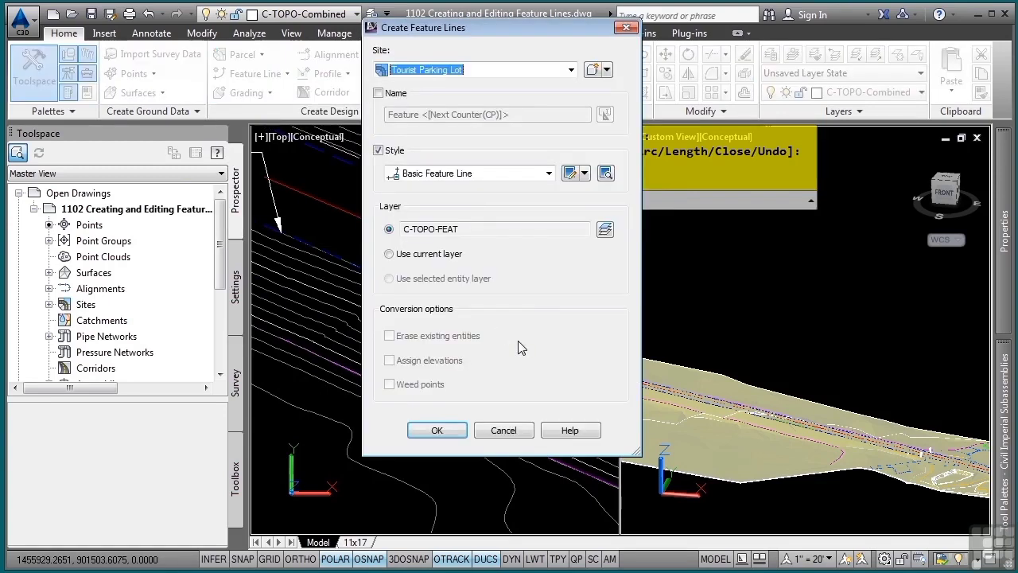
left_click(379, 93)
left_click_drag(531, 114, 362, 117)
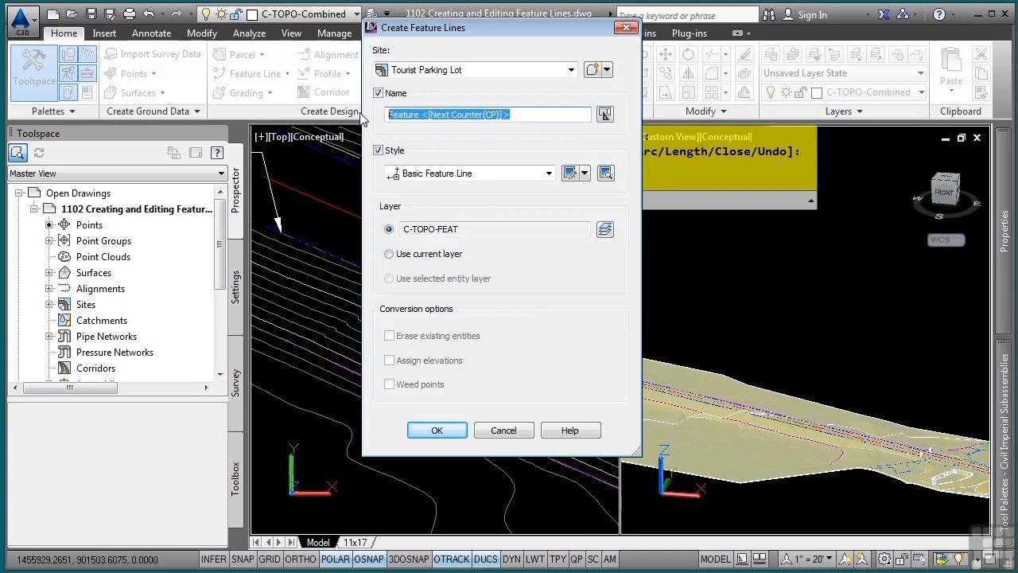
type("Driveway CL")
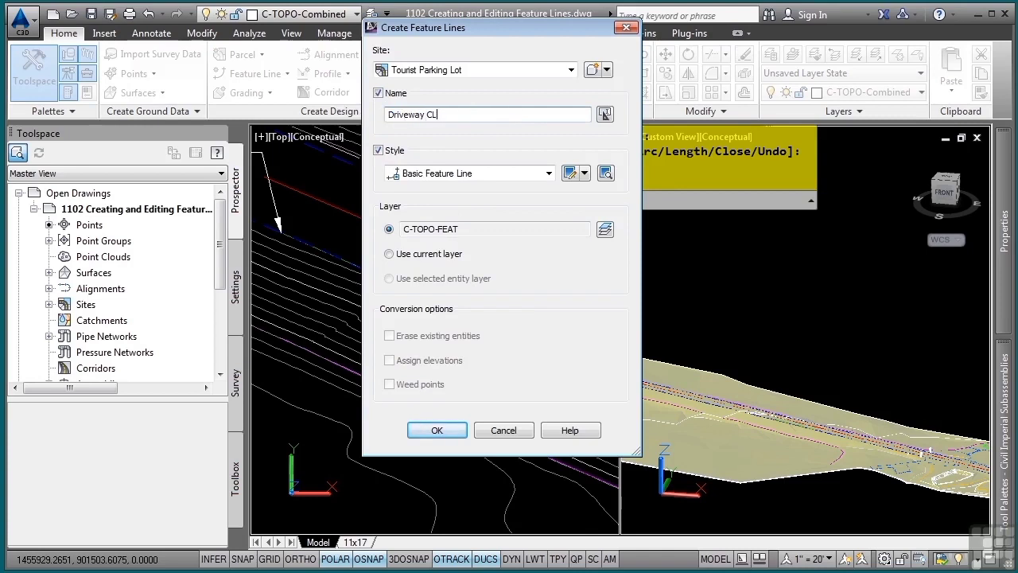
left_click(483, 174)
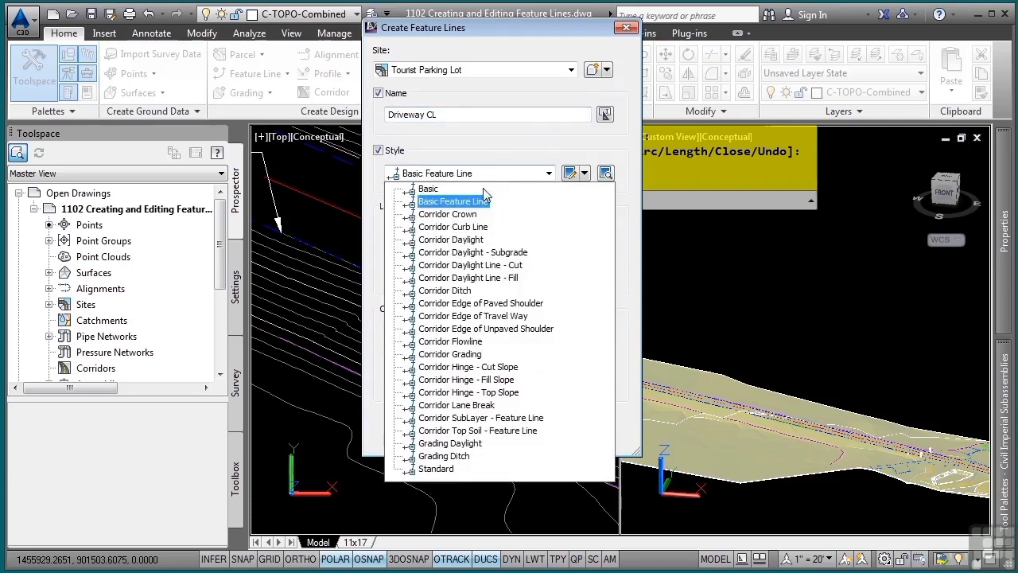
left_click(450, 215)
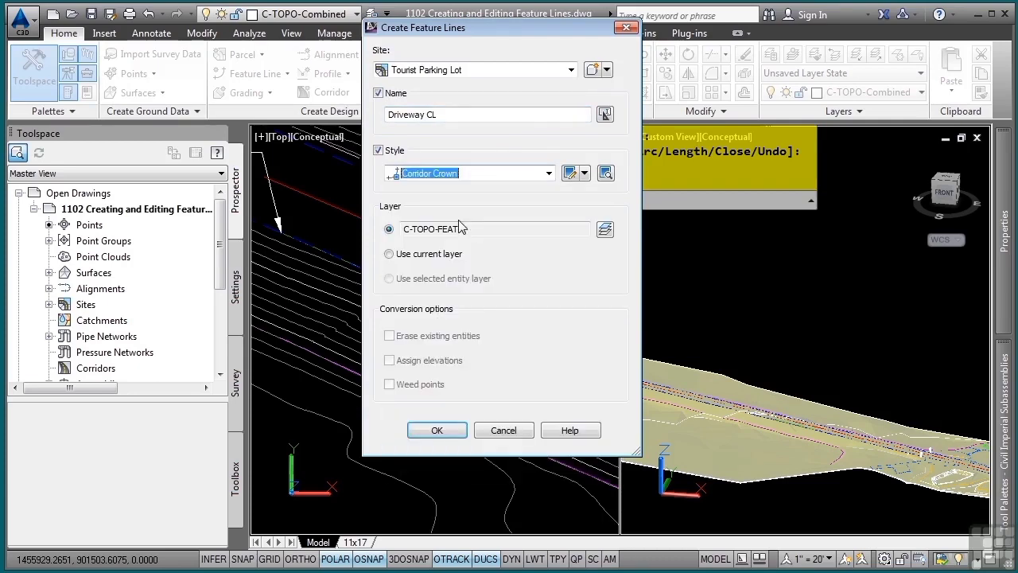
left_click(437, 431)
Start the driveway centerline on the road-edge feature line at elevation 103.42 and run it 50 ft perpendicular to the road, heading southwest
scroll(485, 318, "up", 1)
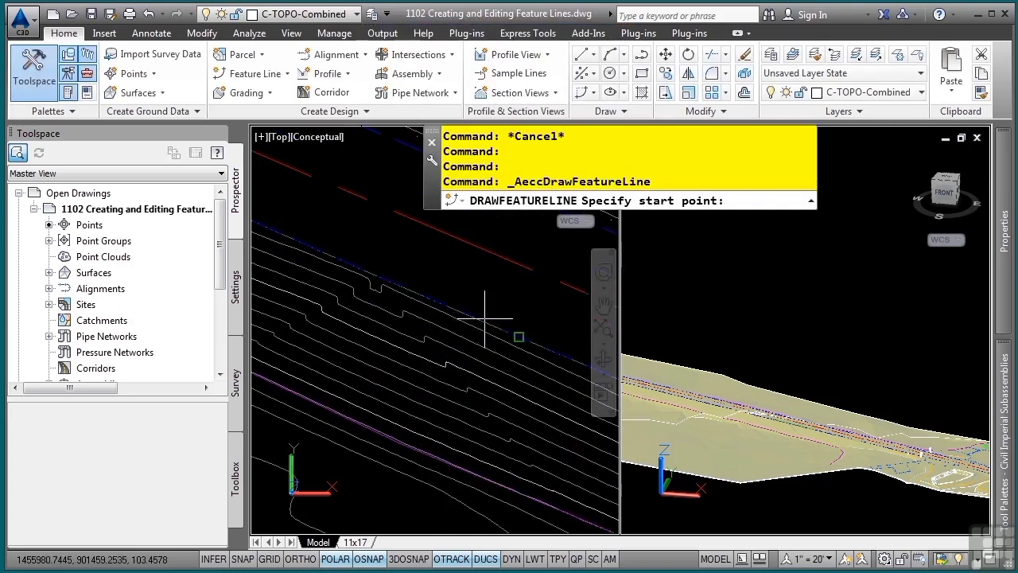
left_click(493, 299)
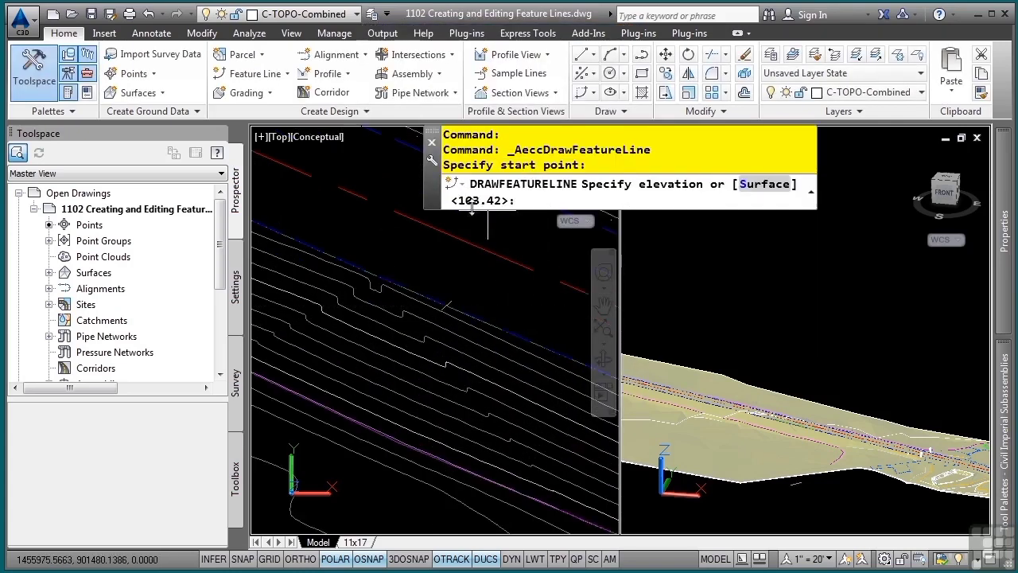
key("Return")
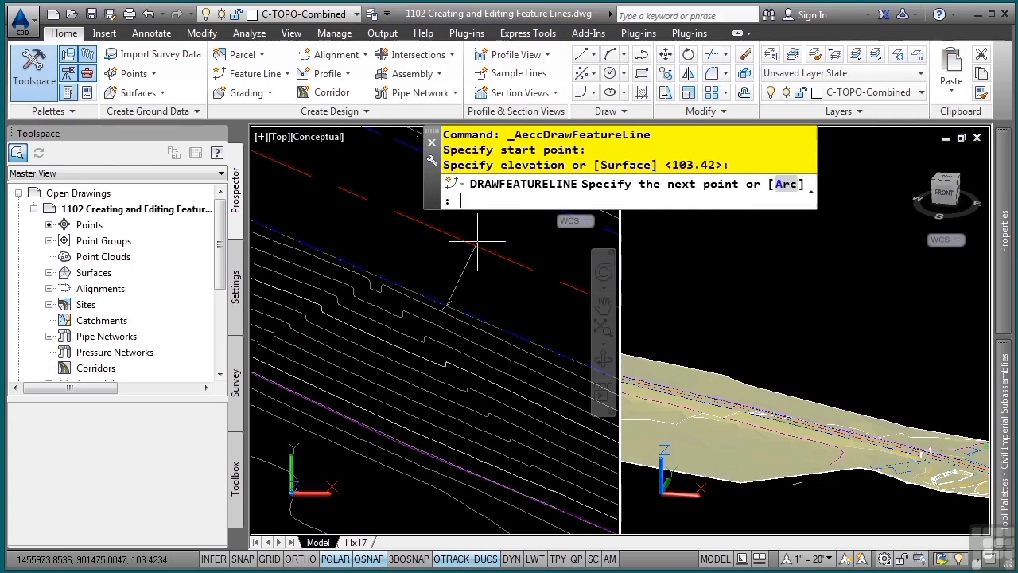
scroll(421, 350, "down", 2)
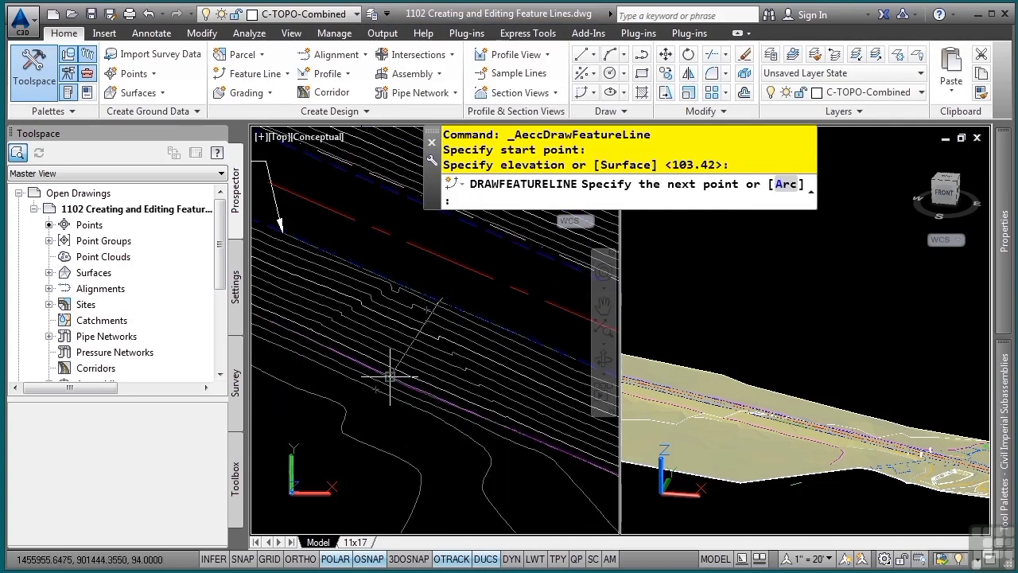
scroll(447, 288, "up", 2)
middle_click_drag(446, 293, 491, 285)
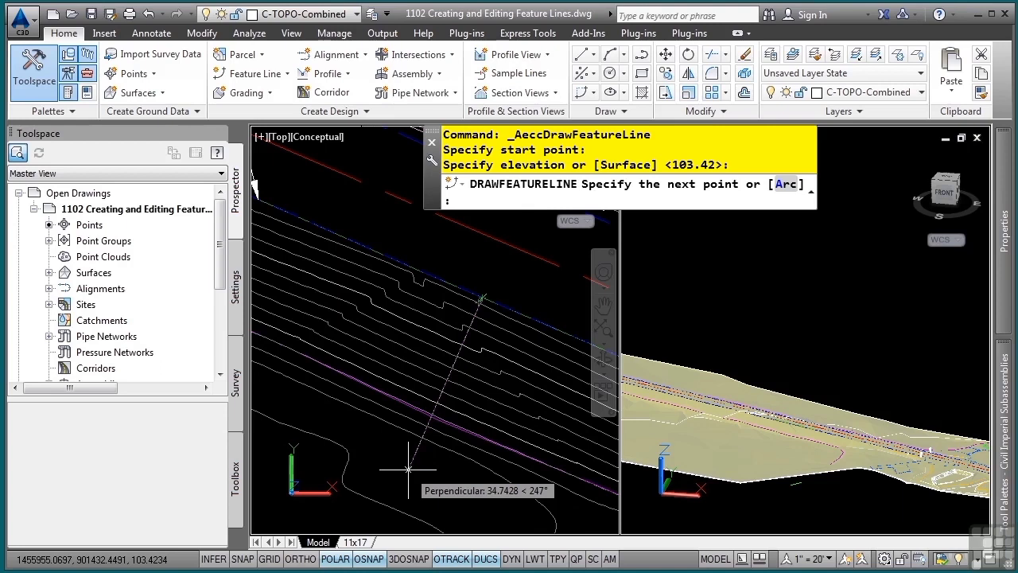
type("50")
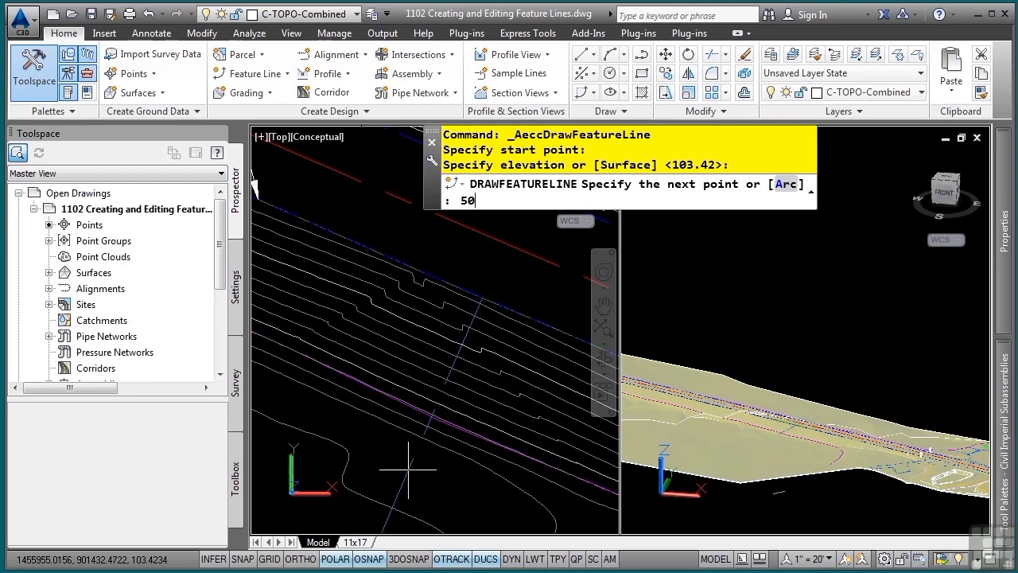
key("Return")
Give the driveway centerline segment a grade of -4, end the feature line there, and widen the command line window
scroll(418, 469, "down", 1)
scroll(422, 469, "down", 4)
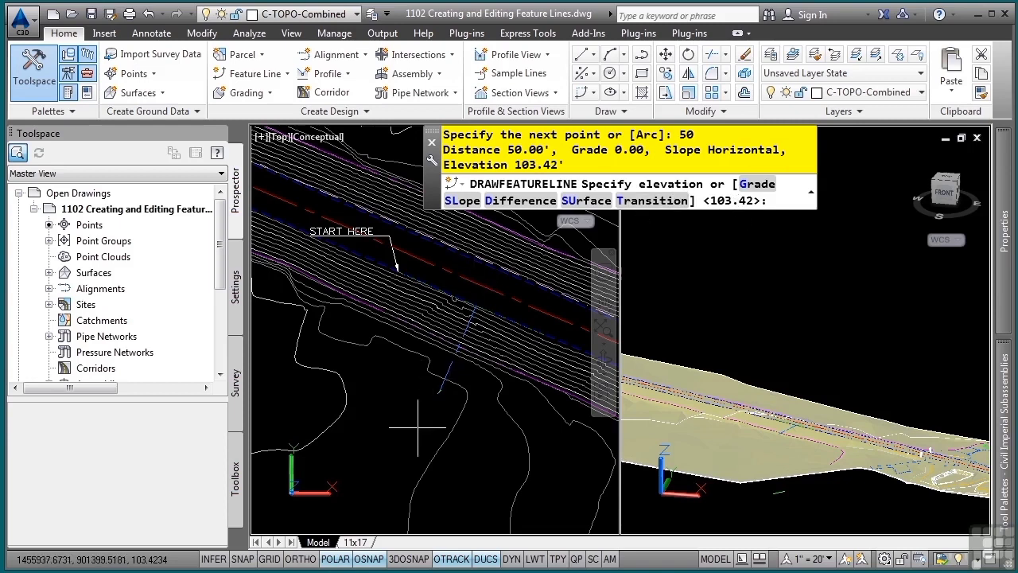
left_click(754, 187)
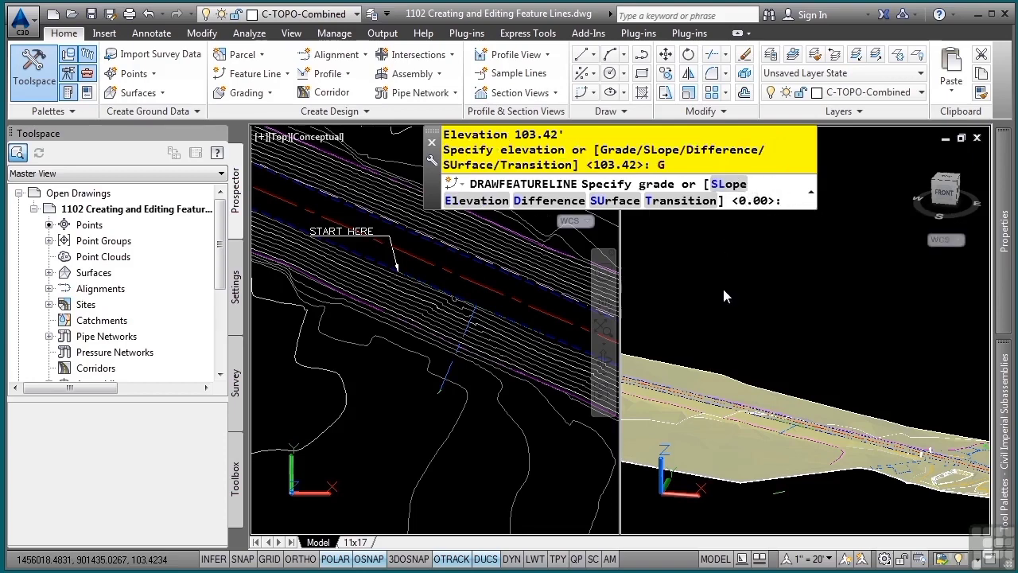
type("-4")
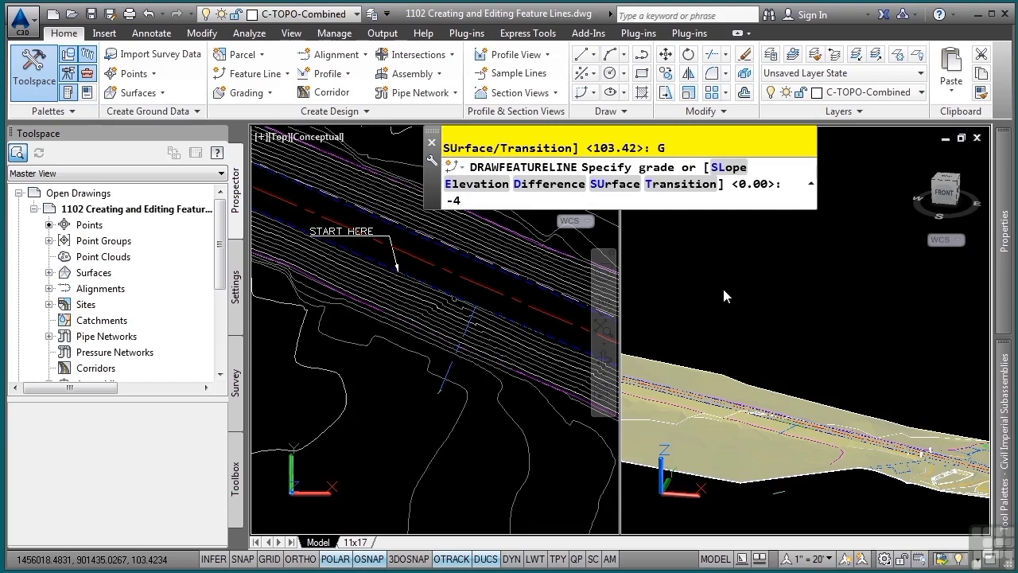
key("Return")
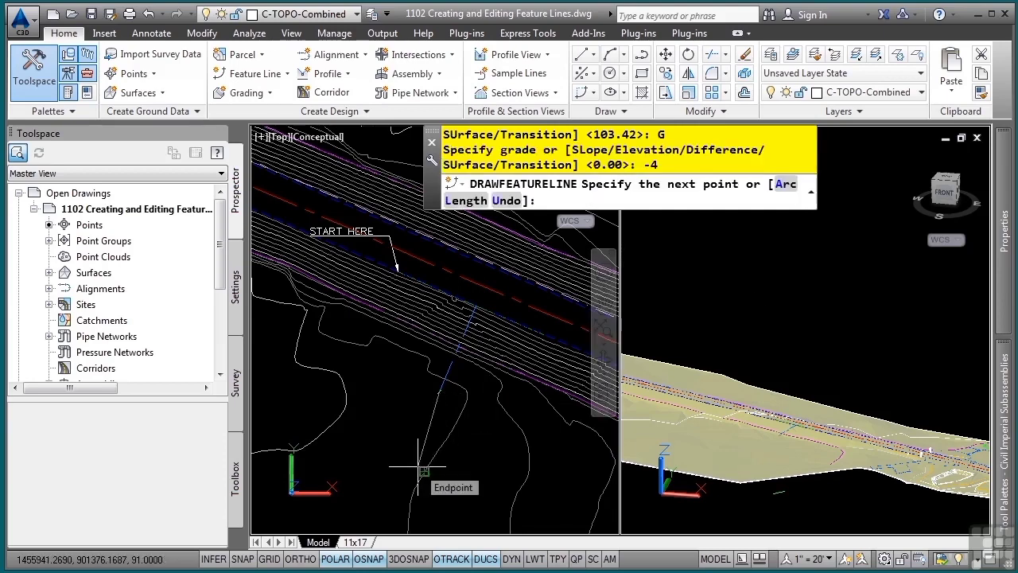
key("Escape")
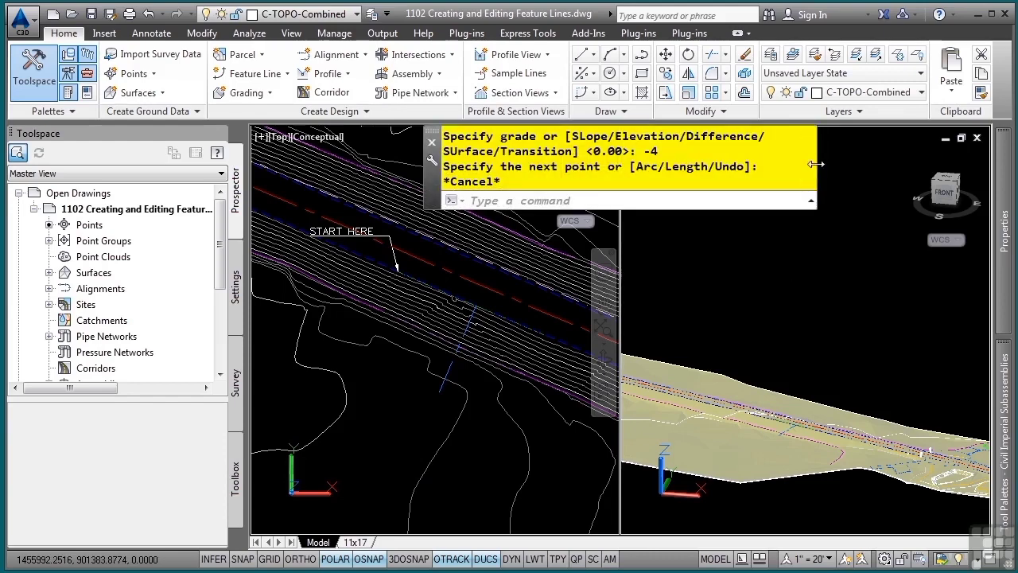
left_click_drag(818, 164, 916, 160)
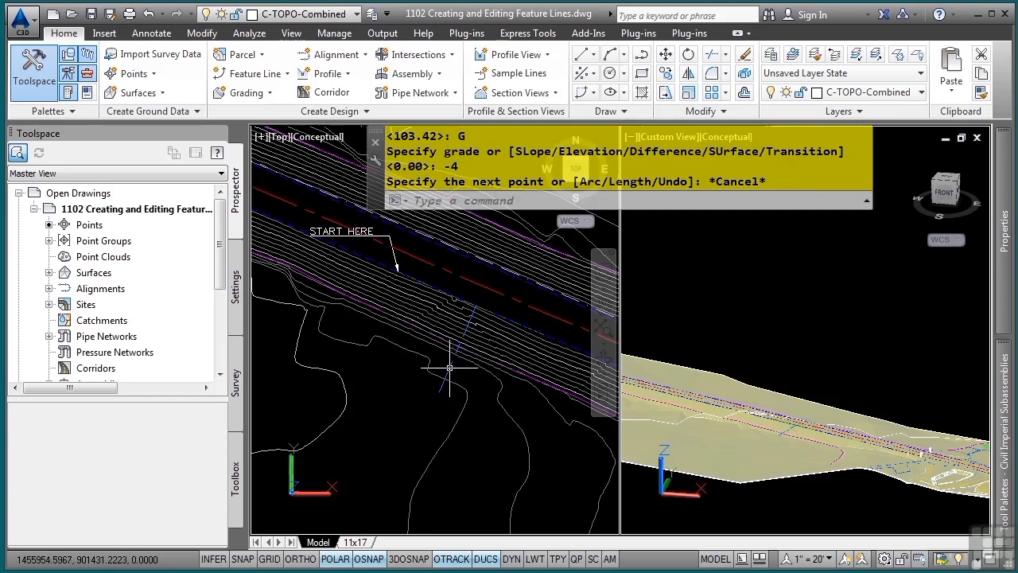
mouse_move(449, 365)
Offset the driveway centerline feature line 12 ft to its east side with the Multiple option and a grade of -2
left_click(202, 33)
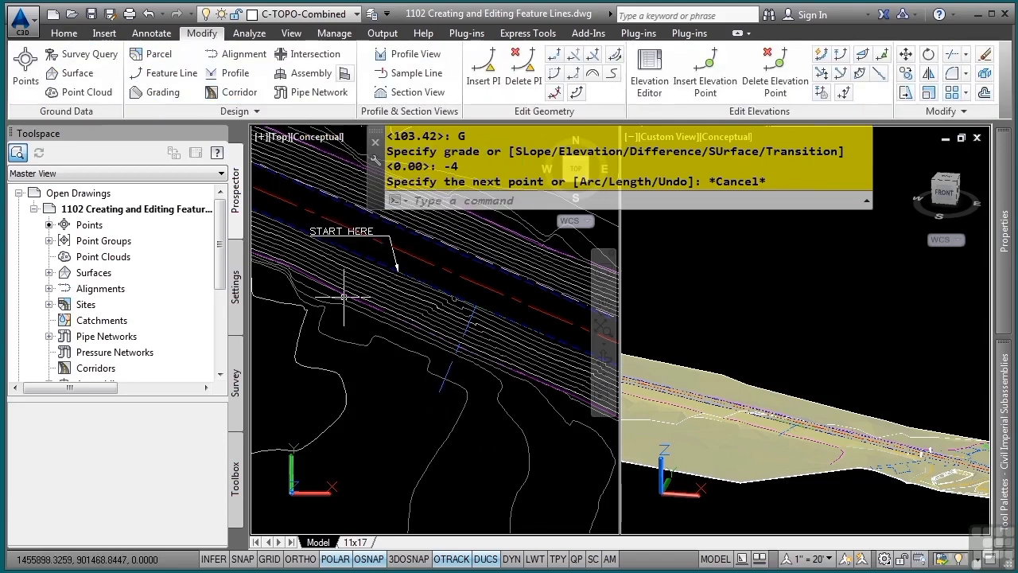
left_click(576, 93)
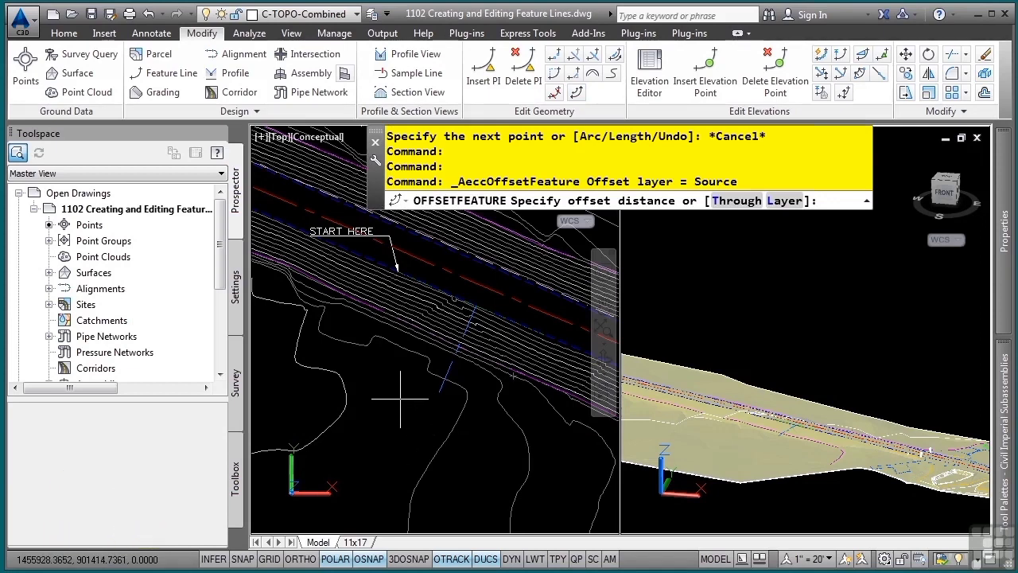
type("12")
key("Return")
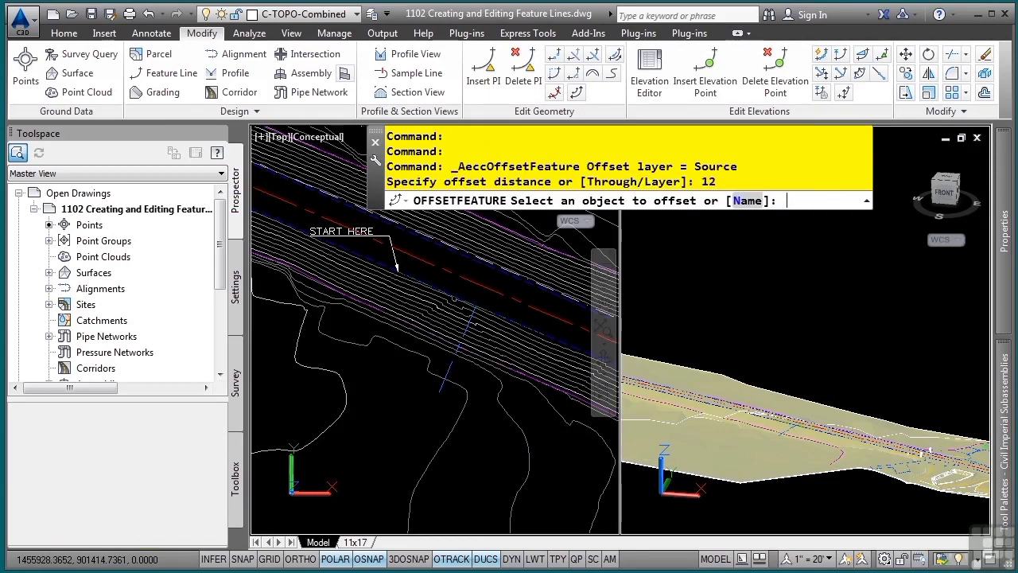
left_click(448, 369)
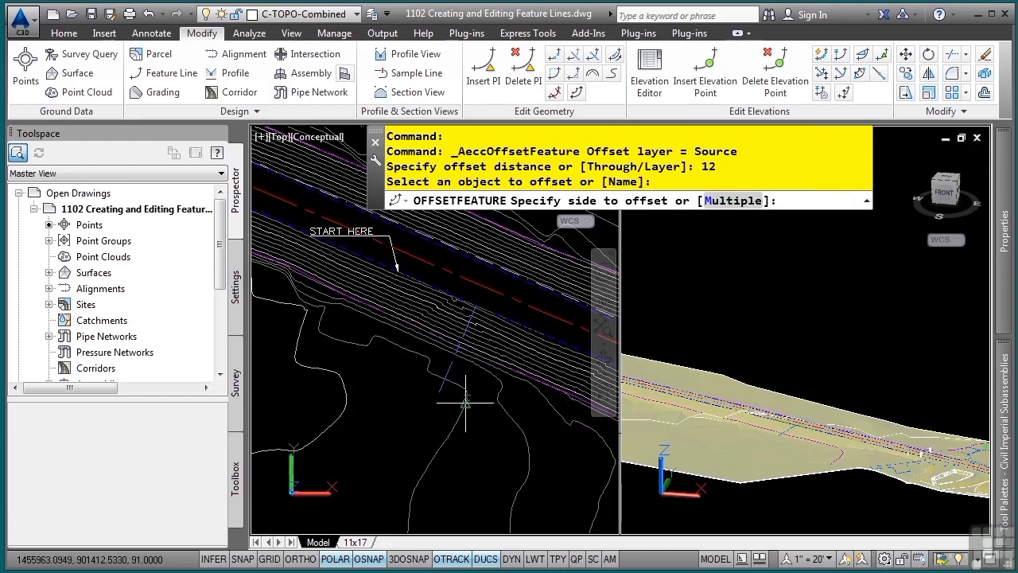
type("m")
key("Return")
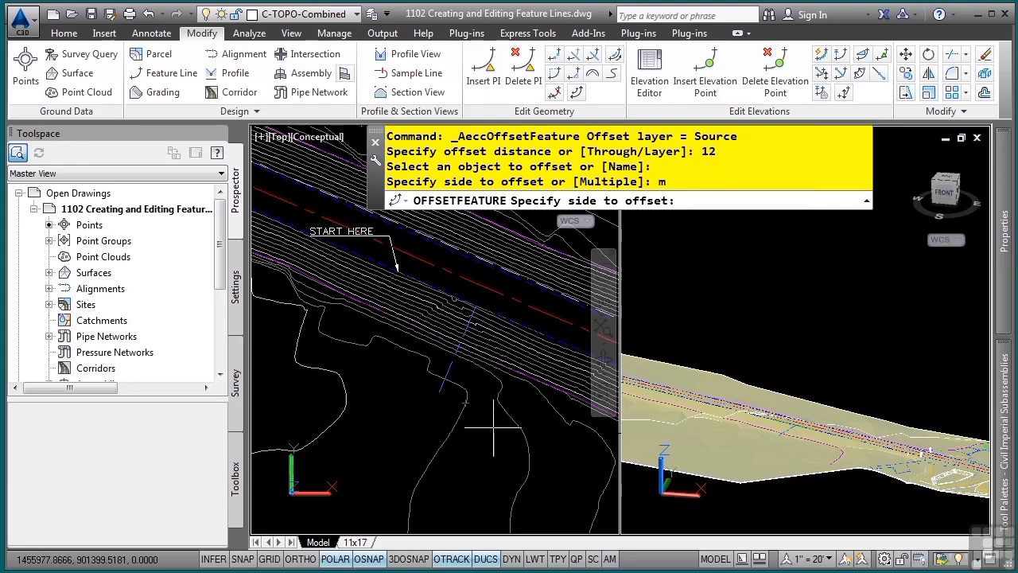
left_click(485, 429)
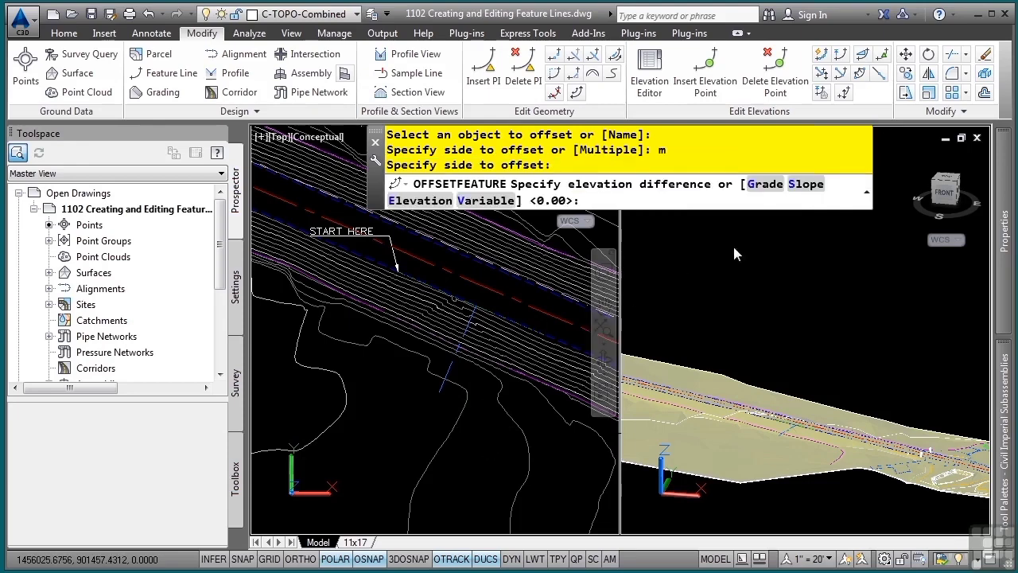
left_click(761, 184)
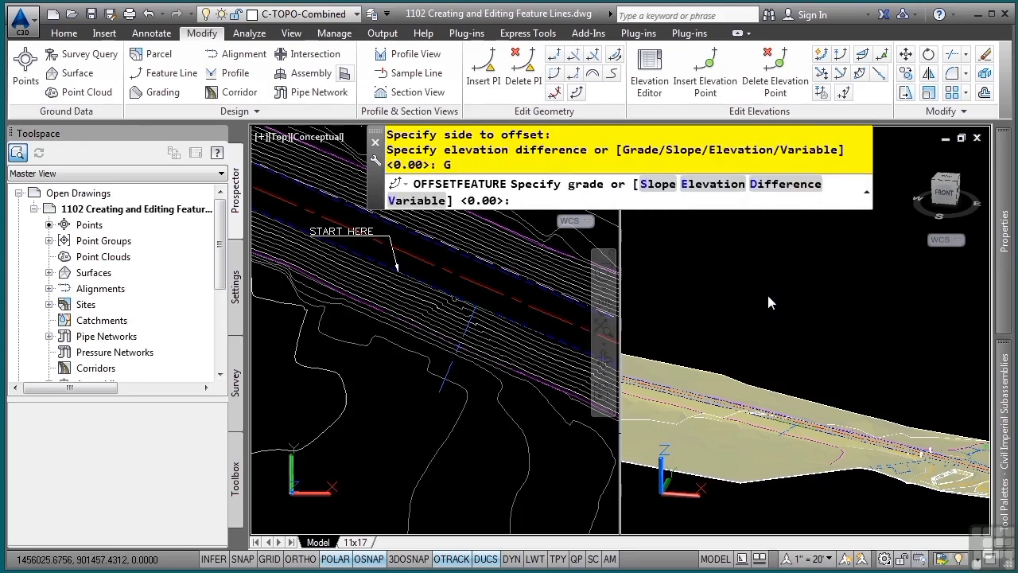
type("-2")
key("Return")
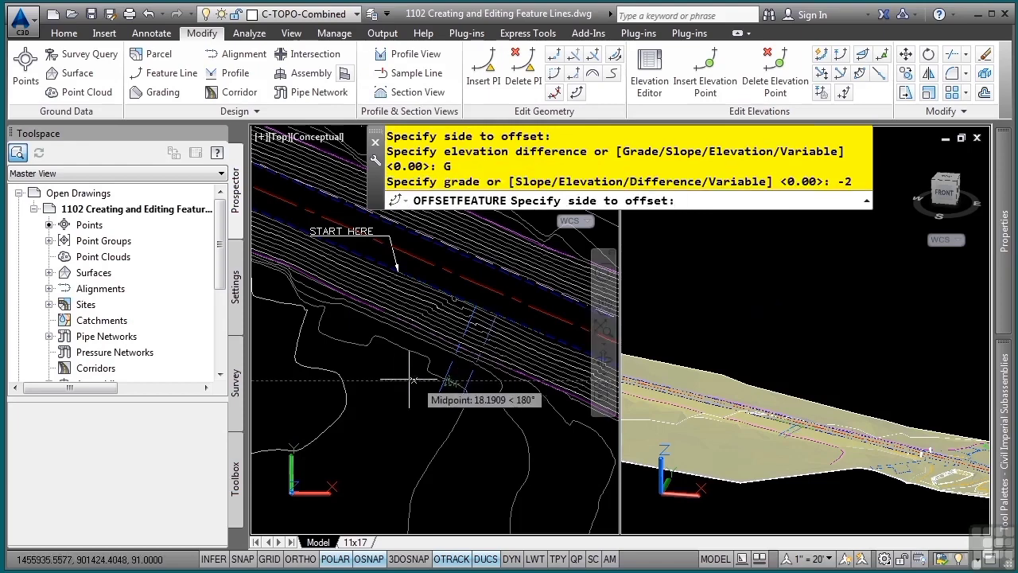
Offset the driveway centerline to its west side as well, keeping the -2 grade, and end the offset command
scroll(466, 407, "up", 2)
left_click(492, 367)
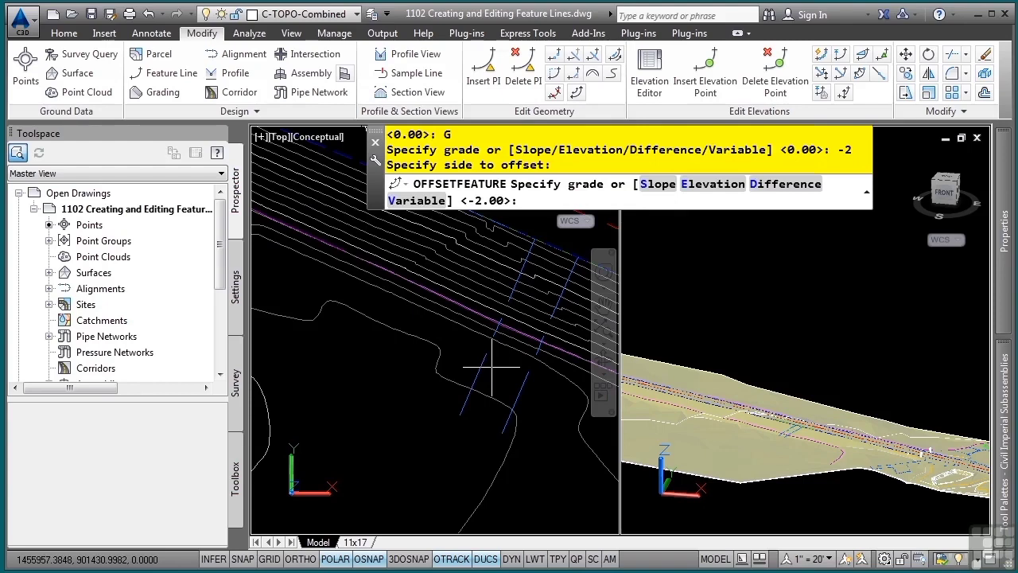
key("Return")
scroll(457, 375, "down", 2)
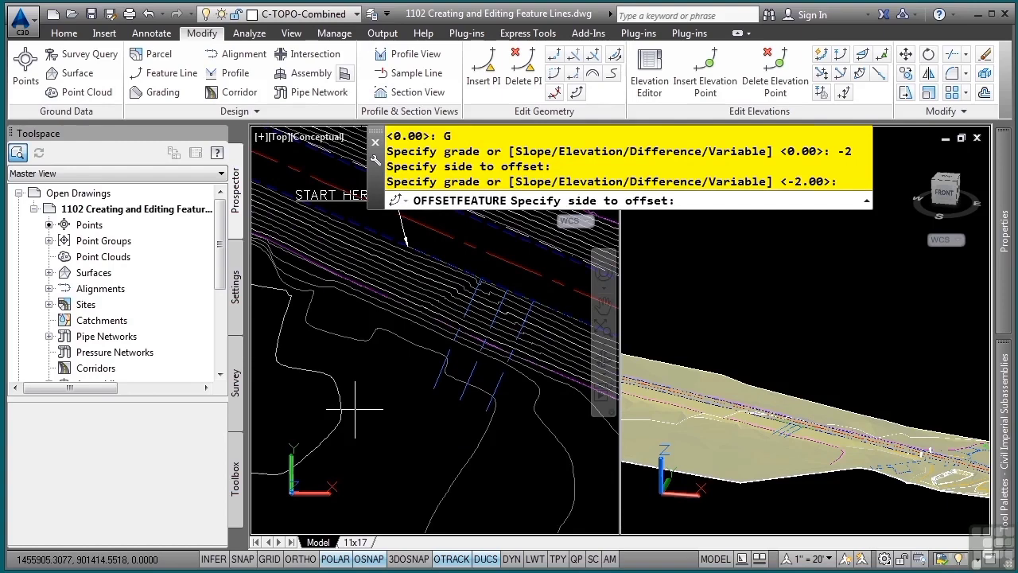
key("Escape")
key("Escape")
Start a parking lot outline polyline at the southwest end of the driveway's west edge and run it 100 ft northwest, perpendicular to that edge
scroll(428, 415, "down", 2)
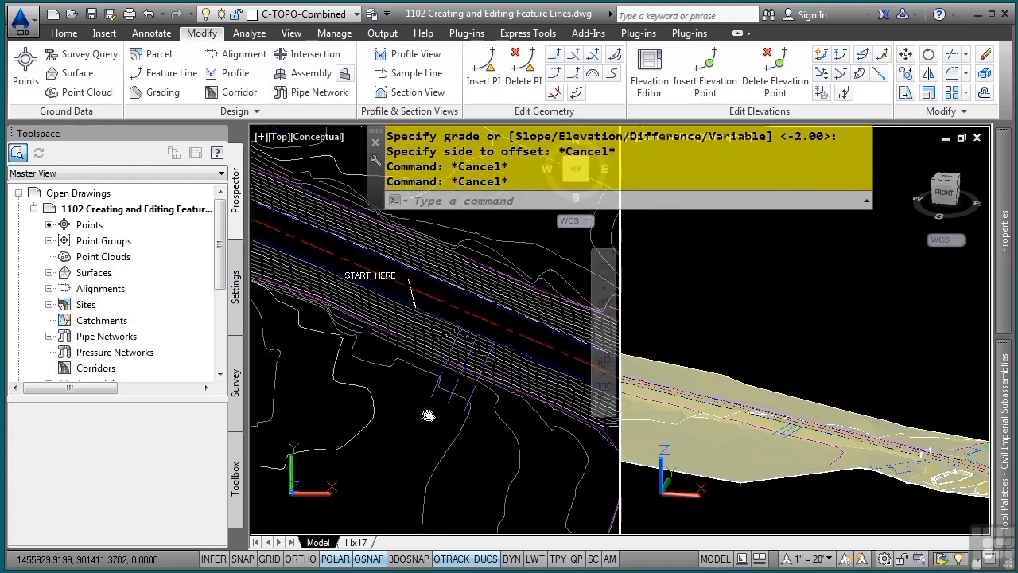
middle_click_drag(427, 415, 485, 376)
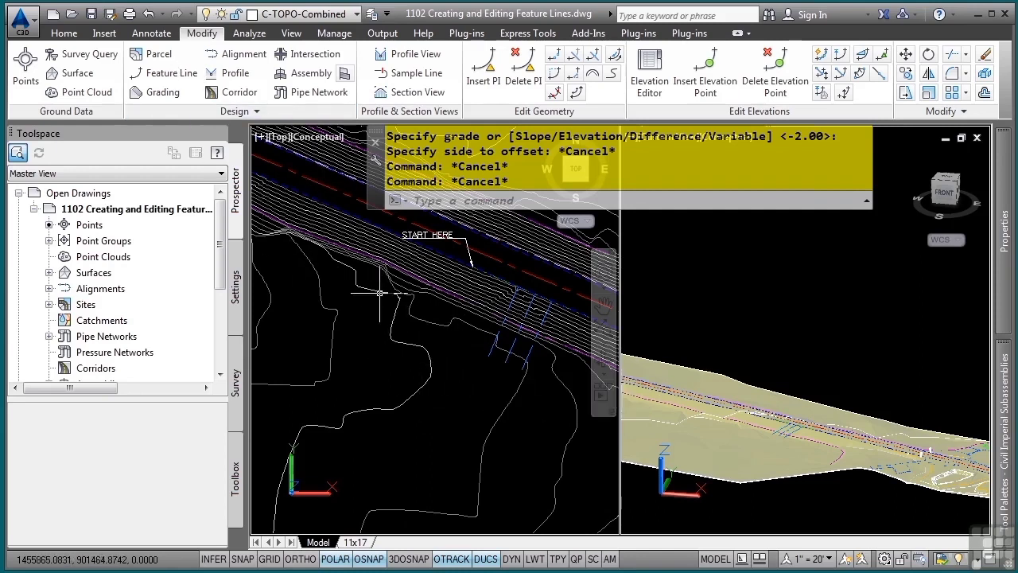
type("pl")
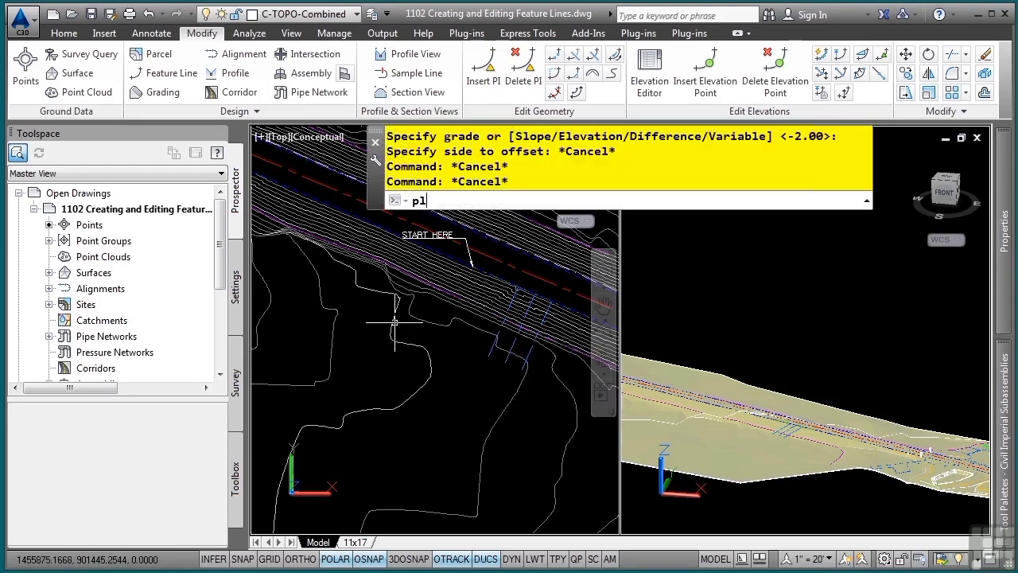
key("Return")
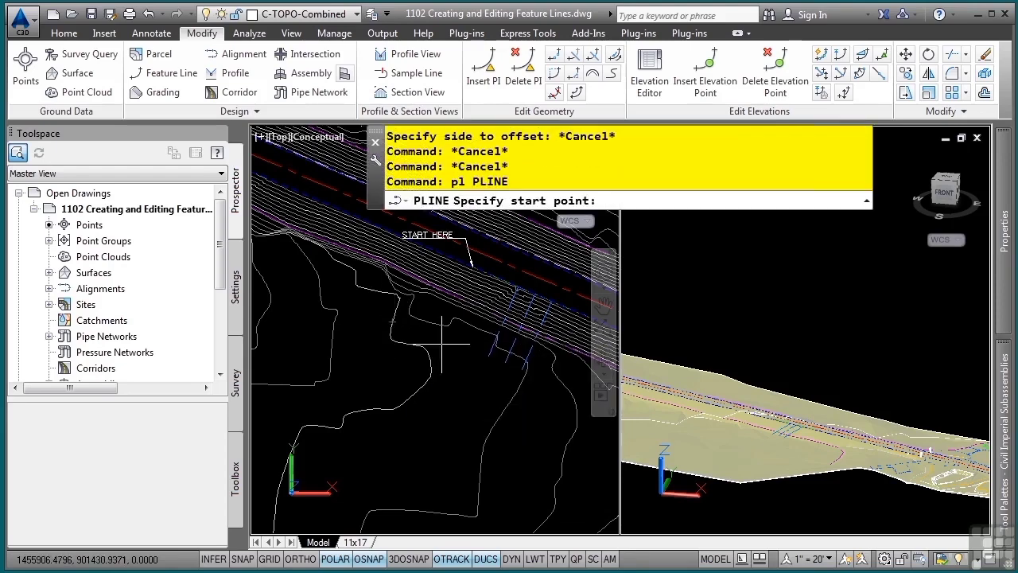
left_click(488, 355)
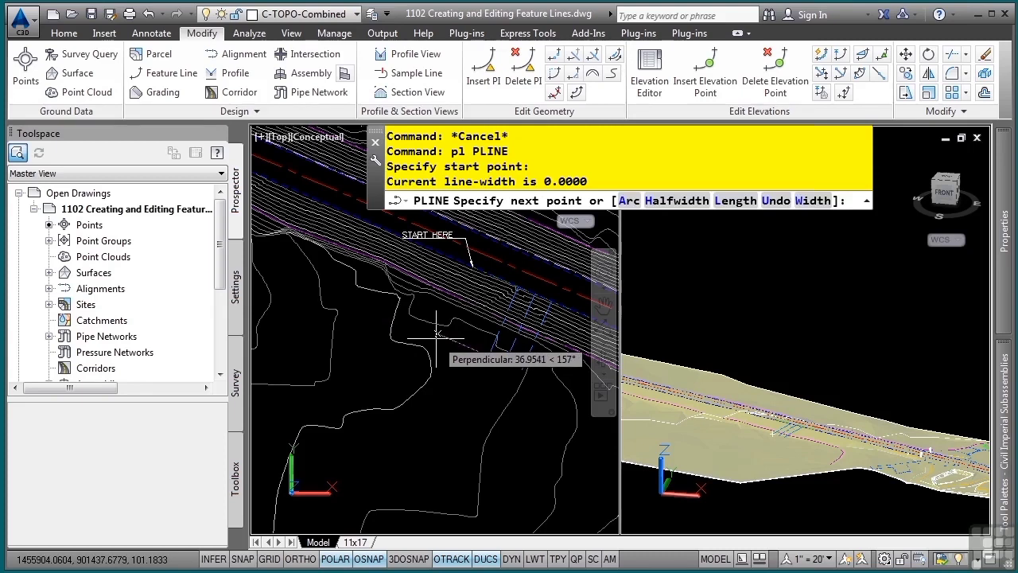
type("100")
key("Return")
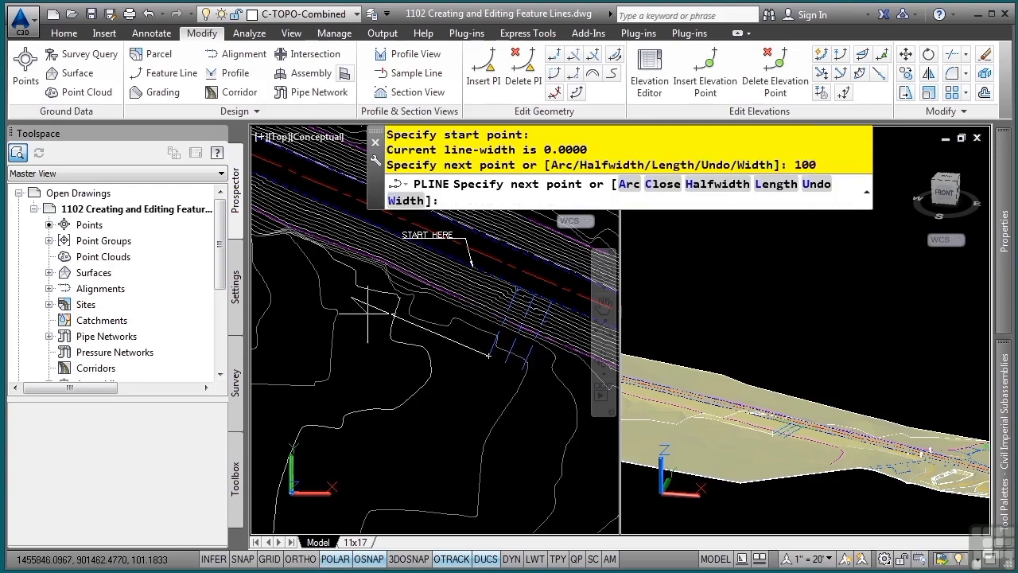
Continue the outline polyline 150 ft southwest and 150 ft southeast, turning perpendicular at each corner
middle_click_drag(309, 398, 376, 360)
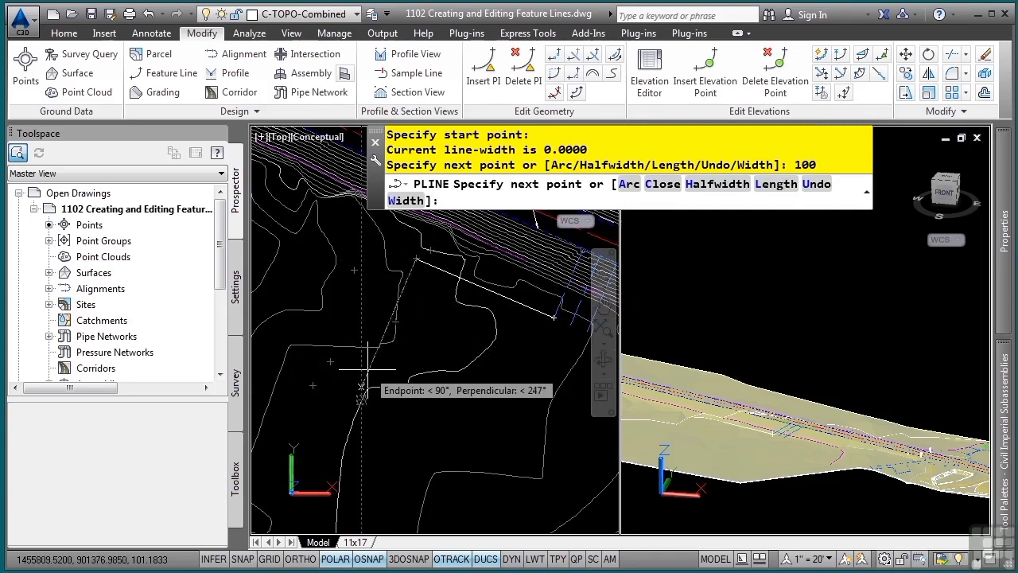
type("150")
key("Return")
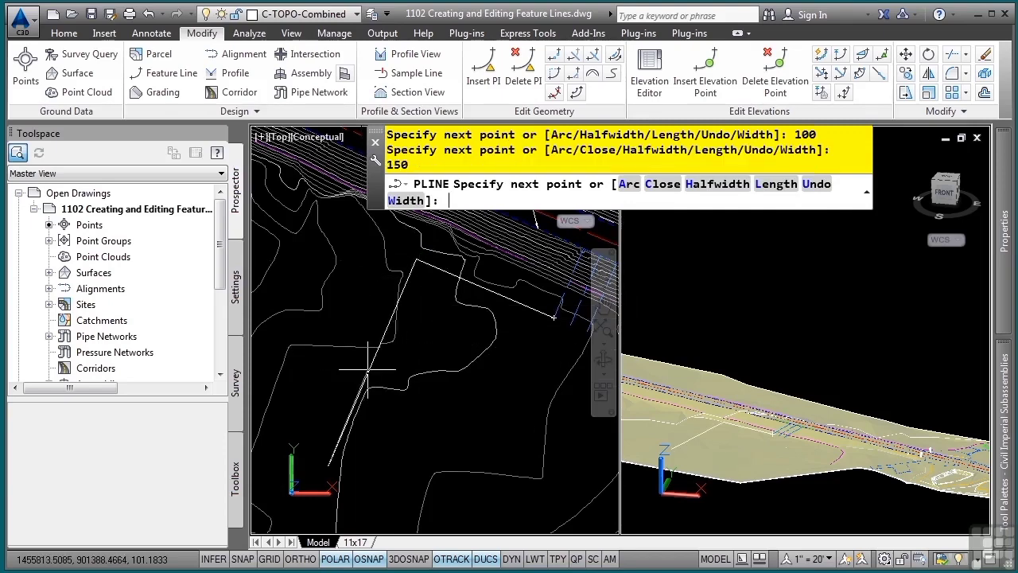
middle_click_drag(366, 366, 506, 284)
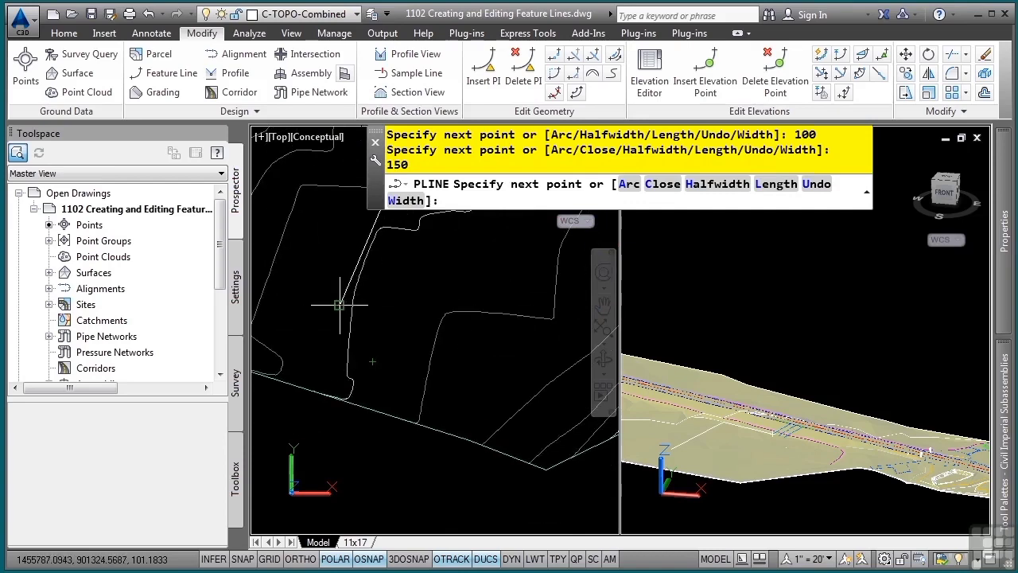
type("150")
key("Return")
Bring the outline back northeast to form a square corner, and finish the polyline at the southwest end of the driveway's east edge
mouse_move(564, 284)
middle_mouse_down()
mouse_move(516, 350)
mouse_move(486, 332)
mouse_move(454, 342)
mouse_move(466, 329)
middle_mouse_up()
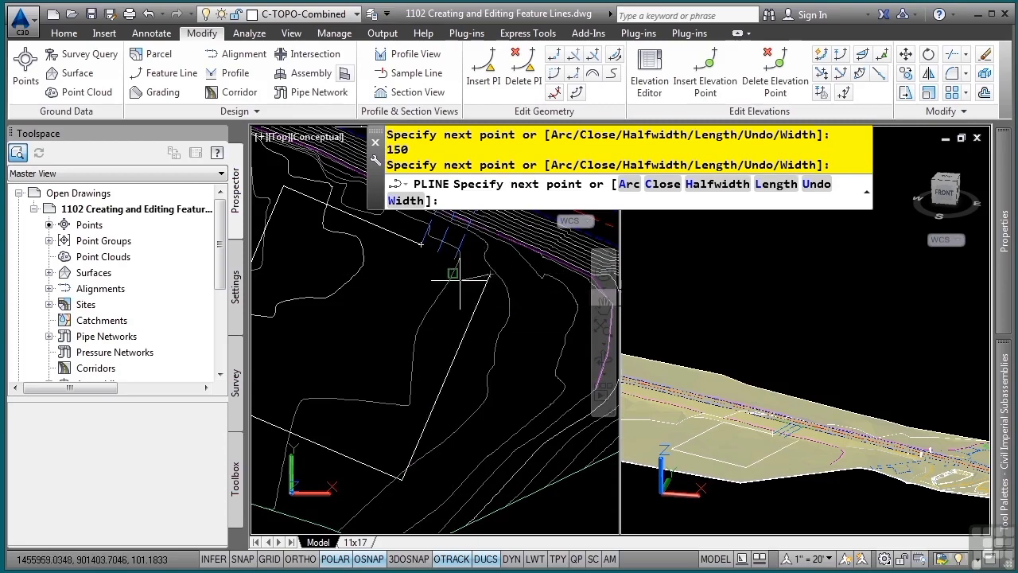
middle_click_drag(462, 279, 454, 364)
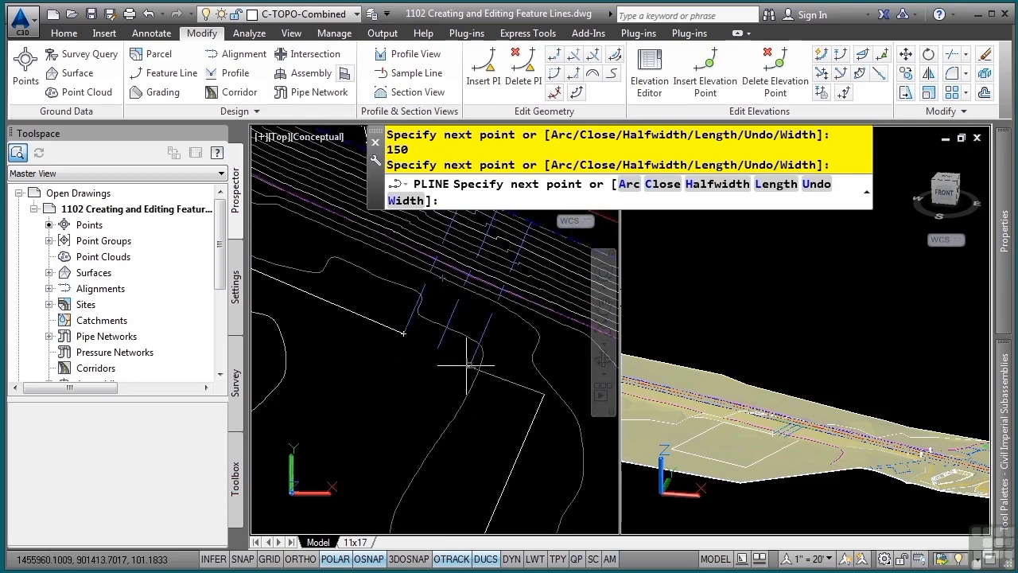
left_click(471, 362)
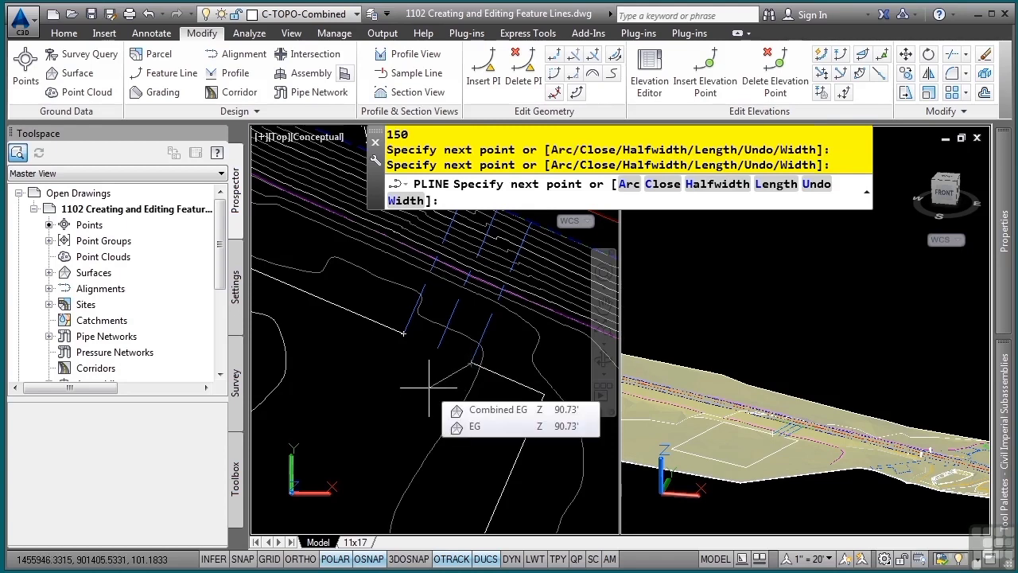
key("Return")
Draw a 3D polyline across the driveway opening through the southwest ends of the west edge, centerline and east edge
scroll(411, 367, "up", 1)
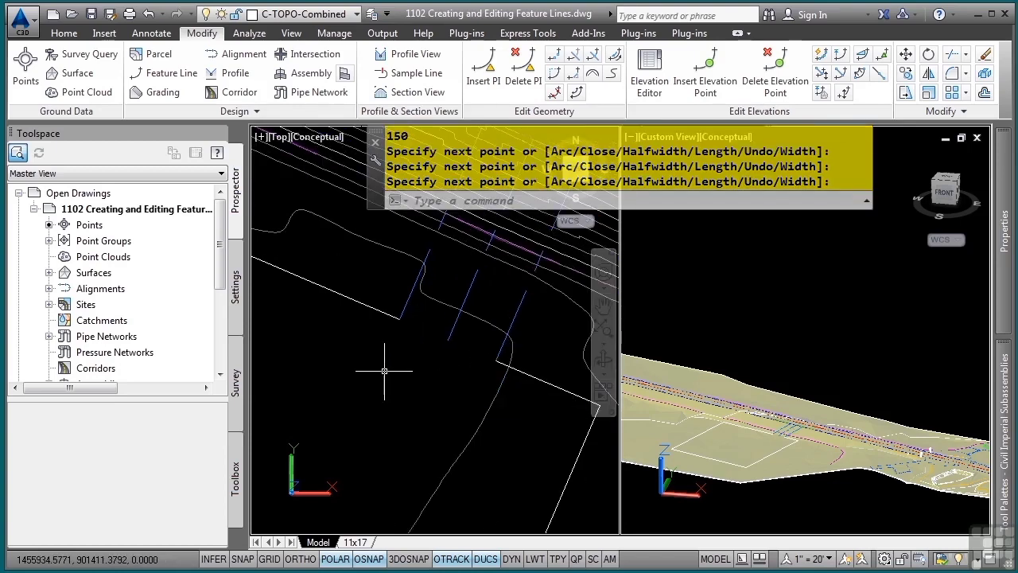
middle_click_drag(466, 322, 466, 401)
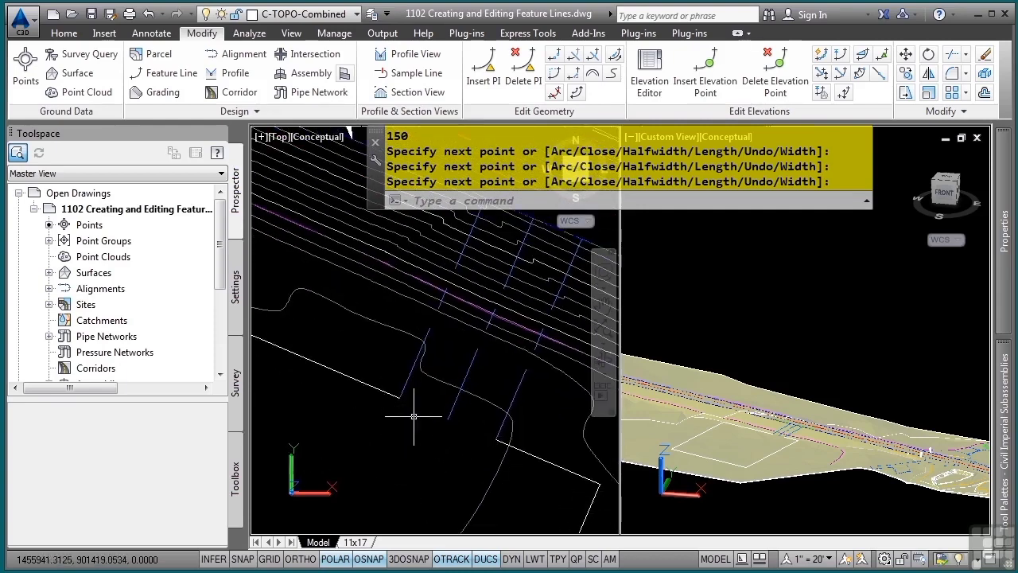
type("3p")
key("Return")
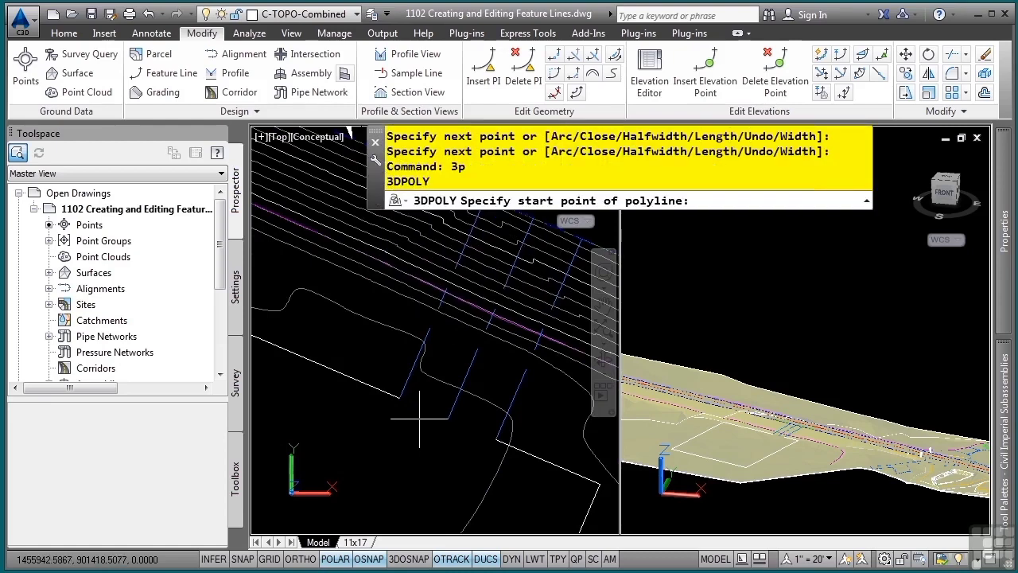
scroll(421, 434, "up", 1)
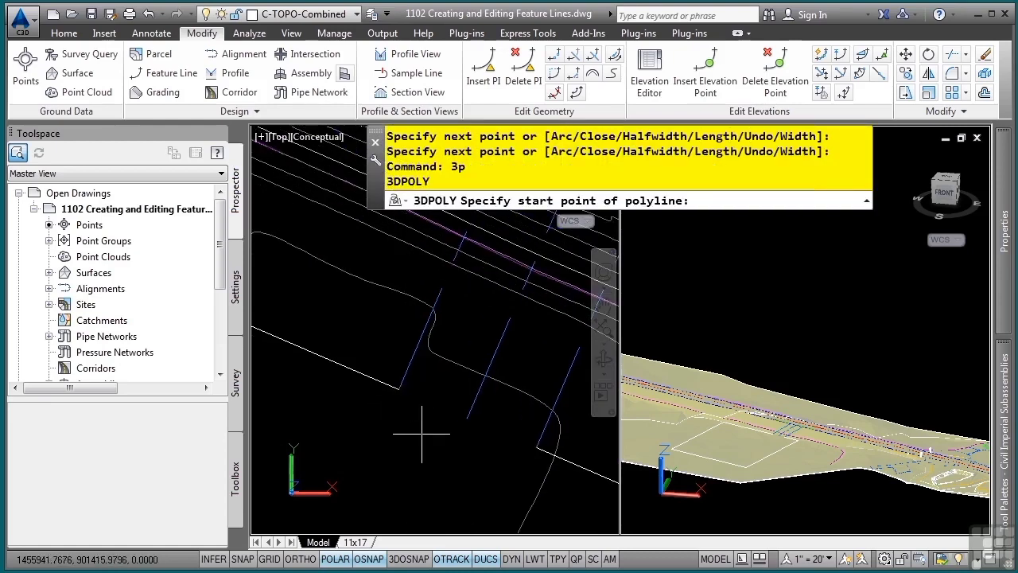
left_click(399, 389)
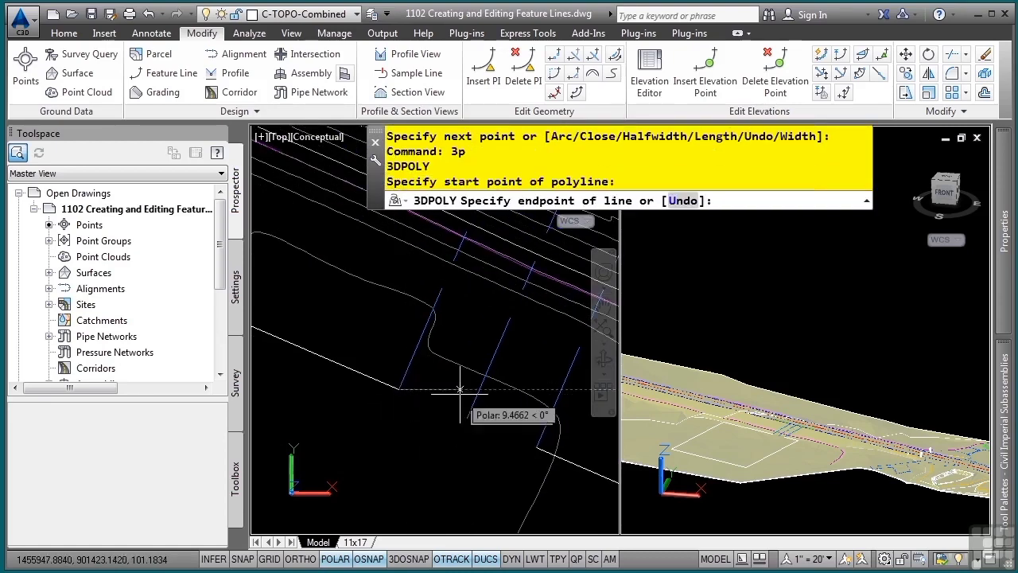
left_click(467, 417)
left_click(537, 447)
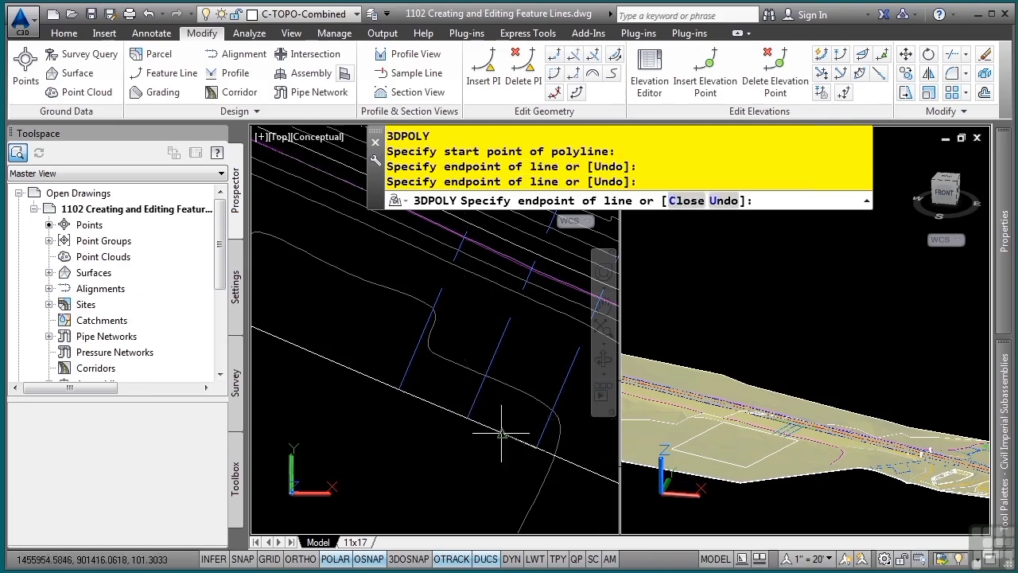
key("Return")
Create a feature line from the parking lot outline polyline on the Tourist Parking Lot site with the Grading Daylight style
scroll(406, 446, "down", 5)
middle_click_drag(367, 505, 437, 373)
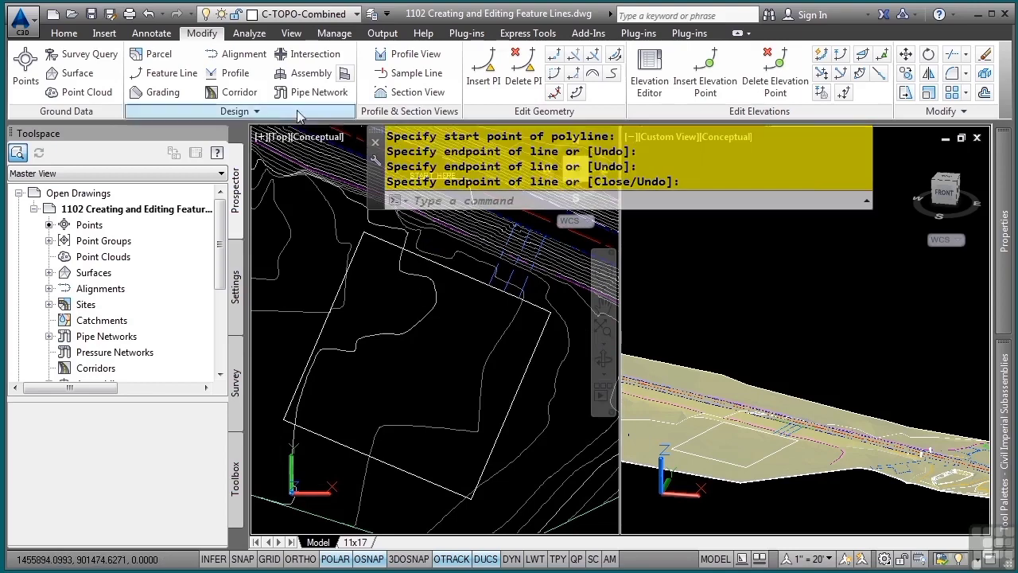
left_click(167, 72)
left_click(65, 34)
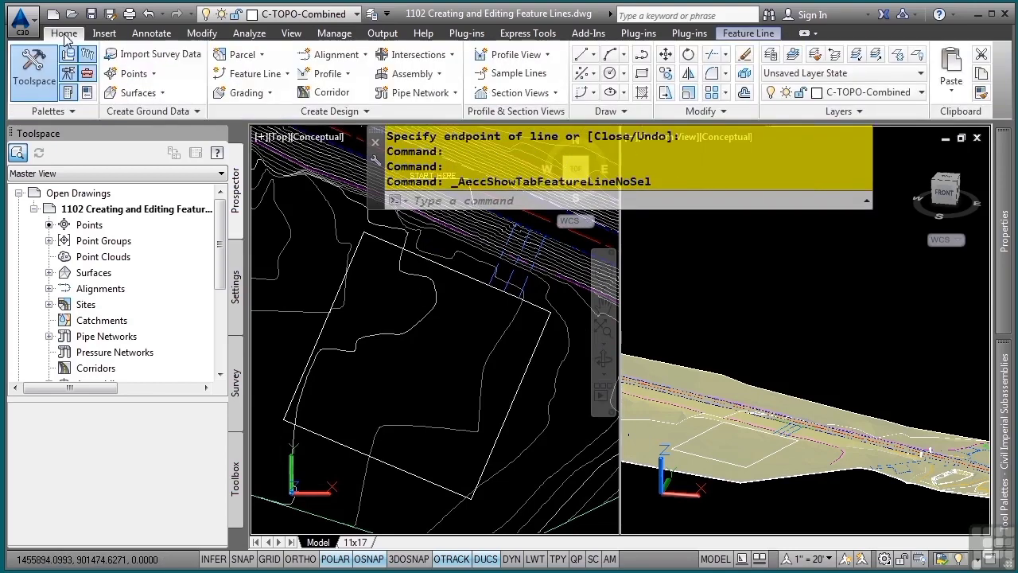
left_click(255, 73)
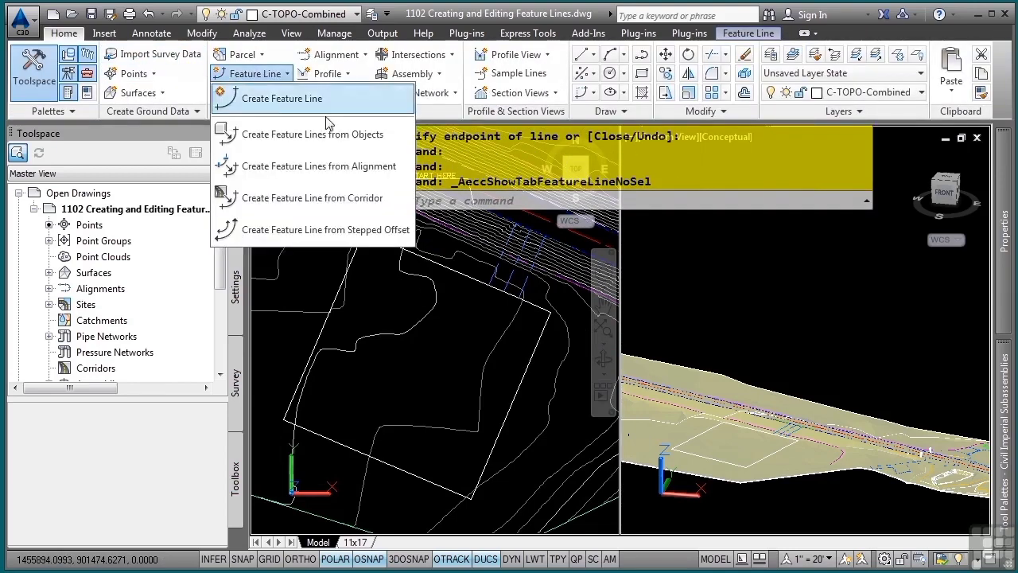
left_click(302, 135)
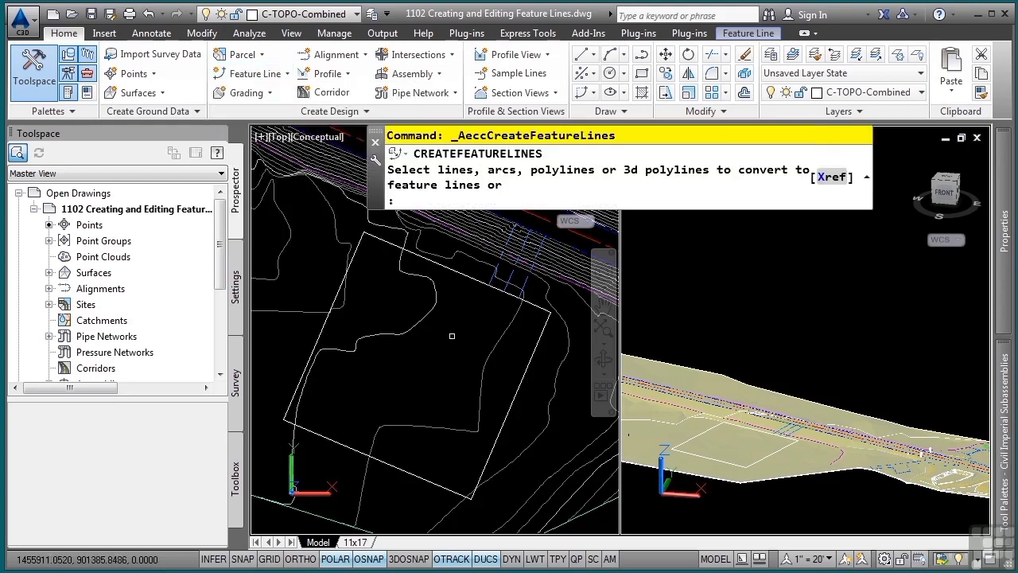
left_click(457, 273)
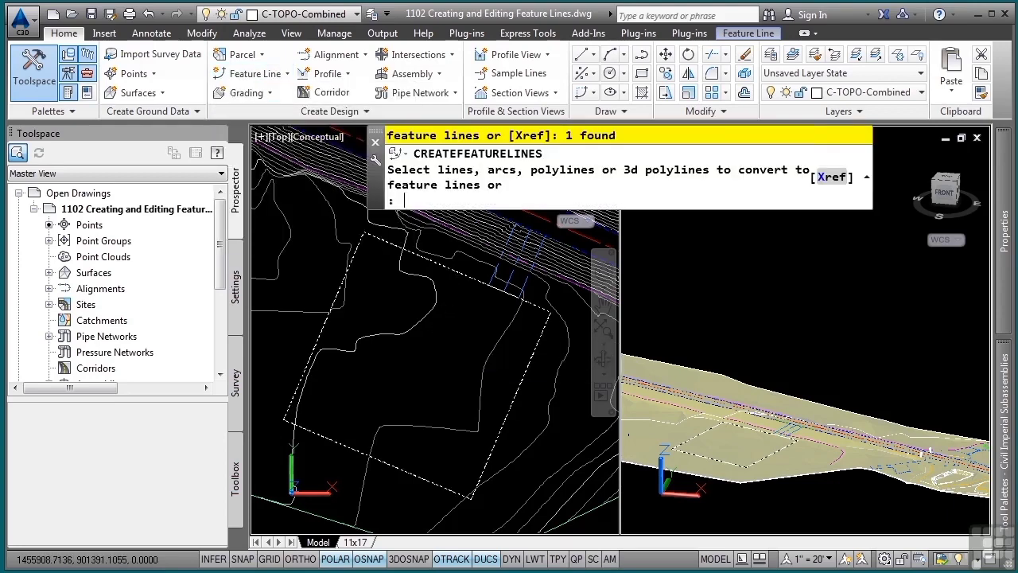
key("Return")
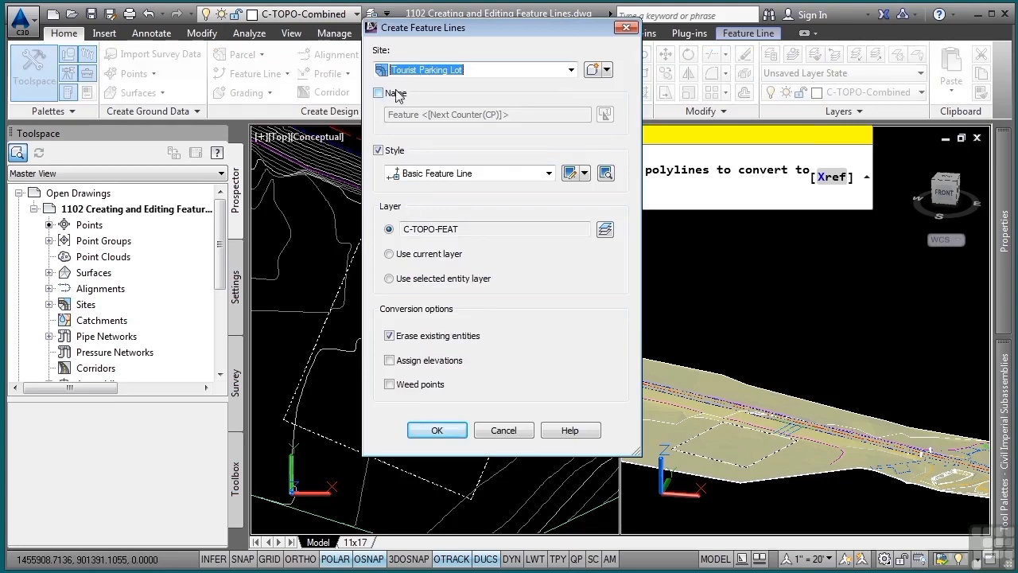
left_click(455, 177)
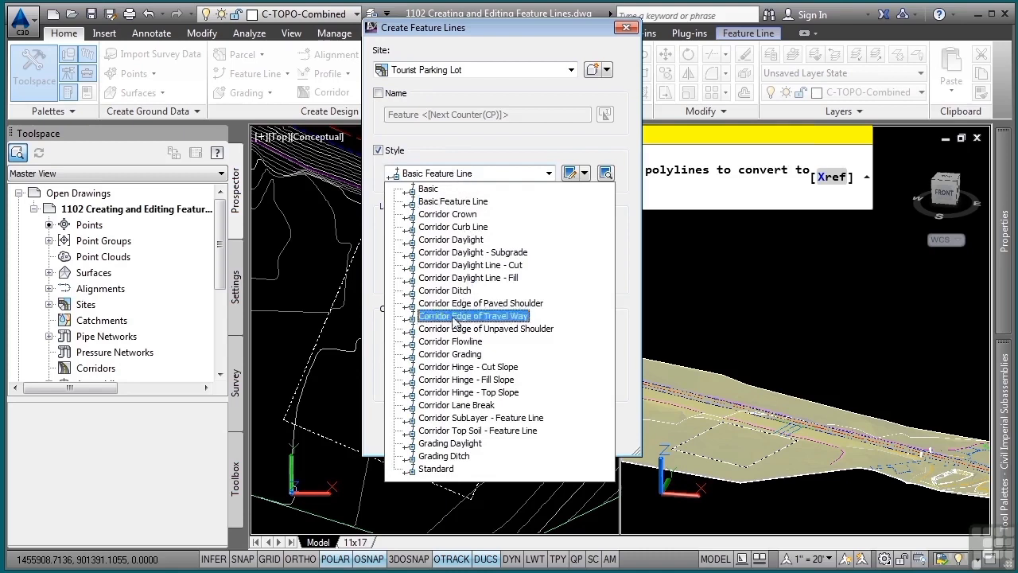
left_click(451, 443)
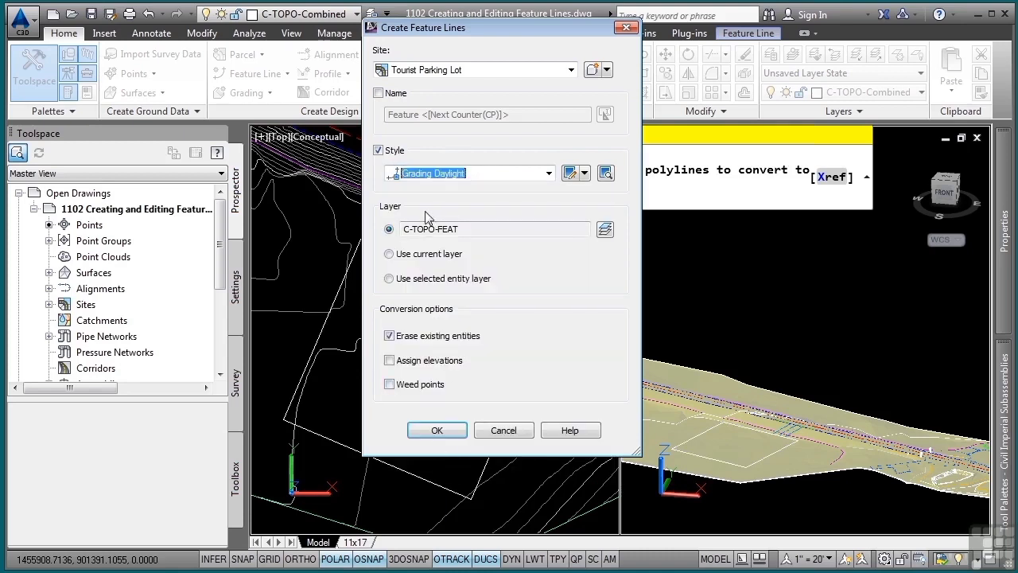
left_click(437, 431)
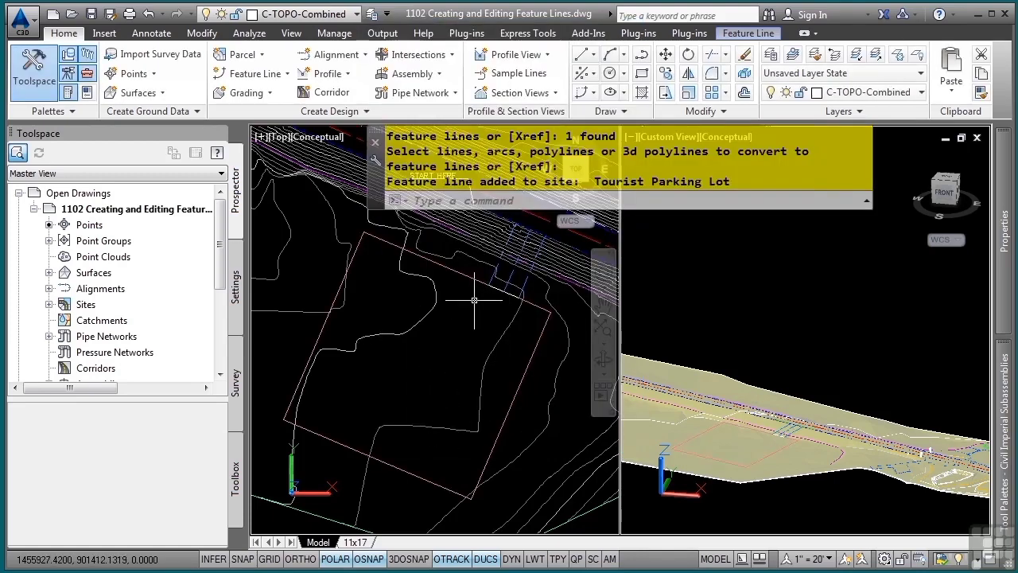
Convert the 3D polyline across the driveway opening to a feature line on the Tourist Parking Lot site with the Basic Feature Line style
key("Return")
scroll(484, 294, "up", 2)
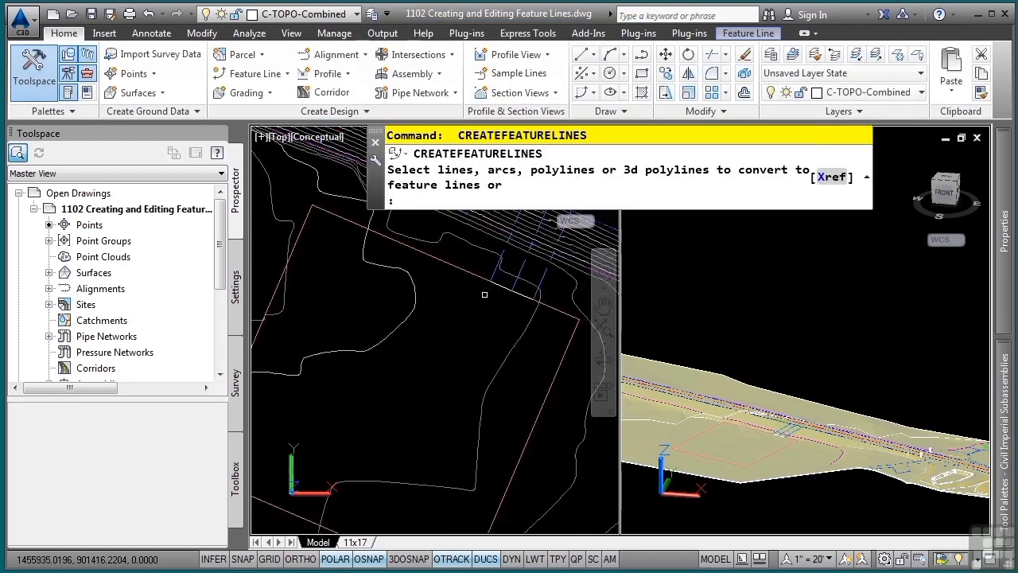
scroll(489, 280, "up", 1)
left_click(504, 280)
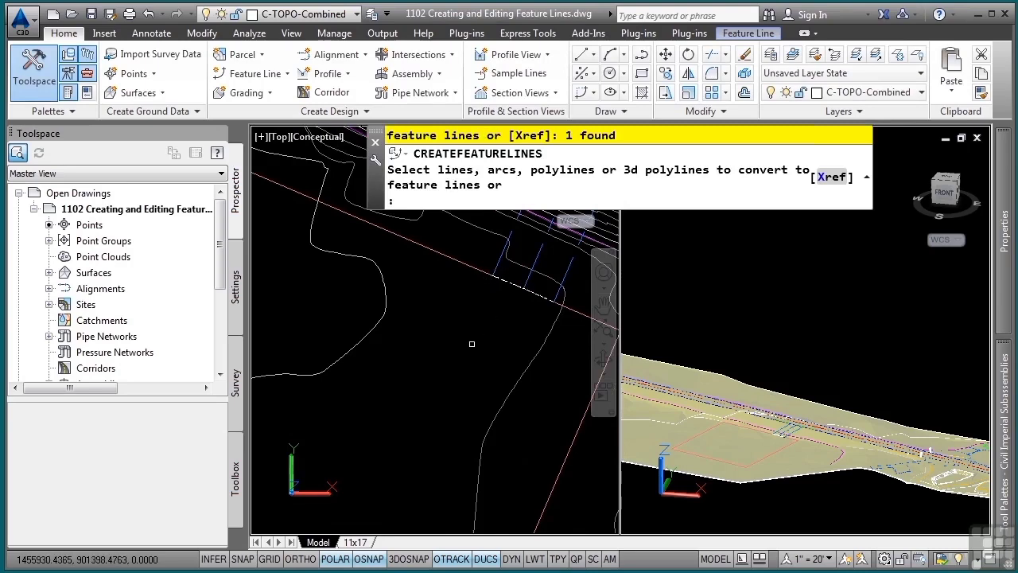
key("Return")
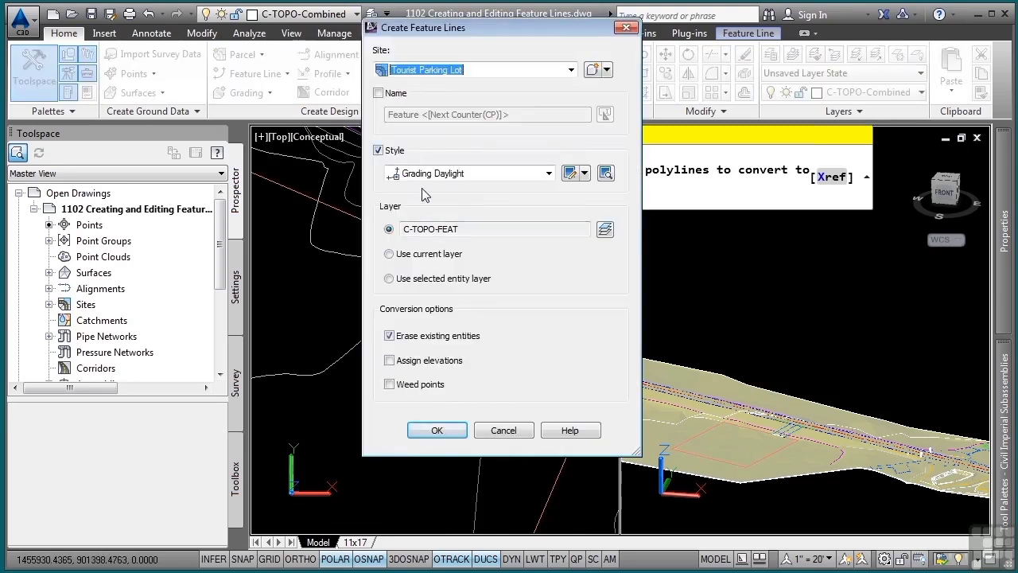
left_click(441, 173)
left_click(441, 200)
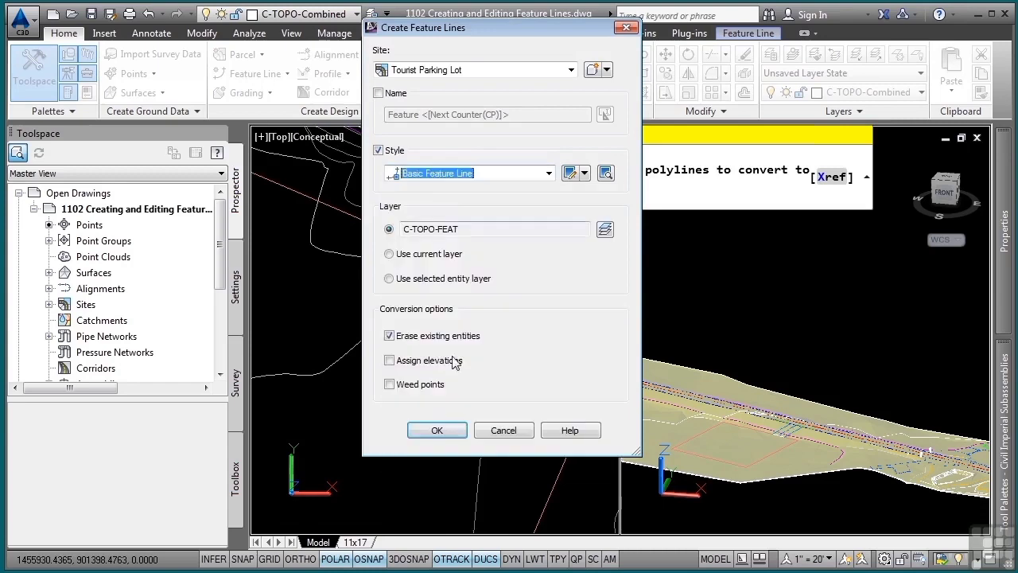
left_click(437, 429)
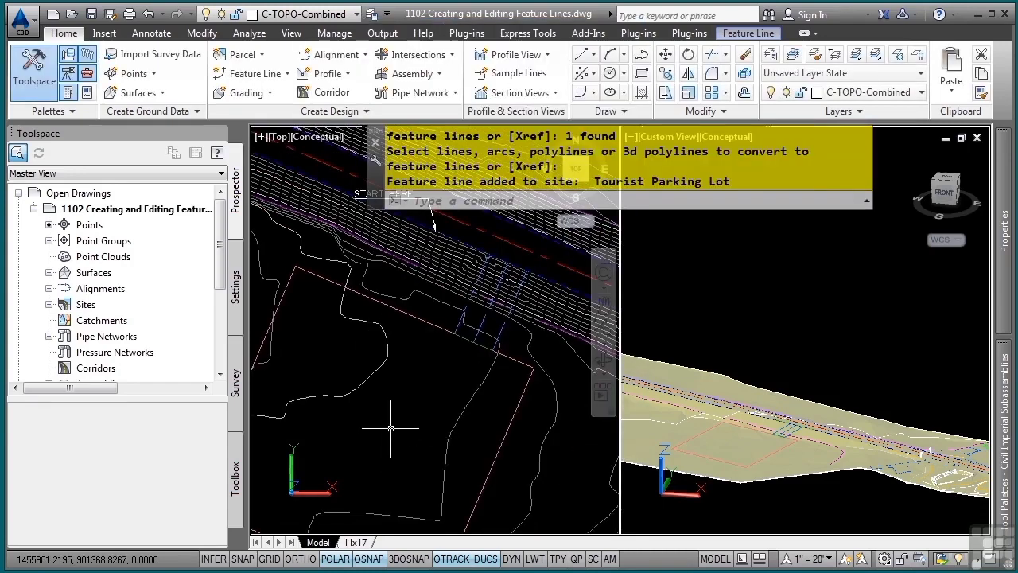
middle_click_drag(390, 428, 427, 356)
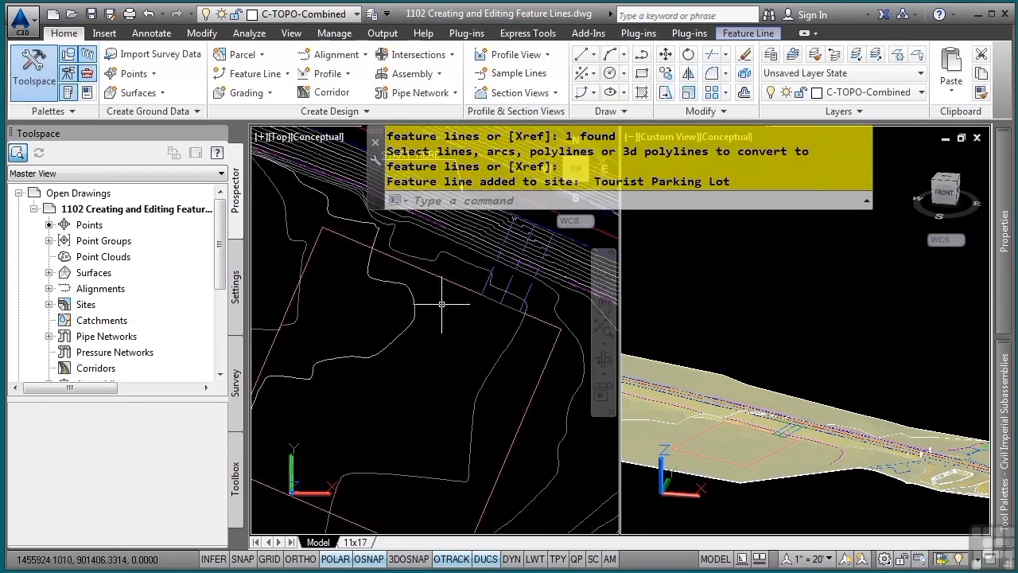
scroll(442, 303, "down", 2)
middle_click_drag(452, 320, 420, 410)
scroll(456, 327, "up", 5)
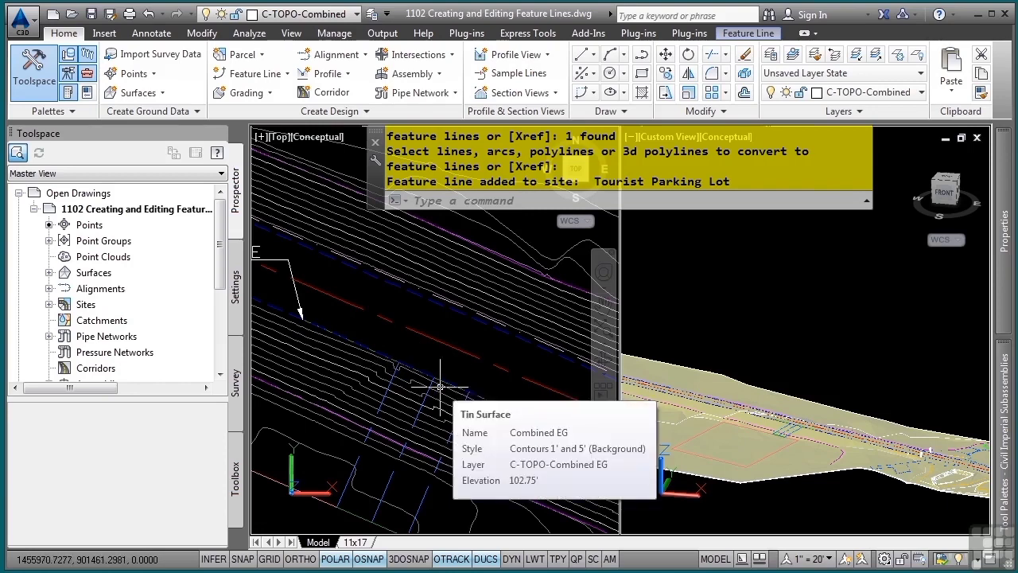
scroll(421, 366, "up", 4)
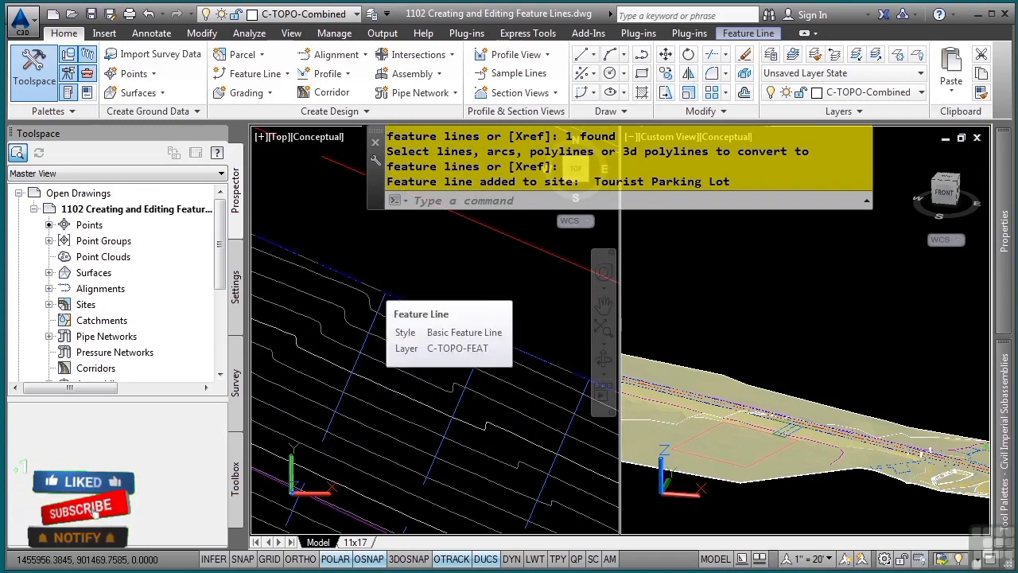
Show the Edit Geometry and Edit Elevations tools for the road edge feature line
left_click(380, 288)
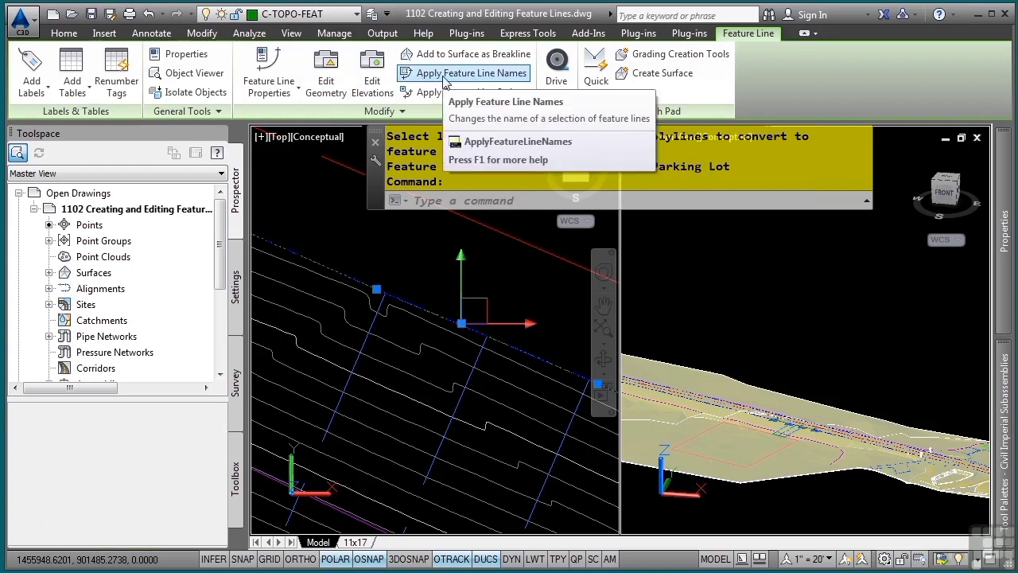
left_click(370, 77)
left_click(342, 78)
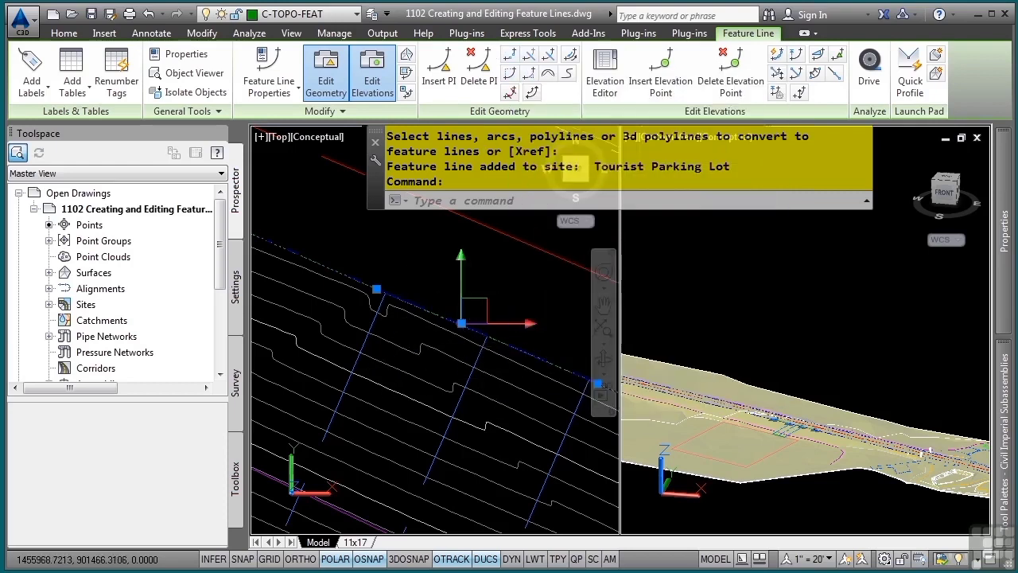
Break the road edge feature line at the north end of the driveway's west edge, using the same location for both break points
left_click(509, 54)
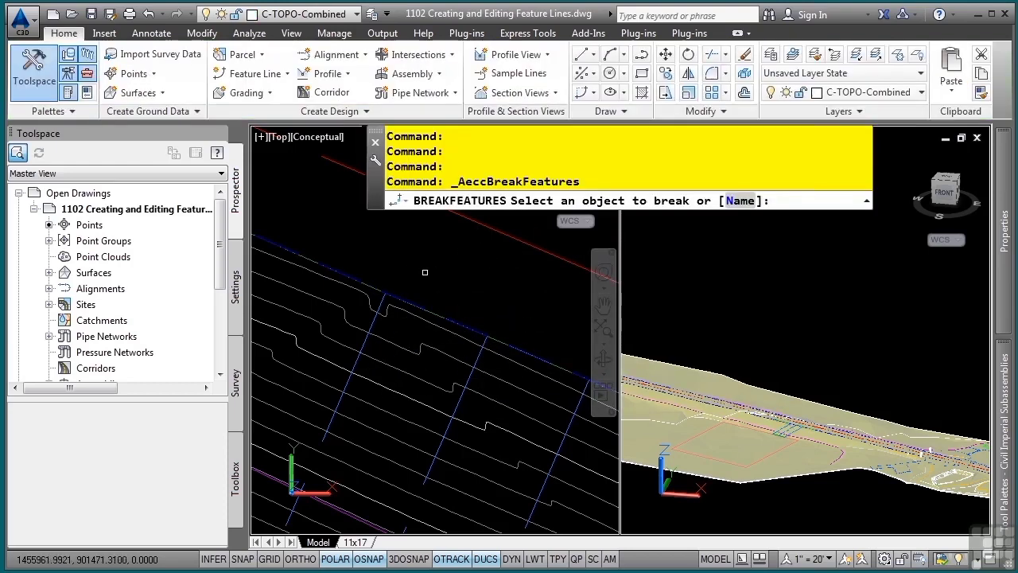
left_click(371, 283)
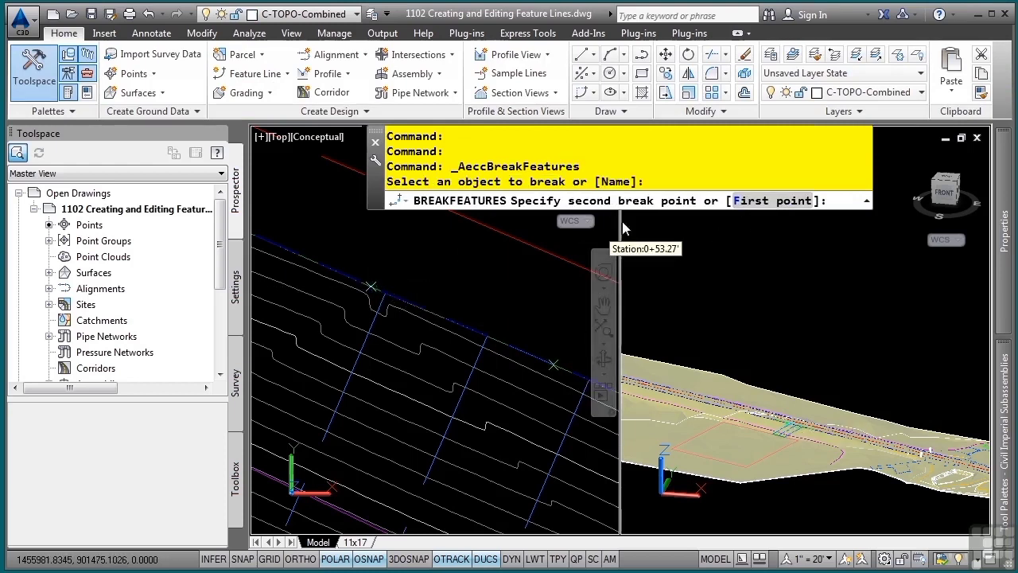
left_click(764, 207)
scroll(411, 305, "up", 2)
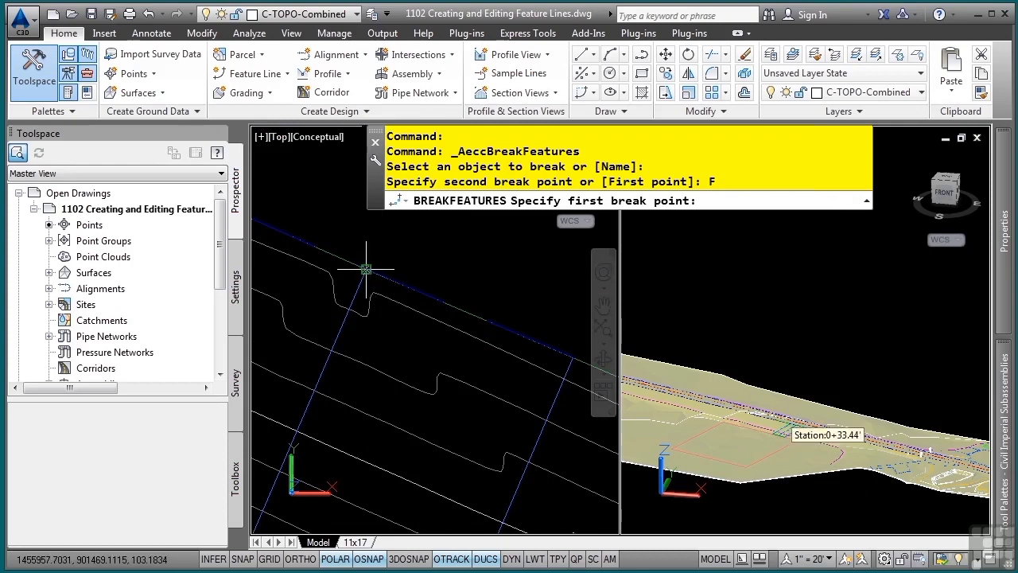
left_click(366, 269)
left_click(365, 270)
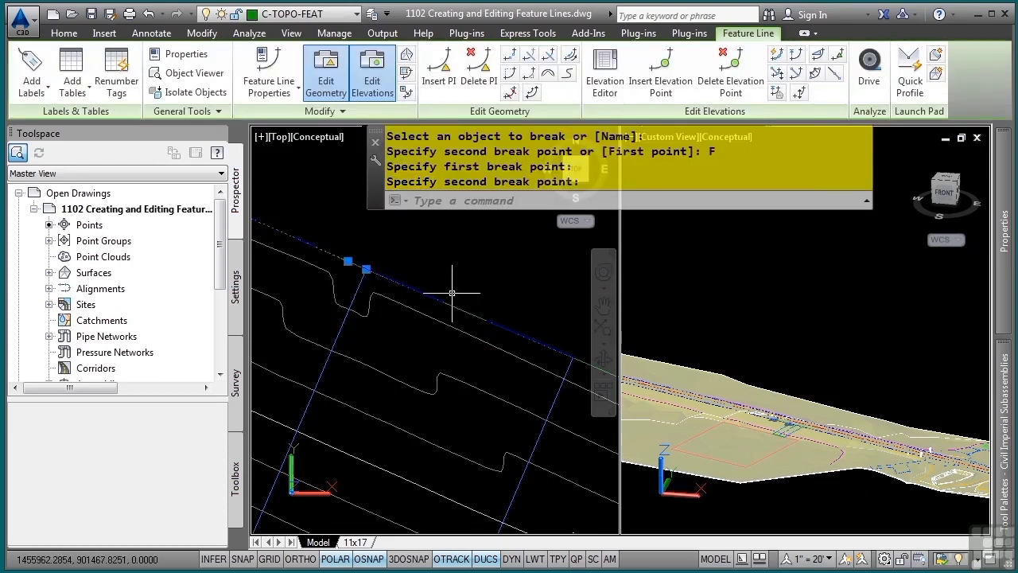
key("Escape")
left_click(462, 318)
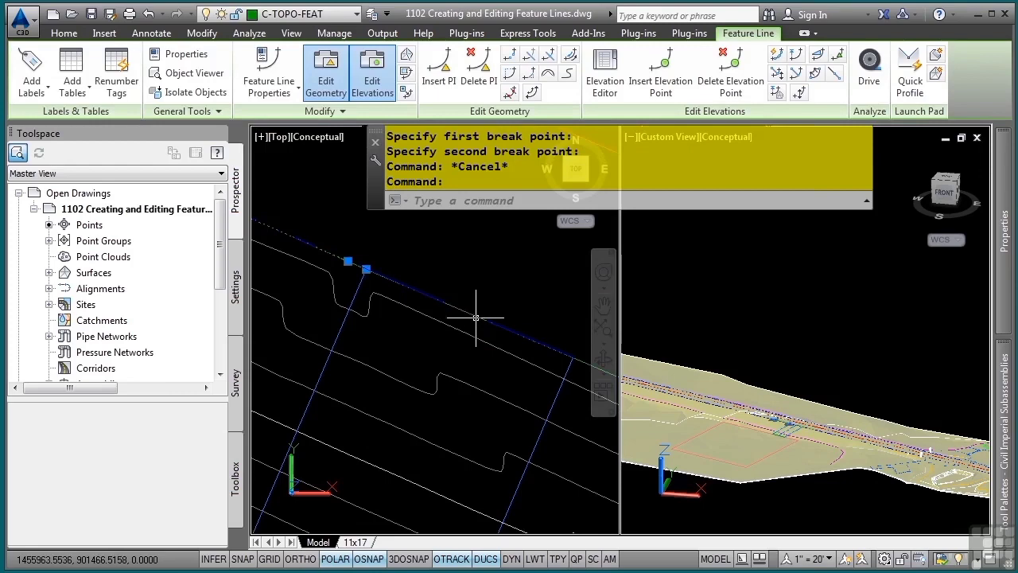
left_click(476, 318)
Break the road edge feature line at the north end of the driveway's east edge, using the same location for both break points
scroll(479, 331, "down", 4)
middle_click_drag(478, 334, 349, 299)
key("Escape")
key("Escape")
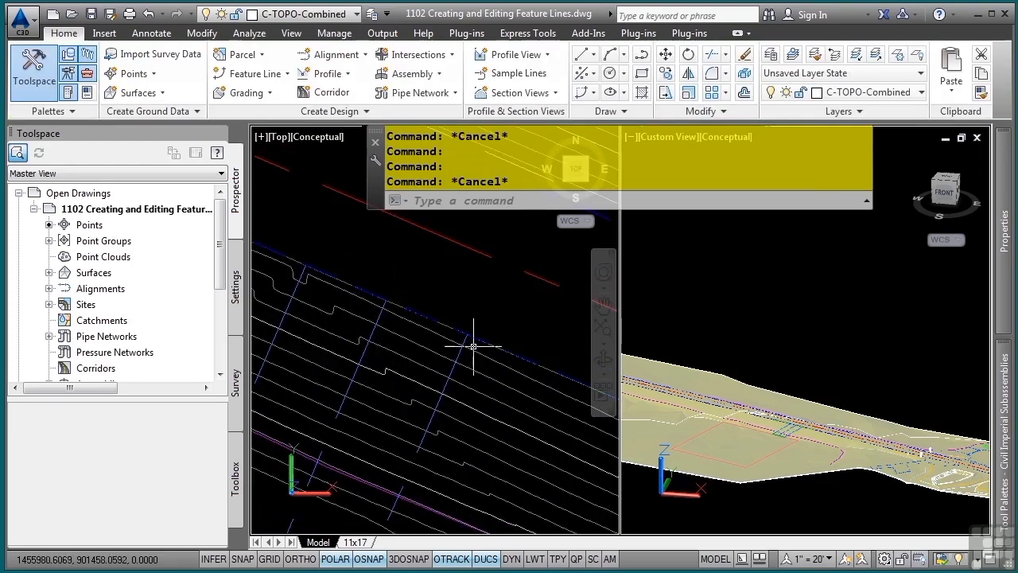
scroll(471, 340, "up", 3)
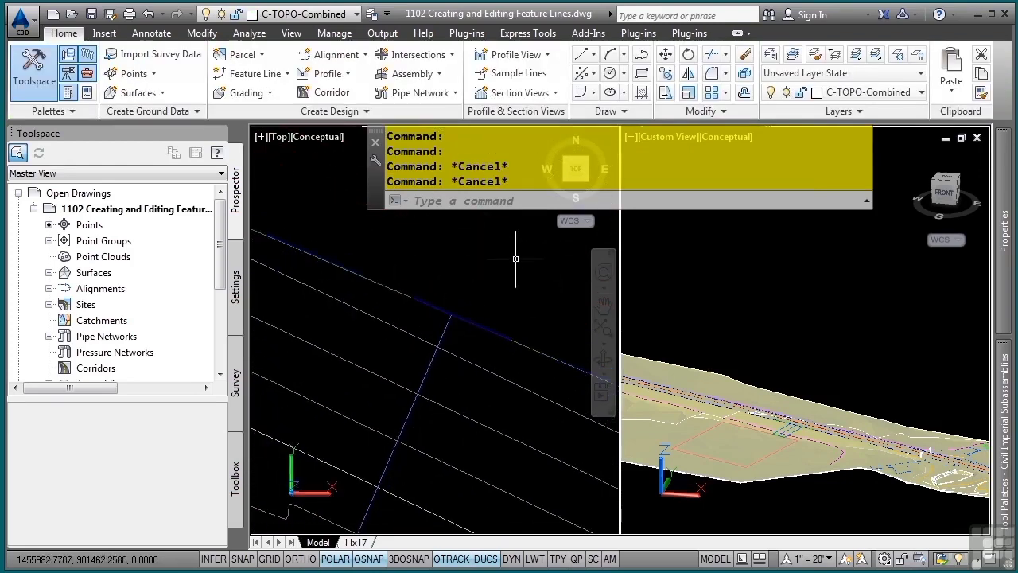
left_click(208, 36)
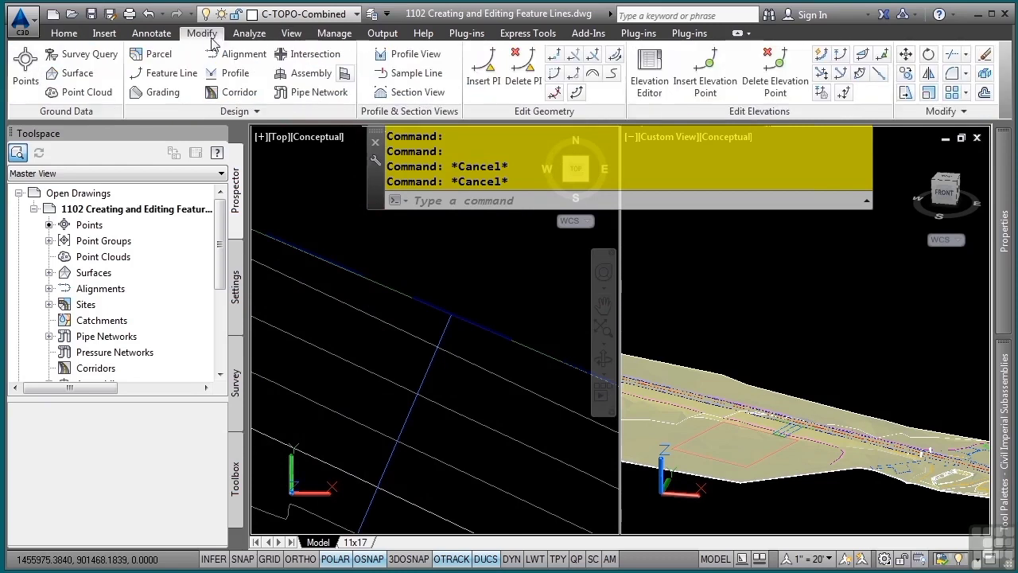
left_click(555, 54)
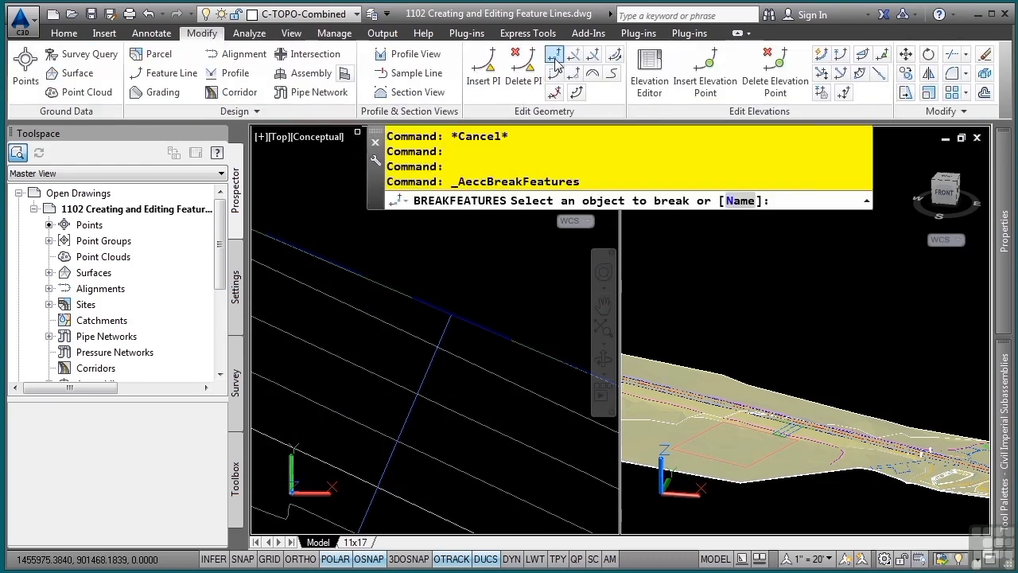
left_click(394, 289)
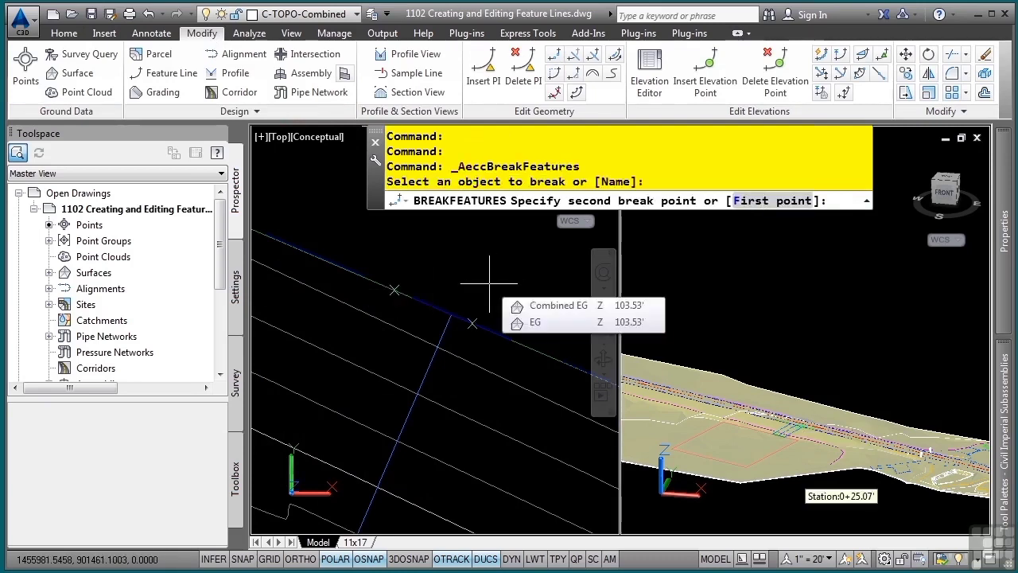
type("f")
key("Return")
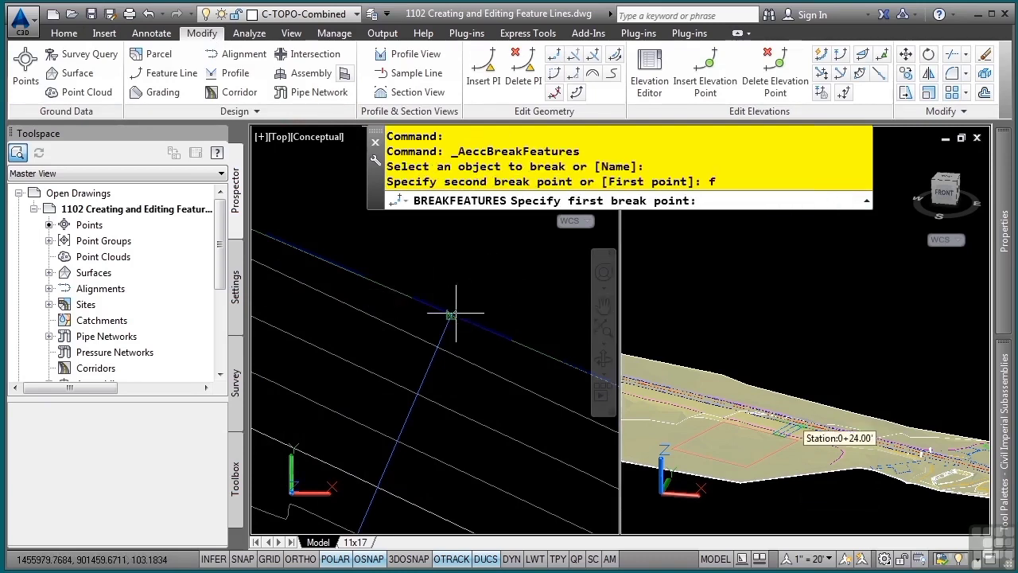
left_click(450, 314)
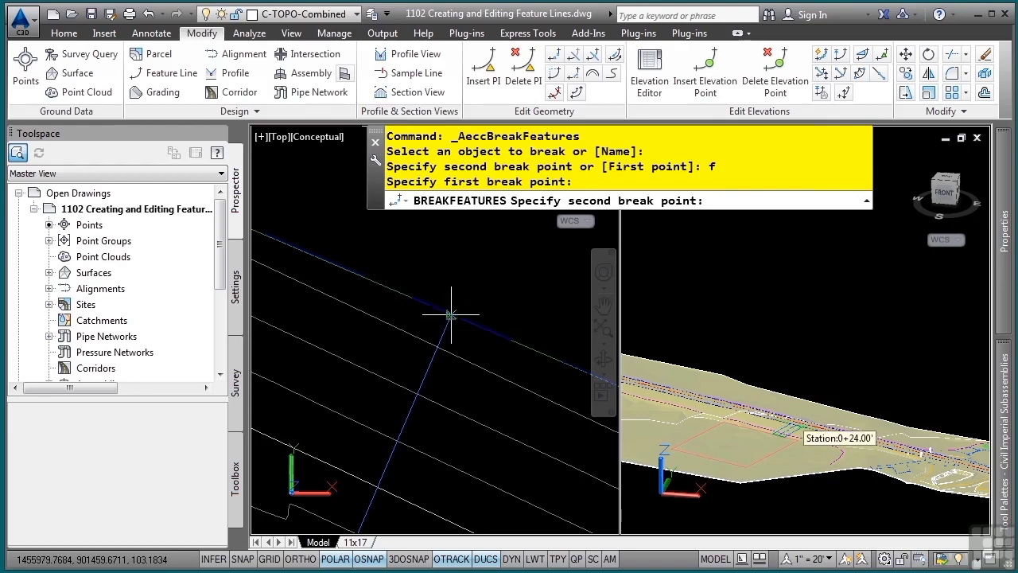
left_click(450, 315)
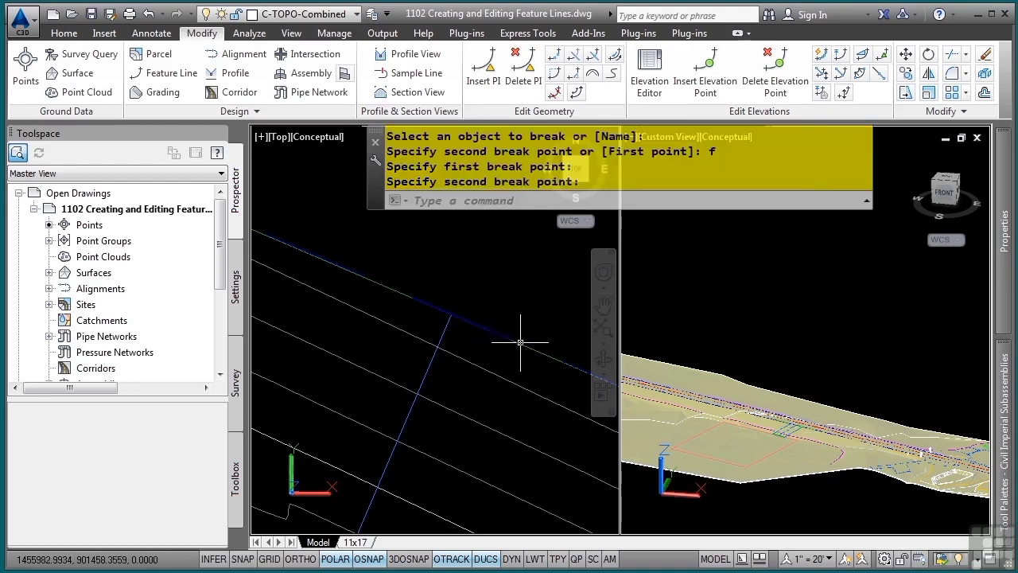
Select the three road edge pieces, add the driveway feature lines, and run Select Similar
scroll(390, 284, "down", 8)
middle_click_drag(390, 284, 541, 363)
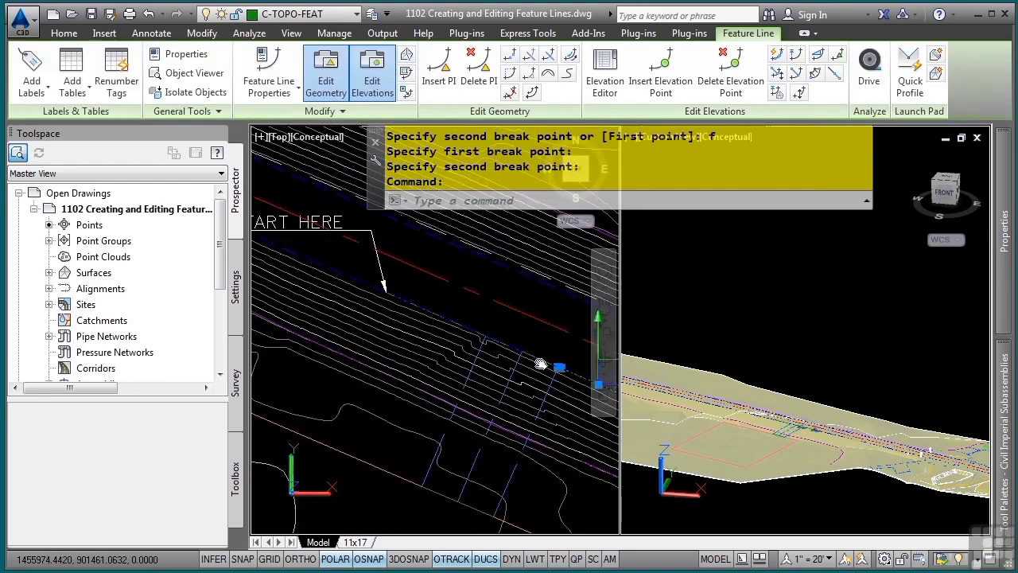
scroll(513, 333, "up", 3)
left_click(452, 320)
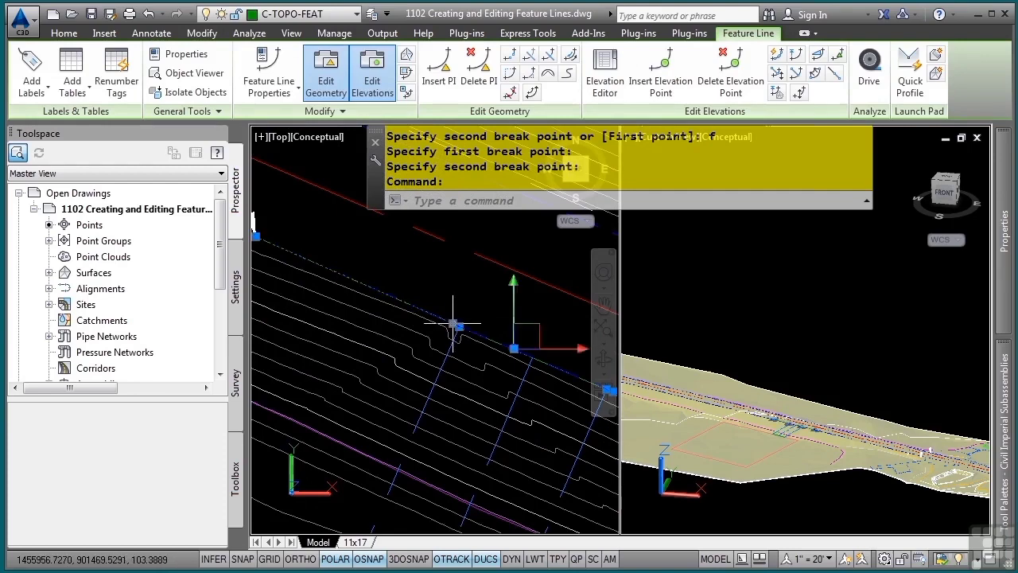
middle_click_drag(452, 320, 380, 258)
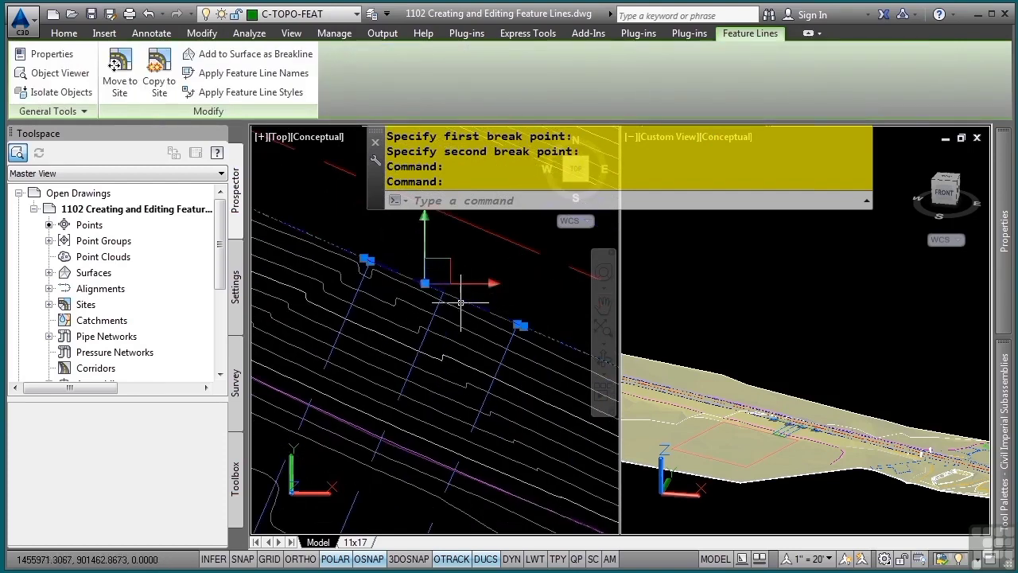
middle_click_drag(451, 295, 481, 186)
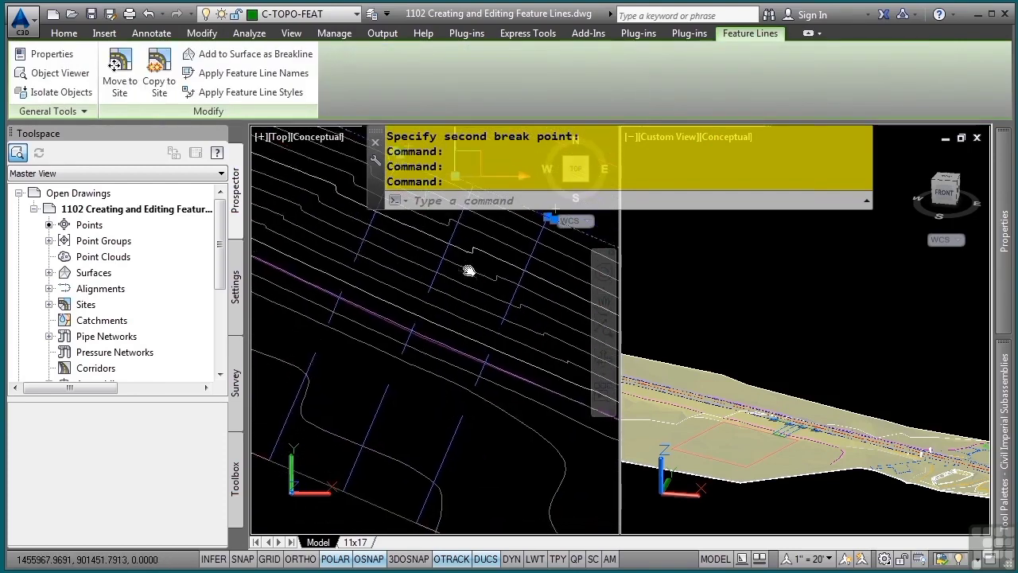
left_click(390, 407)
right_click(359, 395)
left_click(406, 389)
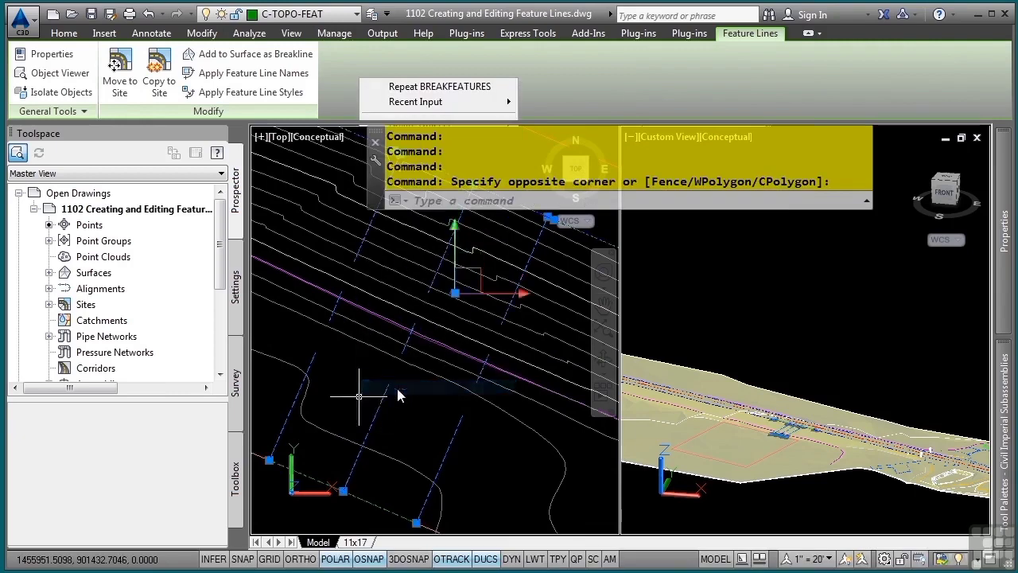
Add the parking lot outline to the selection and examine the feature lines in 3D in the Object Viewer
scroll(420, 443, "down", 4)
middle_click_drag(420, 443, 502, 288)
left_click(446, 268)
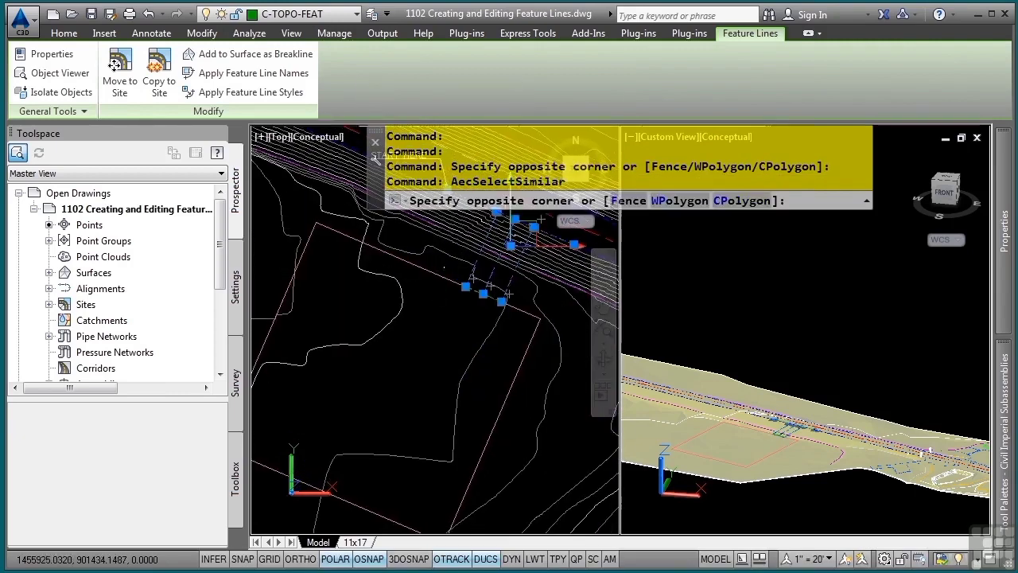
left_click(434, 297)
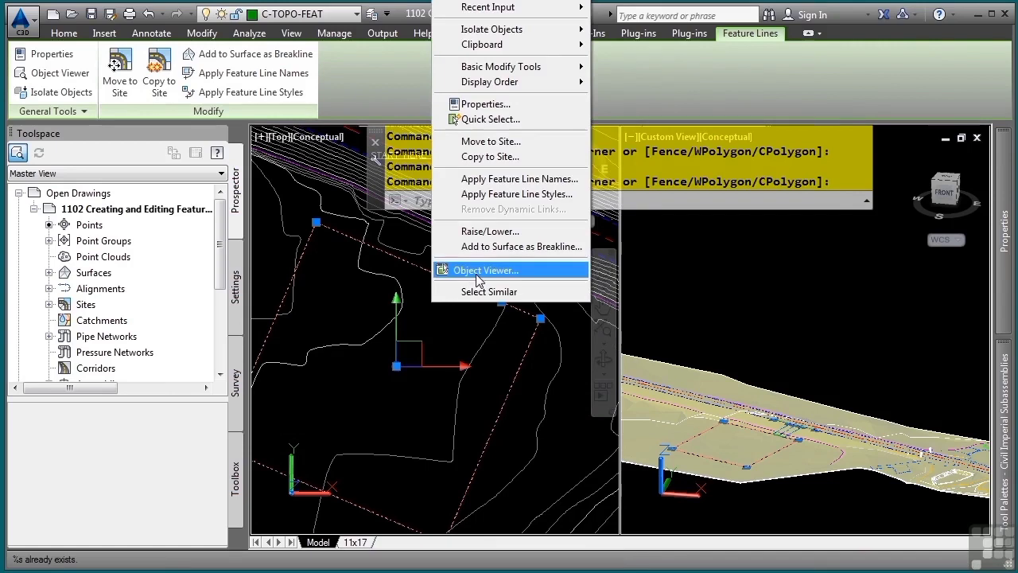
left_click(477, 270)
left_click_drag(491, 387, 584, 268)
left_click_drag(582, 343, 491, 343)
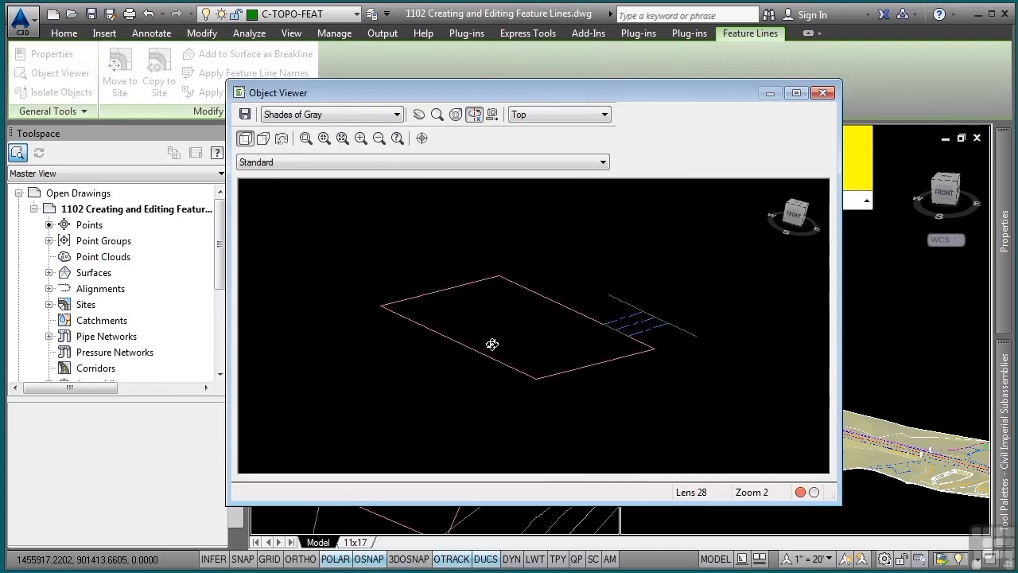
left_click_drag(560, 387, 602, 359)
key("Escape")
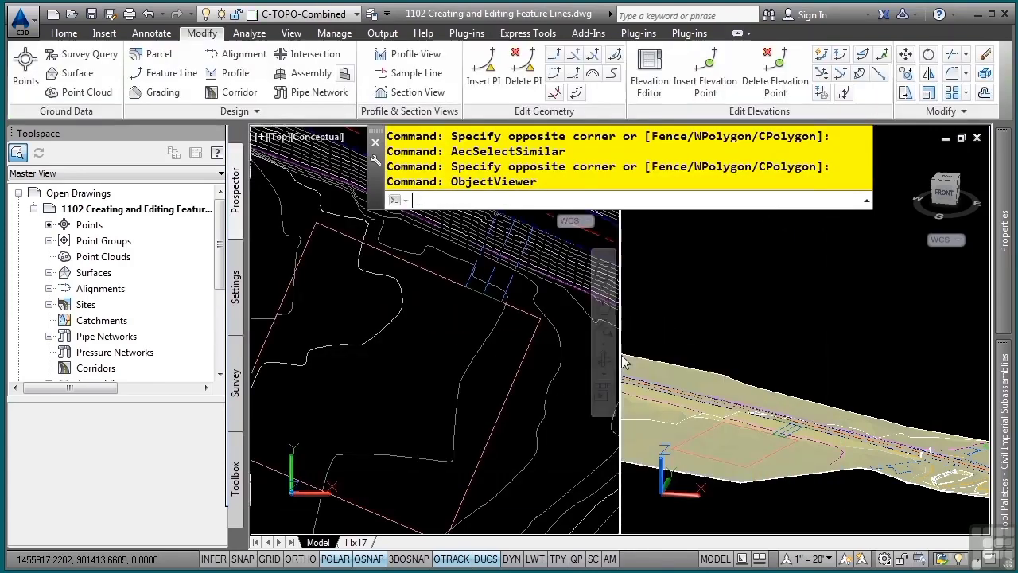
Open the Elevation Editor for the parking lot outline feature line
middle_click_drag(805, 355, 827, 322)
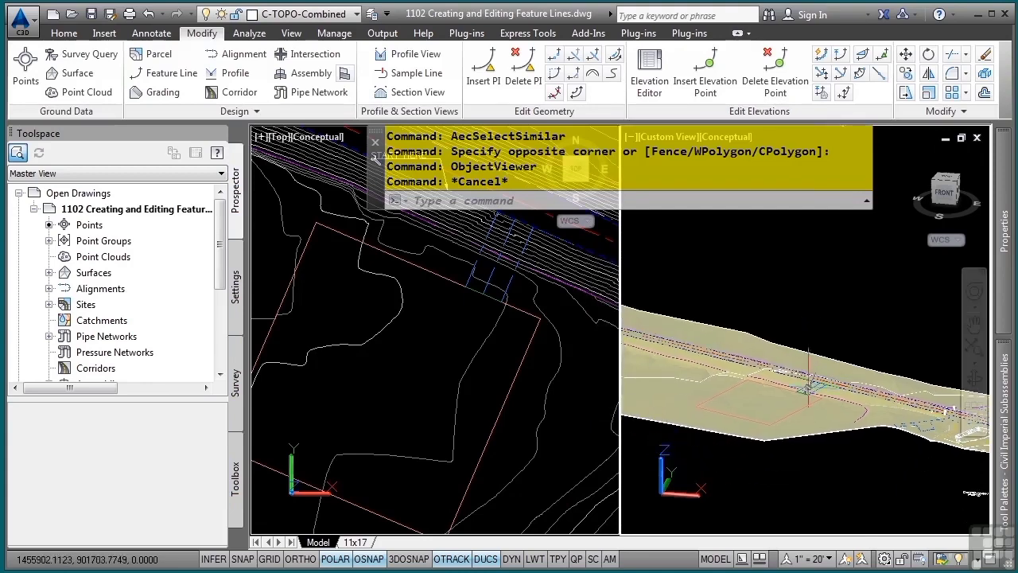
scroll(789, 412, "up", 3)
middle_click_drag(790, 393, 873, 344)
scroll(873, 343, "down", 2)
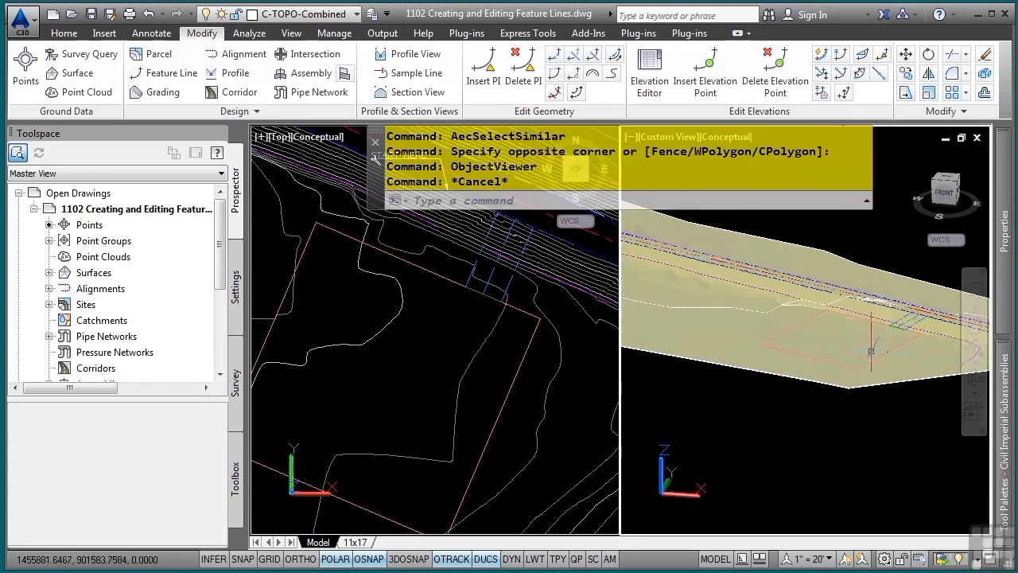
middle_click_drag(882, 446, 871, 378, "shift")
left_click(384, 386)
scroll(383, 385, "down", 2)
middle_click_drag(384, 385, 401, 343)
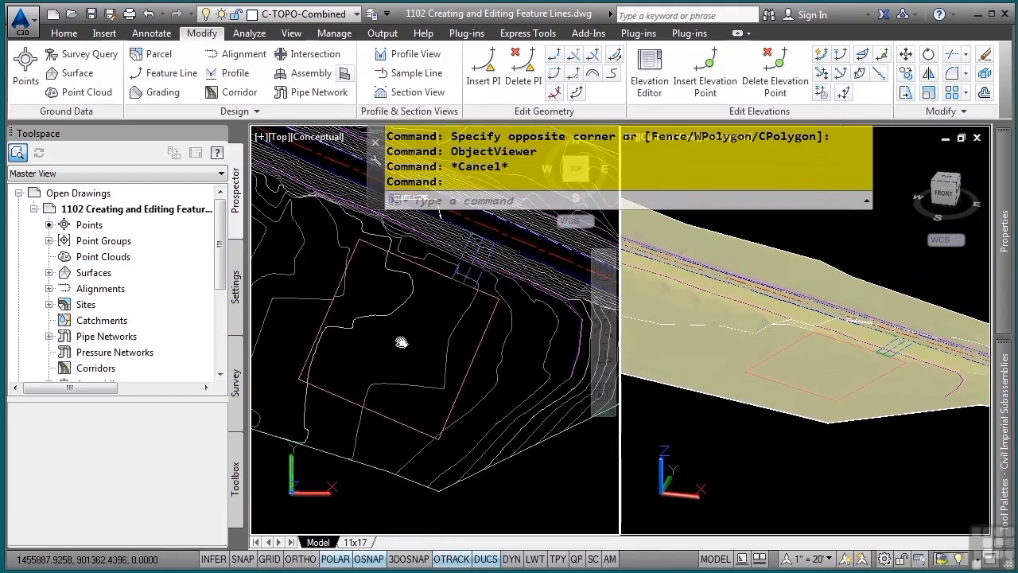
left_click(377, 246)
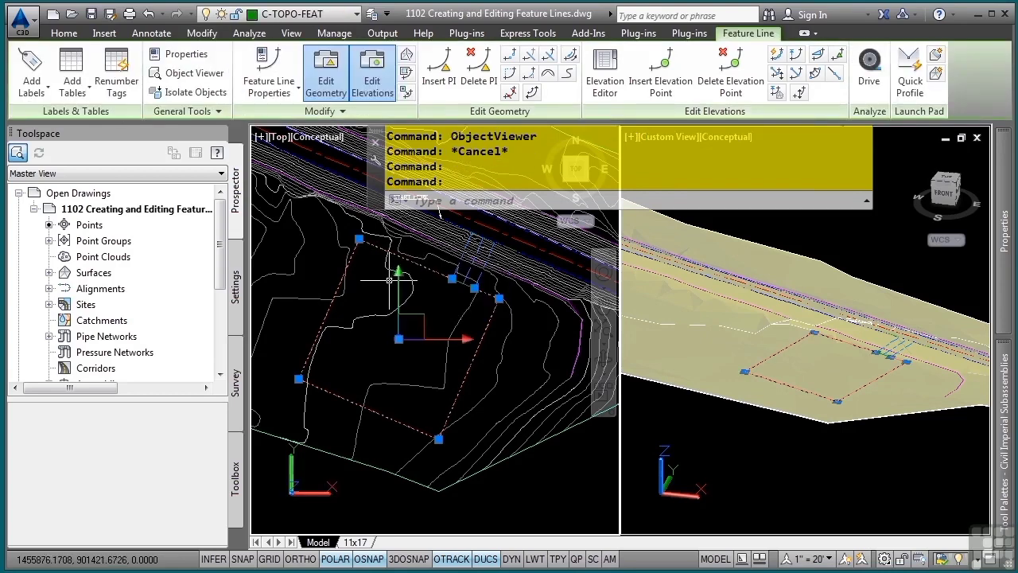
left_click(604, 78)
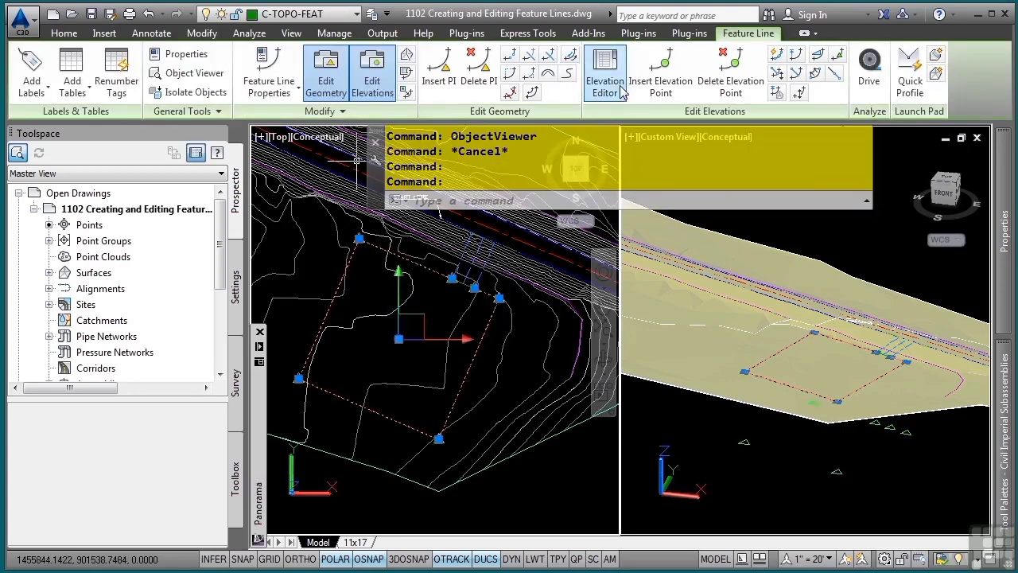
mouse_move(262, 436)
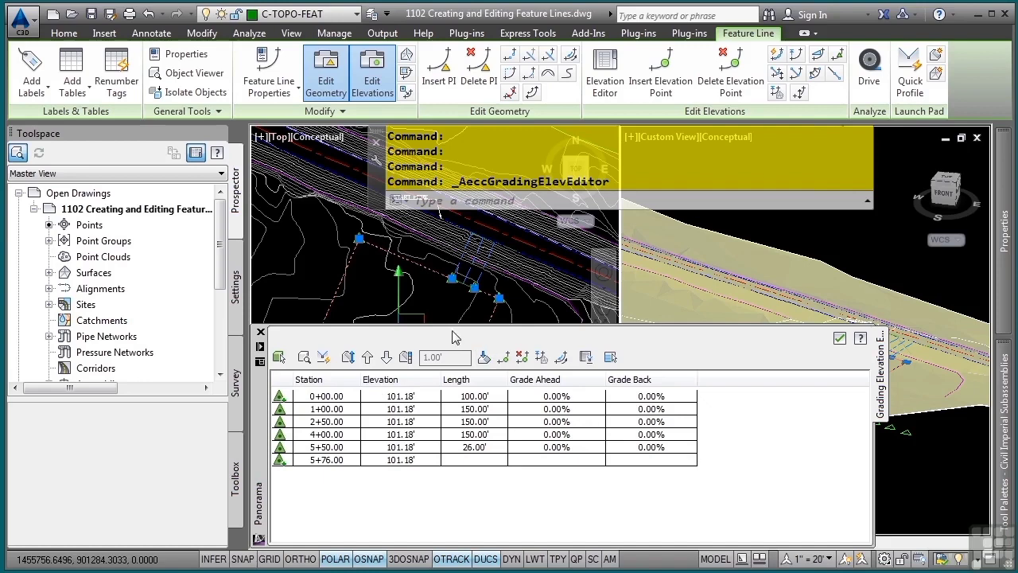
Set the grade ahead of the parking lot outline at station 0+00.00 to -2%
middle_click_drag(449, 295, 466, 240)
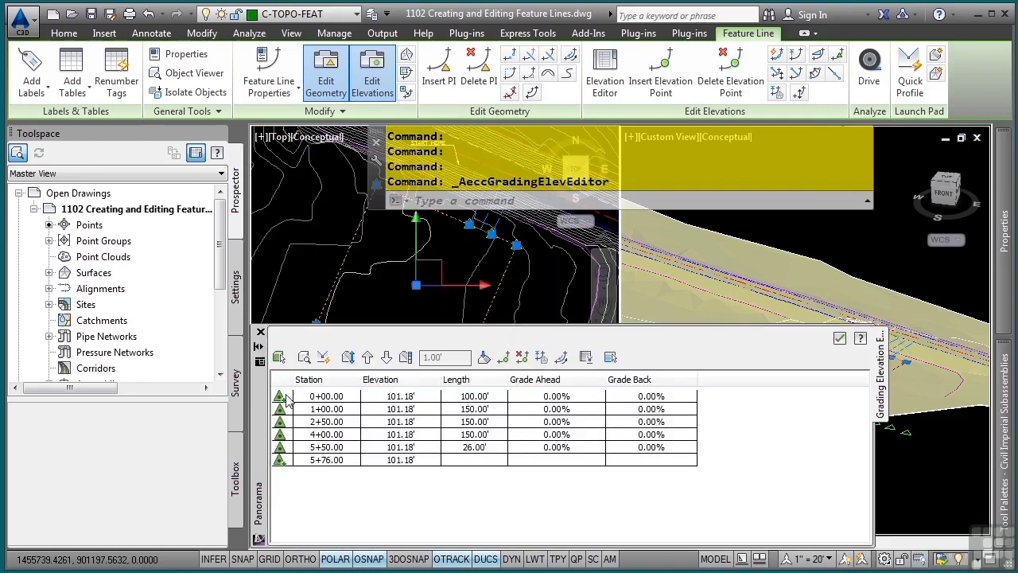
middle_click_drag(393, 306, 320, 284)
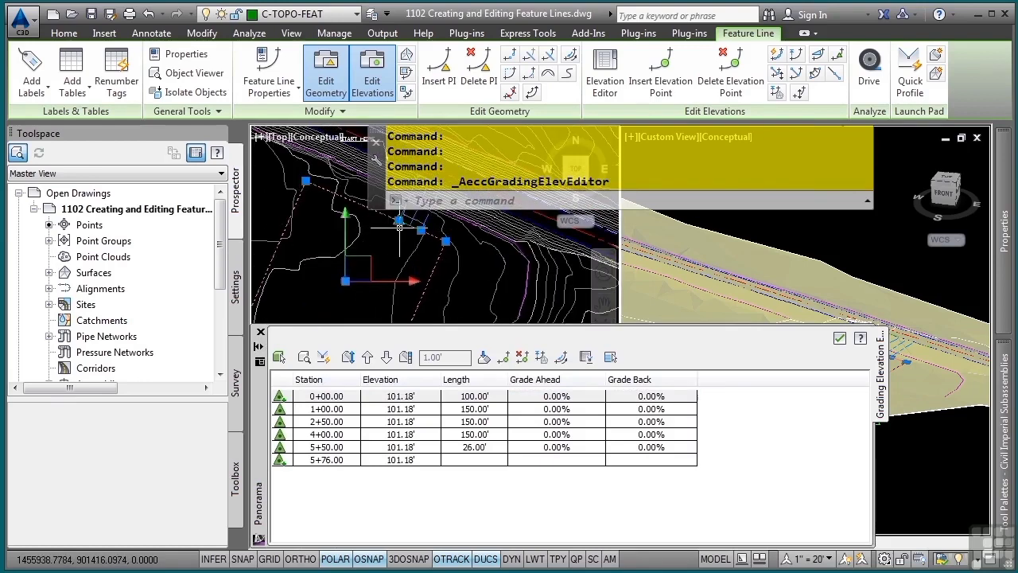
left_click(385, 246)
key("Escape")
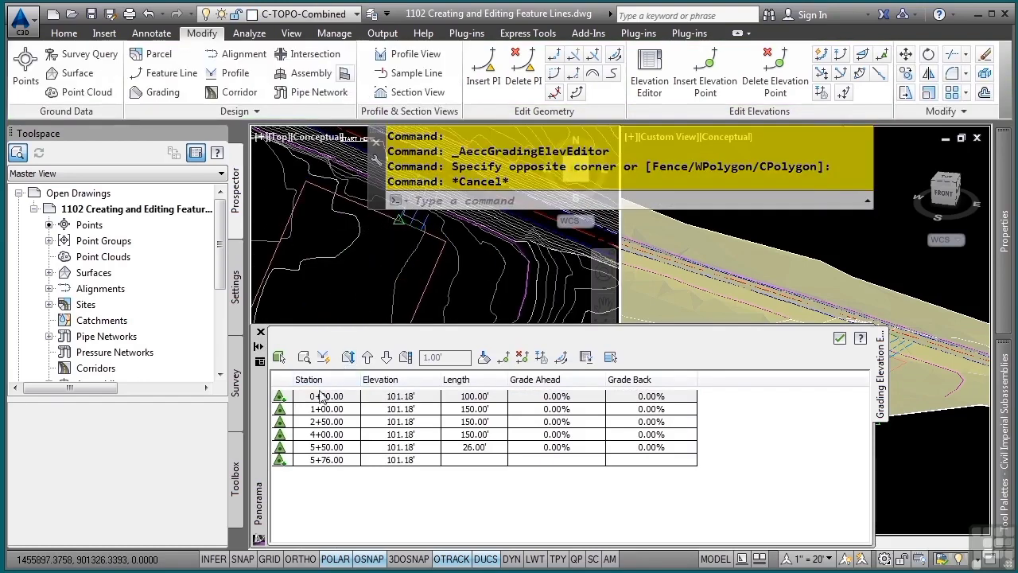
double_click(565, 395)
type("-2")
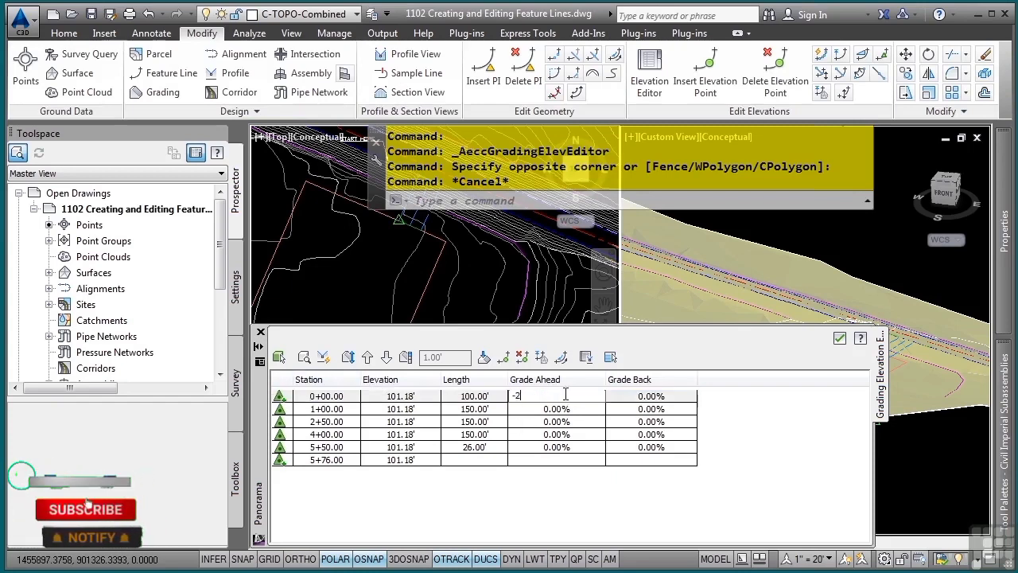
key("Return")
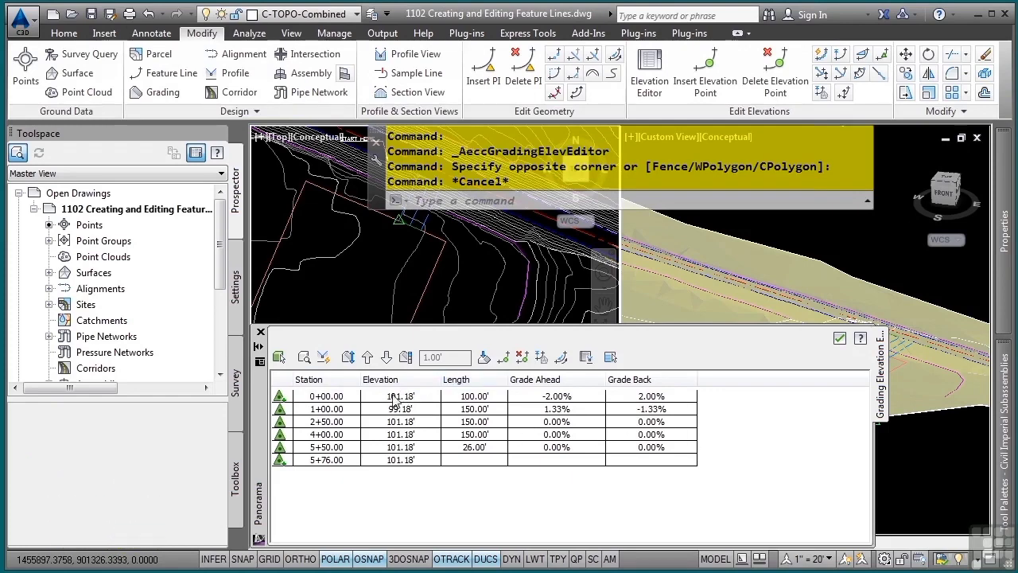
Select the driveway feature line that meets the parking lot outline at station 0+00.00 and check its endpoint elevation
scroll(389, 267, "up", 5)
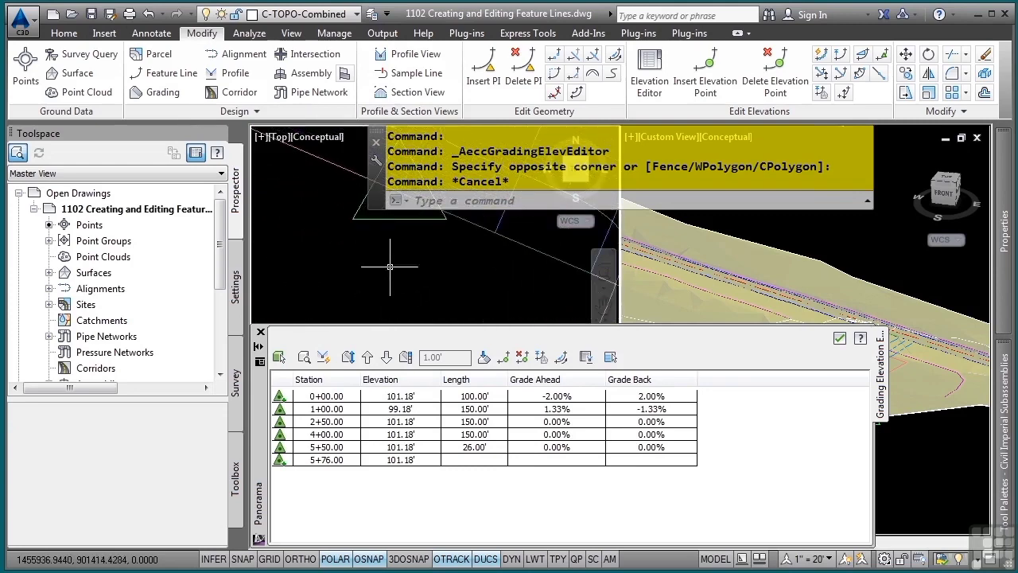
middle_click_drag(390, 267, 389, 381)
left_click(404, 297)
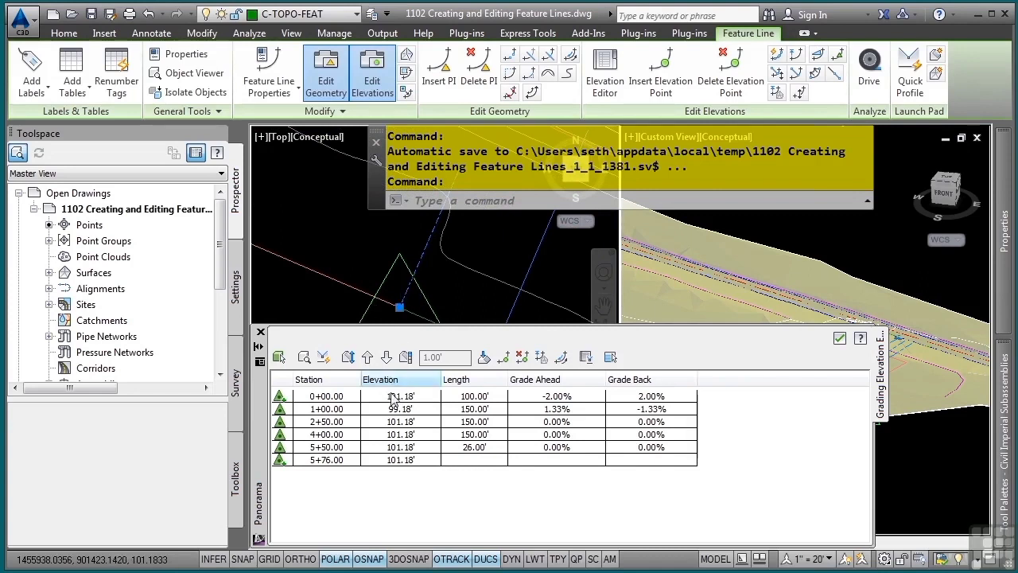
scroll(387, 307, "down", 5)
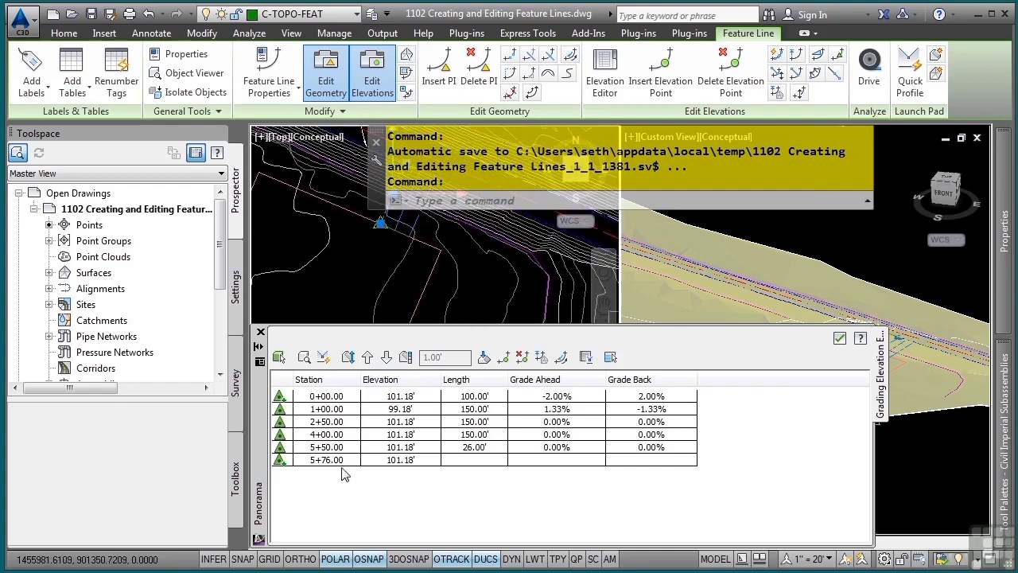
Select all parking lot outline points from station 0+00.00 through 5+76.00 and open the Flatten options for them
left_click(411, 396)
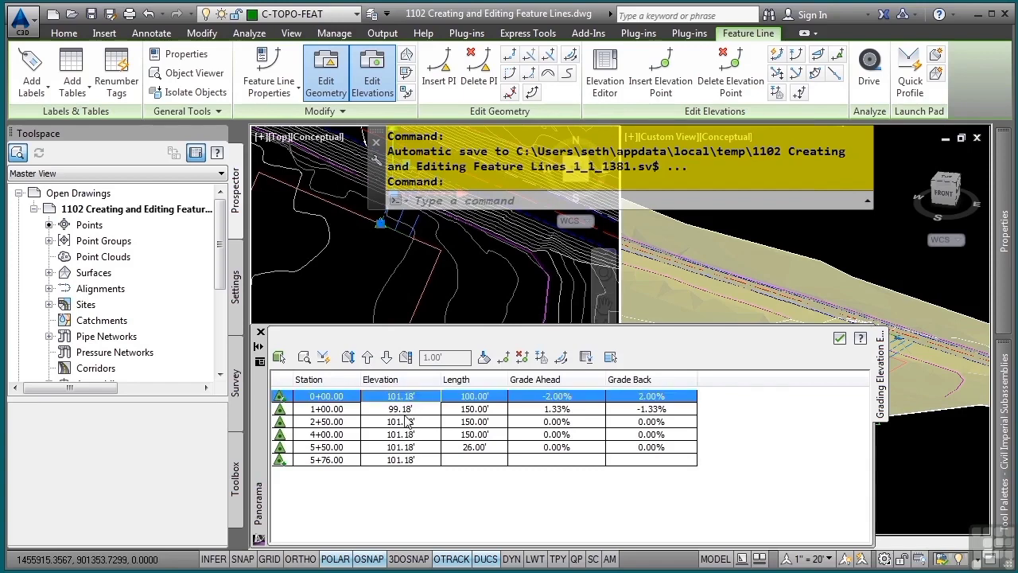
left_click(390, 463, "shift")
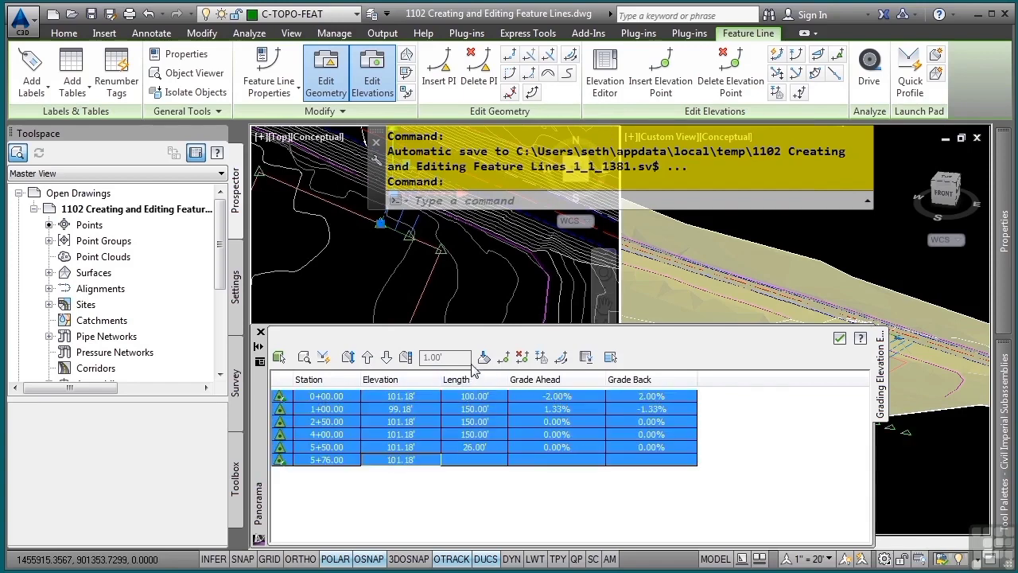
left_click(484, 358)
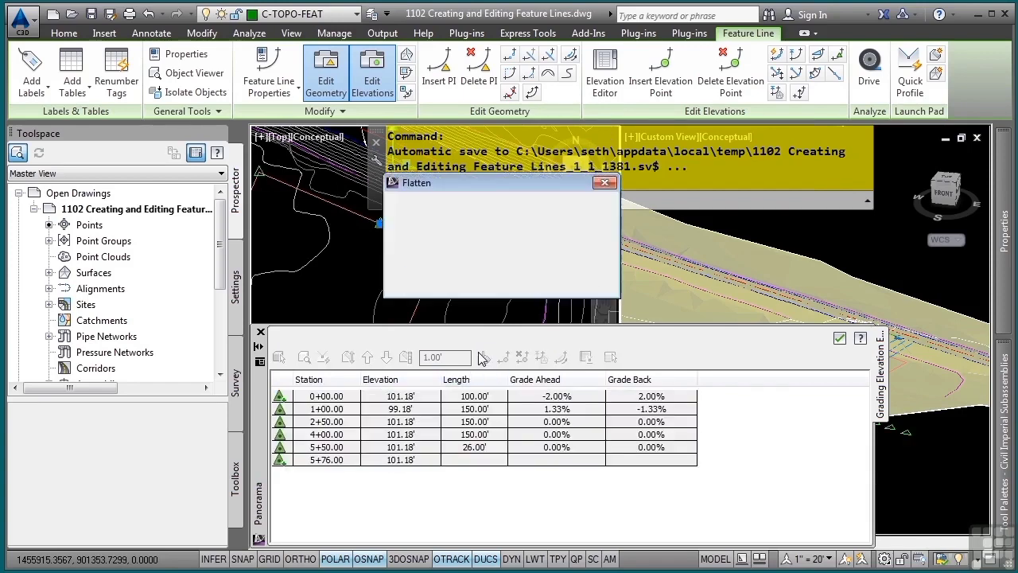
Flatten the selected feature line's elevations, close the Elevation Editor and clear the selection
left_click(434, 275)
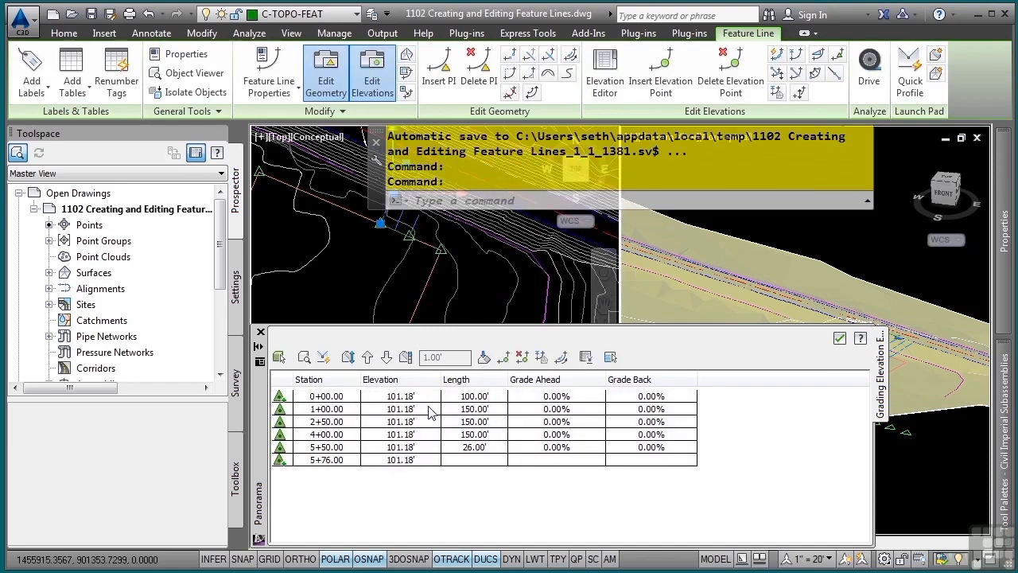
left_click(840, 346)
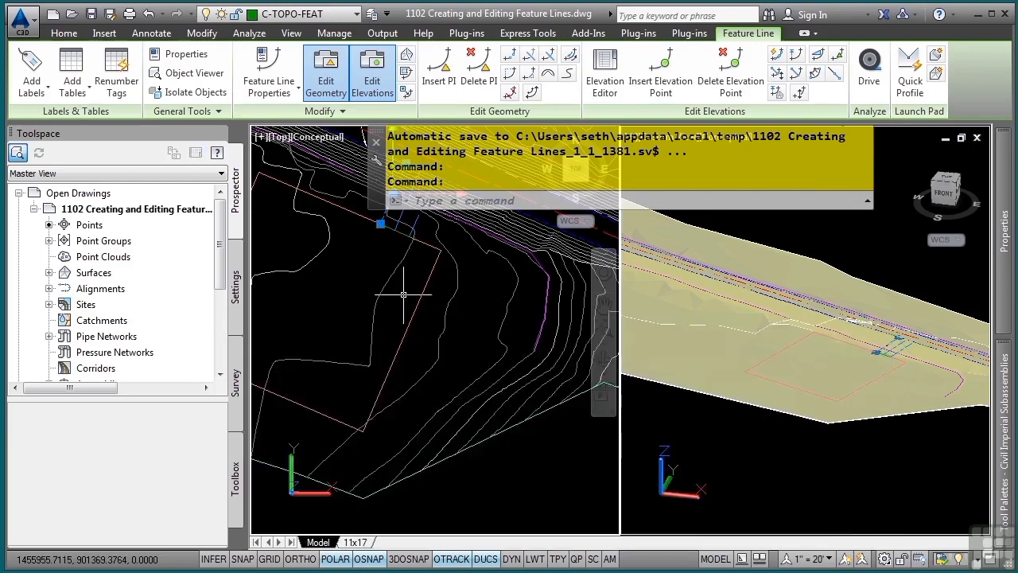
scroll(457, 302, "up", 3)
key("Escape")
key("Escape")
key("Escape")
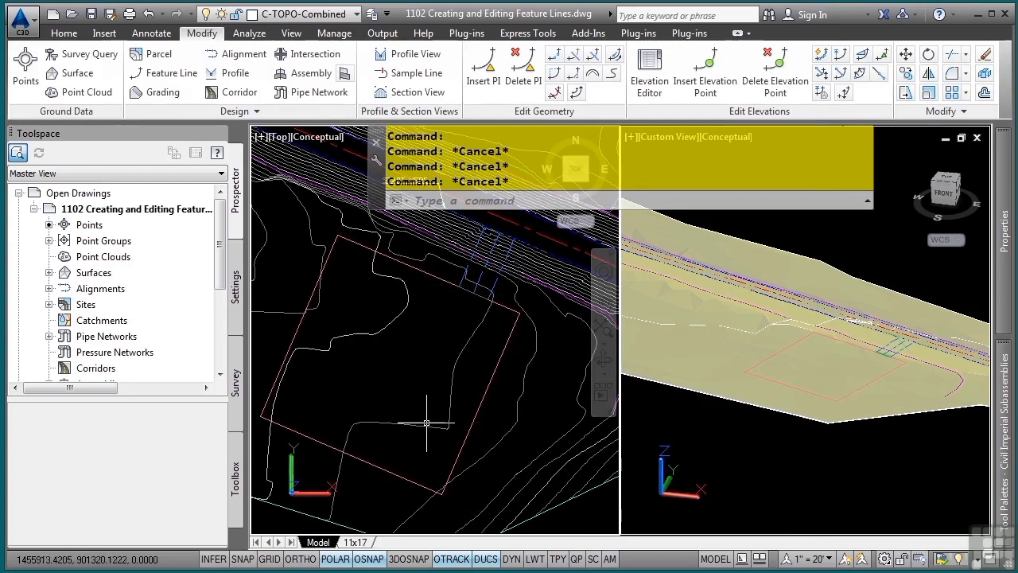
Set a -4% grade on the parking lot feature line from its northwest corner, kept at elevation 101.18, around to the southeast corner
mouse_move(480, 421)
middle_mouse_down()
mouse_move(511, 361)
mouse_move(501, 370)
middle_mouse_up()
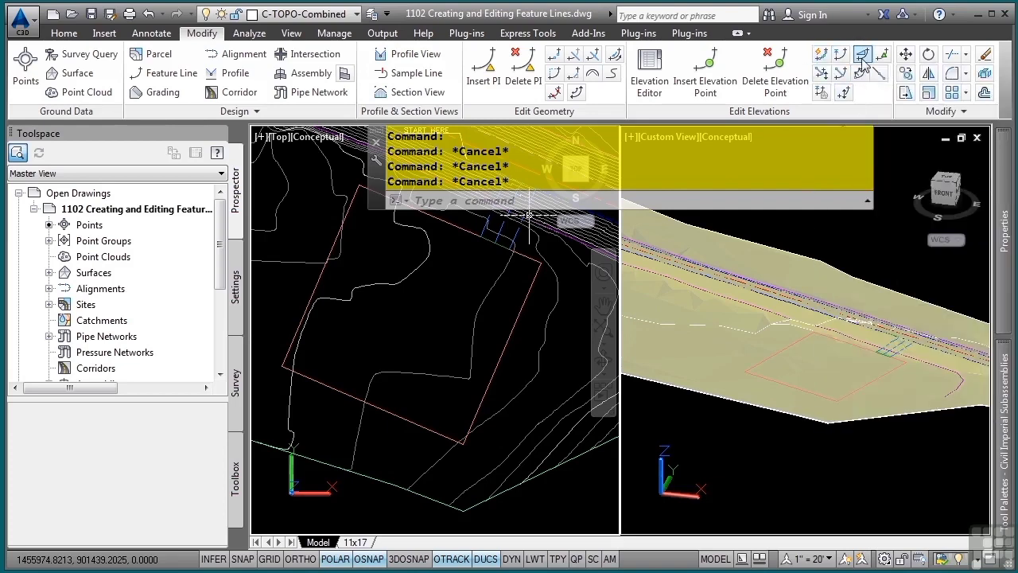
left_click(862, 57)
left_click(461, 230)
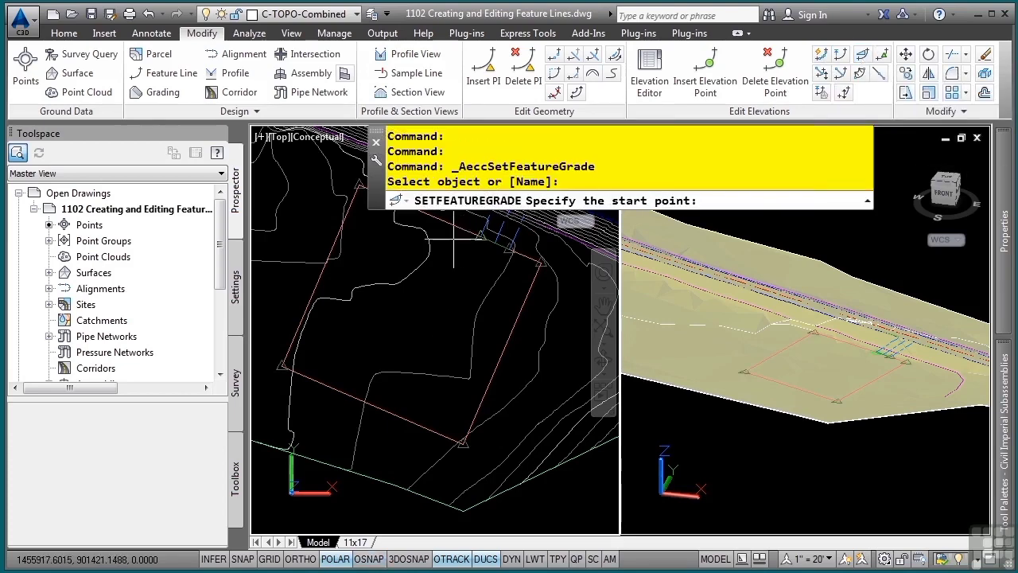
middle_click_drag(461, 237, 467, 295)
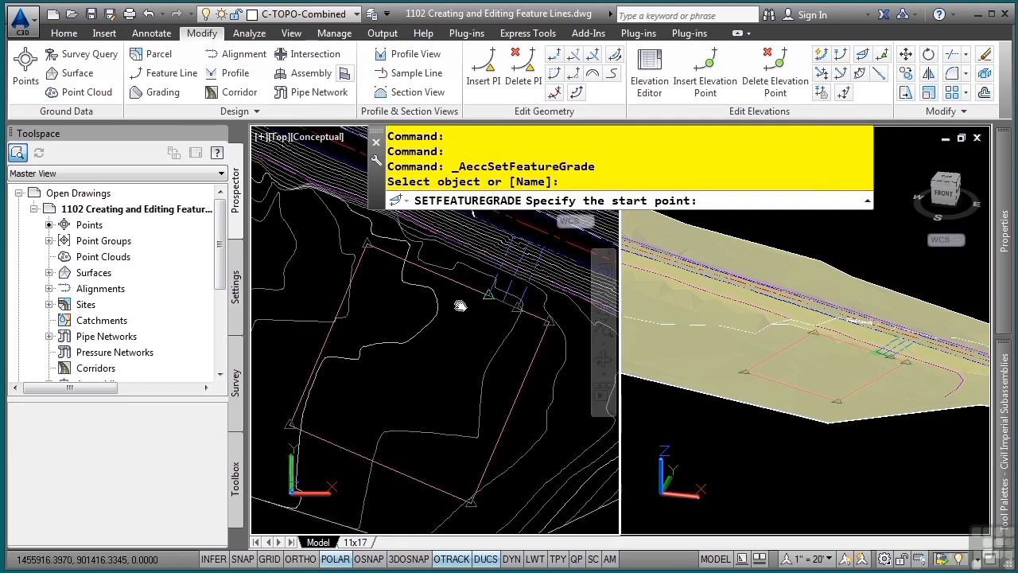
left_click(367, 243)
middle_click_drag(351, 368, 420, 353)
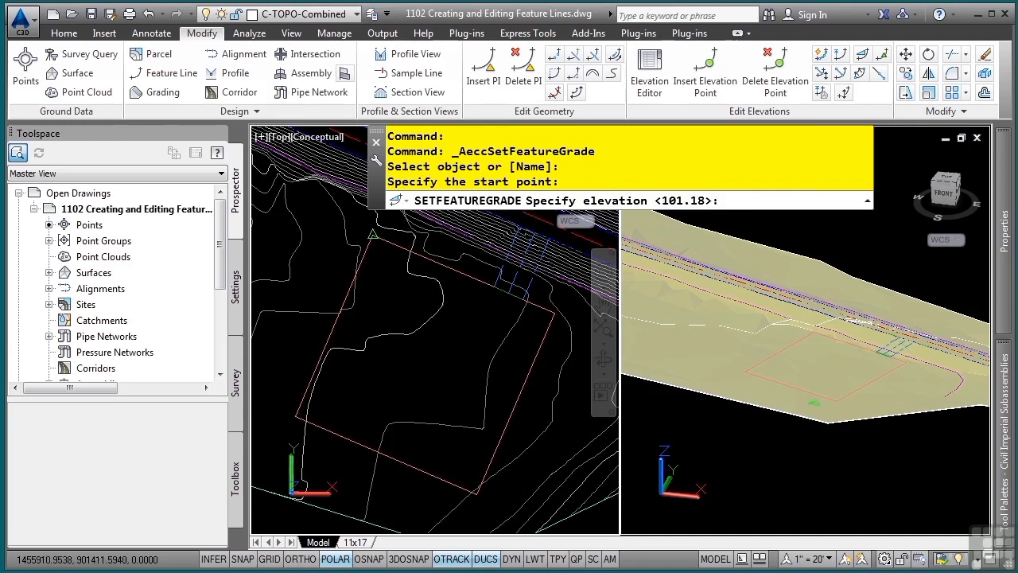
key("Return")
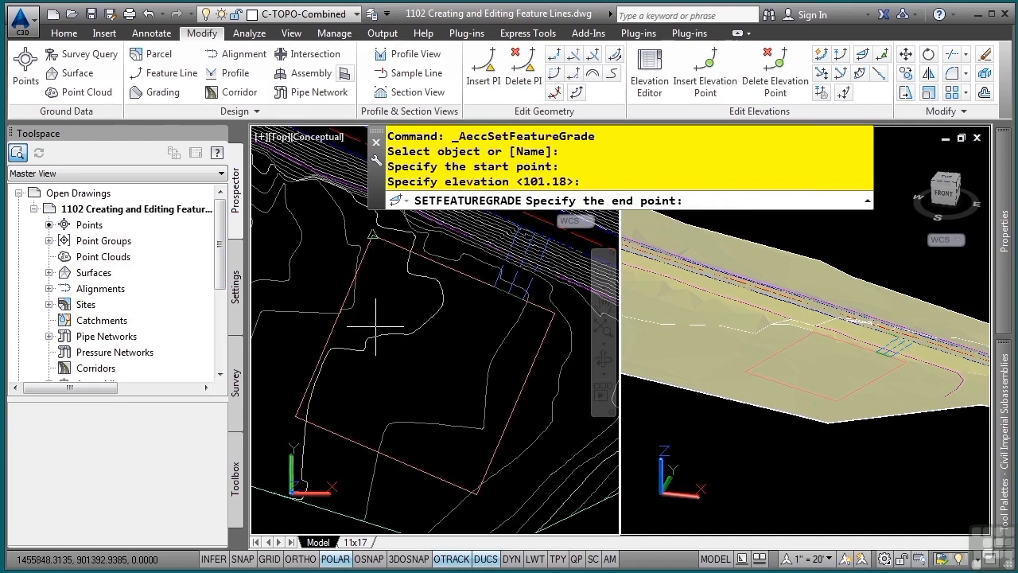
middle_click_drag(516, 398, 445, 334)
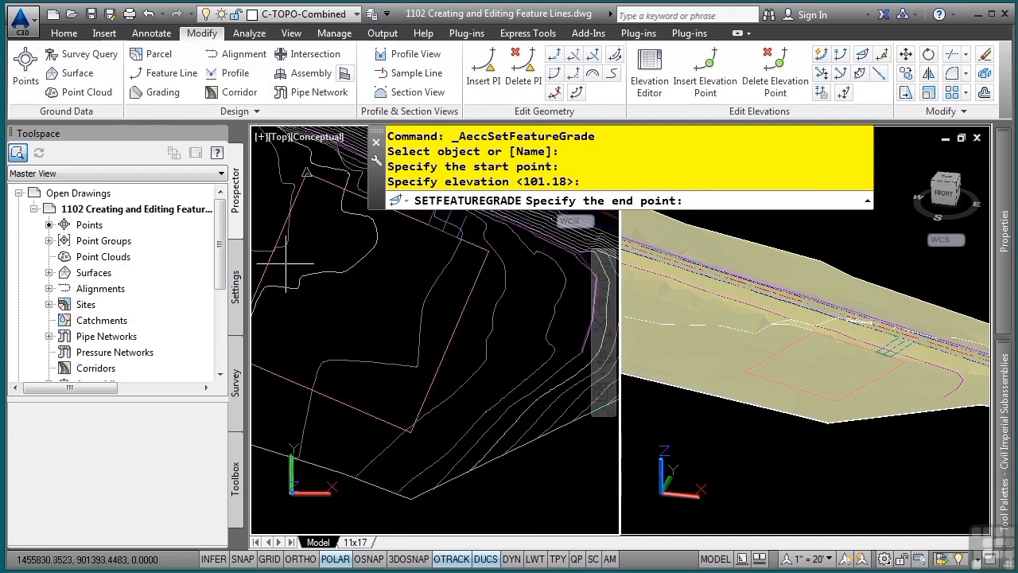
middle_click_drag(306, 364, 379, 413)
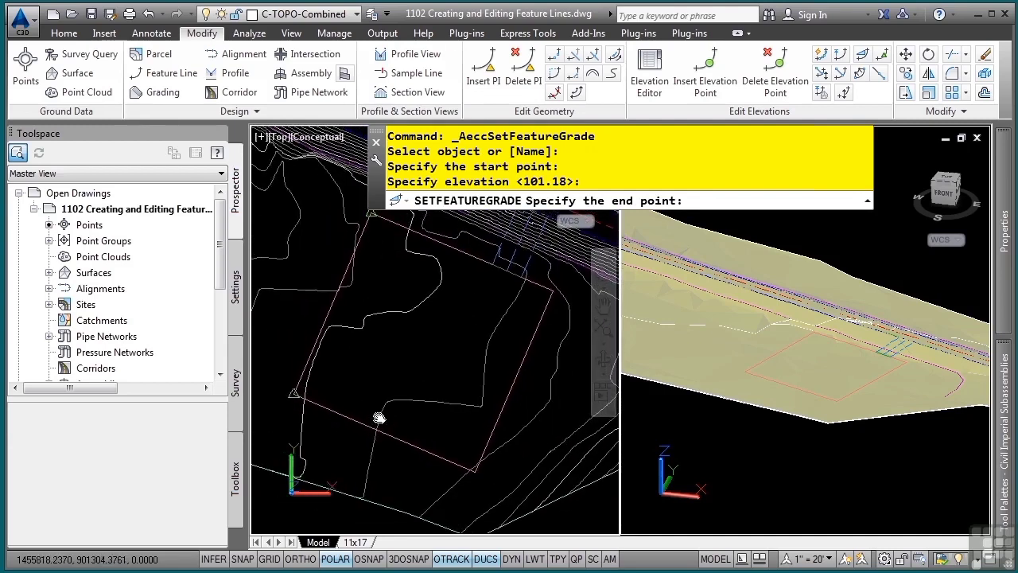
left_click(475, 473)
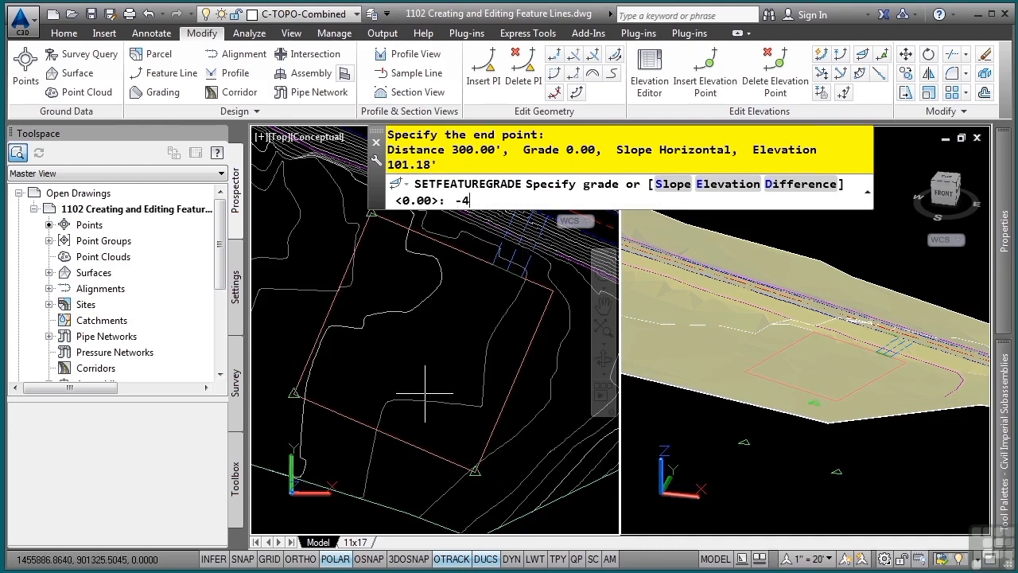
key("Return")
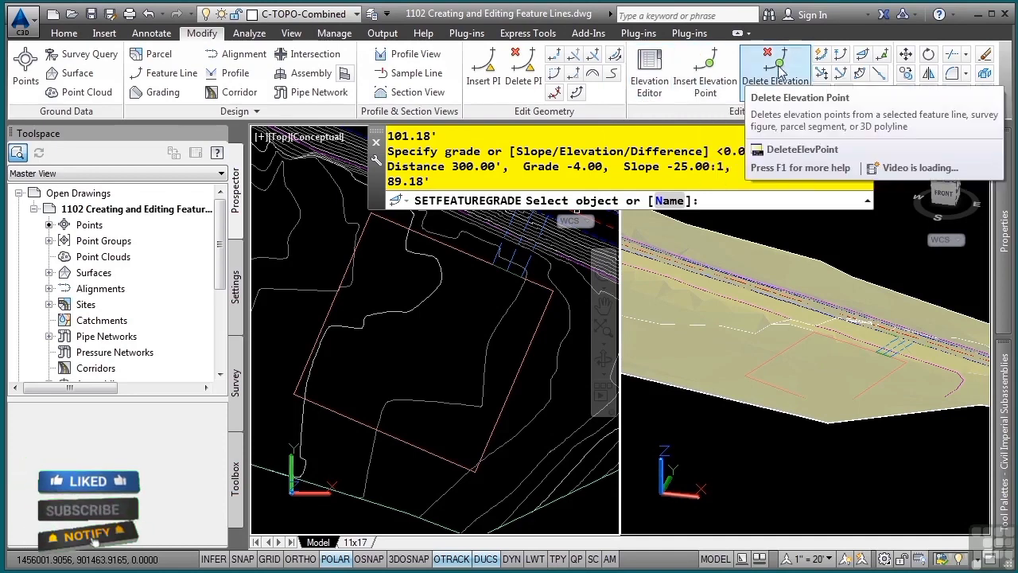
Use Quick Elevation Edit to set -2% grades on the west, south and east edges of the parking lot feature line
left_click(827, 57)
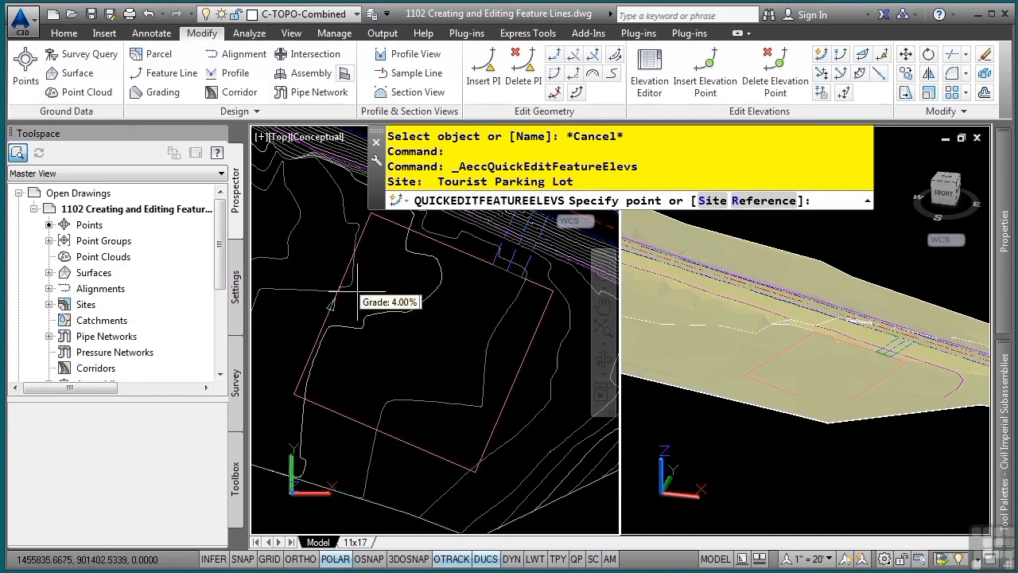
left_click(326, 322)
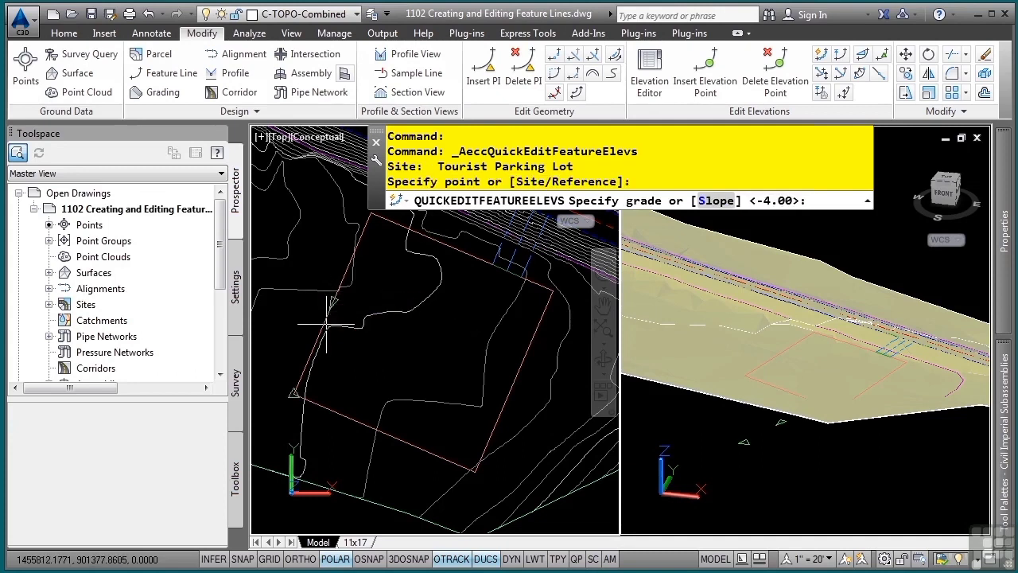
key("Return")
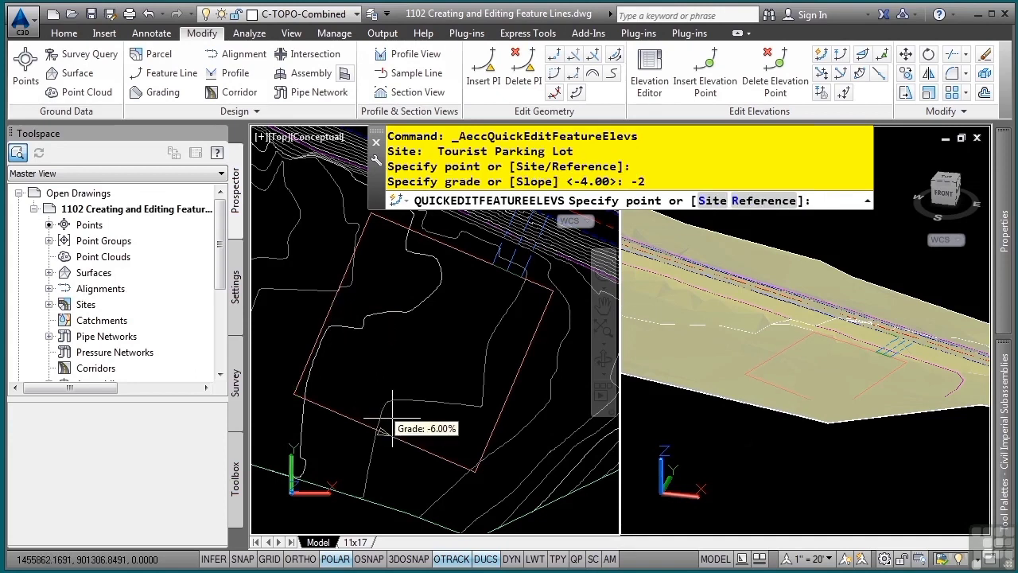
left_click(450, 445)
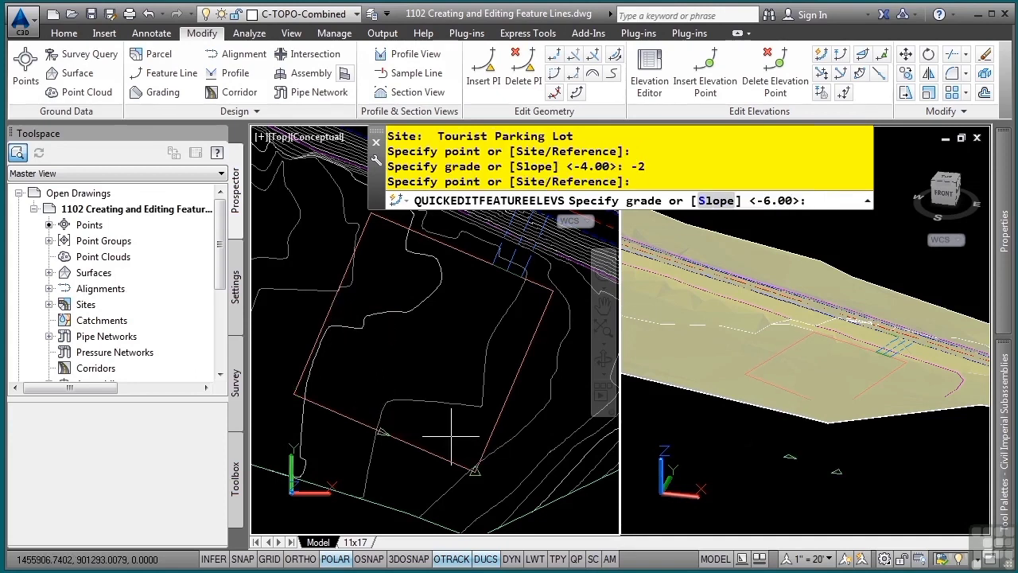
key("Return")
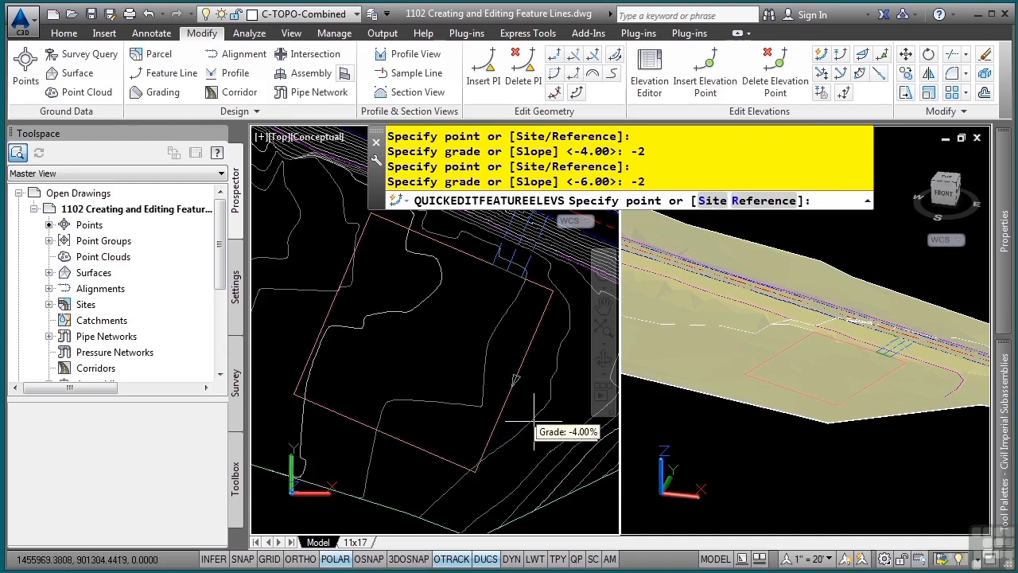
left_click(530, 389)
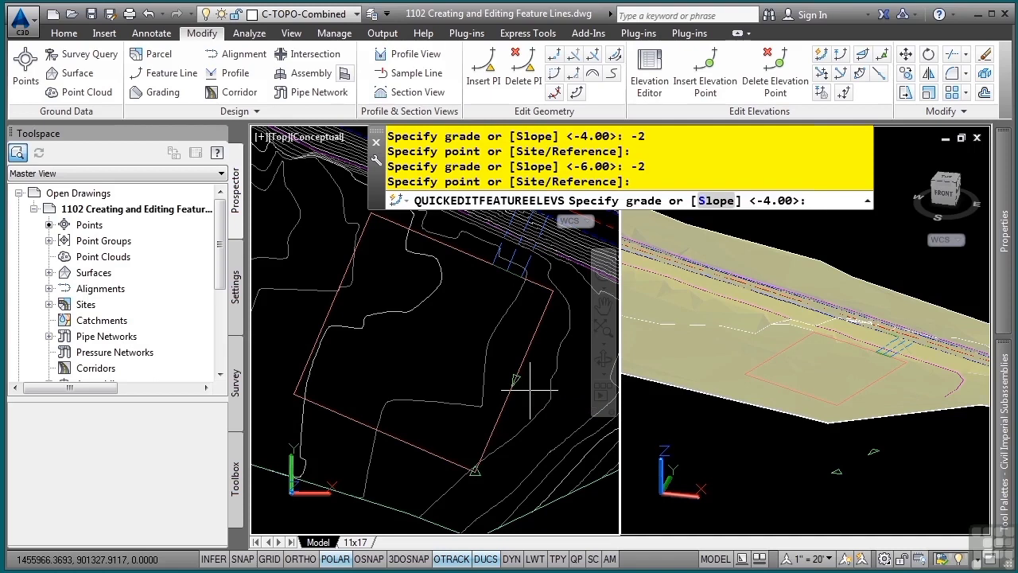
key("Return")
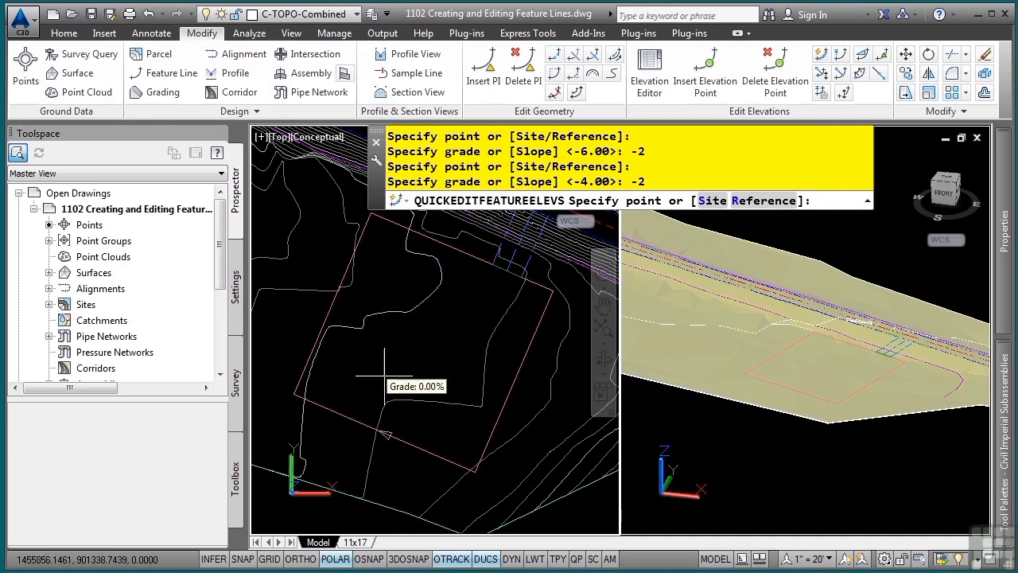
key("Escape")
key("Escape")
key("Escape")
key("Escape")
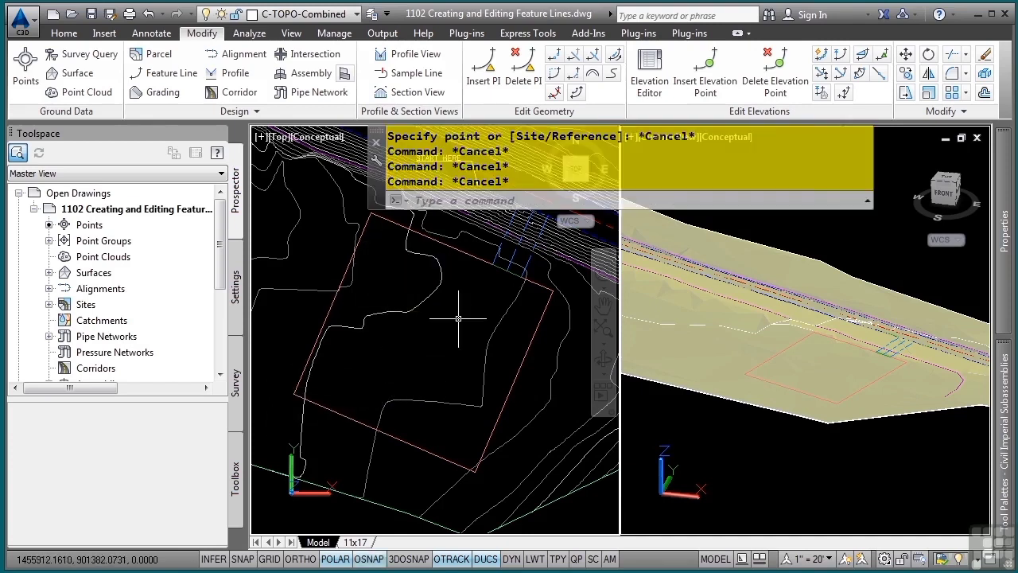
Join the parking lot feature line with both driveway edge lines and the road edge segments on either side of the driveway
middle_click_drag(459, 319, 395, 384)
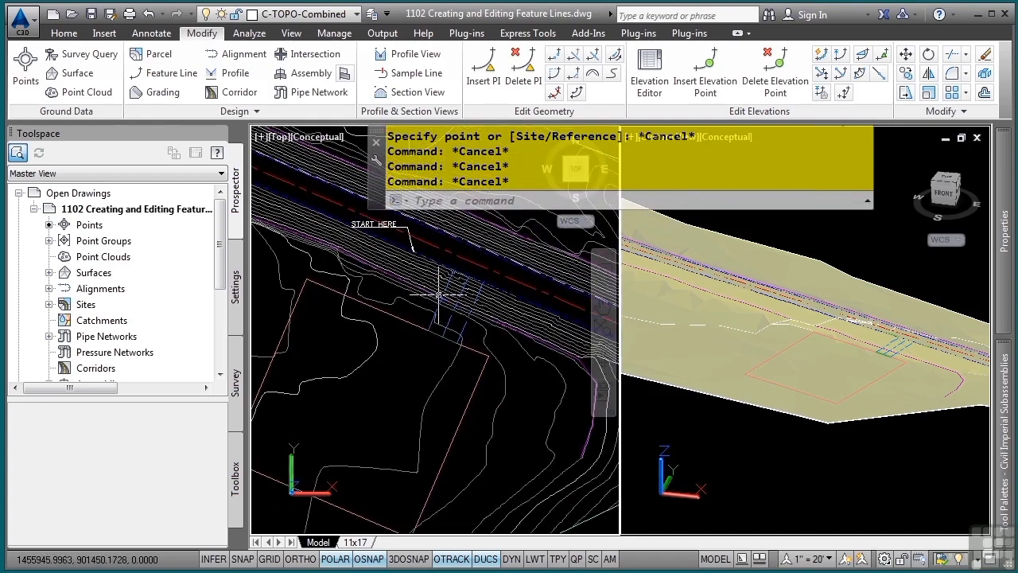
left_click(413, 321)
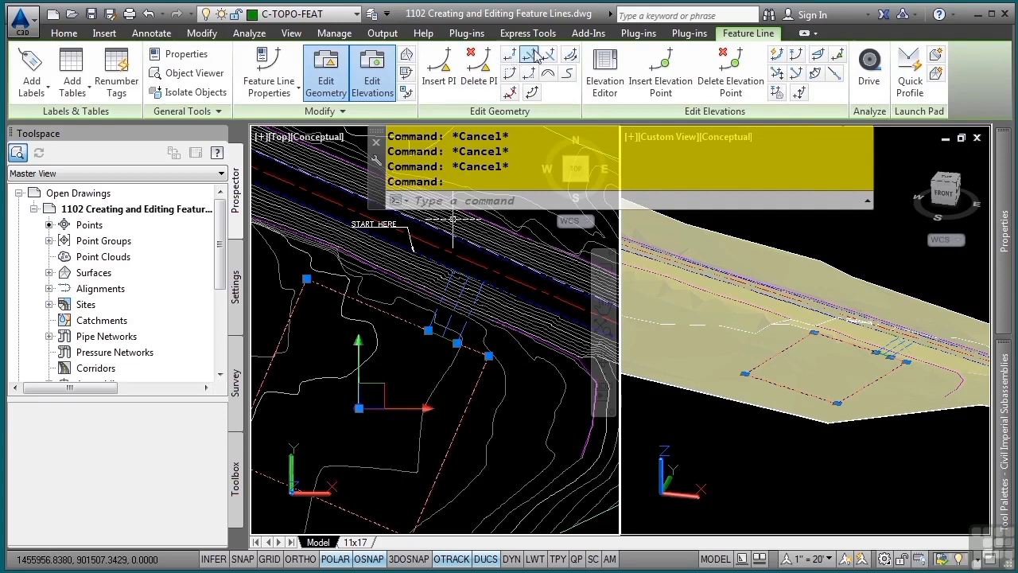
left_click(546, 55)
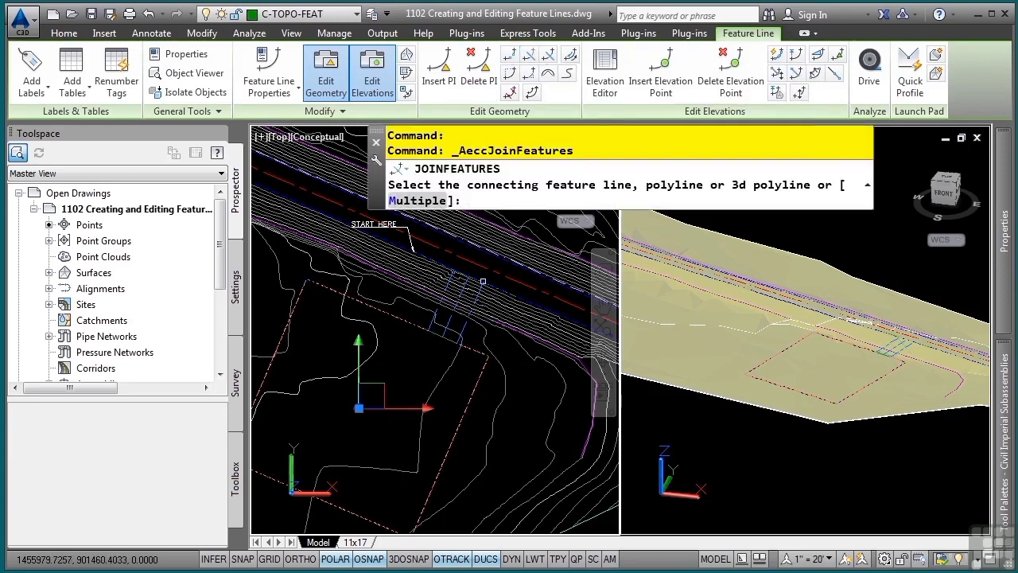
scroll(417, 328, "up", 3)
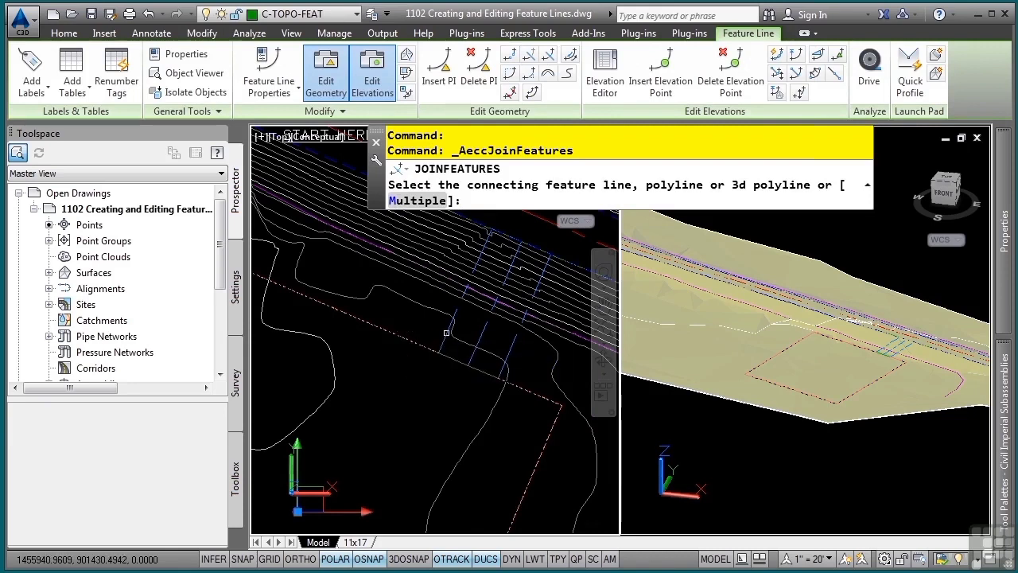
left_click(487, 377)
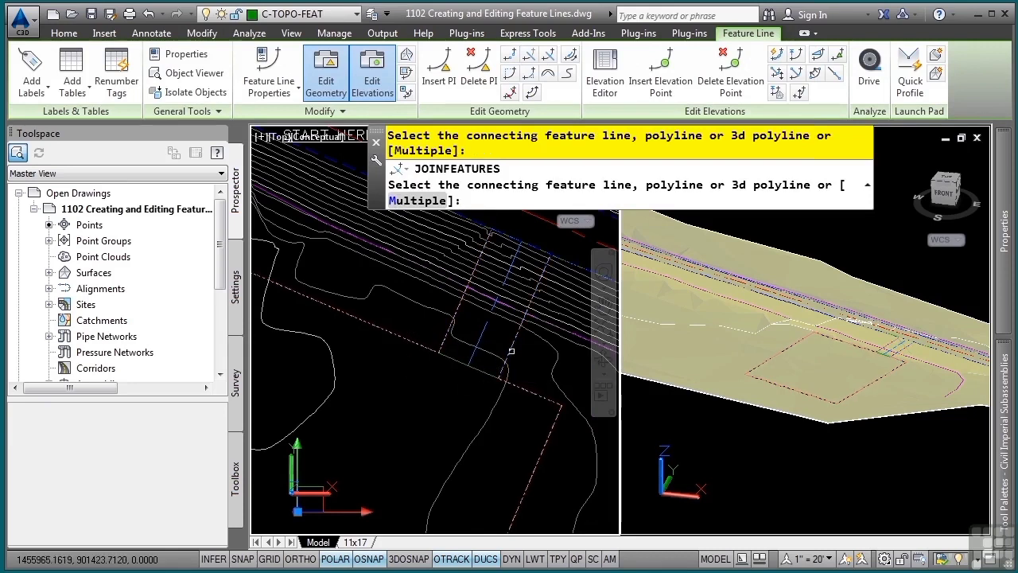
scroll(511, 351, "up", 5)
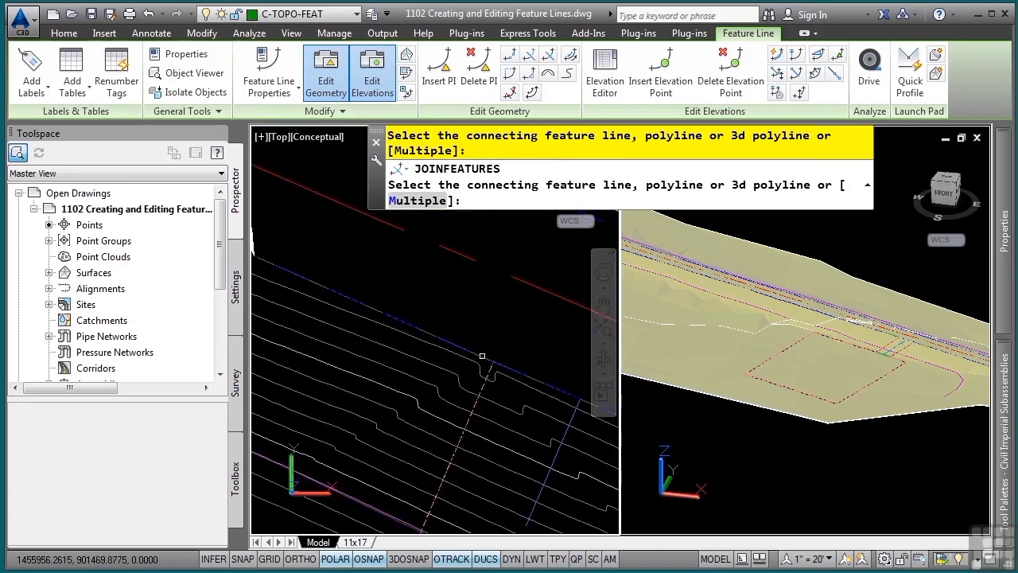
scroll(502, 380, "down", 3)
middle_click_drag(498, 390, 432, 321)
scroll(479, 329, "up", 4)
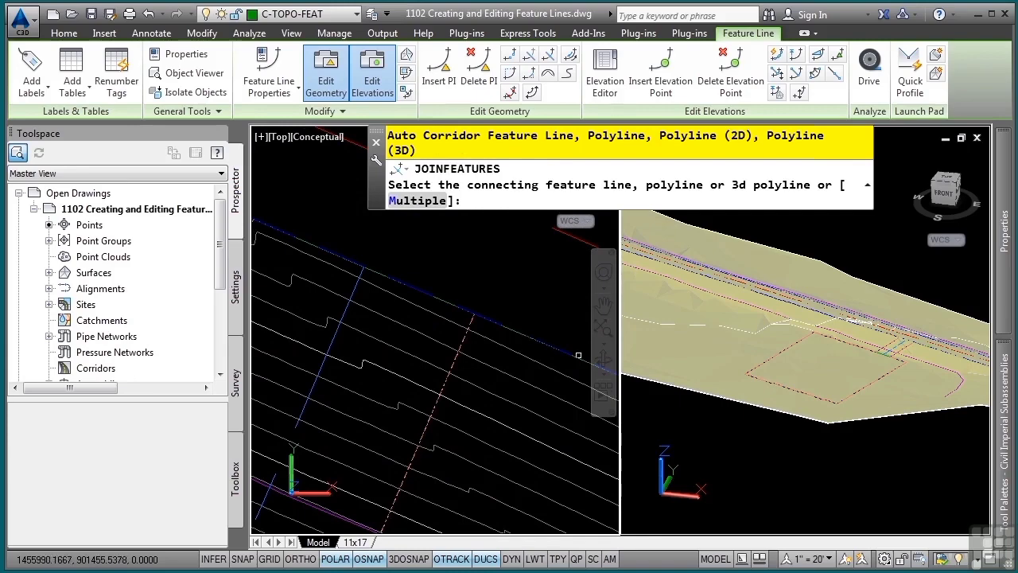
scroll(450, 359, "down", 3)
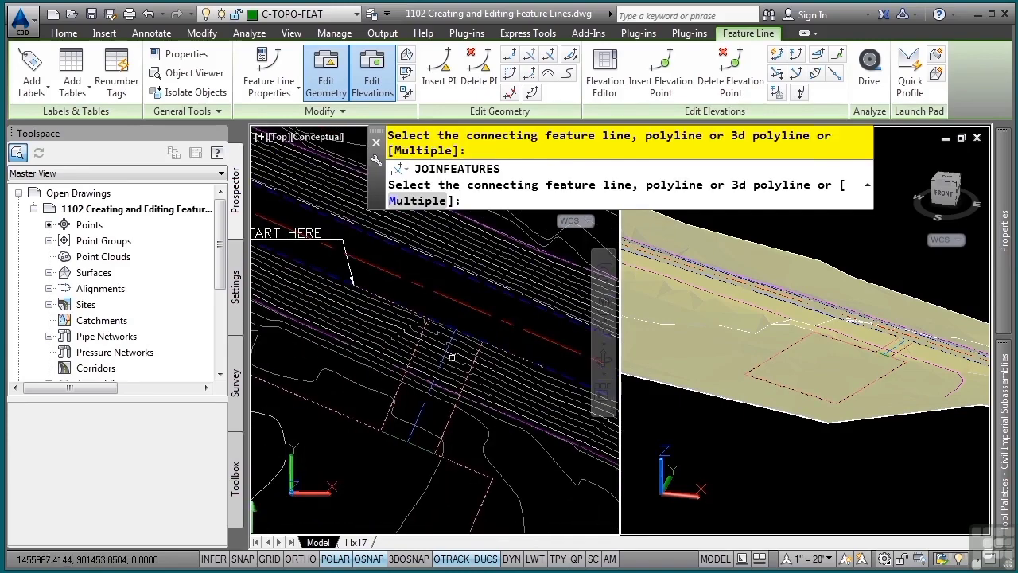
key("Return")
Fillet the northwest and southwest corners of the parking lot feature line with a 20' radius
scroll(410, 400, "down", 2)
middle_click_drag(415, 414, 450, 276)
scroll(445, 288, "down", 2)
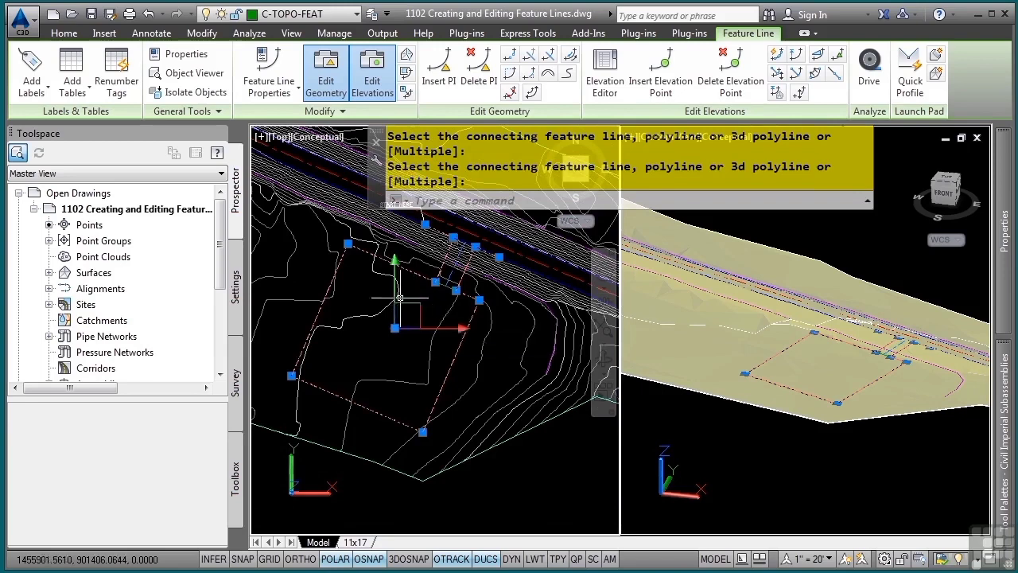
middle_click_drag(379, 295, 408, 351)
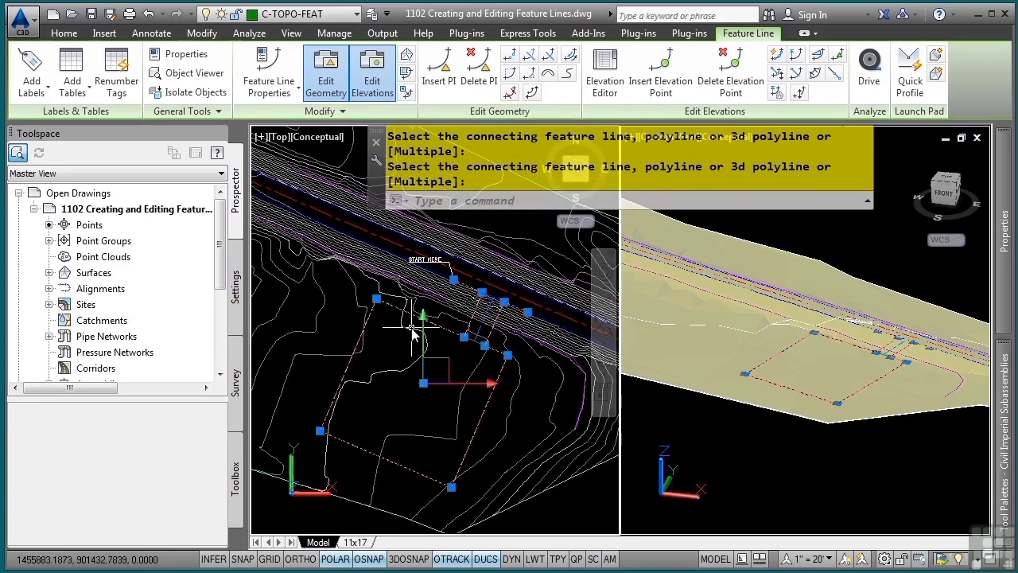
left_click(528, 73)
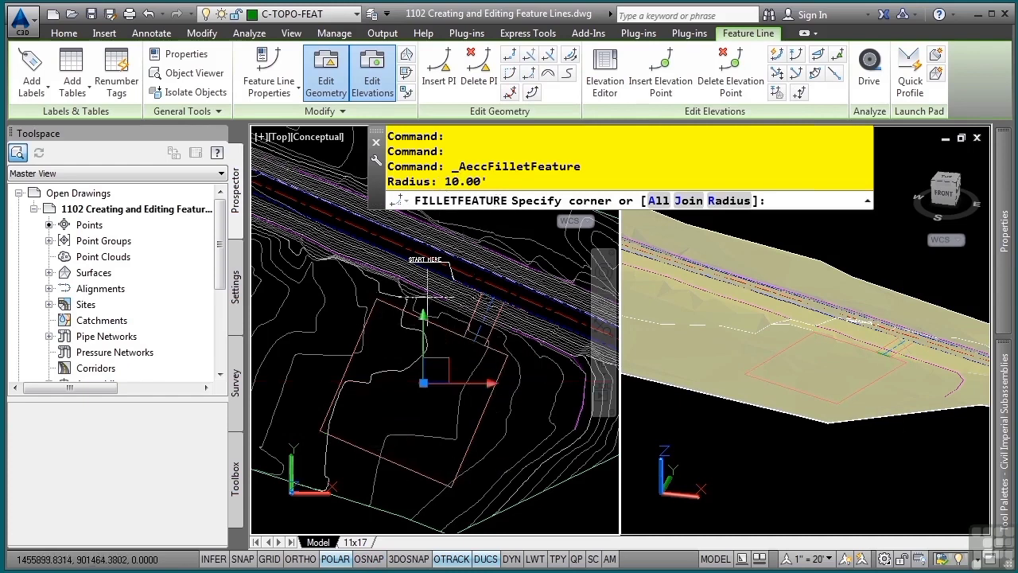
key("Return")
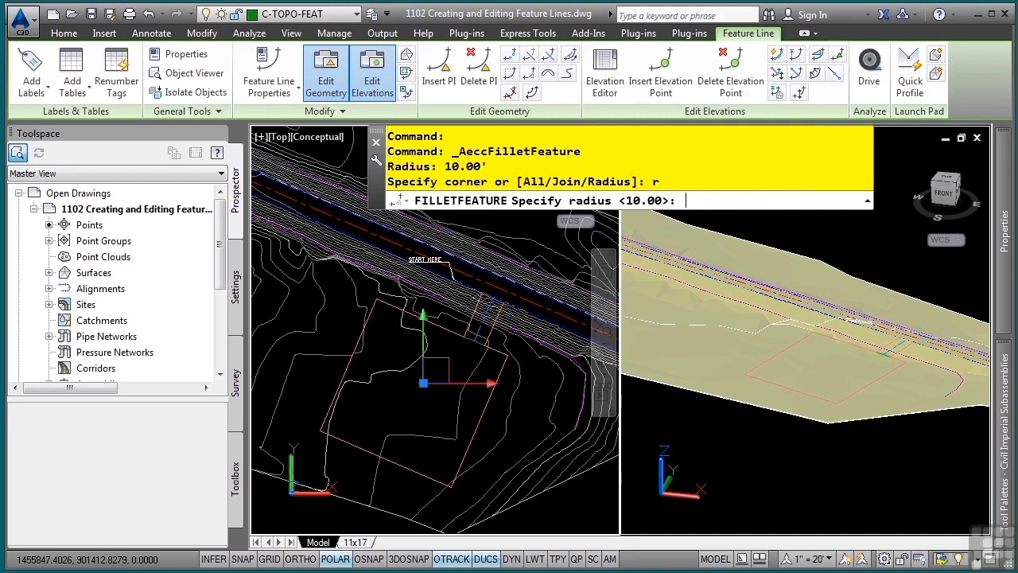
type("20")
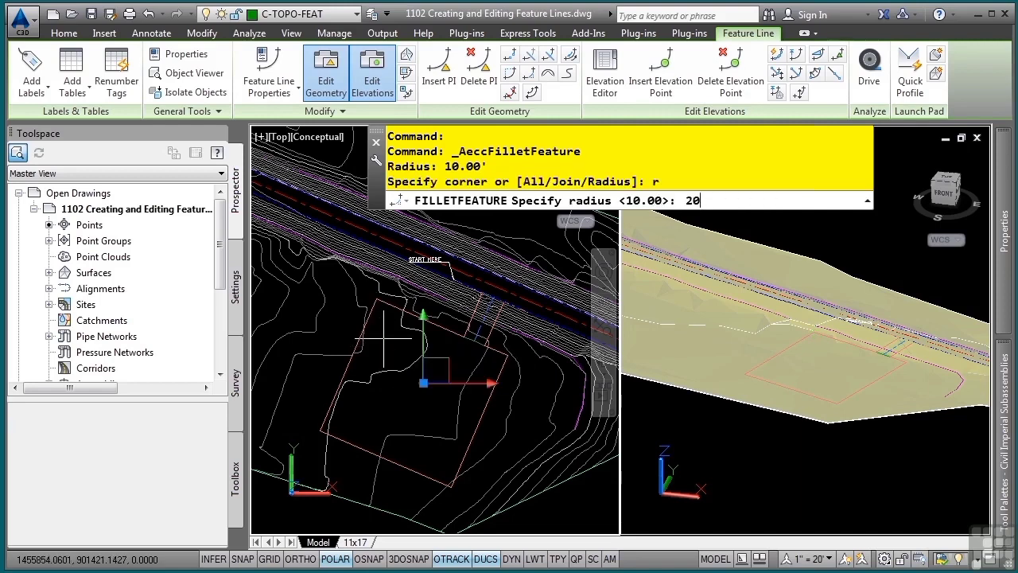
key("Return")
left_click(387, 341)
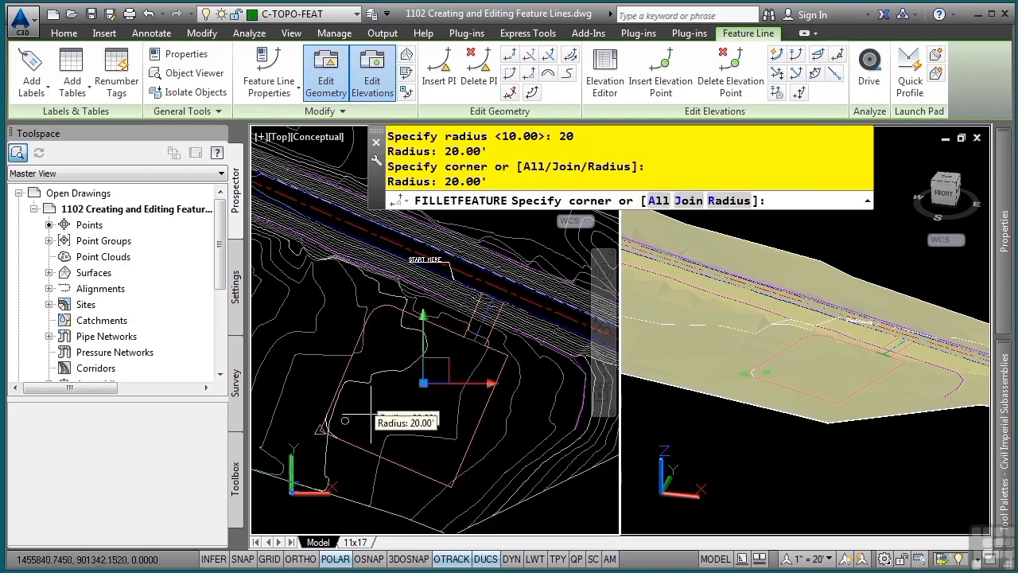
left_click(369, 426)
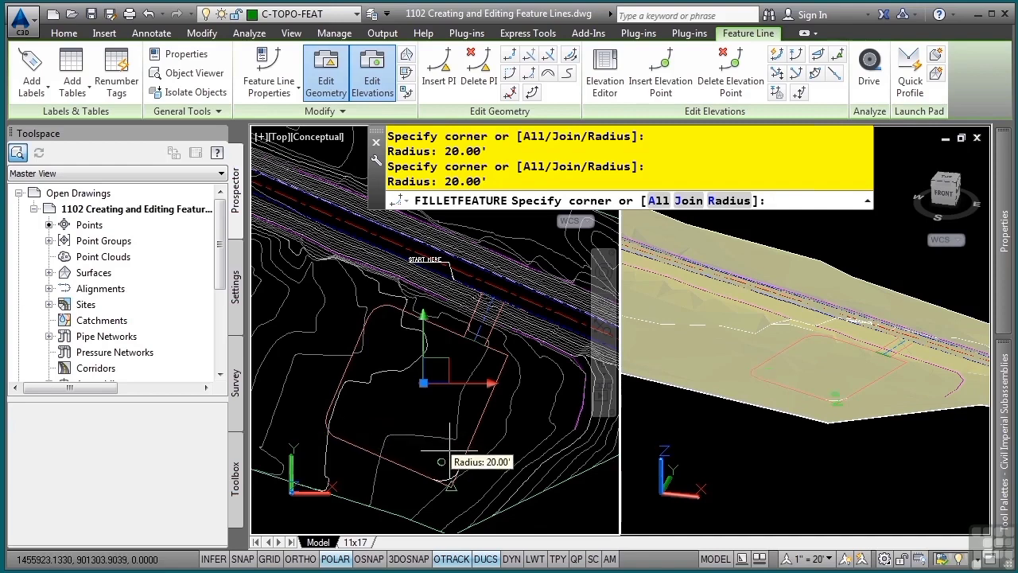
Change the fillet radius to 40' and fillet the parking lot's southeast corner
type("r")
key("Return")
type("4")
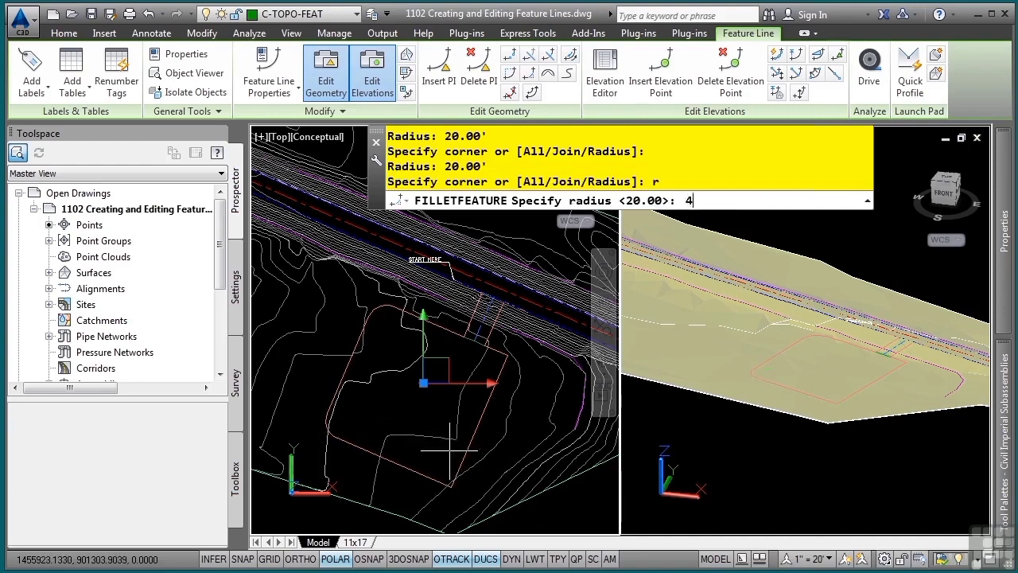
type("0")
key("Return")
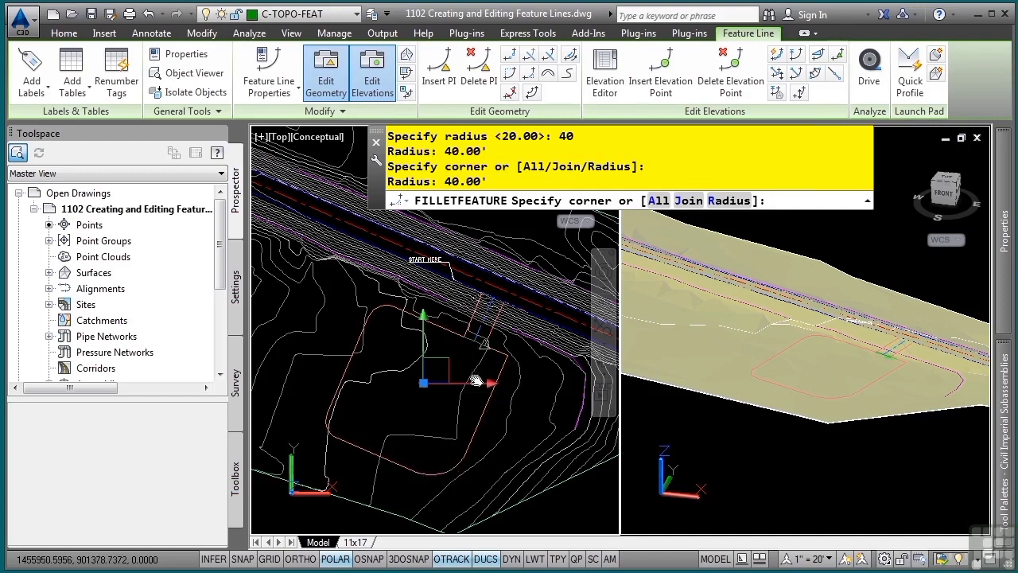
Change the fillet radius to 10' and fillet the parking lot's northeast corner
scroll(443, 427, "up", 3)
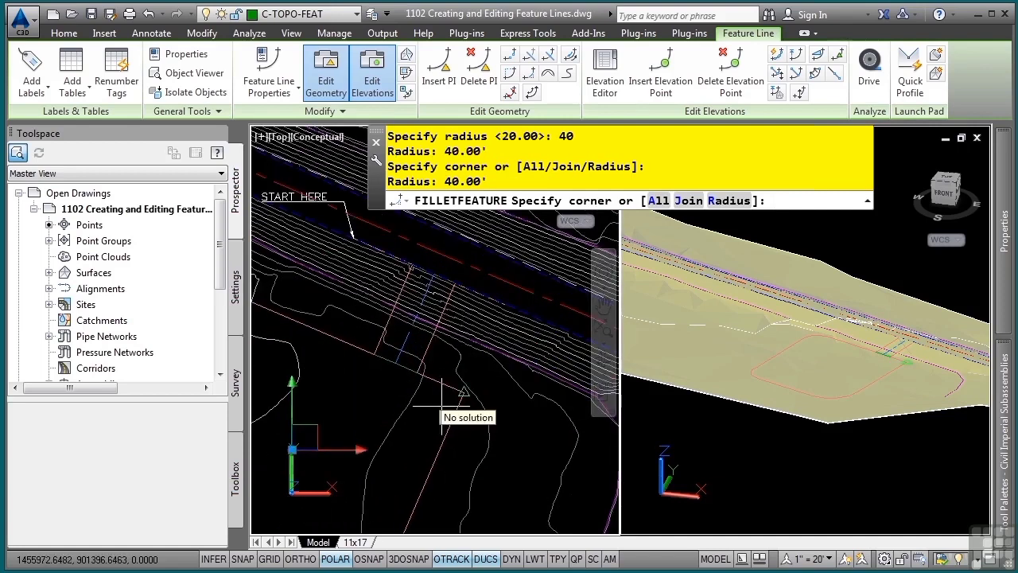
type("r")
key("Return")
type("10")
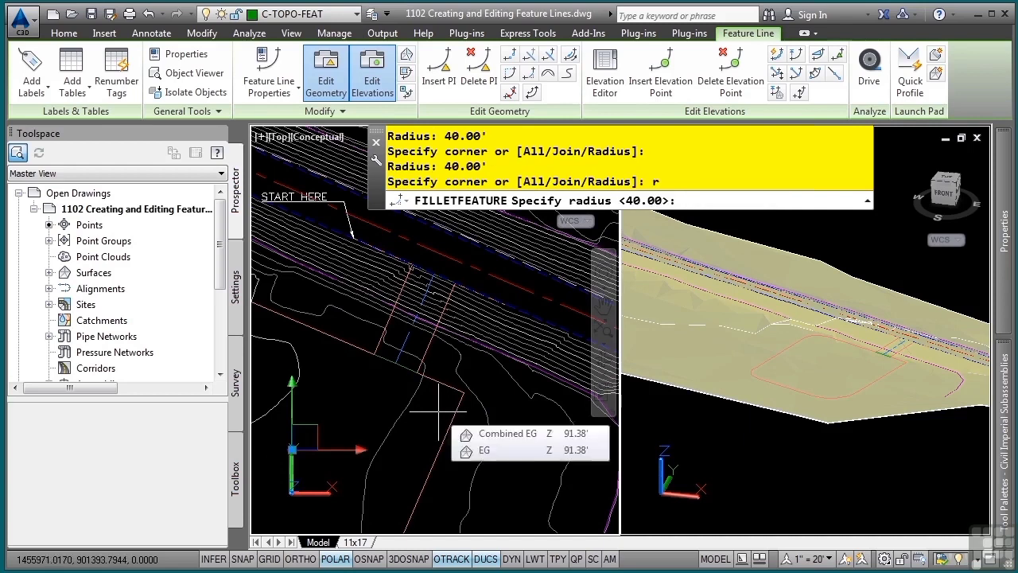
key("Return")
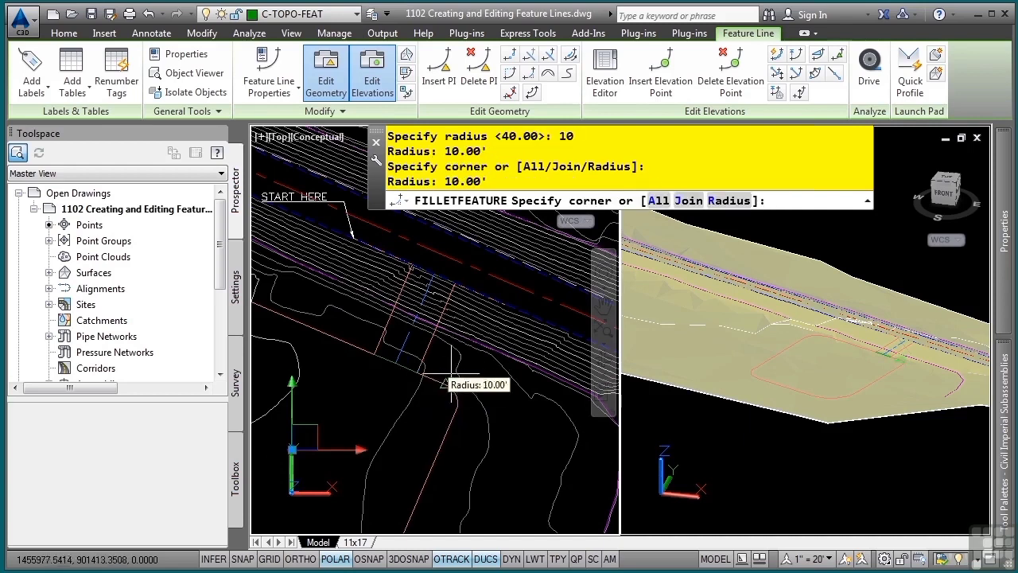
Fillet the corner where the west driveway edge meets the parking lot with a 25' radius
type("r")
key("Return")
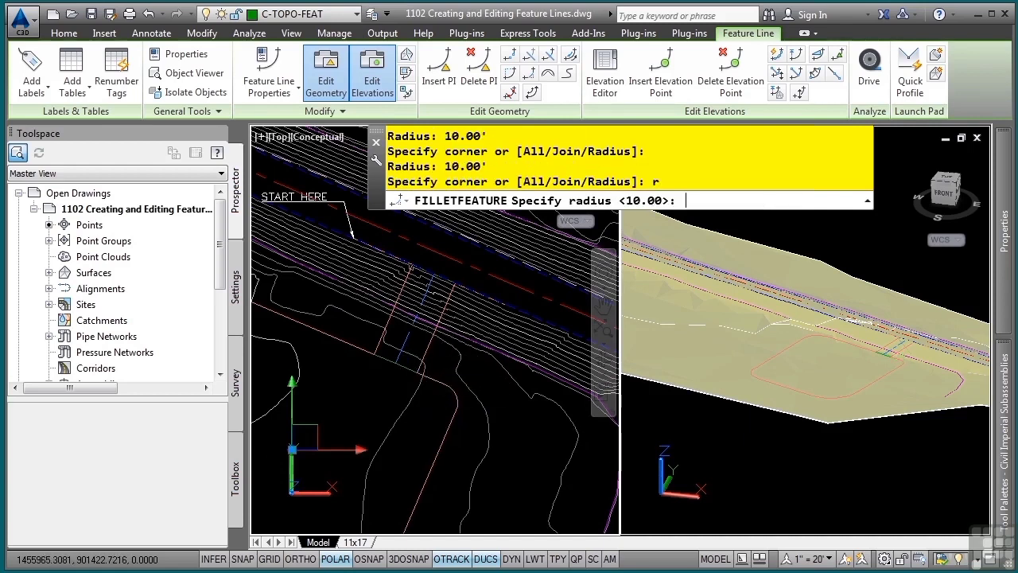
type("25")
key("Return")
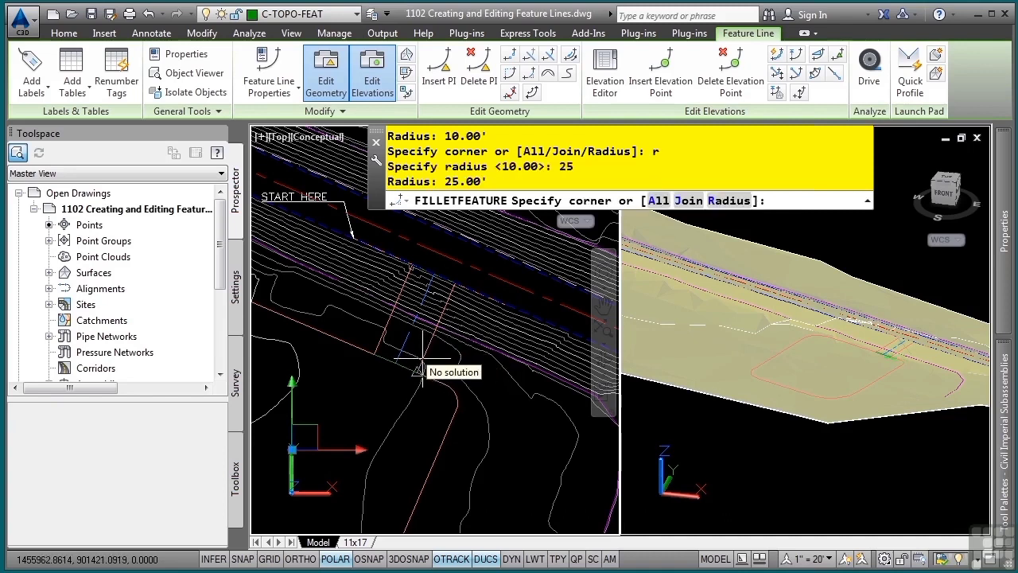
left_click(363, 336)
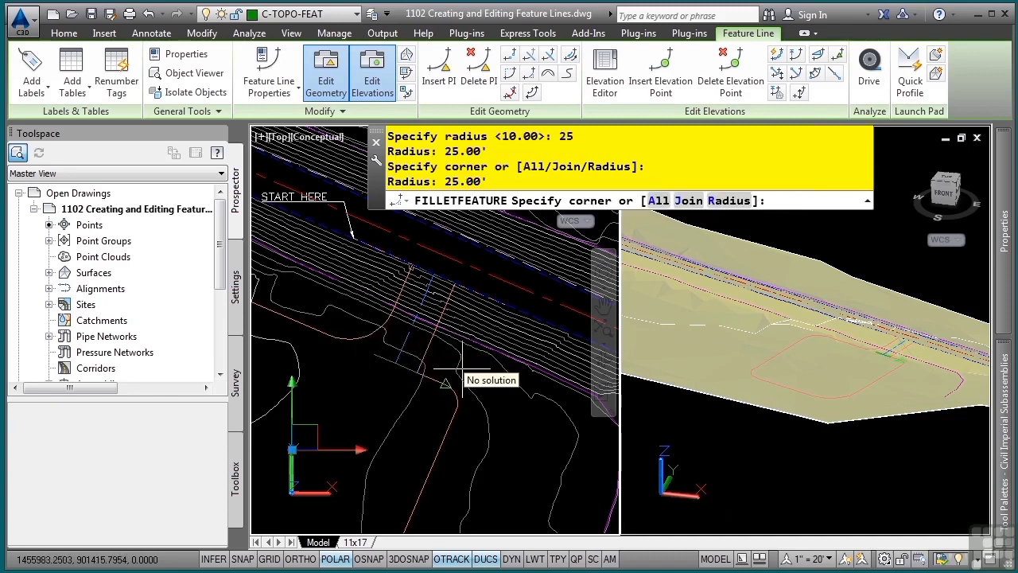
Fillet the corner where the east driveway edge meets the parking lot with a 15' radius
type("r")
key("Return")
type("15")
key("Return")
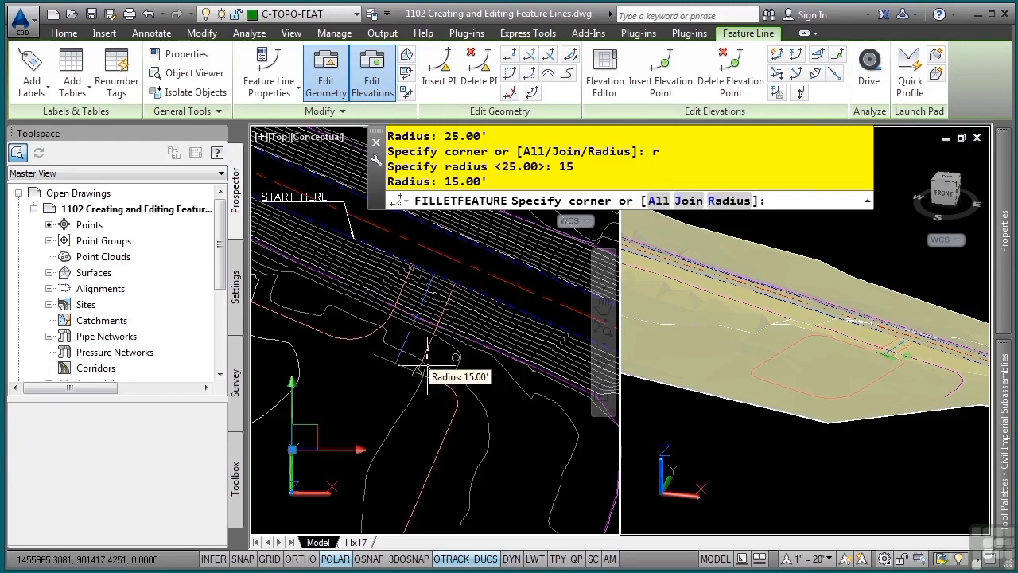
left_click(427, 370)
Try a 25' fillet radius for the corners where the driveway meets the road
type("r")
key("Return")
type("25")
key("Return")
middle_click_drag(468, 275, 464, 318)
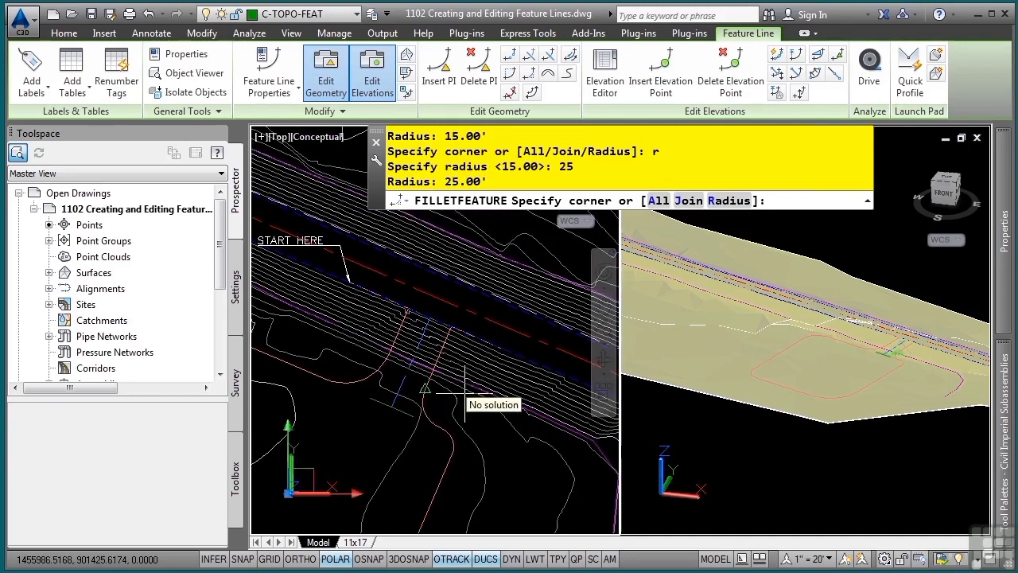
Fillet both corners where the driveway meets the road edge with a 15' radius, finish the command and clear the selection
type("r")
key("Return")
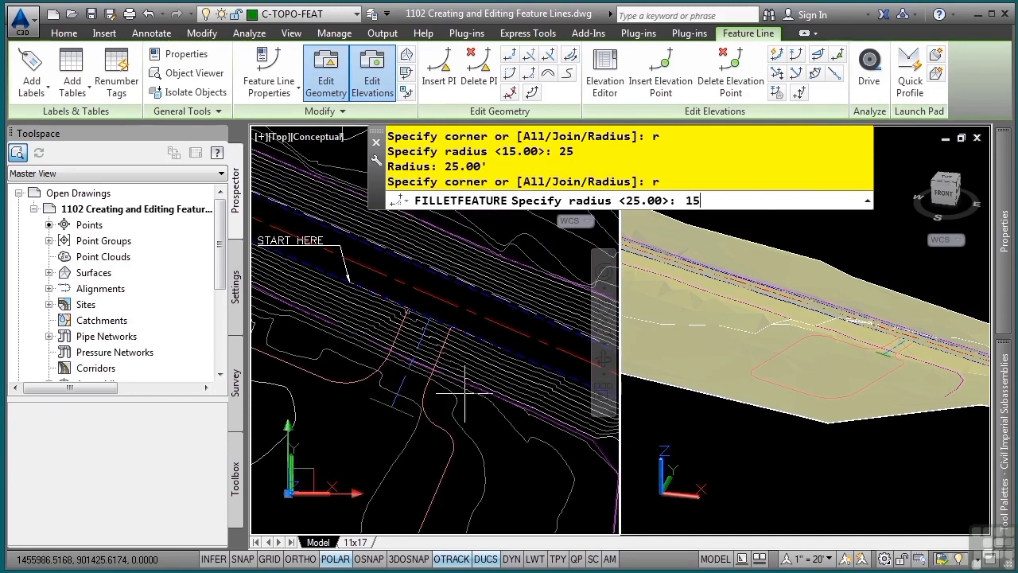
type("15")
key("Return")
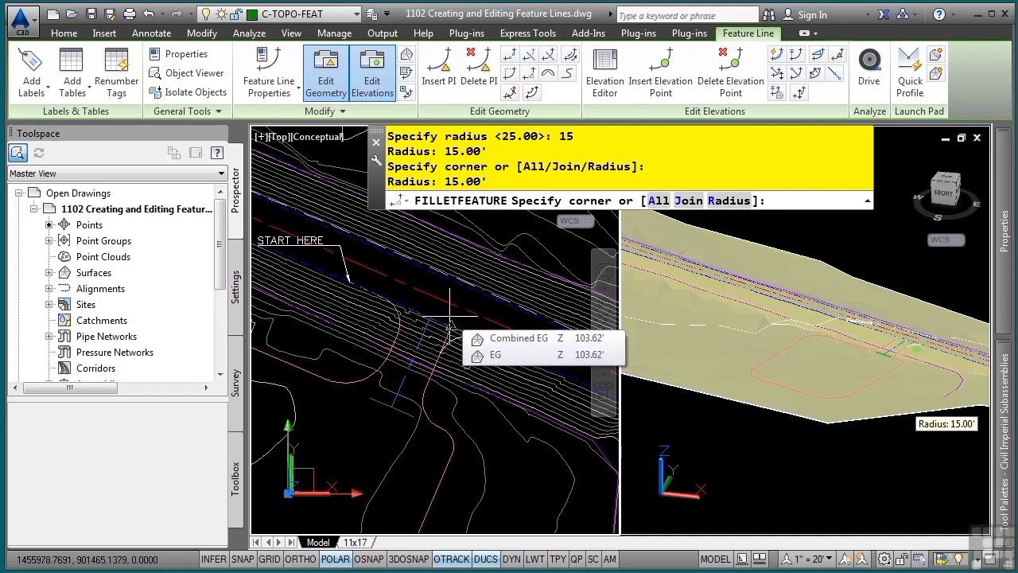
left_click(450, 326)
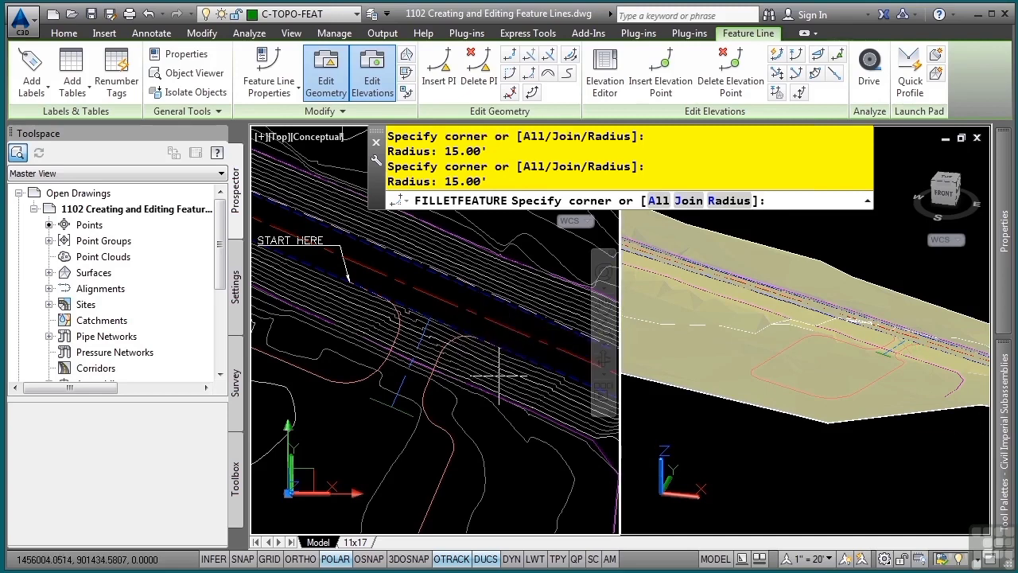
key("Return")
scroll(397, 451, "down", 2)
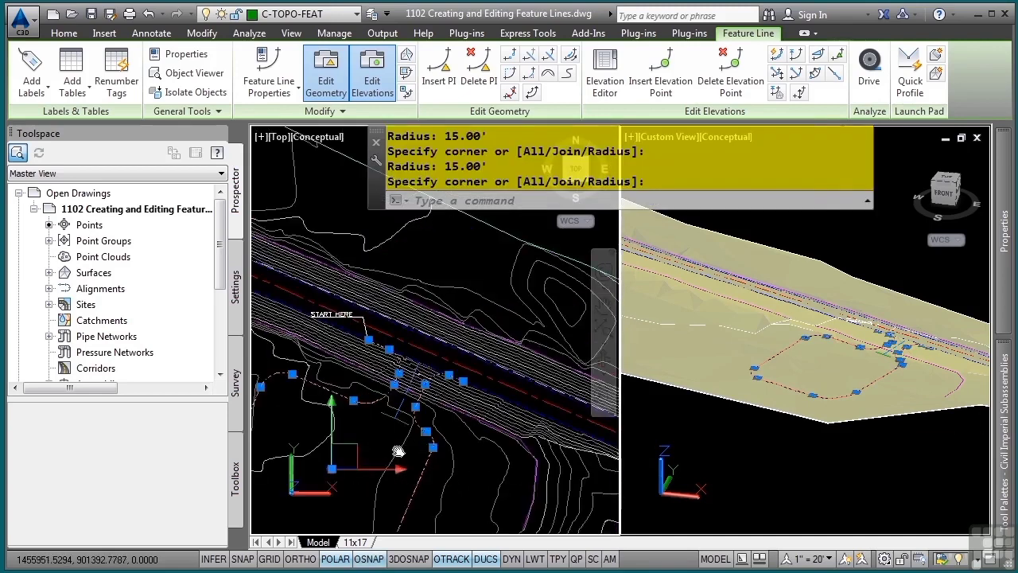
middle_click_drag(398, 450, 496, 389)
middle_click_drag(463, 434, 415, 392)
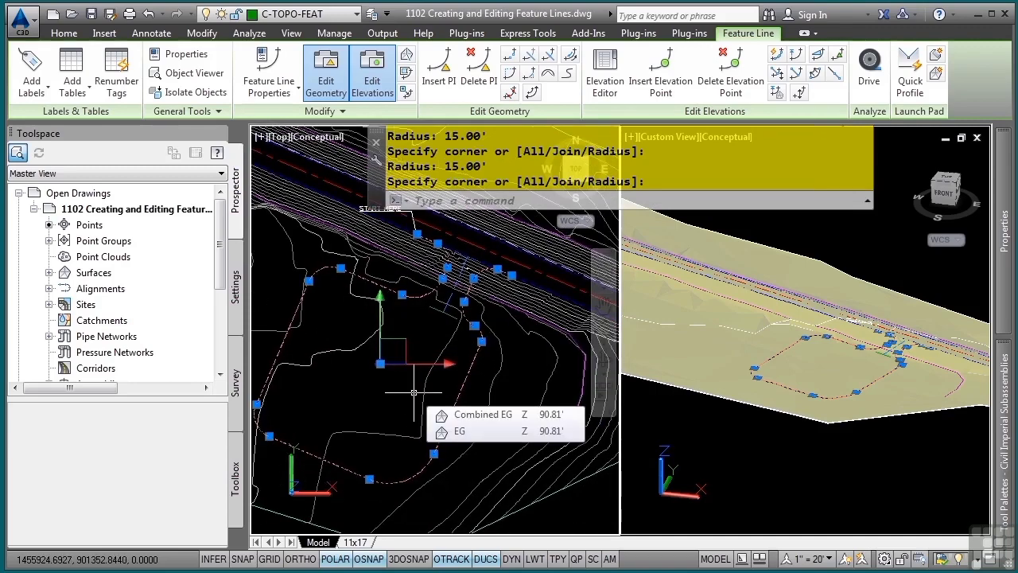
middle_click_drag(450, 288, 435, 326)
scroll(465, 298, "up", 3)
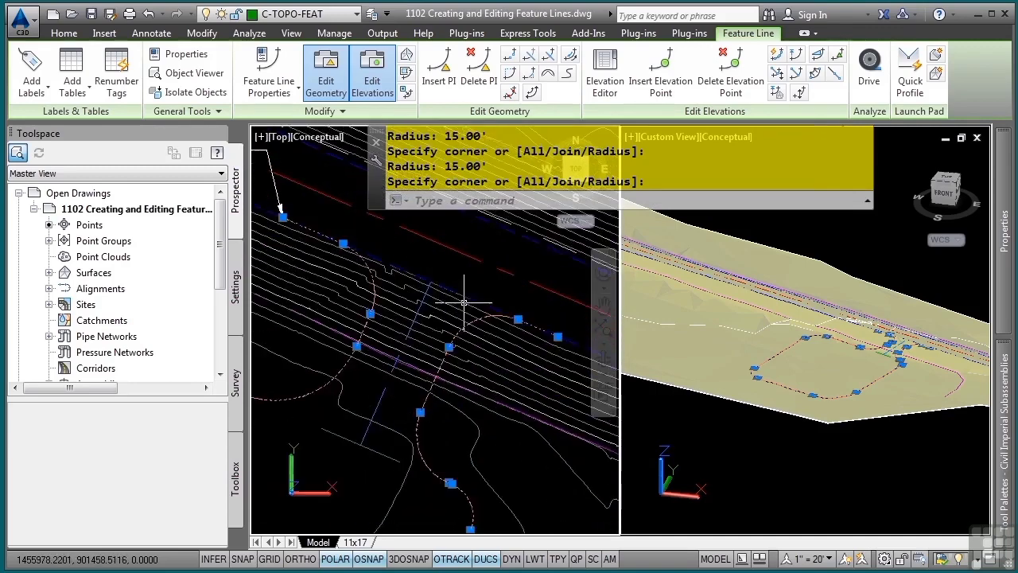
key("Escape")
key("Escape")
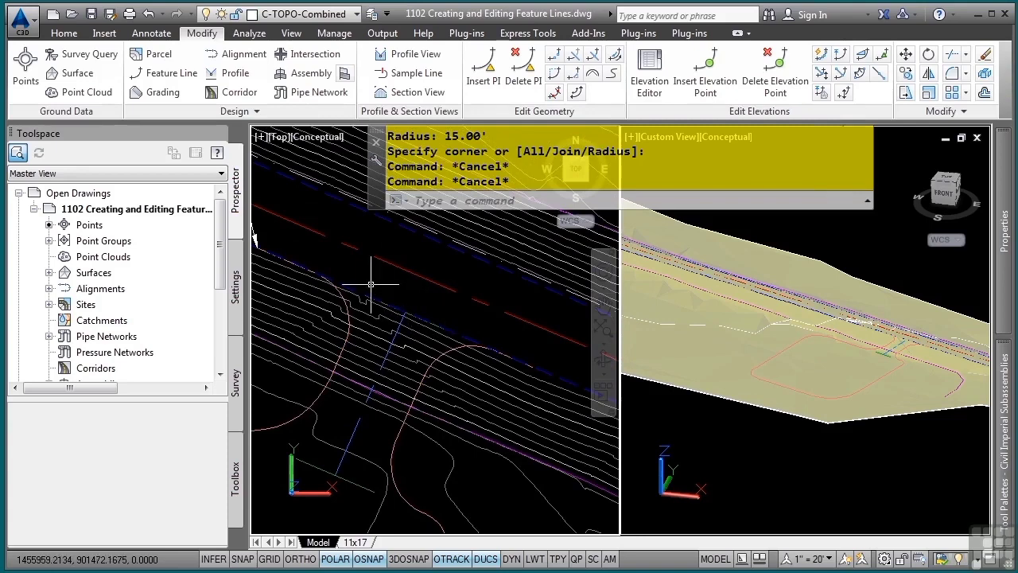
scroll(362, 321, "up", 2)
left_click(389, 321)
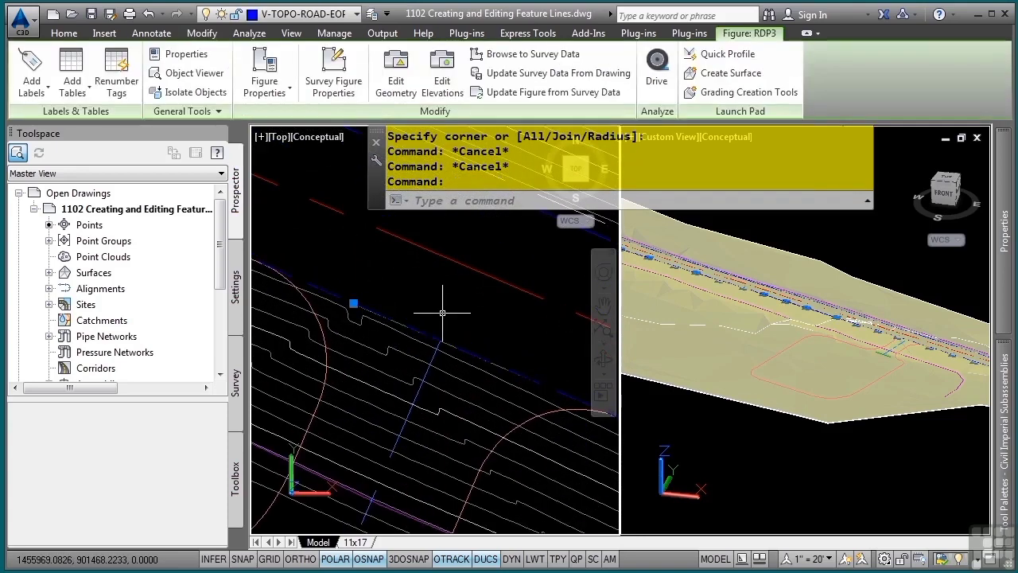
key("Escape")
key("Escape")
Stretch the west end of the road edge feature line across the driveway entrance to the start of the west fillet
left_click(392, 316)
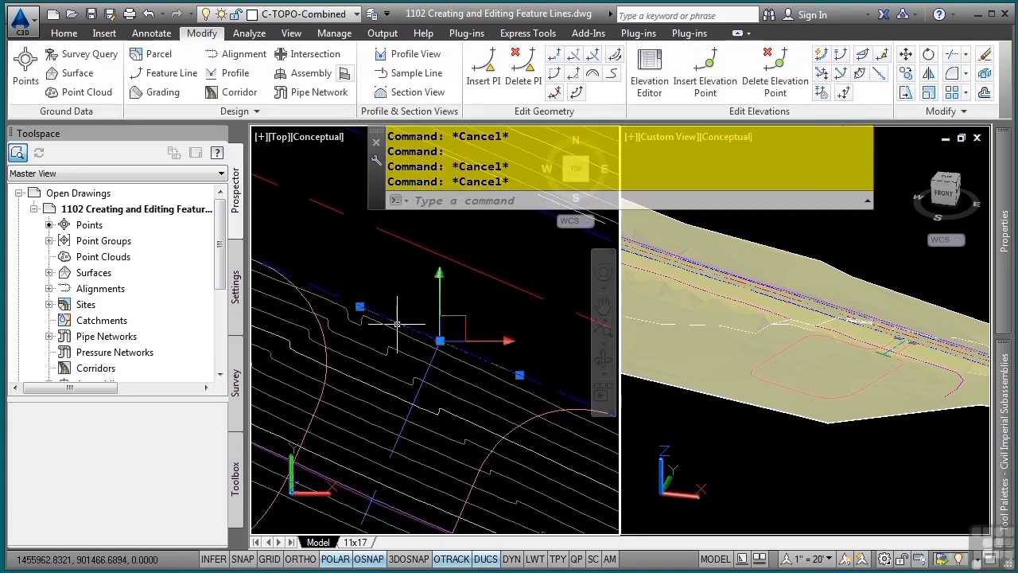
middle_click_drag(363, 284, 430, 316)
left_click(445, 338)
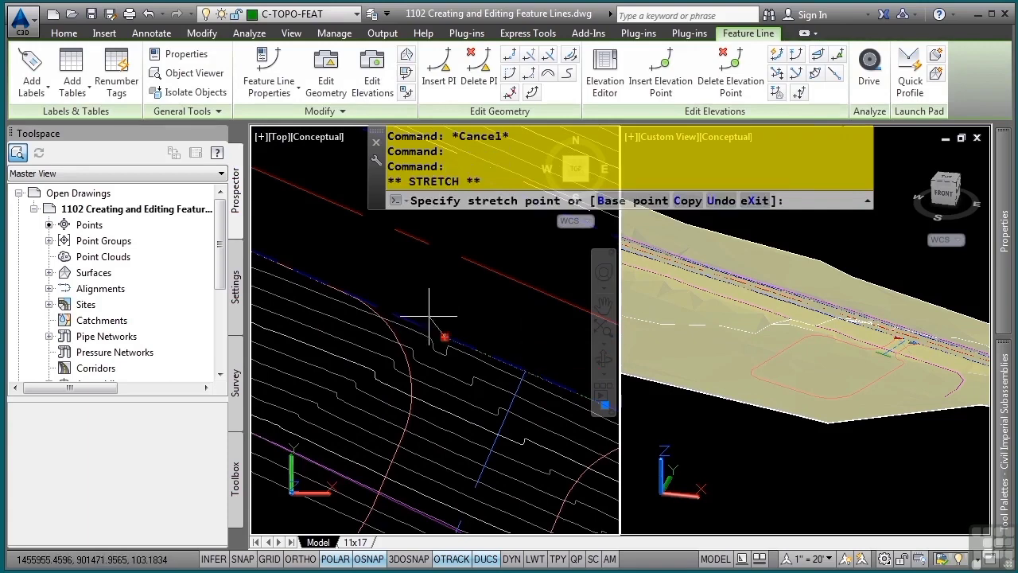
left_click(353, 290)
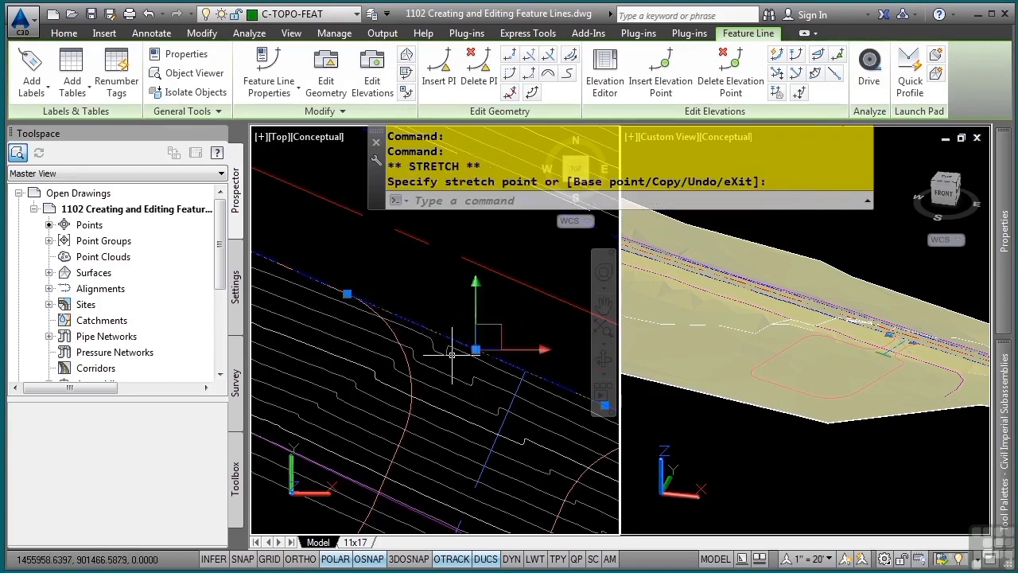
Stretch the east end of the driveway entrance feature line to the road end of the east fillet
middle_click_drag(474, 412, 287, 332)
middle_click_drag(477, 388, 404, 338)
left_click(348, 276)
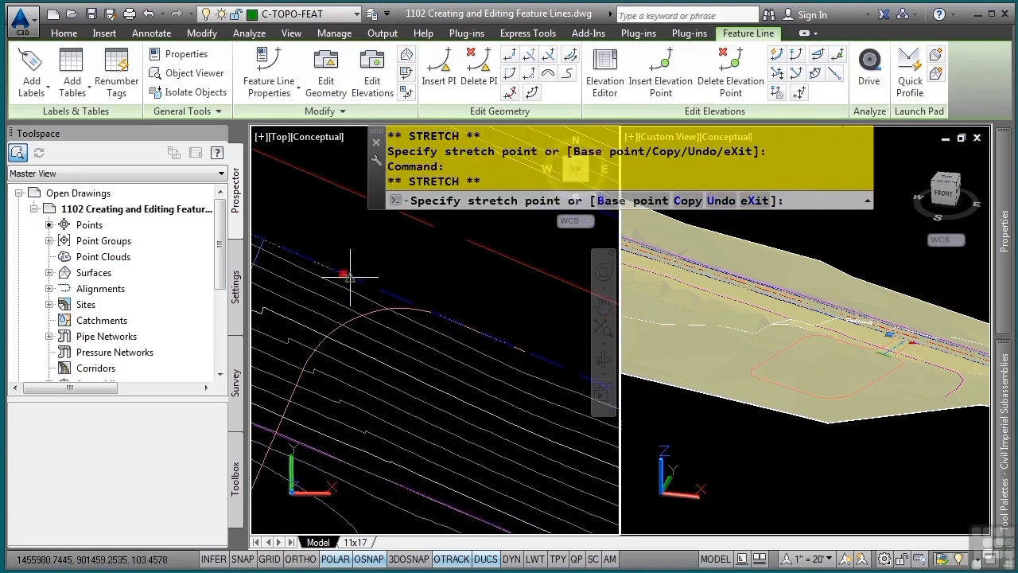
left_click(449, 334)
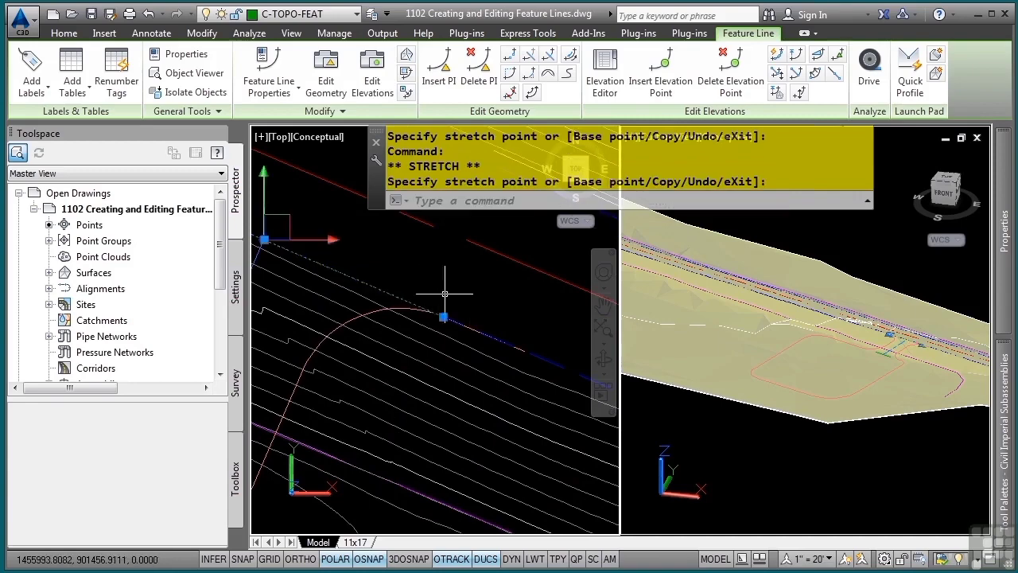
Insert elevation points at 5' increments along the feature line across the driveway entrance
middle_click_drag(454, 341, 504, 365)
scroll(441, 390, "up", 2)
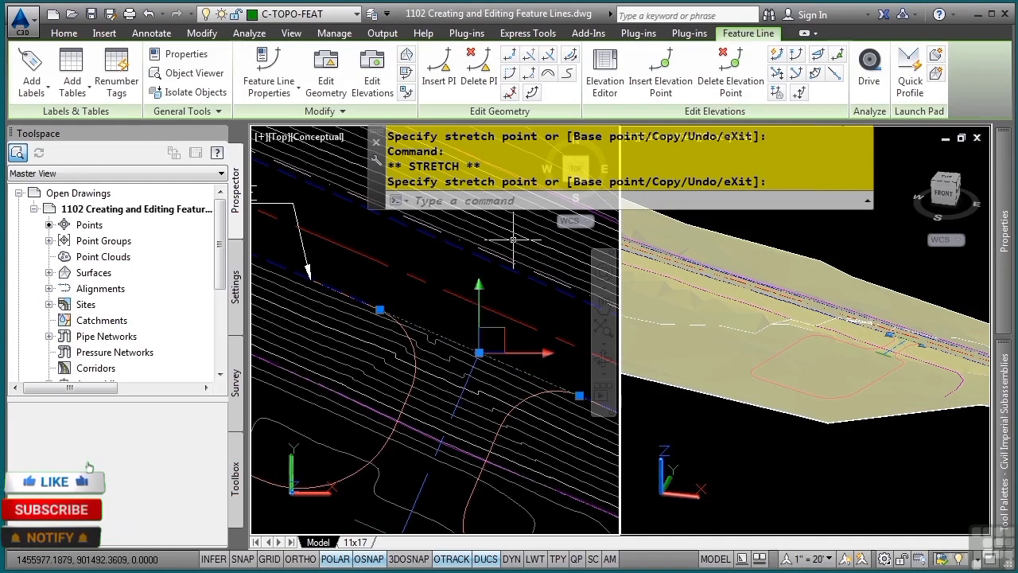
left_click(660, 70)
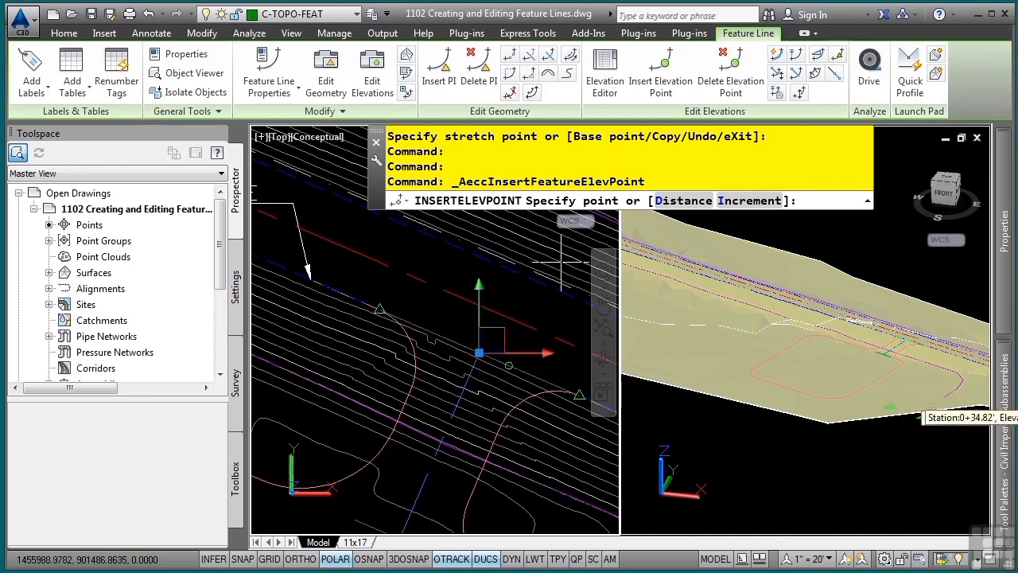
left_click(748, 200)
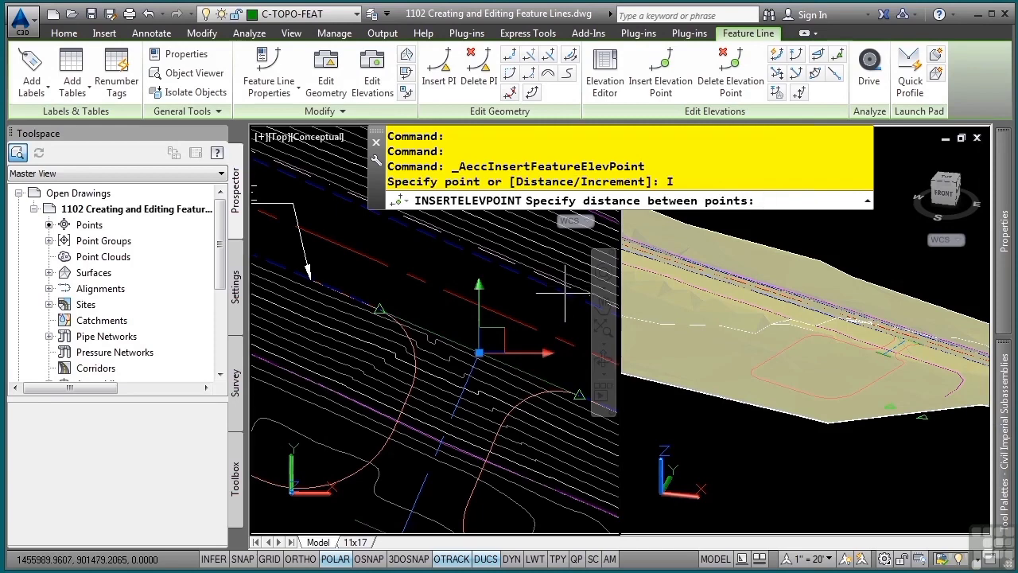
type("5")
key("Return")
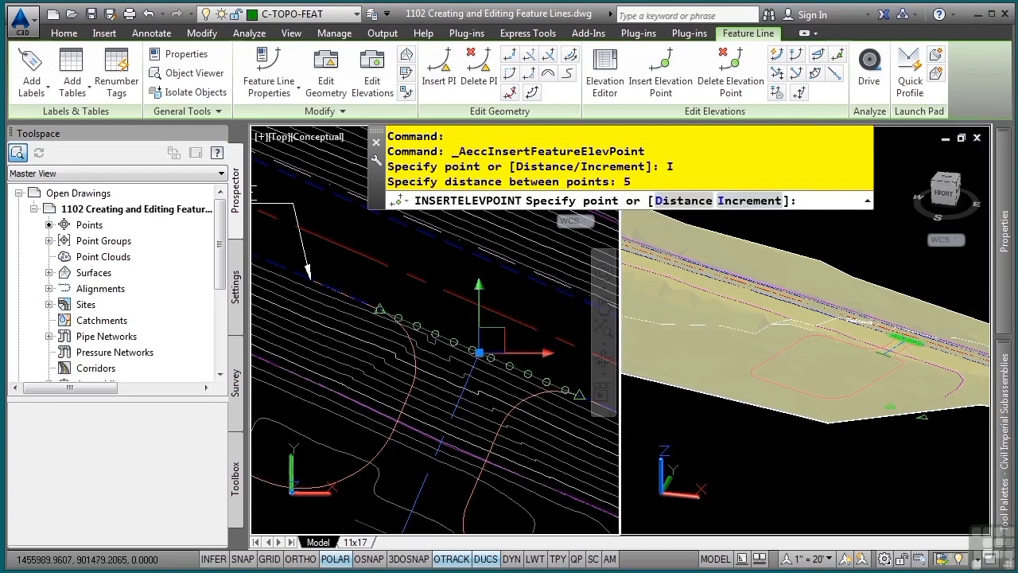
key("Return")
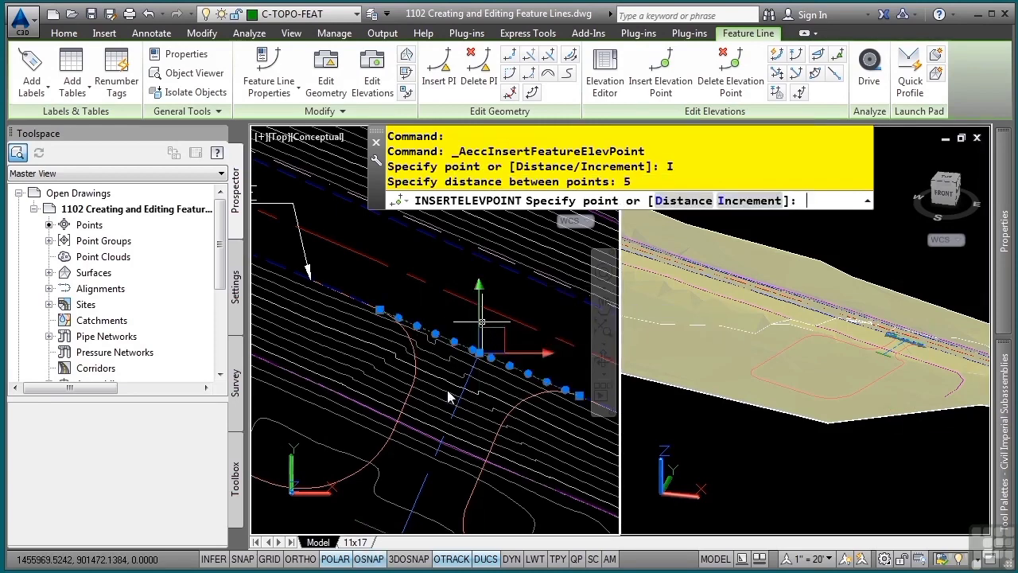
Finish the elevation point insertion on the driveway entrance line and clear the selection
middle_click_drag(424, 460, 420, 383)
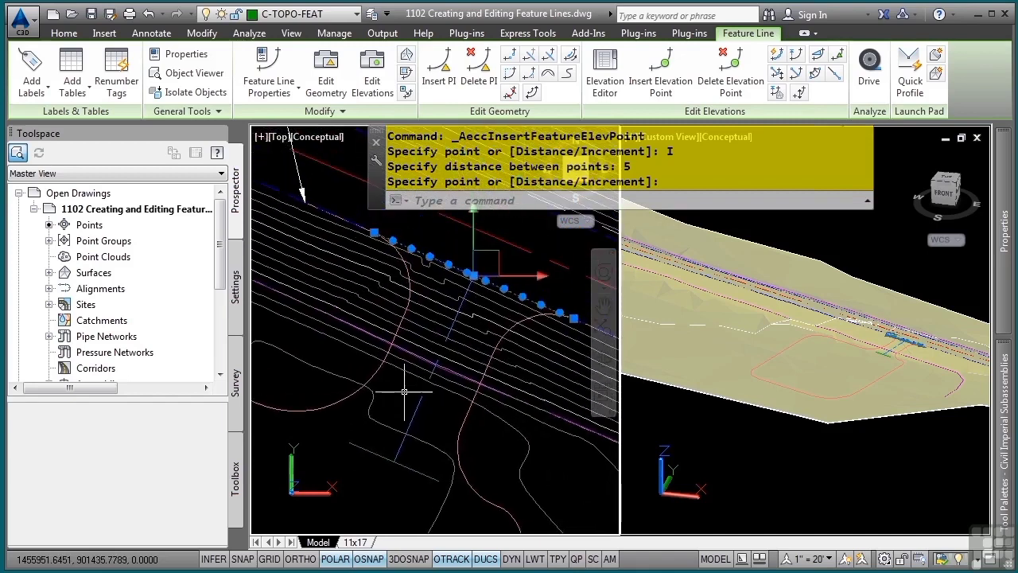
key("Return")
key("Escape")
key("Escape")
key("Escape")
key("Escape")
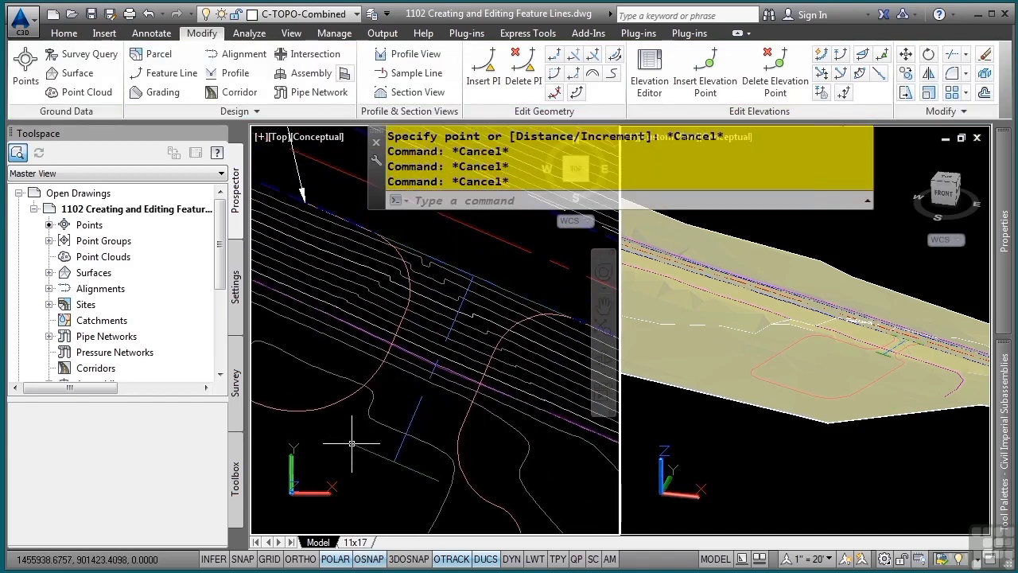
Stretch the west end of the short feature line at the driveway's parking lot end to the parking lot end of the west fillet
left_click(356, 445)
scroll(344, 471, "up", 2)
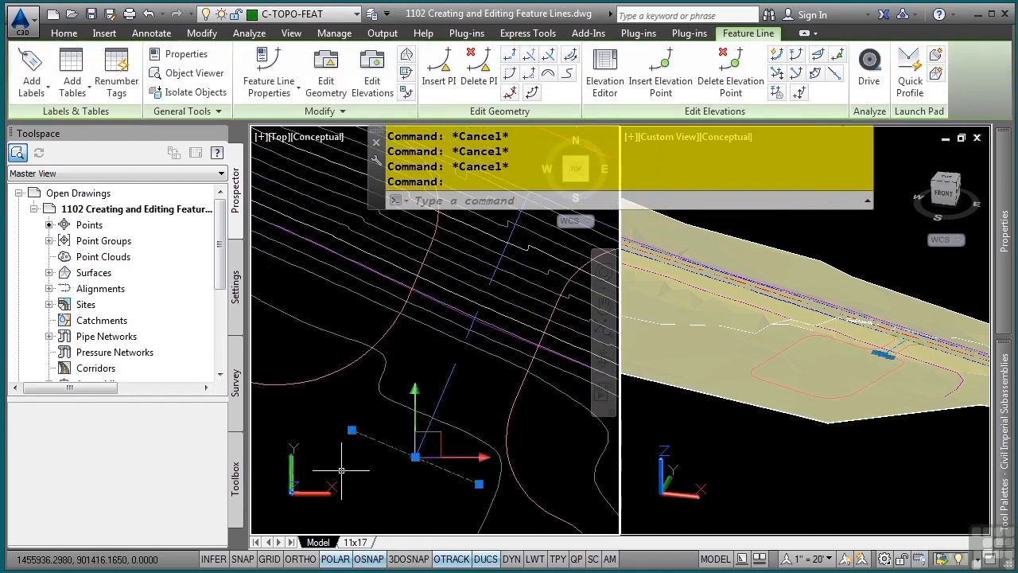
left_click(351, 429)
middle_click_drag(352, 430, 570, 429)
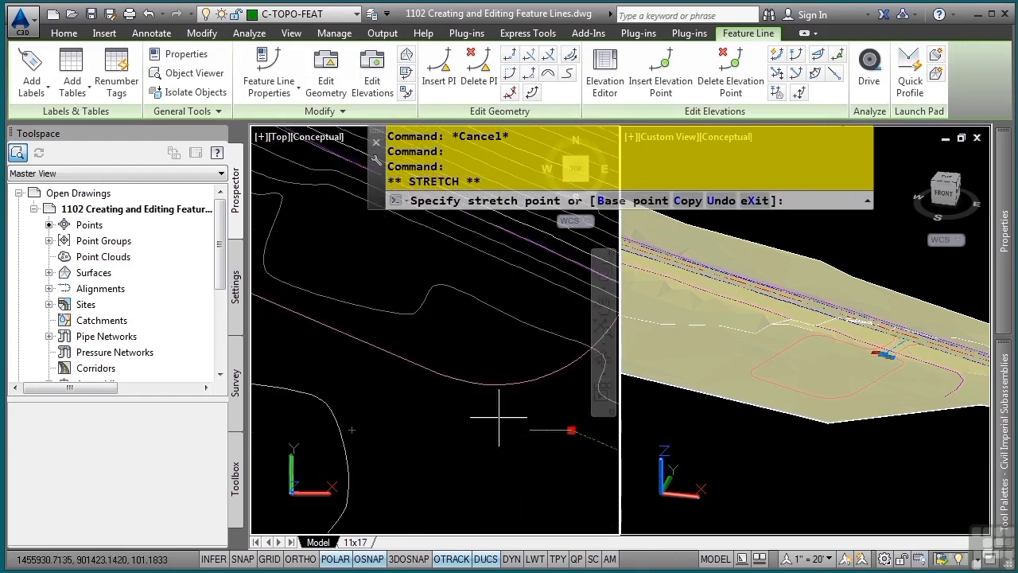
left_click(435, 375)
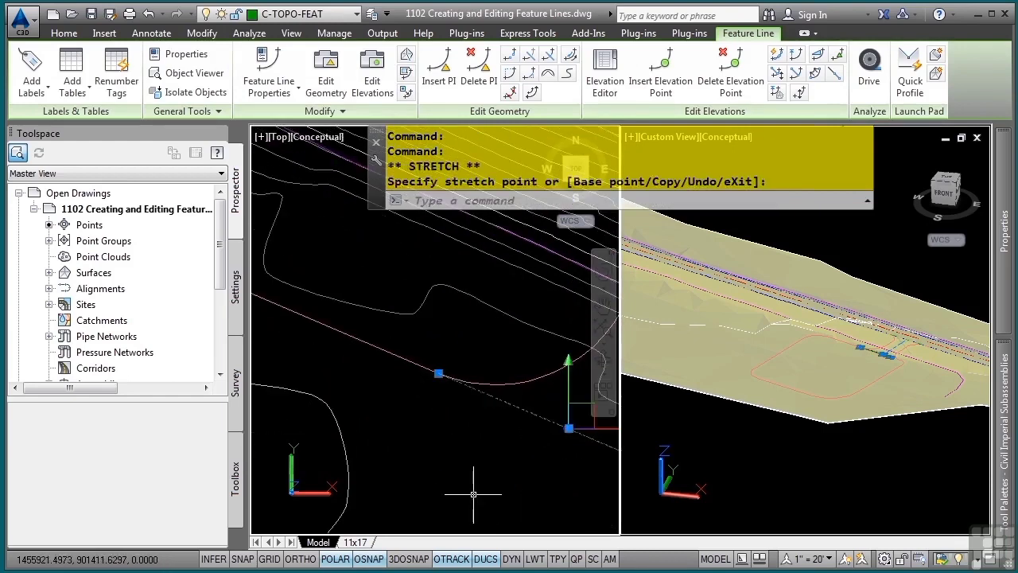
Stretch the east end of the same feature line to the parking lot end of the east driveway curve and check it in 3D
middle_click_drag(581, 523, 333, 395)
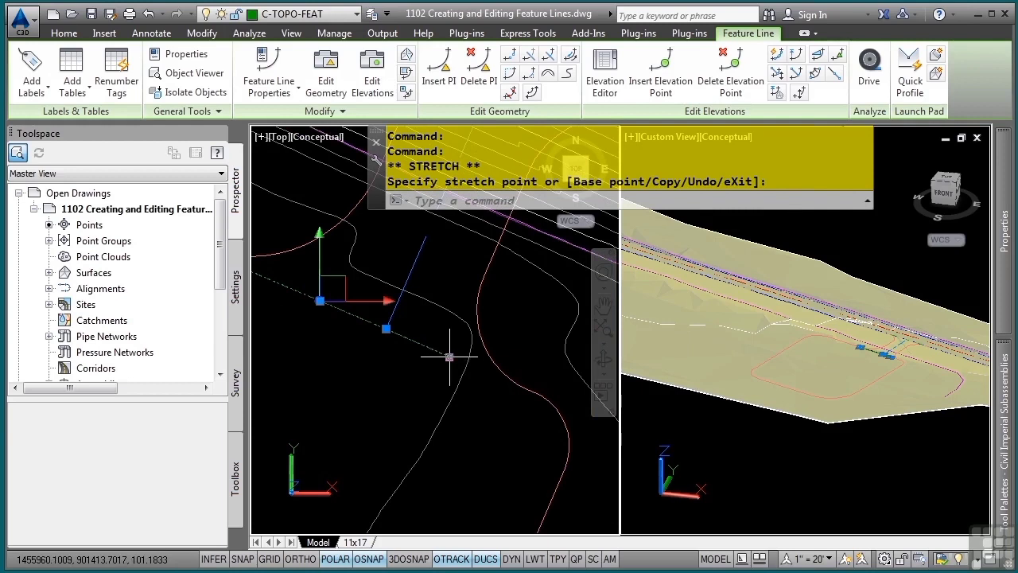
left_click(449, 357)
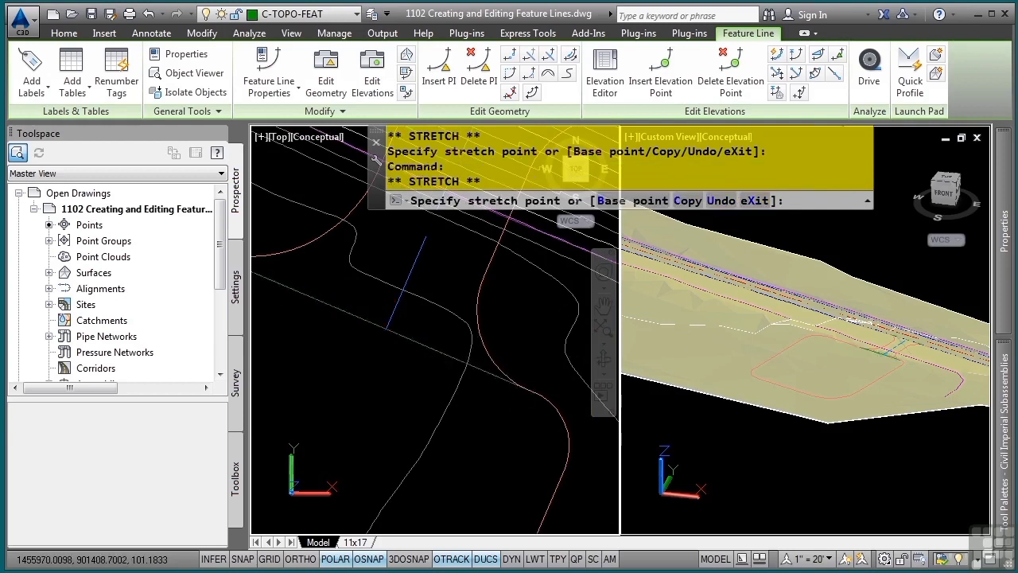
left_click(529, 389)
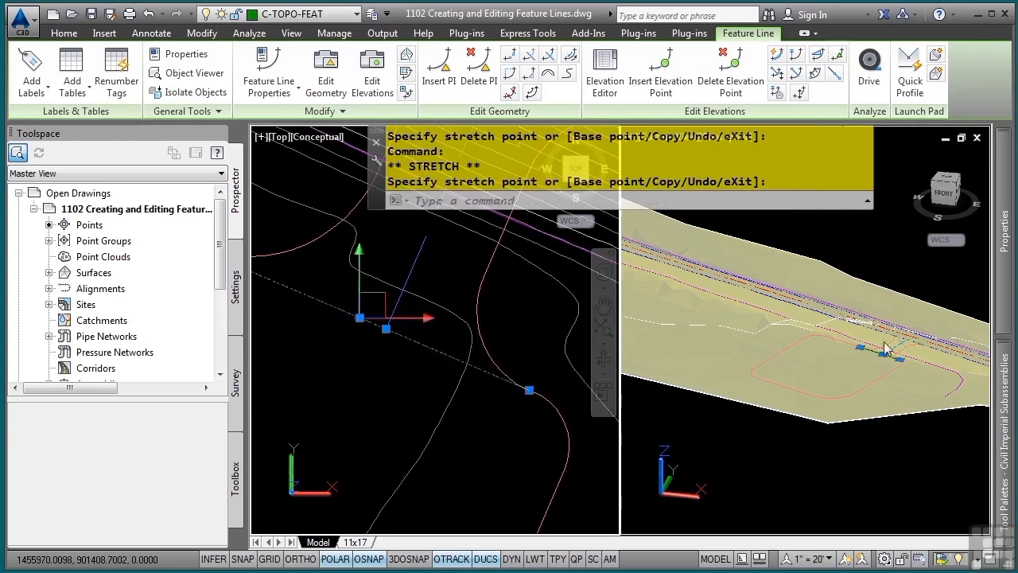
left_click(906, 290)
scroll(877, 364, "up", 5)
middle_click_drag(875, 347, 753, 382)
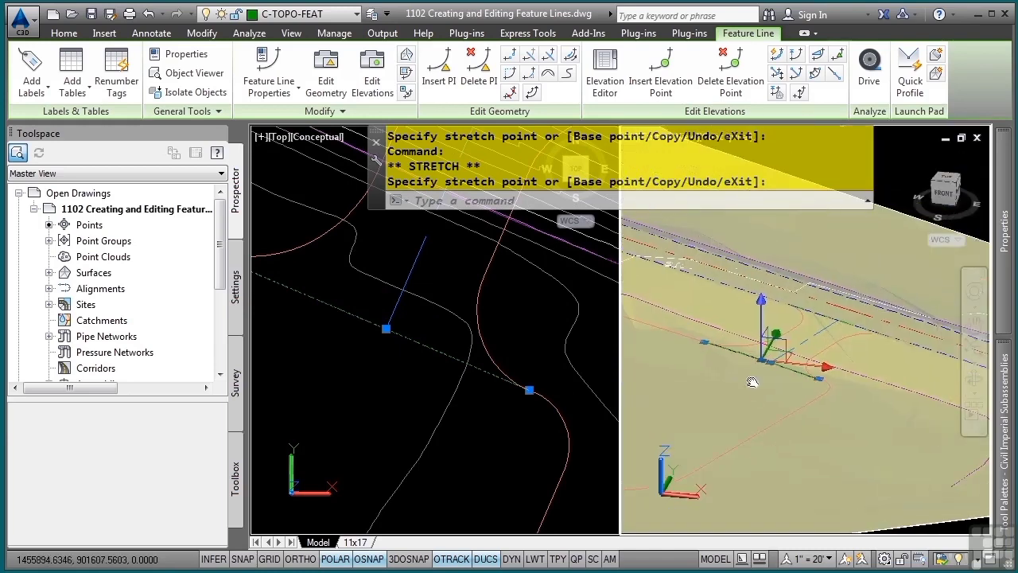
scroll(771, 384, "down", 2)
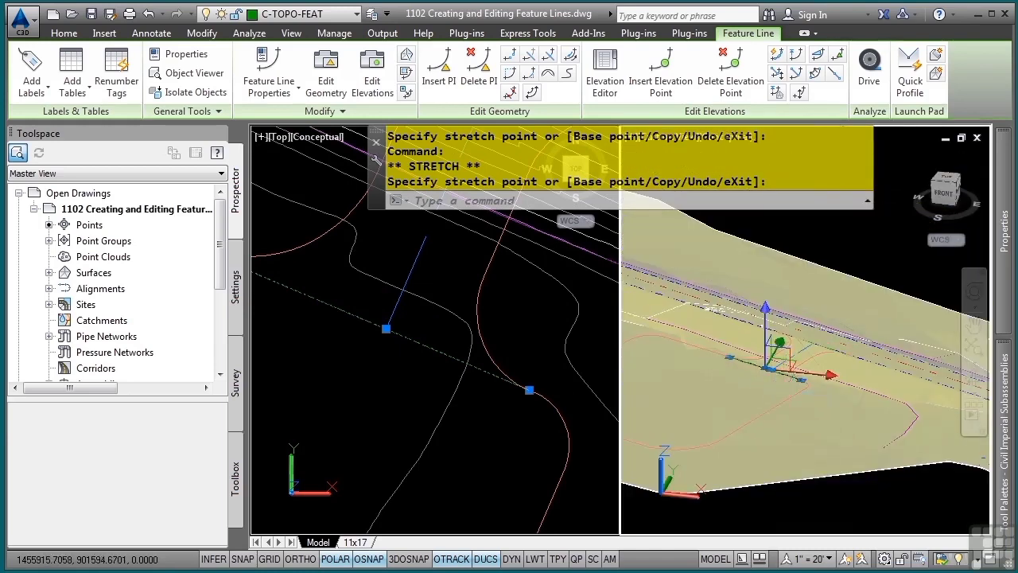
Insert elevation points at 5' increments along the feature line between the driveway and the parking lot, and clear the selection
left_click(433, 348)
key("Escape")
key("Escape")
left_click(433, 345)
left_click(425, 356)
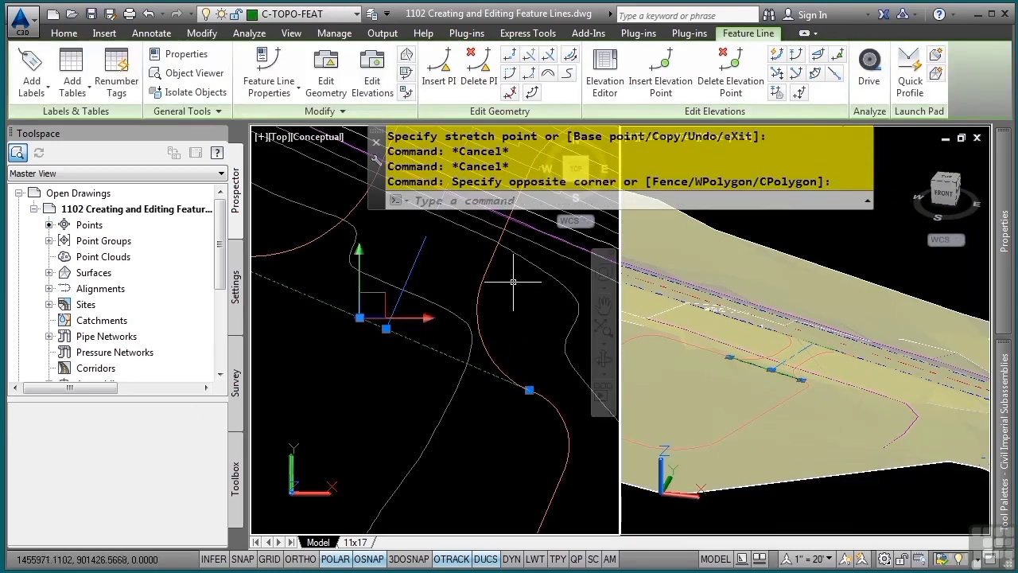
scroll(475, 481, "down", 2)
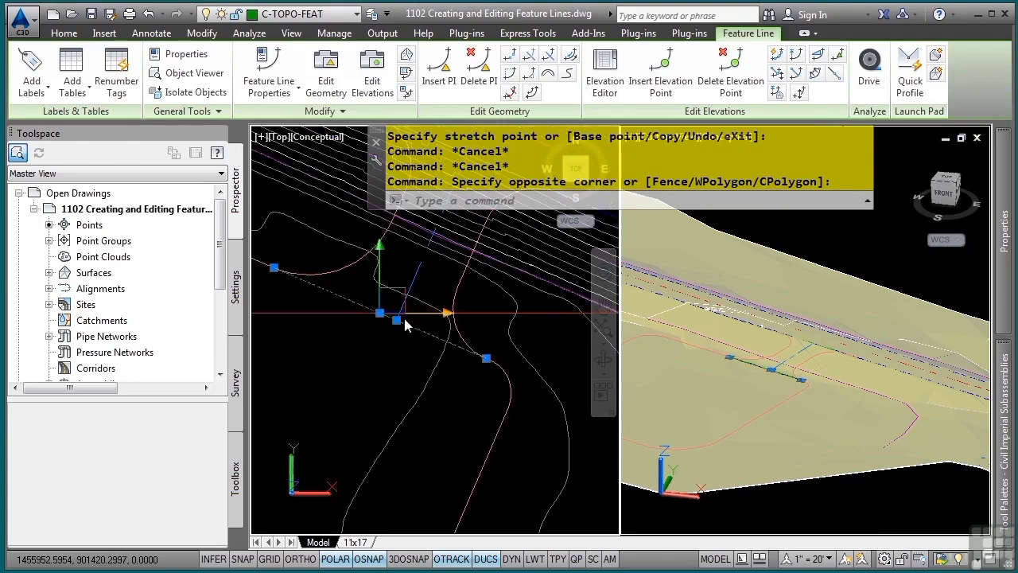
left_click(671, 86)
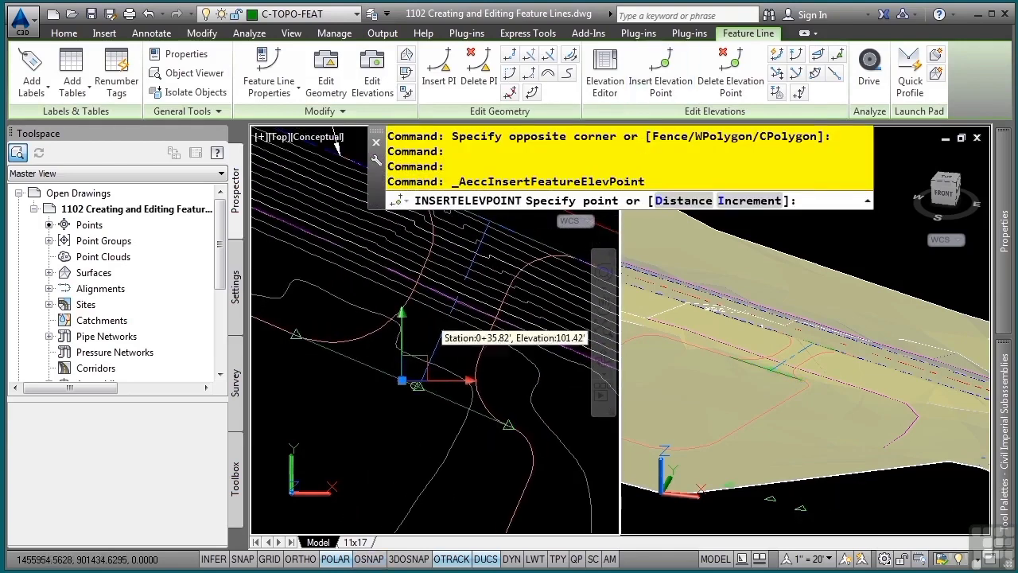
left_click(749, 200)
type("5")
key("Return")
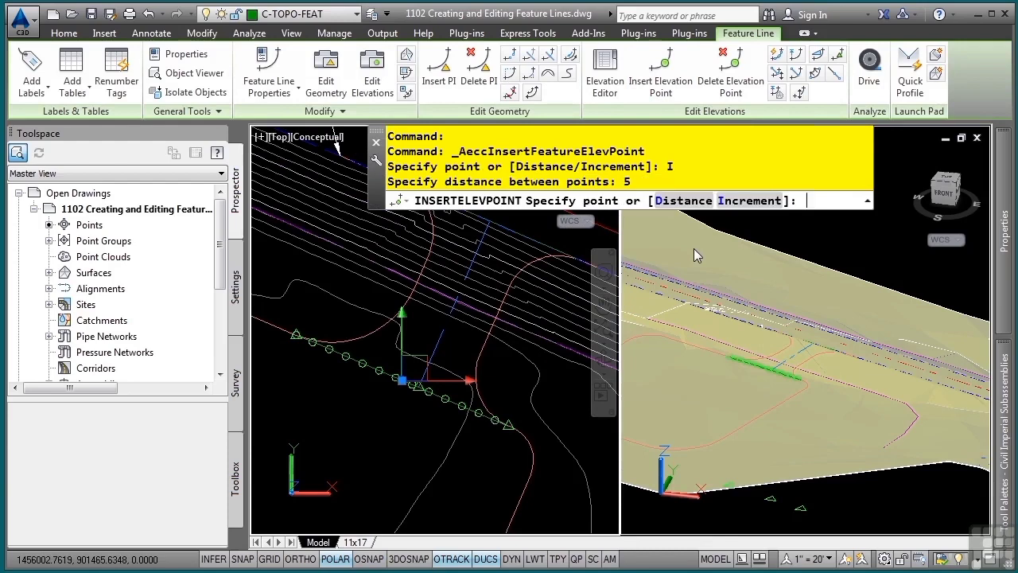
key("Escape")
key("Escape")
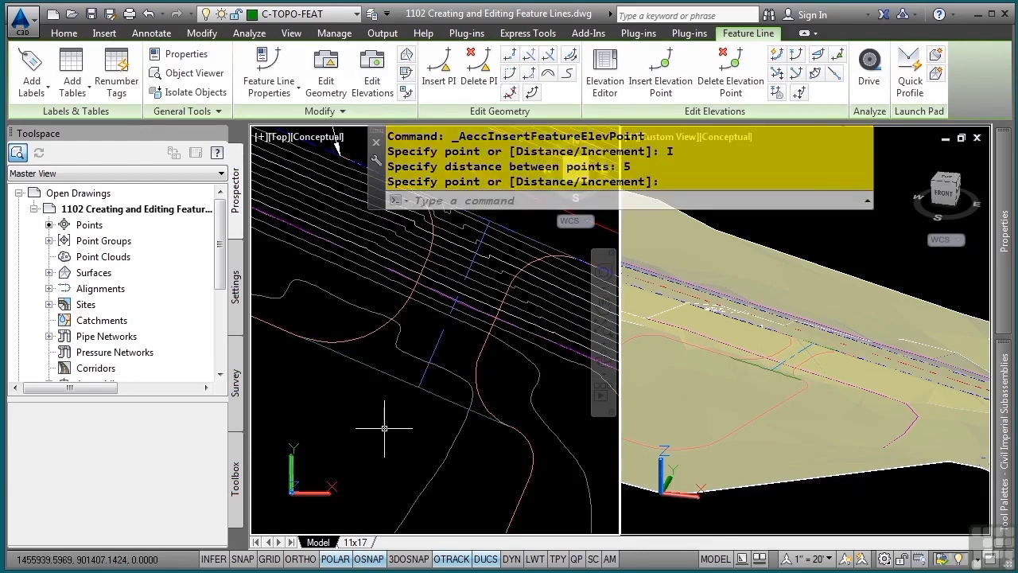
Select all similar feature lines, examine them from a tilted angle in the Object Viewer, and clear the selection
left_click(371, 367)
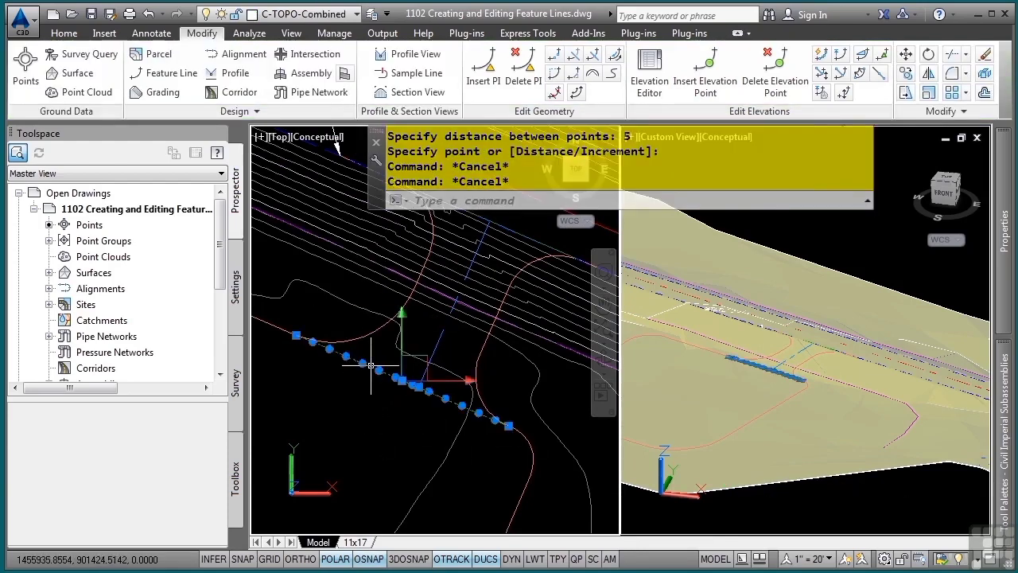
left_click(316, 333)
left_click(294, 355)
right_click(338, 398)
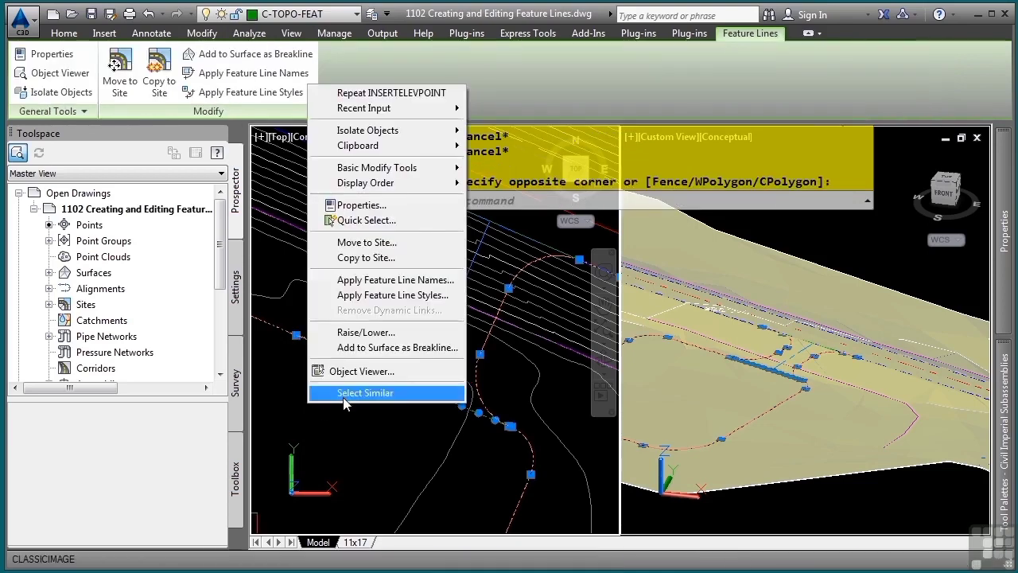
left_click(359, 390)
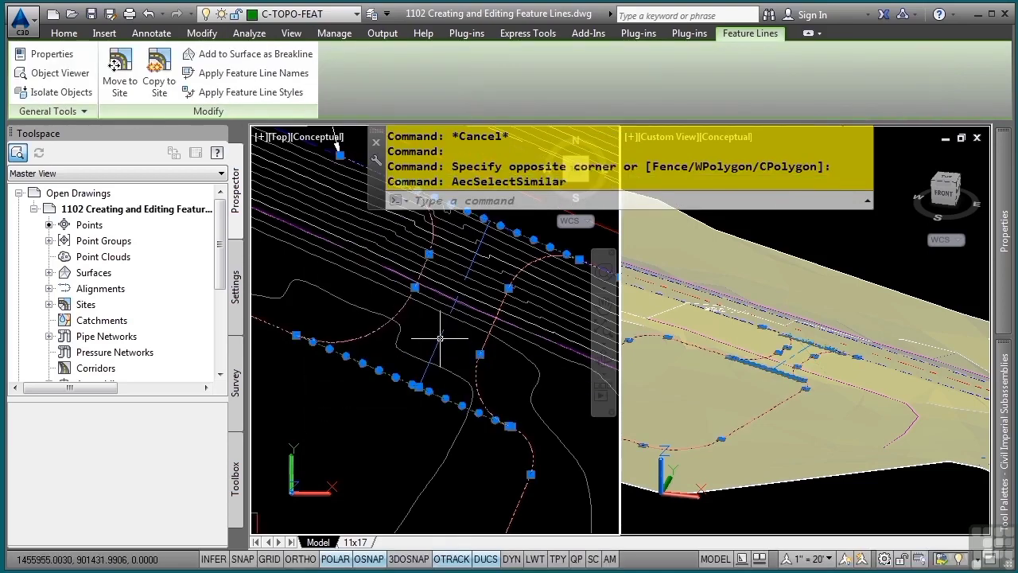
left_click(64, 77)
left_click_drag(469, 302, 523, 377)
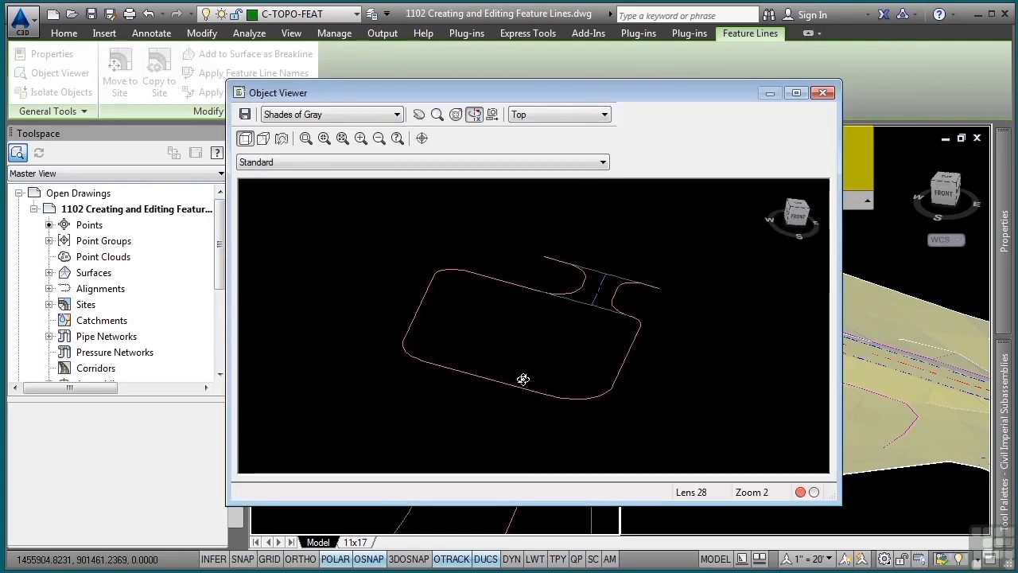
key("Escape")
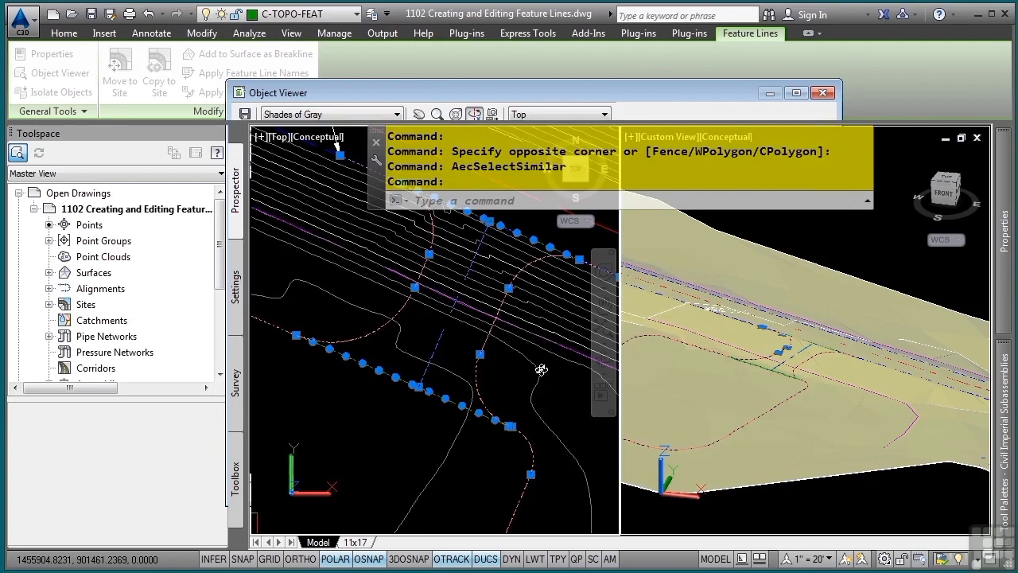
key("Escape")
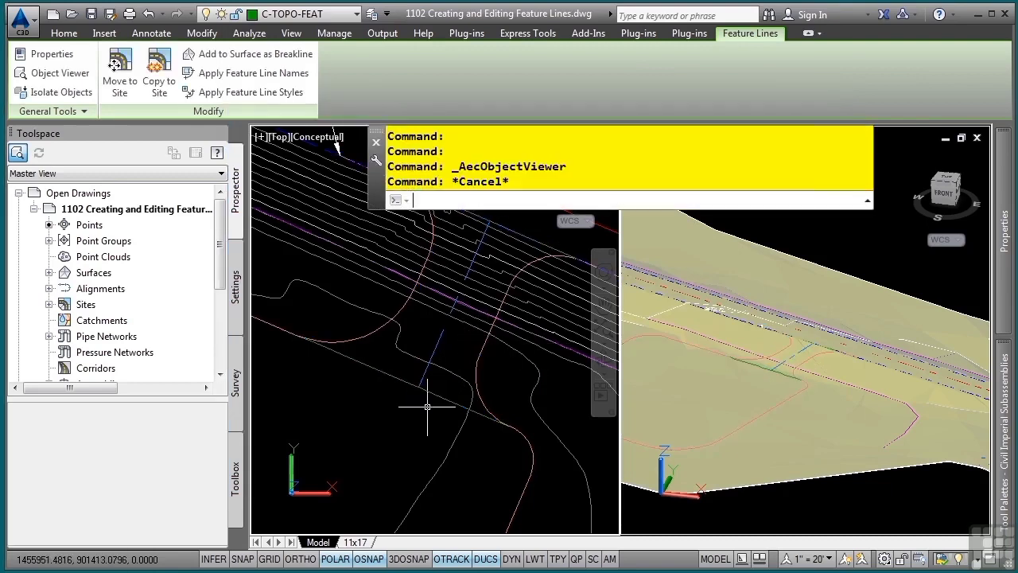
key("Escape")
key("Escape")
left_click(373, 365)
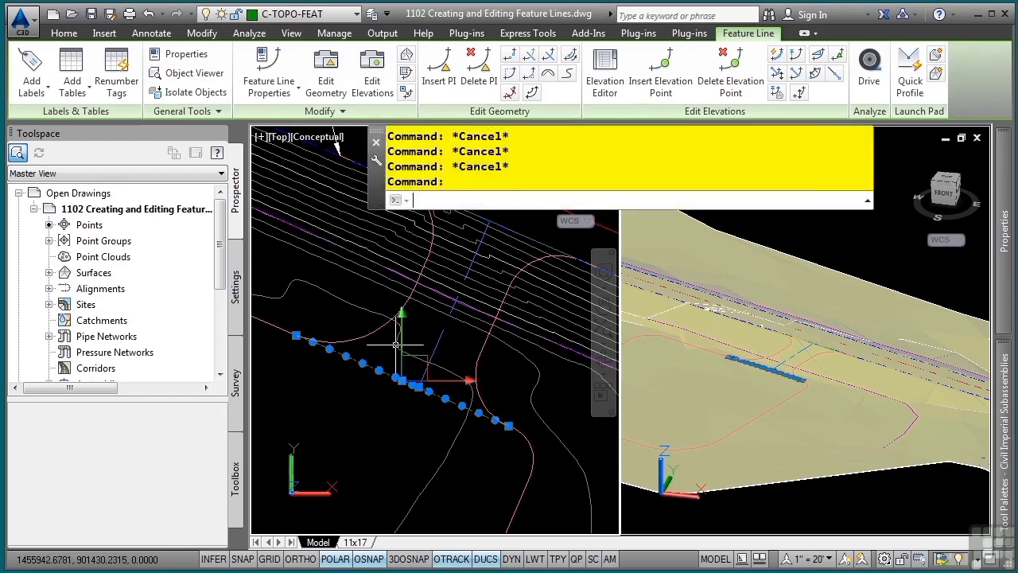
key("Escape")
key("Escape")
scroll(345, 357, "up", 2)
scroll(346, 358, "down", 3)
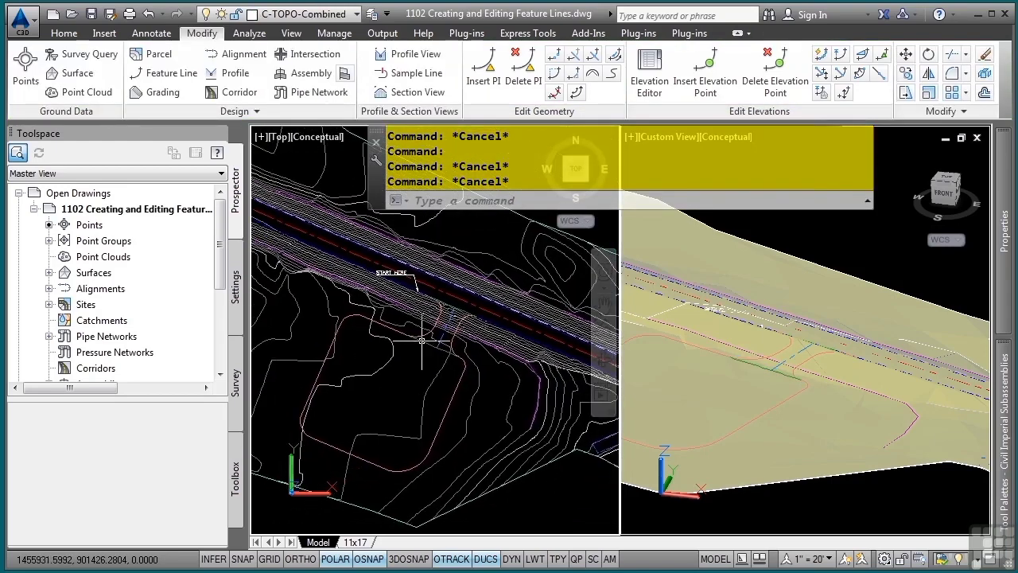
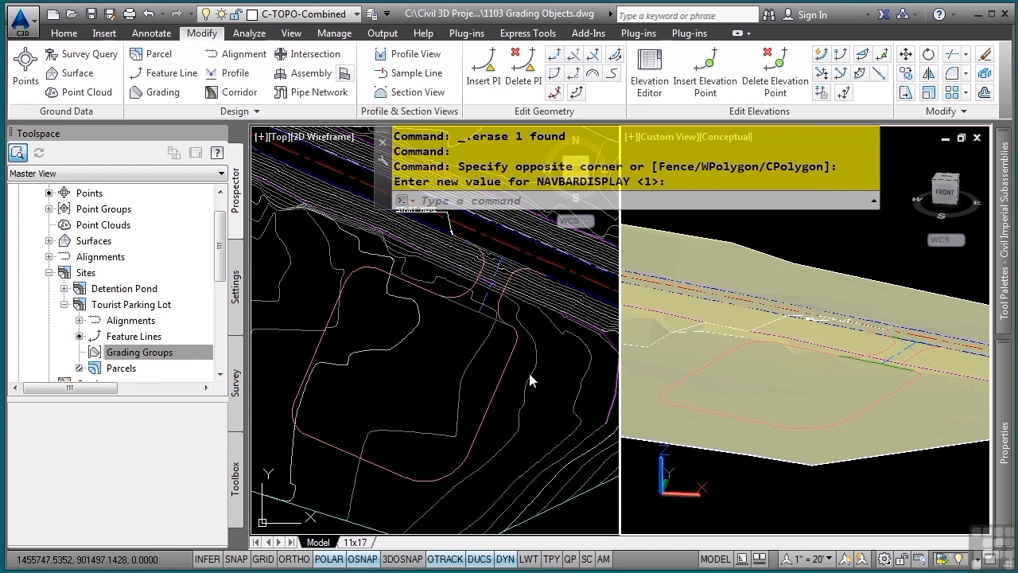
Examine the grading criteria of the Basic Set in the drawing's grading settings, and return to the Prospector tree
left_click(237, 295)
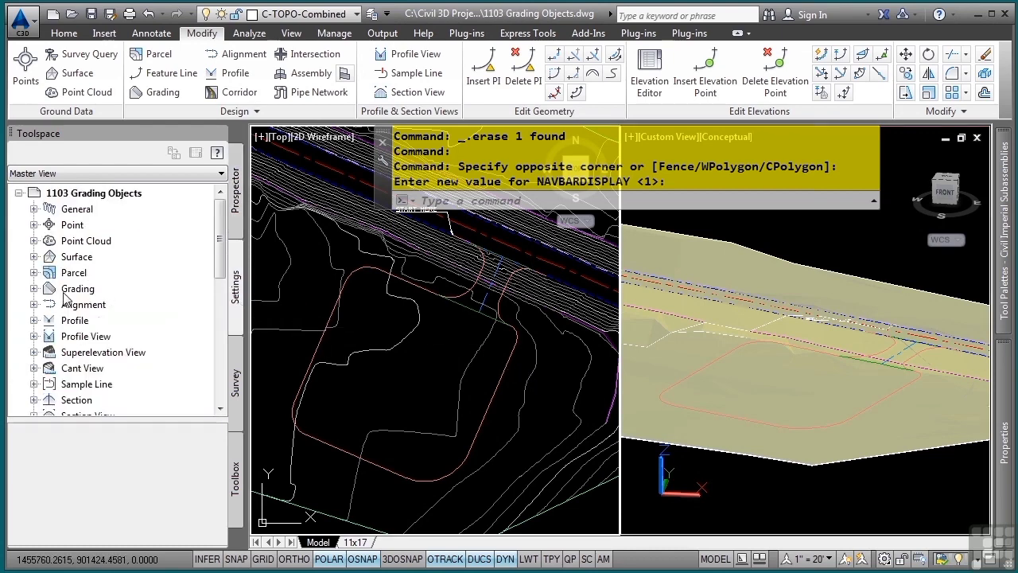
left_click(34, 289)
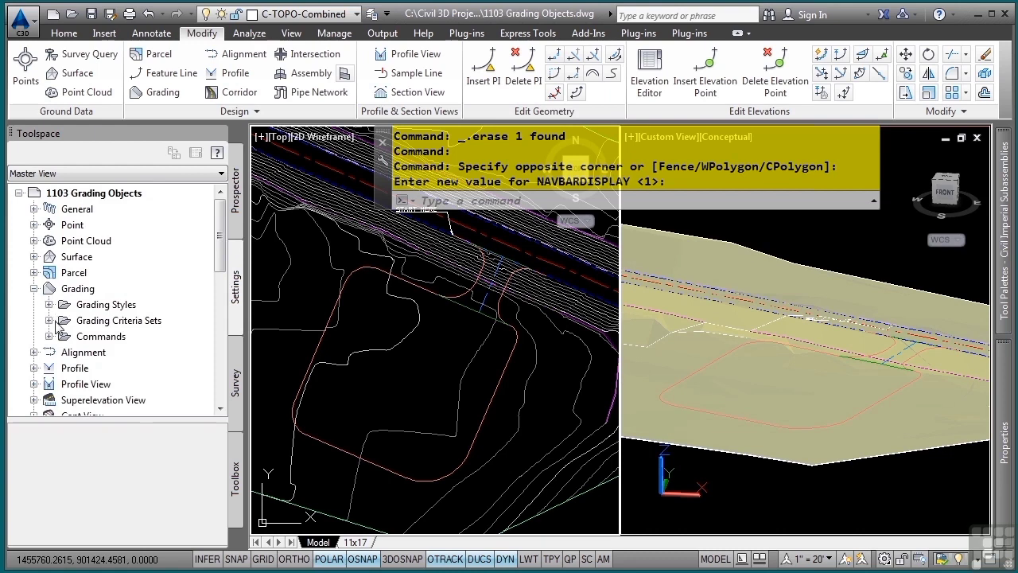
left_click(49, 320)
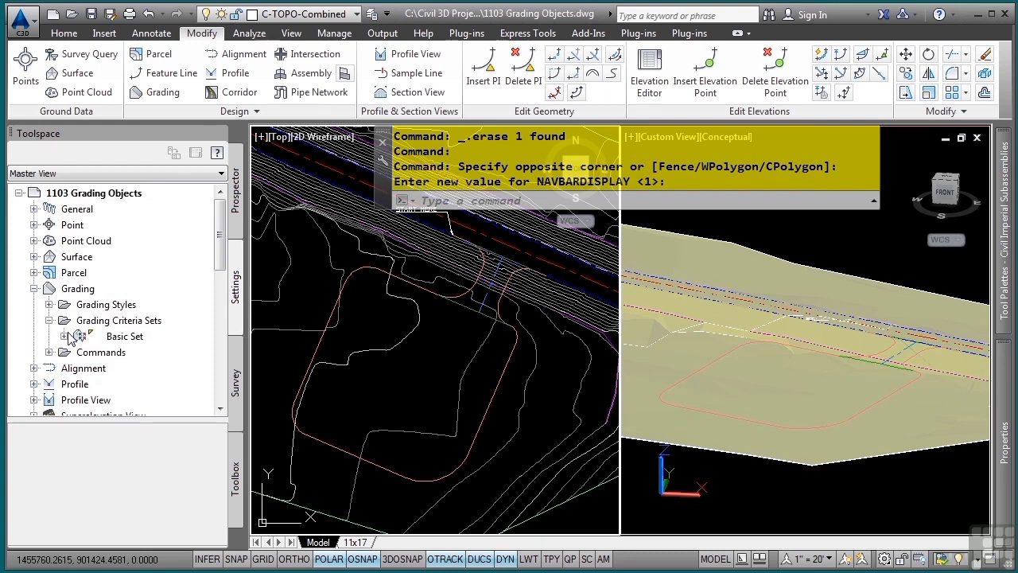
left_click(64, 336)
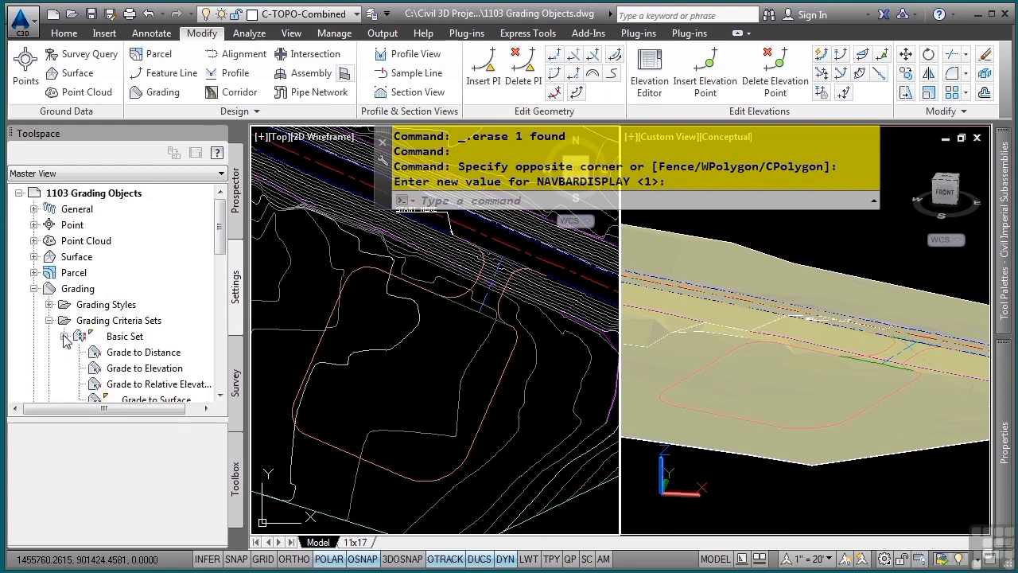
scroll(78, 341, "down", 2)
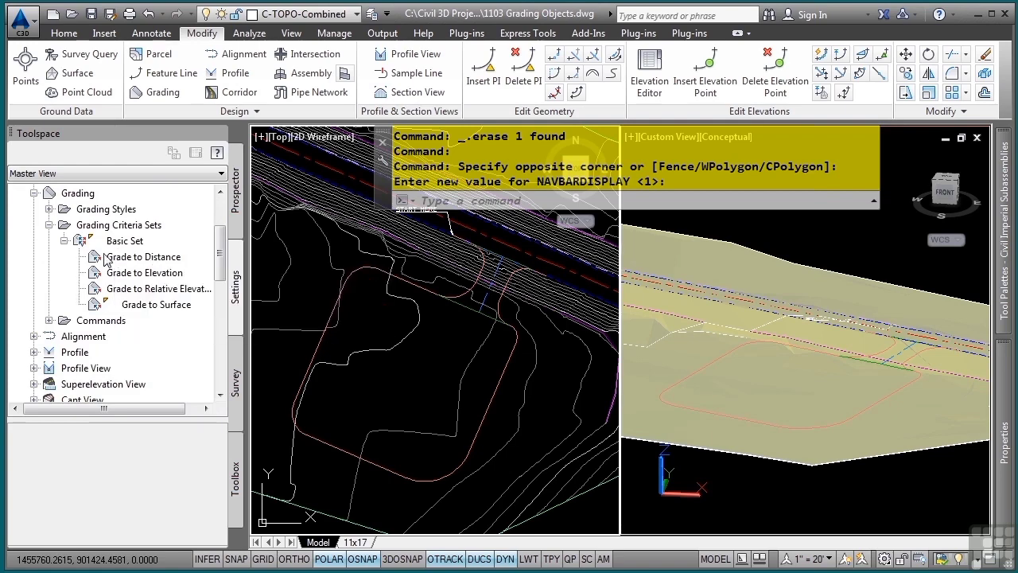
left_click(50, 225)
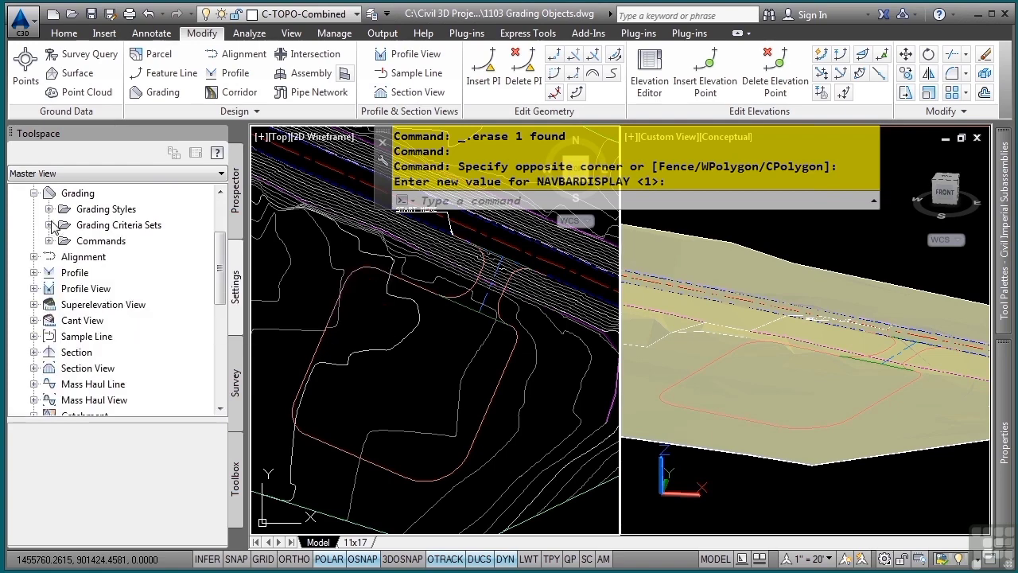
left_click(236, 200)
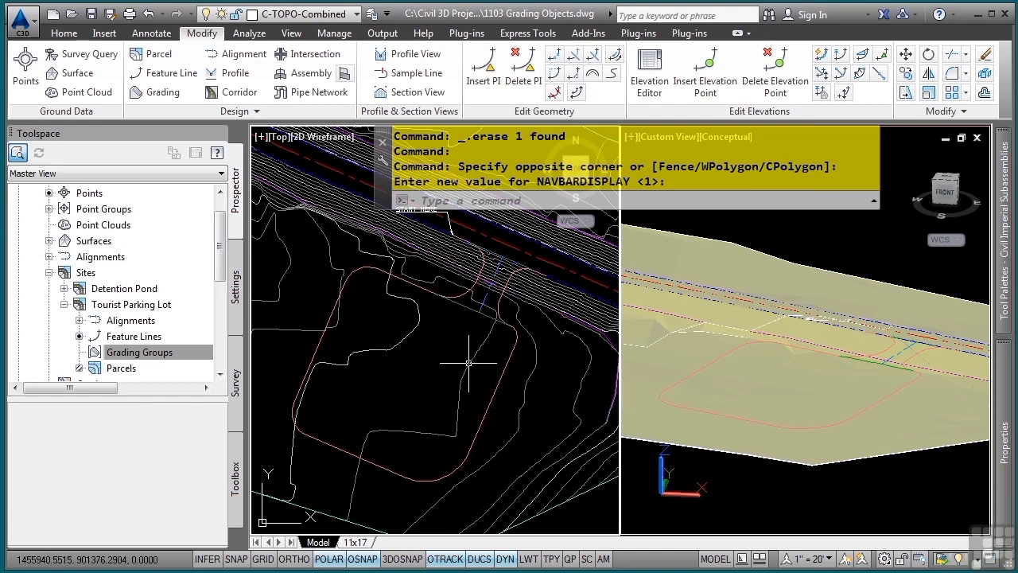
Select the parking lot feature line and open the Grading Creation Tools for it
mouse_move(468, 363)
mouse_move(506, 368)
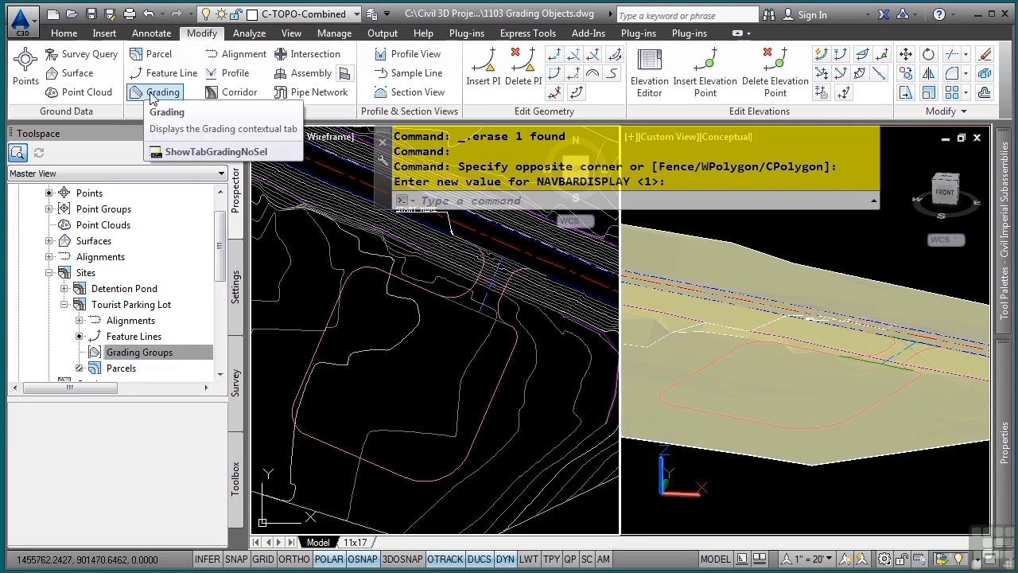
left_click(496, 385)
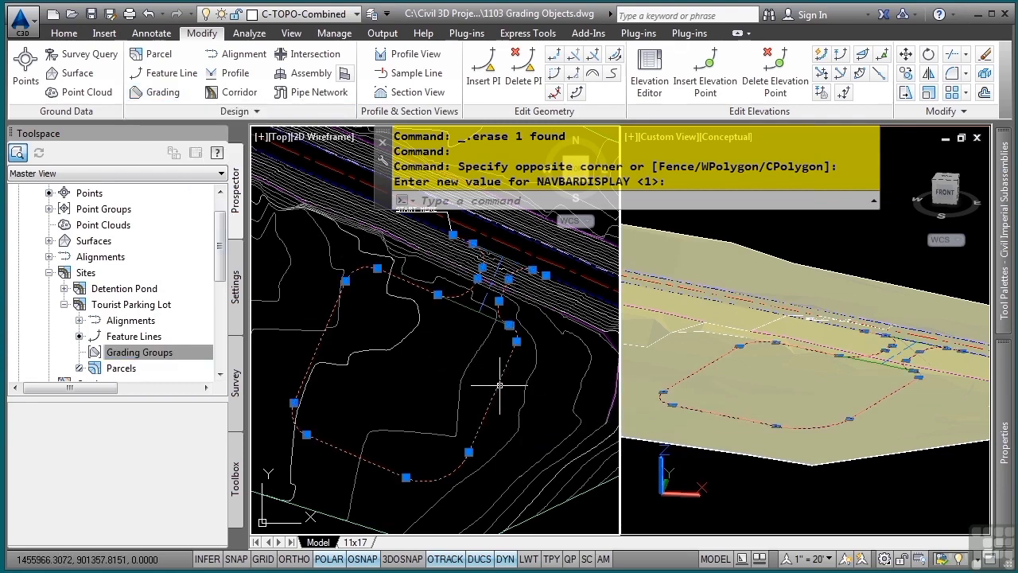
mouse_move(390, 347)
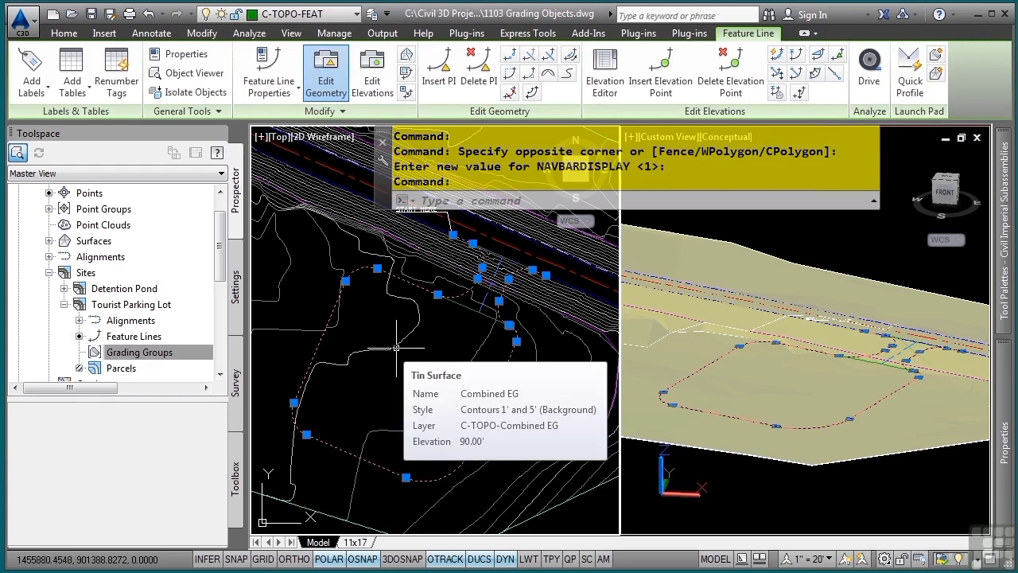
left_click(935, 55)
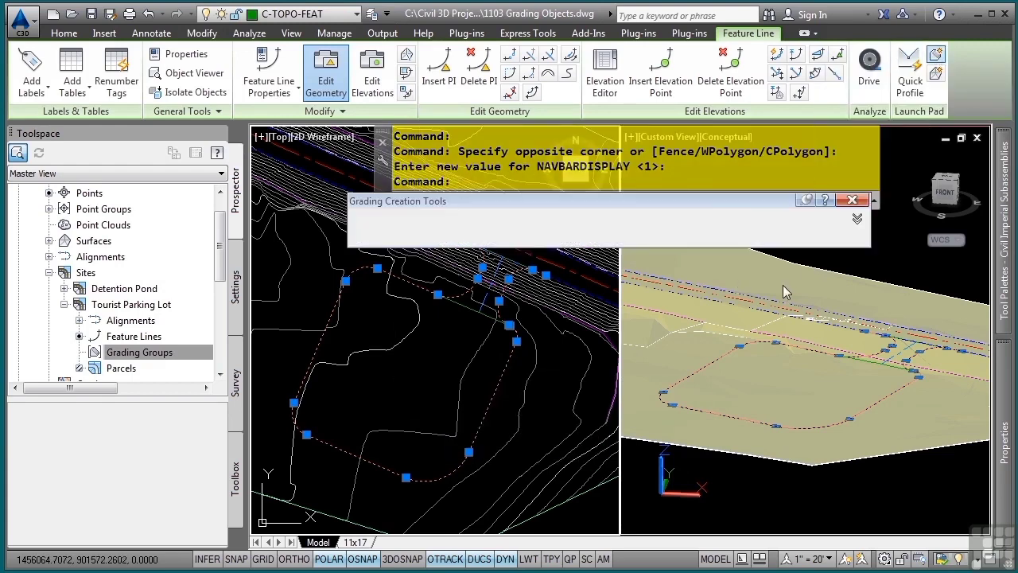
Create a grading group named Parking Lot in the Tourist Parking Lot site and set Combined EG as the target surface
left_click_drag(703, 209, 634, 280)
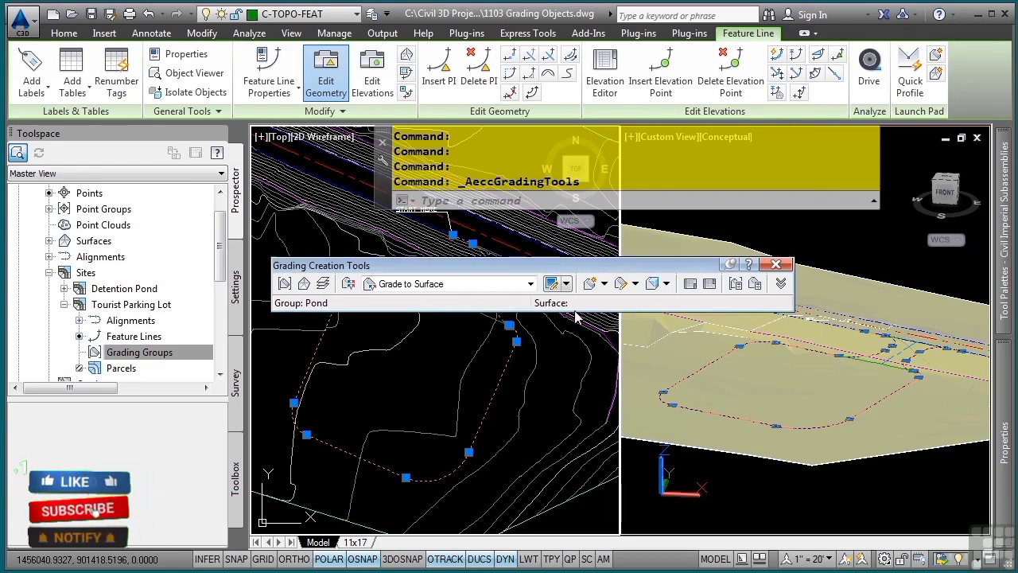
left_click(285, 285)
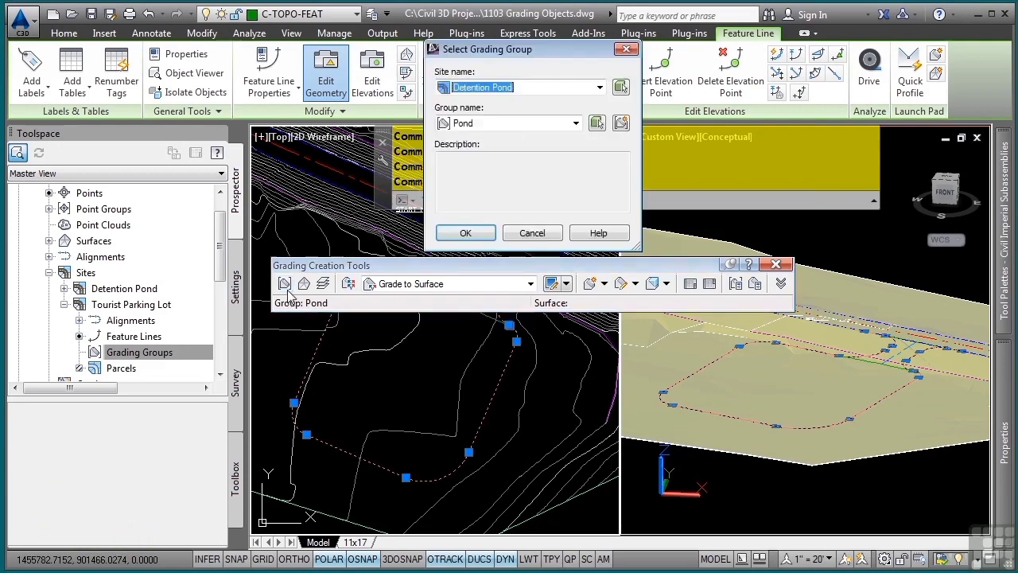
left_click(536, 90)
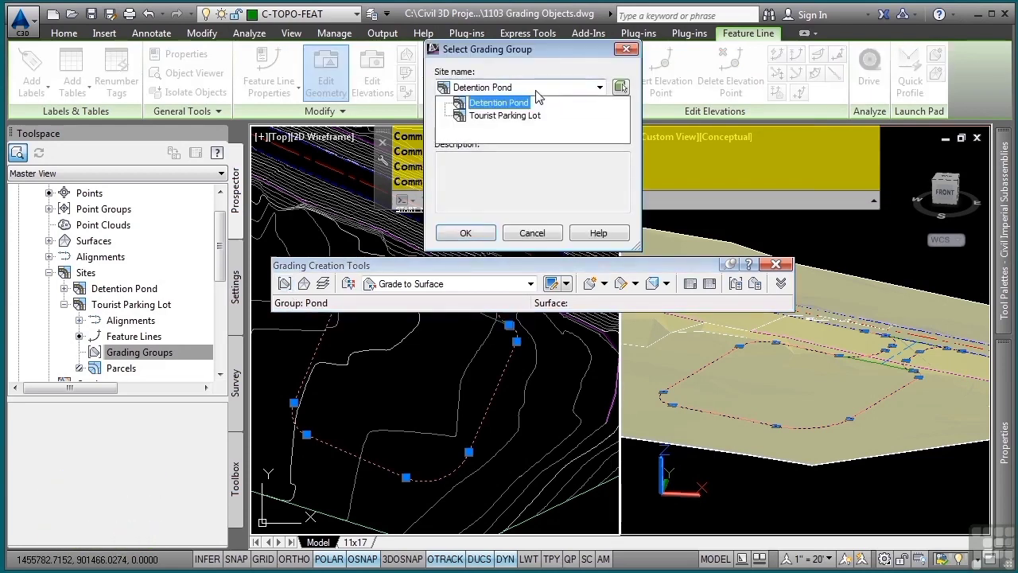
left_click(504, 116)
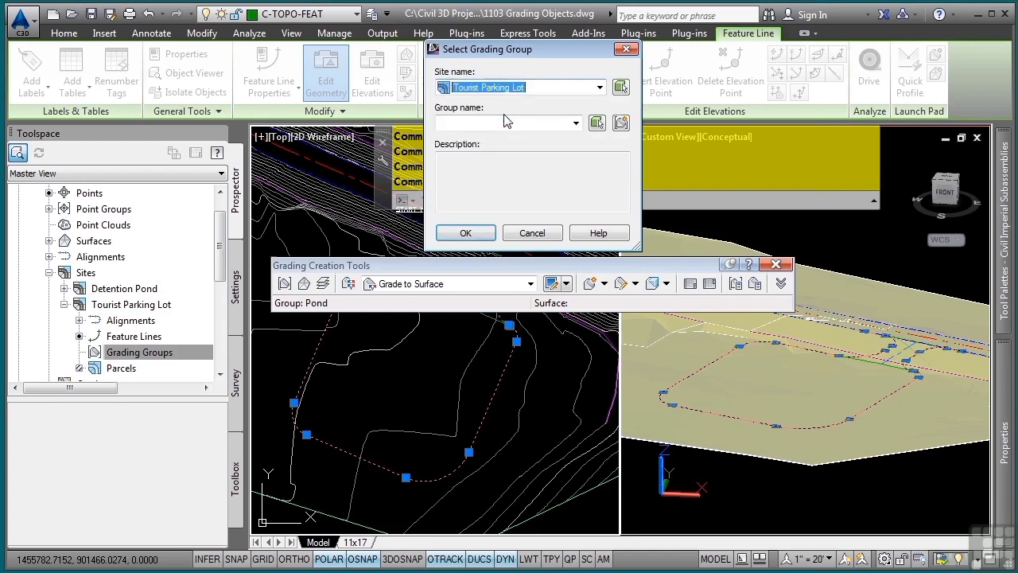
left_click(559, 126)
left_click(559, 126)
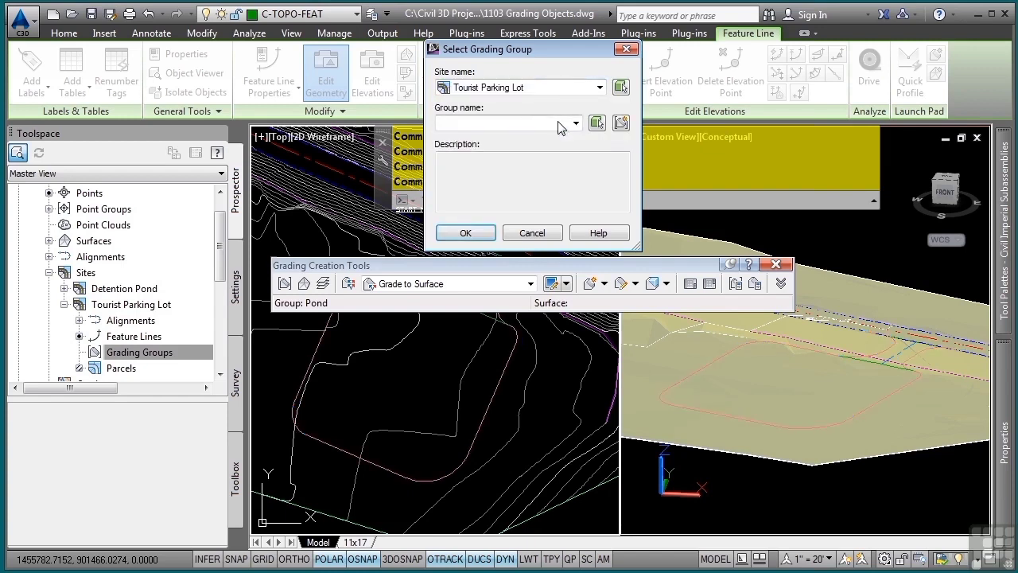
left_click(620, 124)
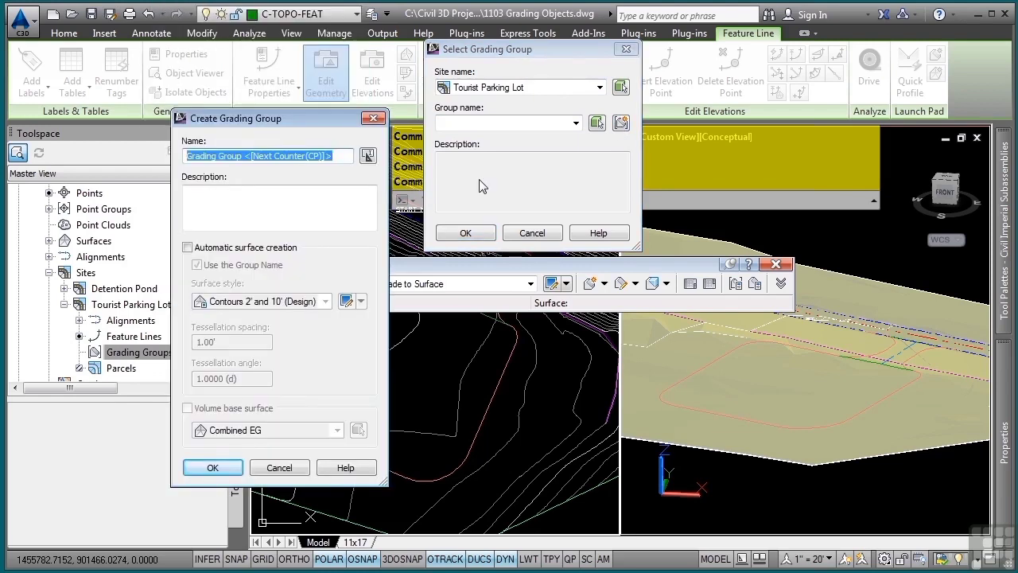
type("Parking Lot")
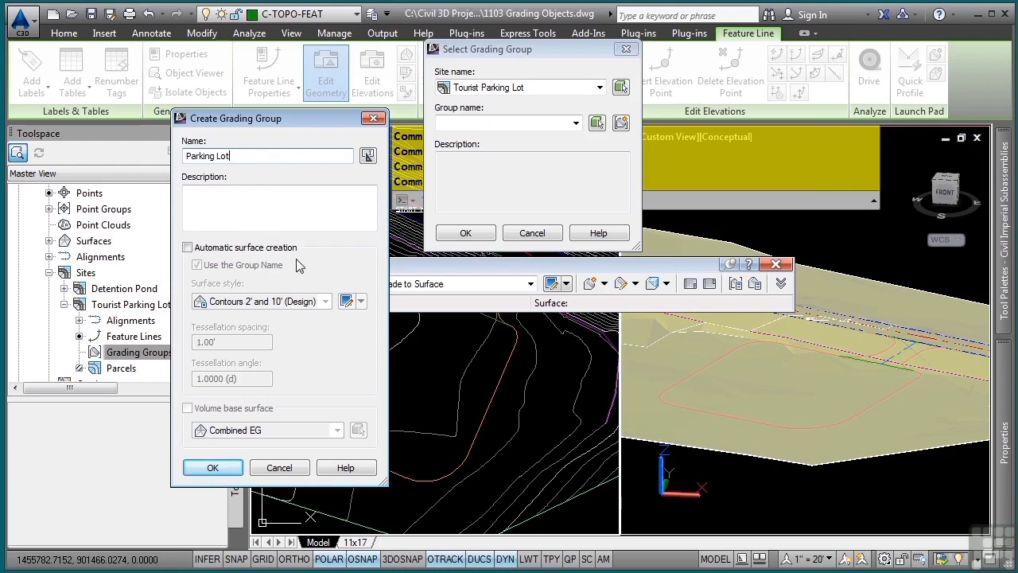
left_click(212, 466)
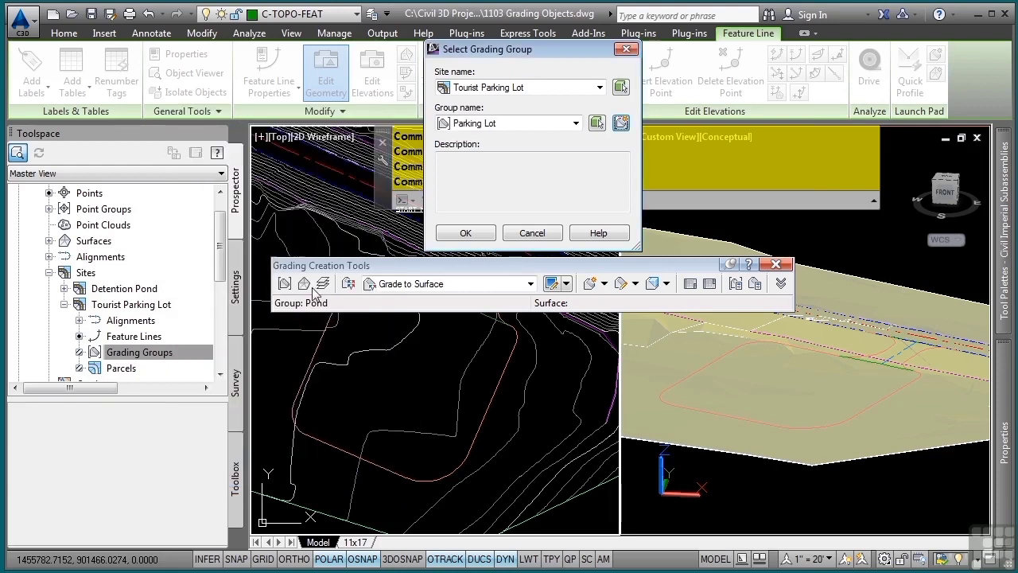
left_click(467, 234)
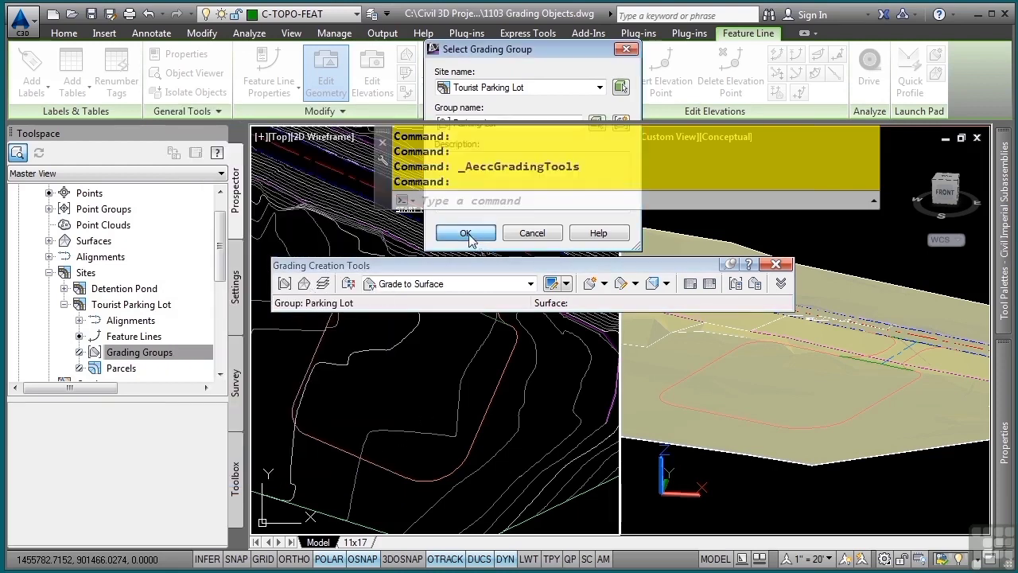
left_click(304, 287)
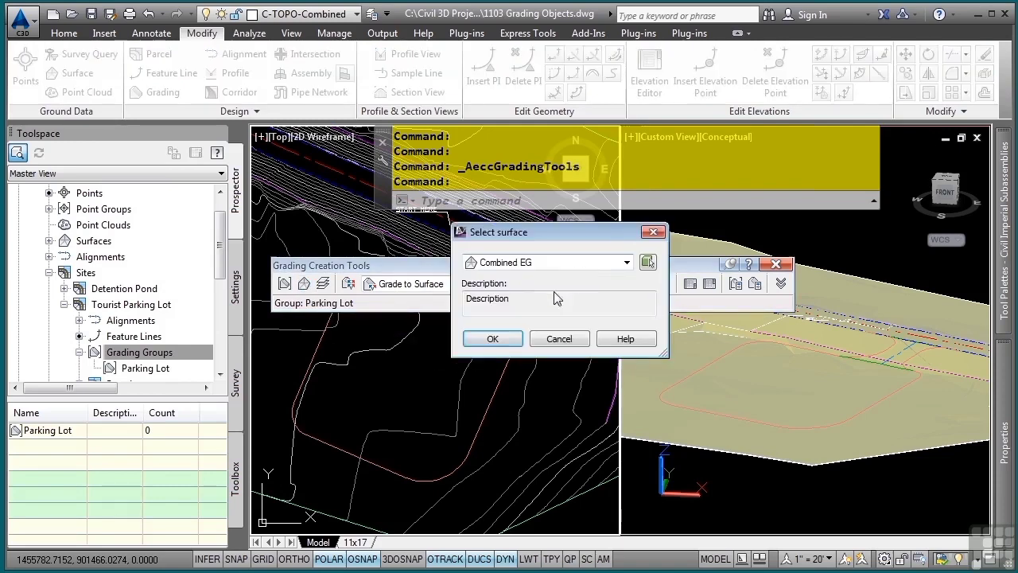
left_click(493, 339)
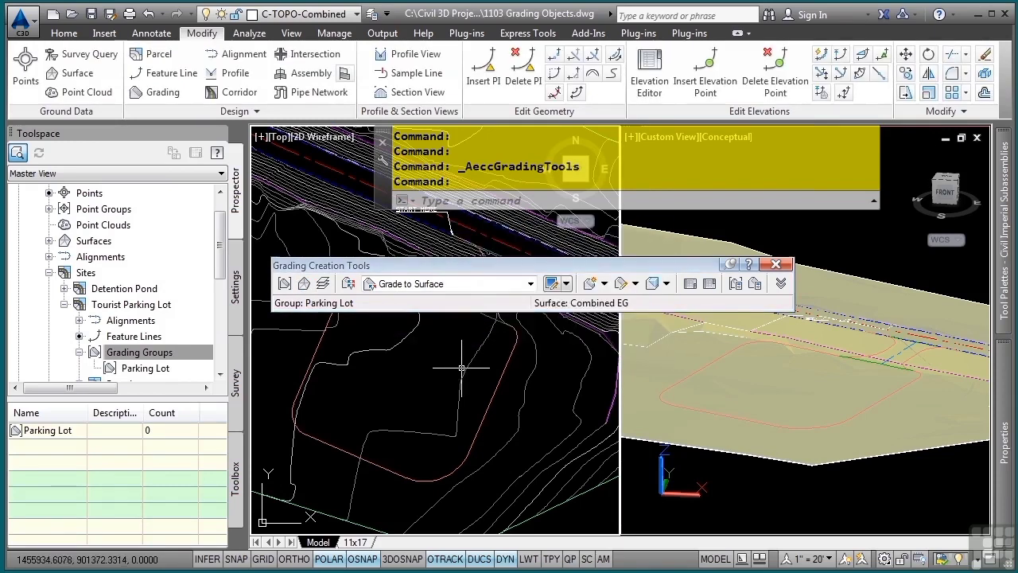
Create a Grade to Distance grading outside the parking lot feature line, along its entire length, with a 5' distance and 6% grade
left_click(480, 287)
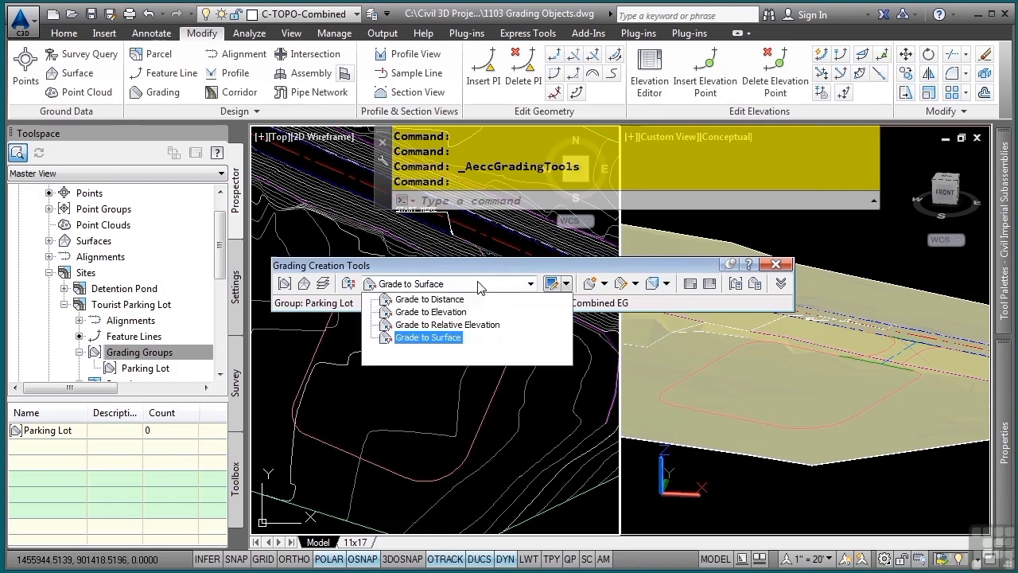
left_click(434, 300)
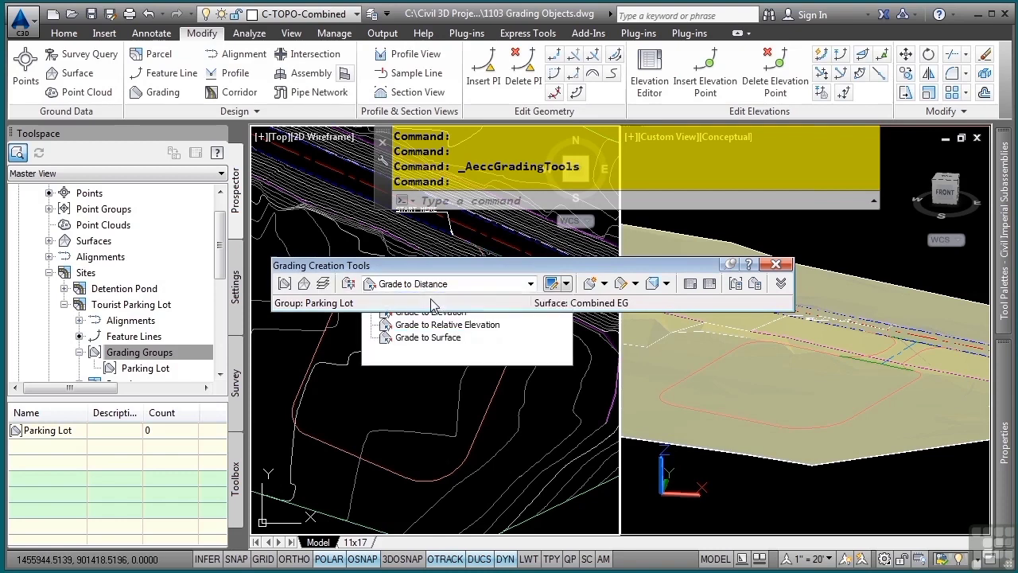
left_click(603, 284)
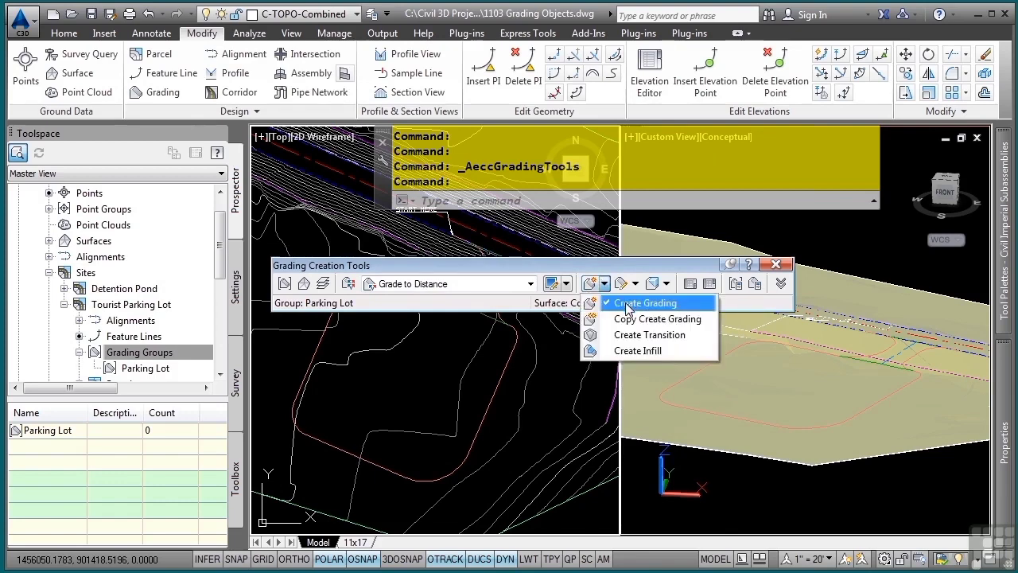
left_click(628, 306)
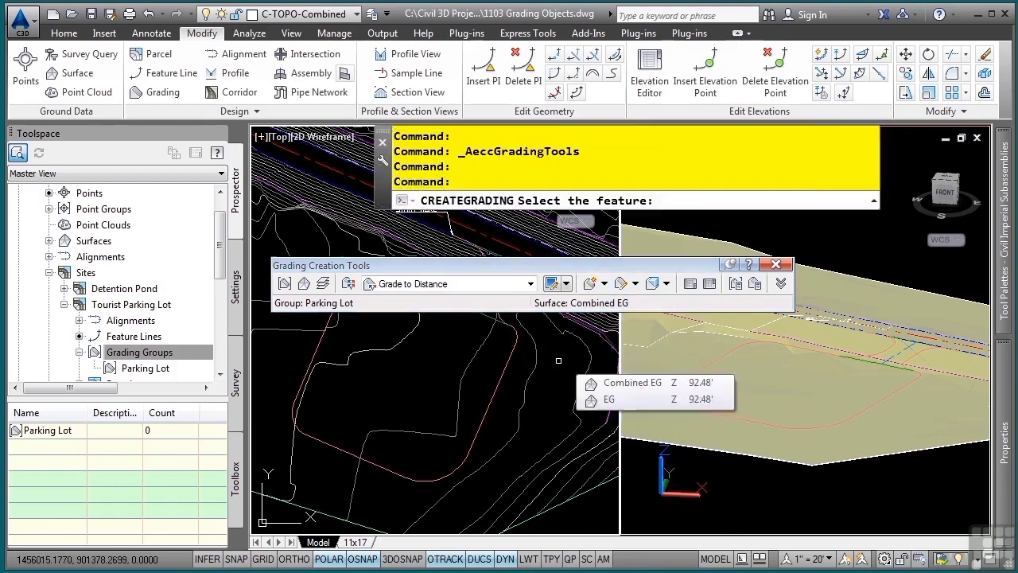
mouse_move(536, 272)
left_mouse_down()
mouse_move(463, 141)
mouse_move(355, 137)
mouse_move(342, 114)
left_mouse_up()
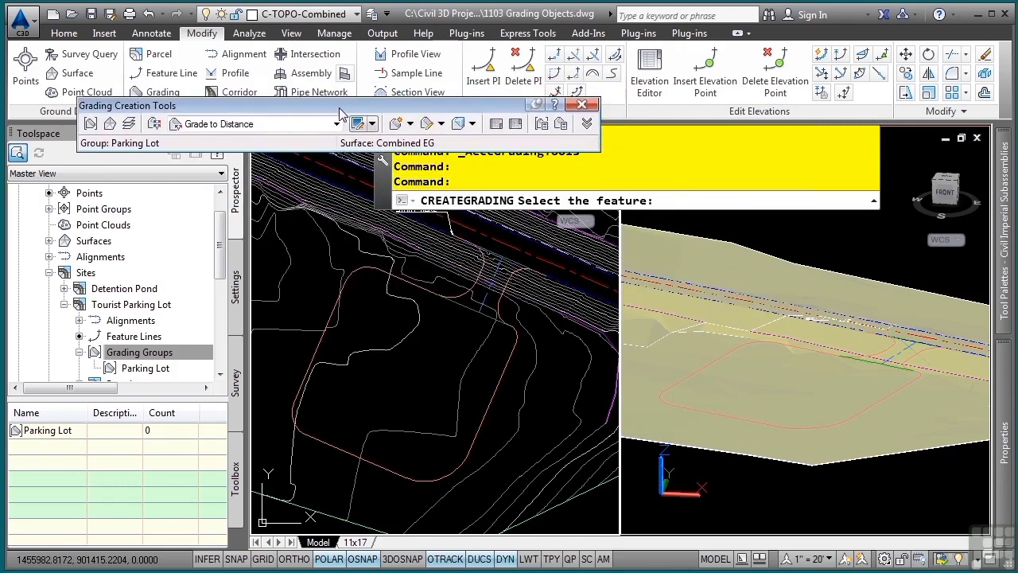
left_click(499, 379)
left_click(534, 395)
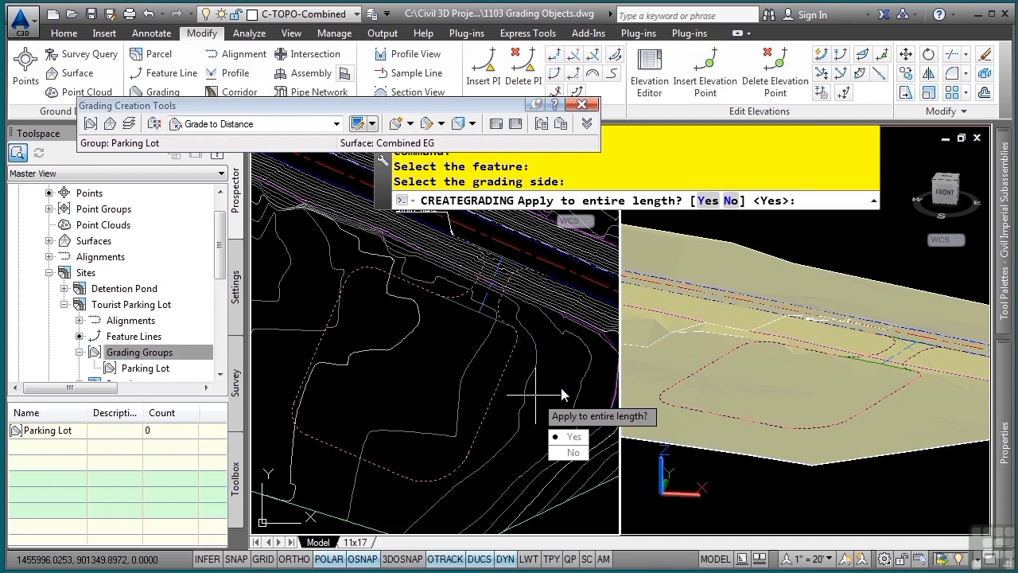
left_click(571, 437)
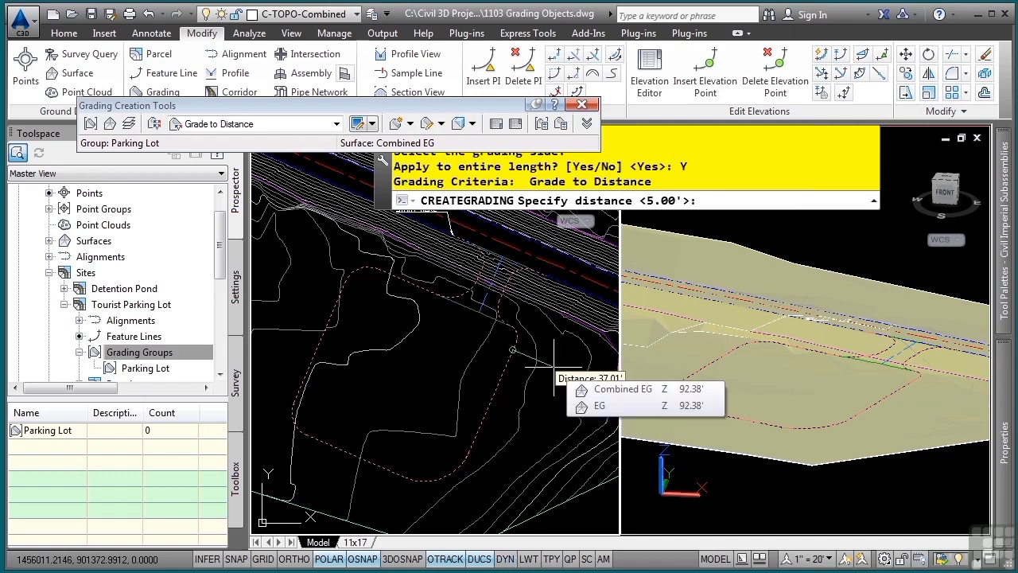
type("5")
key("Return")
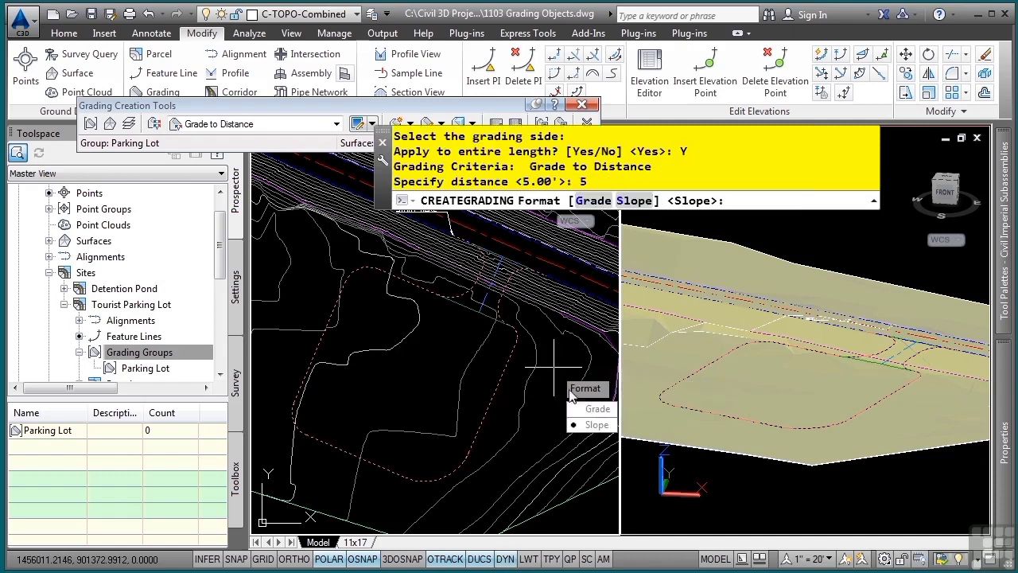
left_click(596, 408)
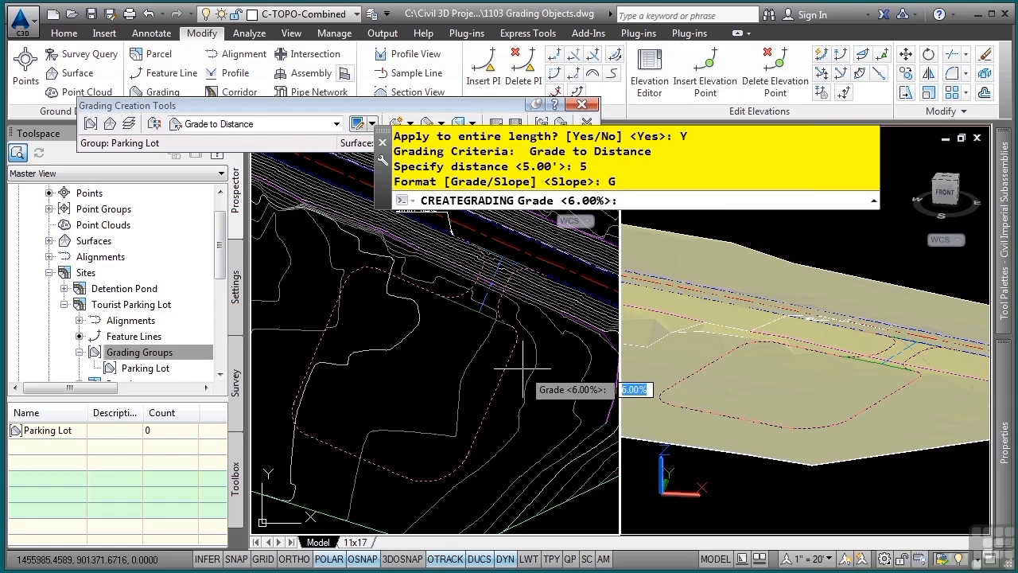
type("6")
key("Return")
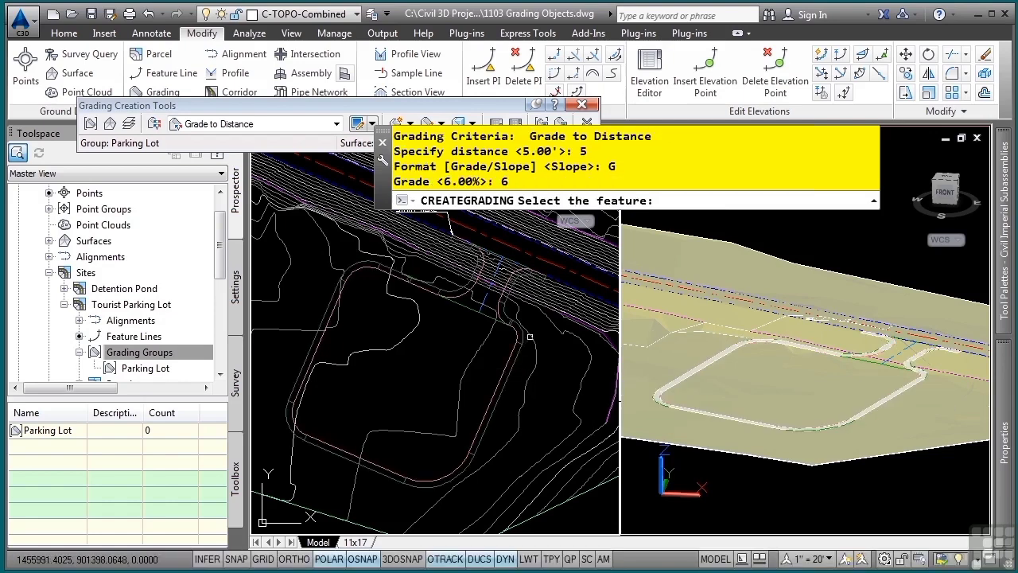
Delete the Grade to Distance grading from around the parking lot outline
scroll(524, 322, "up", 2)
scroll(522, 317, "up", 2)
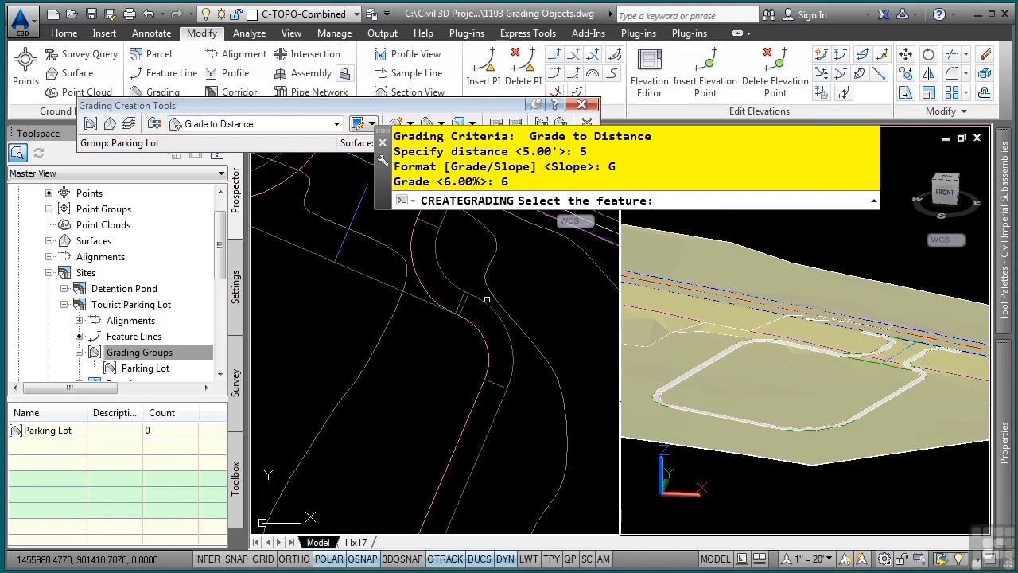
scroll(487, 299, "down", 3)
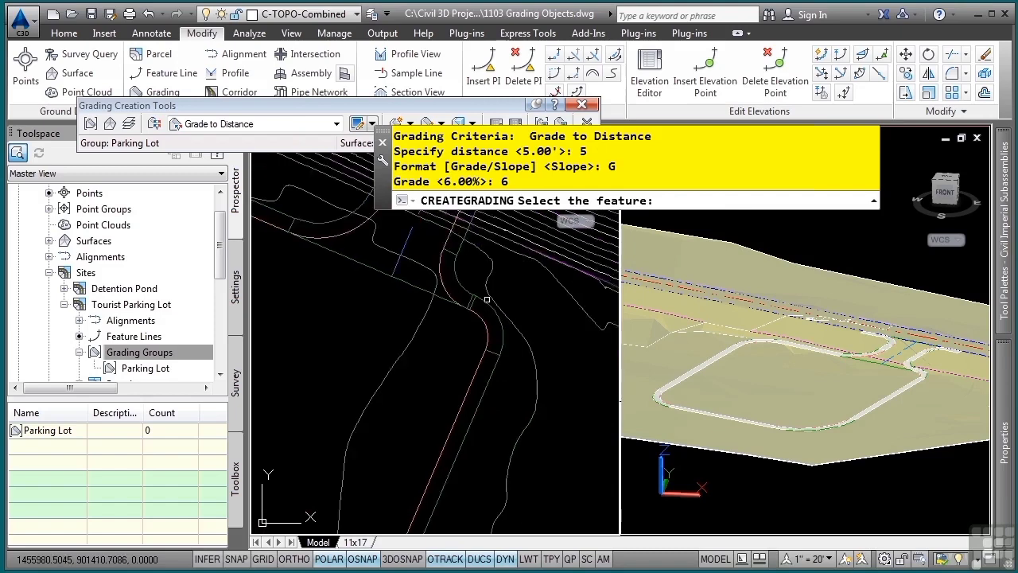
left_click_drag(388, 106, 407, 188)
left_click(459, 205)
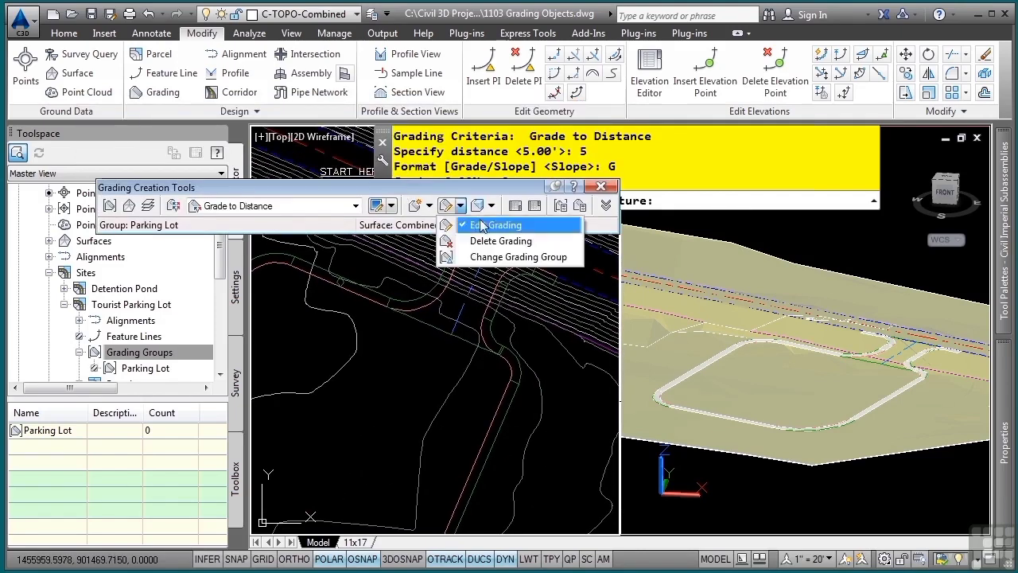
left_click(497, 240)
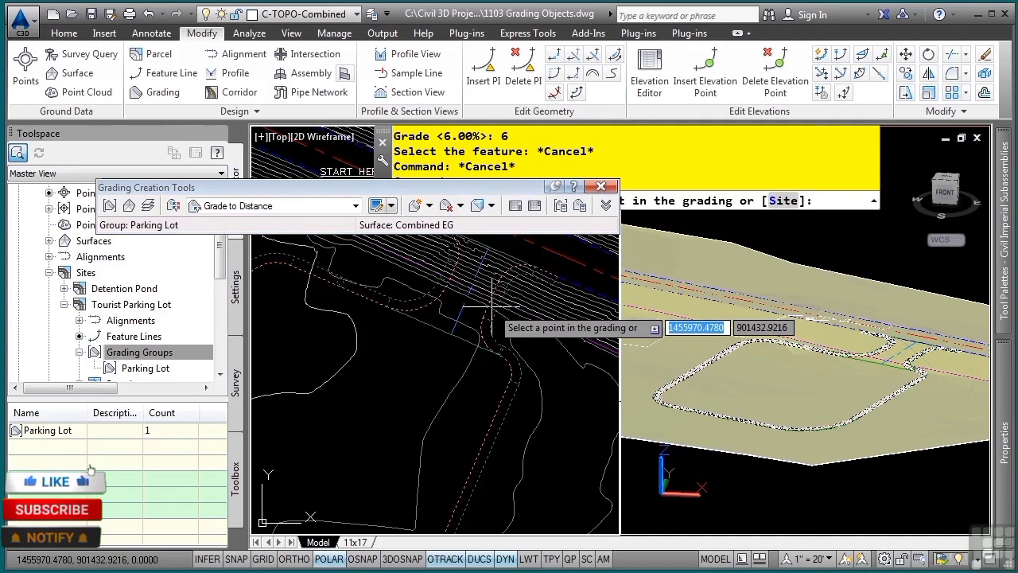
left_click(493, 306)
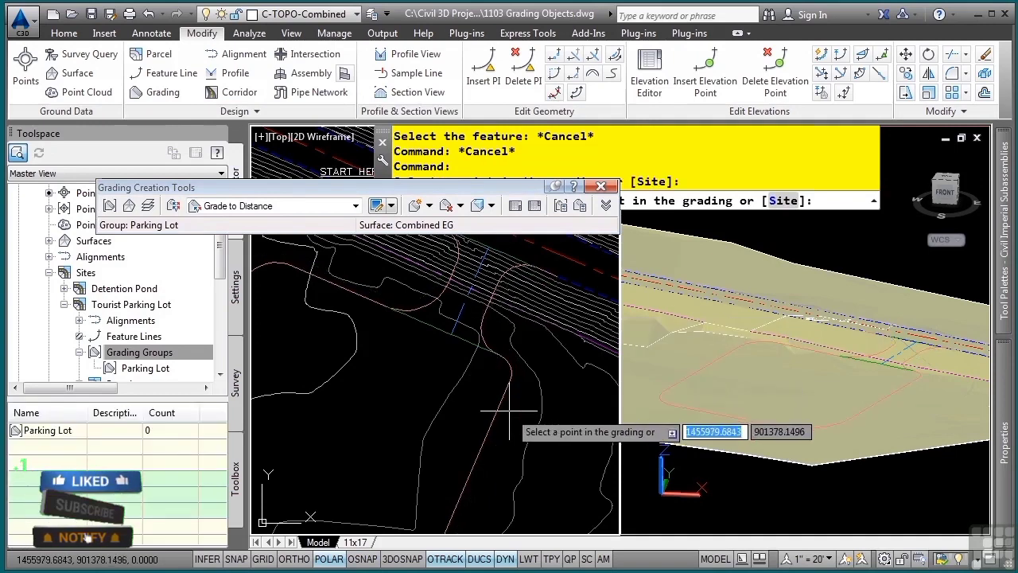
Apply the Grade to Surface criterion to the outside of the parking lot feature line, along its entire length
left_click(278, 205)
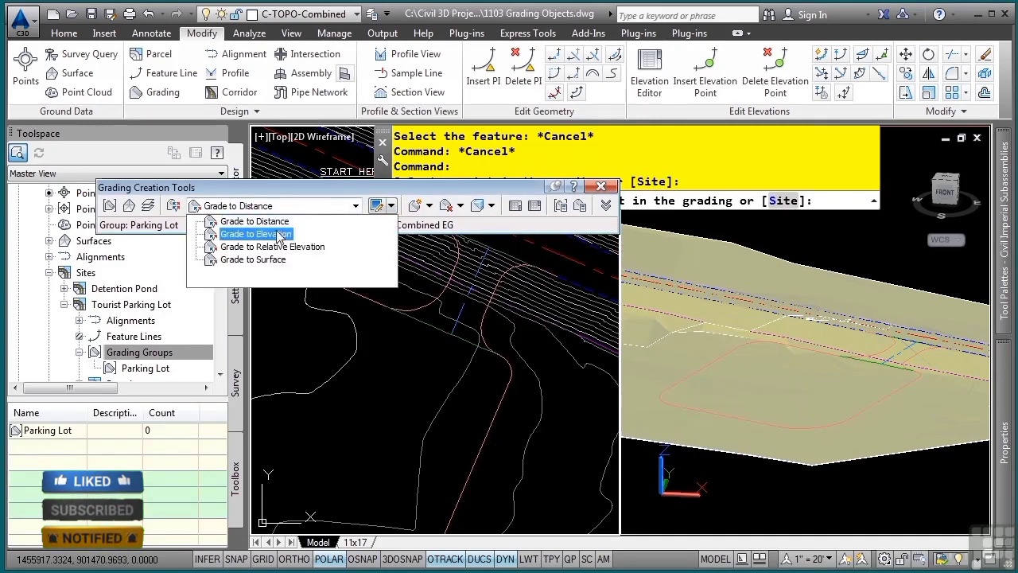
left_click(253, 259)
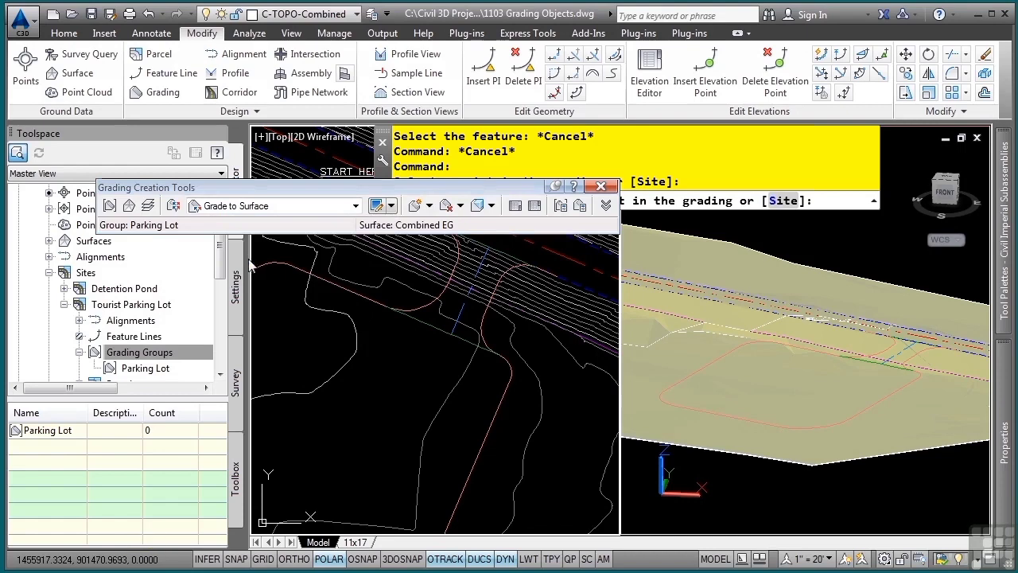
left_click(430, 205)
left_click(455, 224)
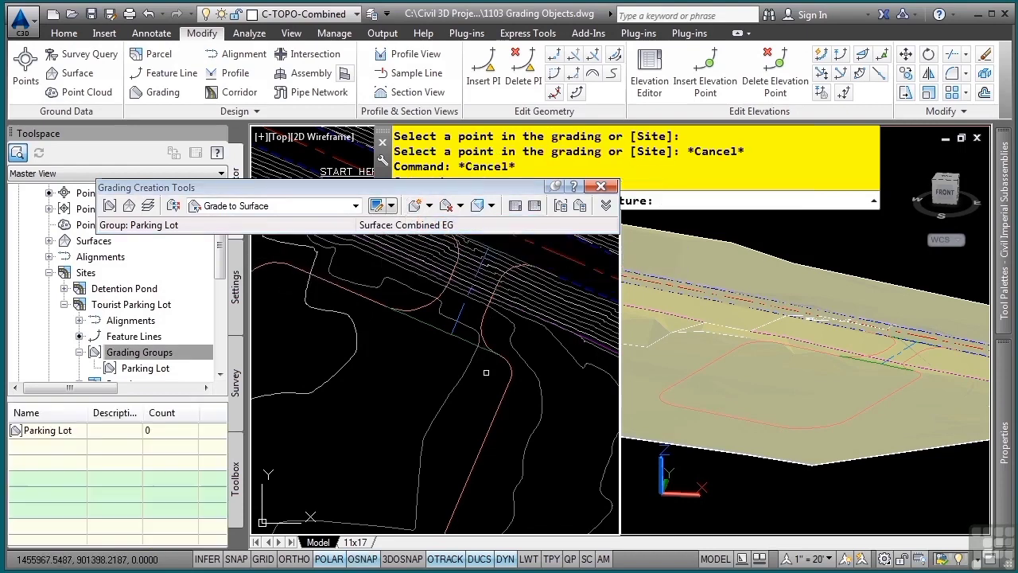
left_click_drag(465, 187, 441, 134)
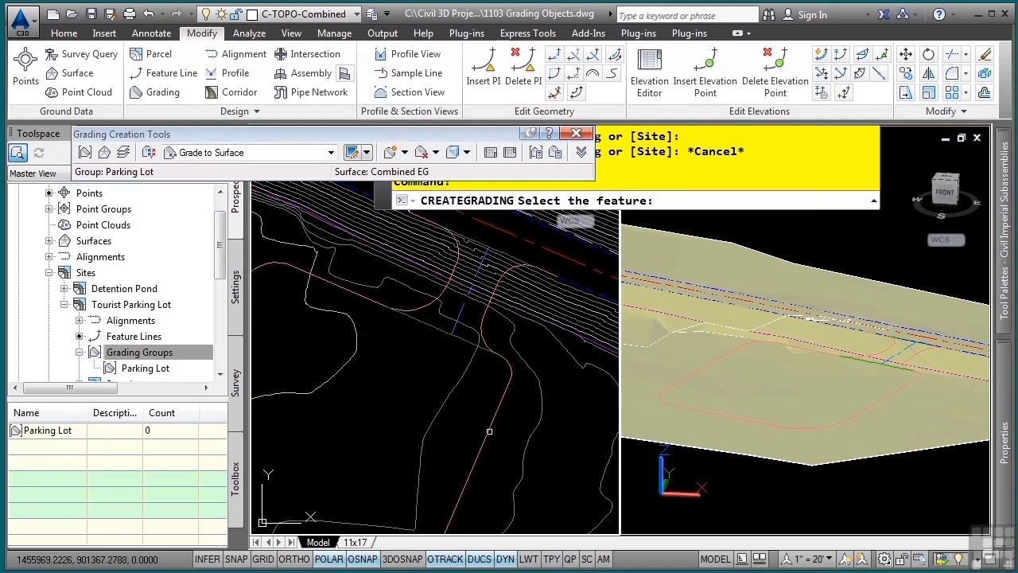
left_click(491, 428)
scroll(530, 376, "up", 3)
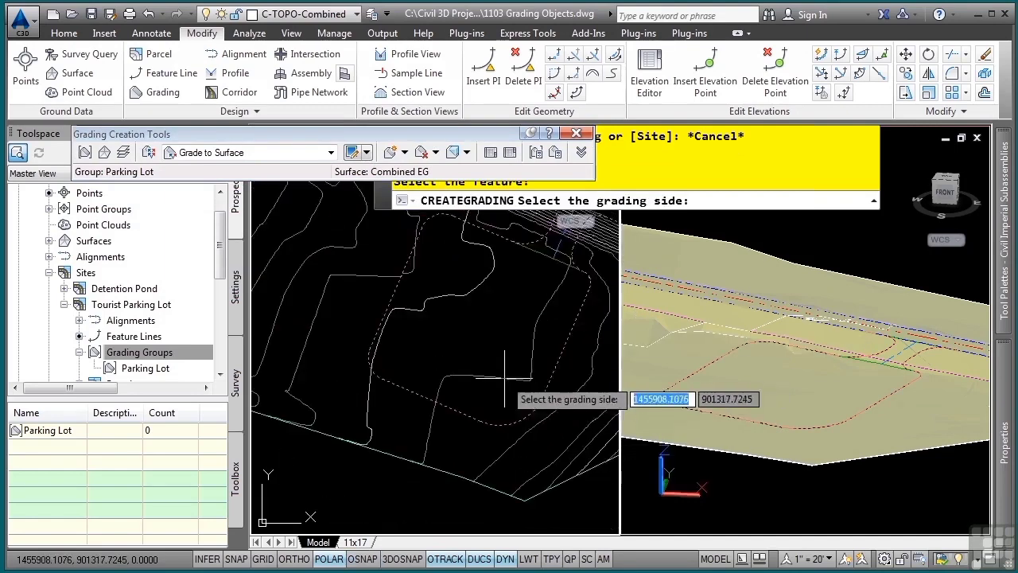
scroll(509, 397, "down", 2)
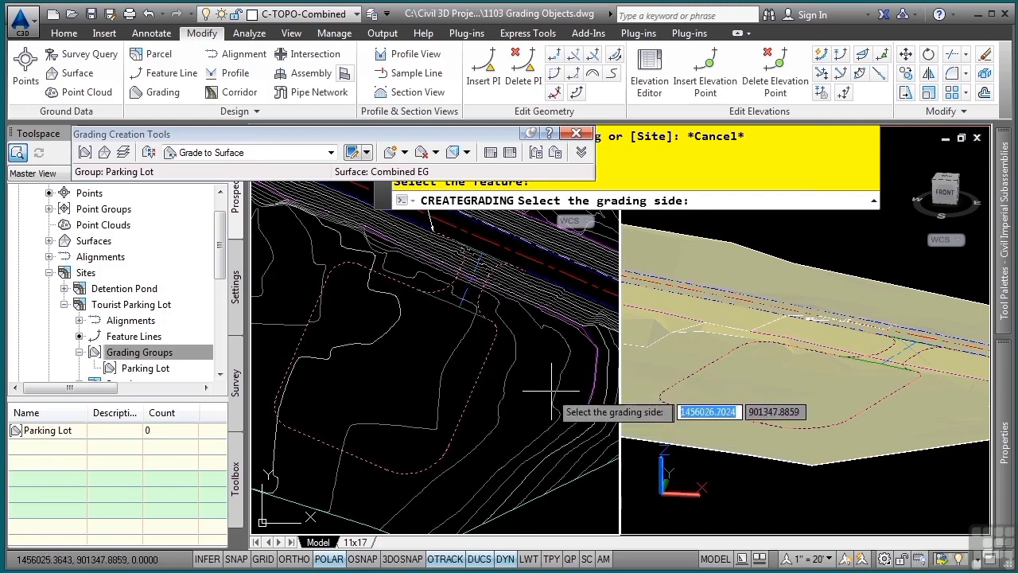
left_click(488, 366)
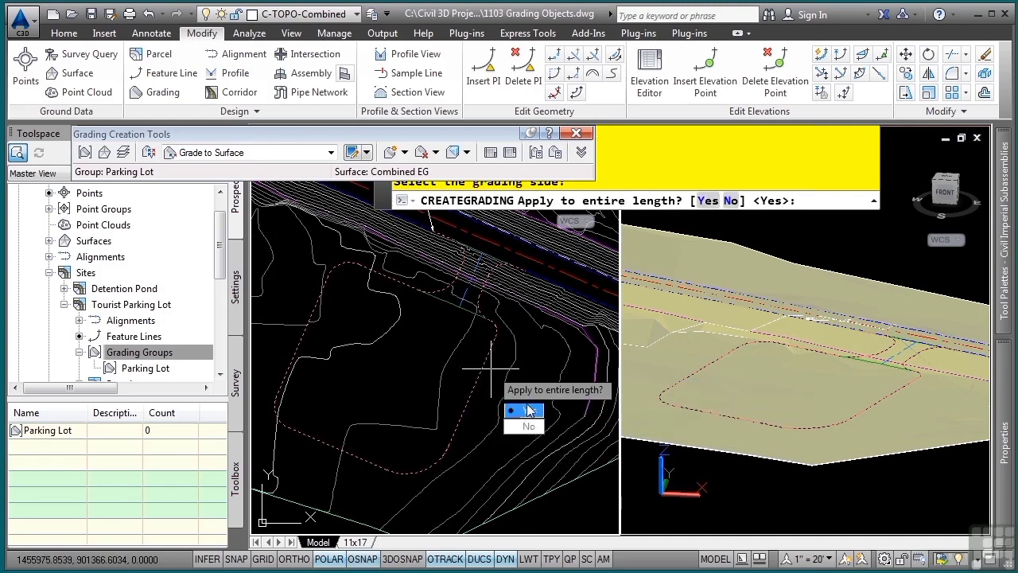
left_click(530, 410)
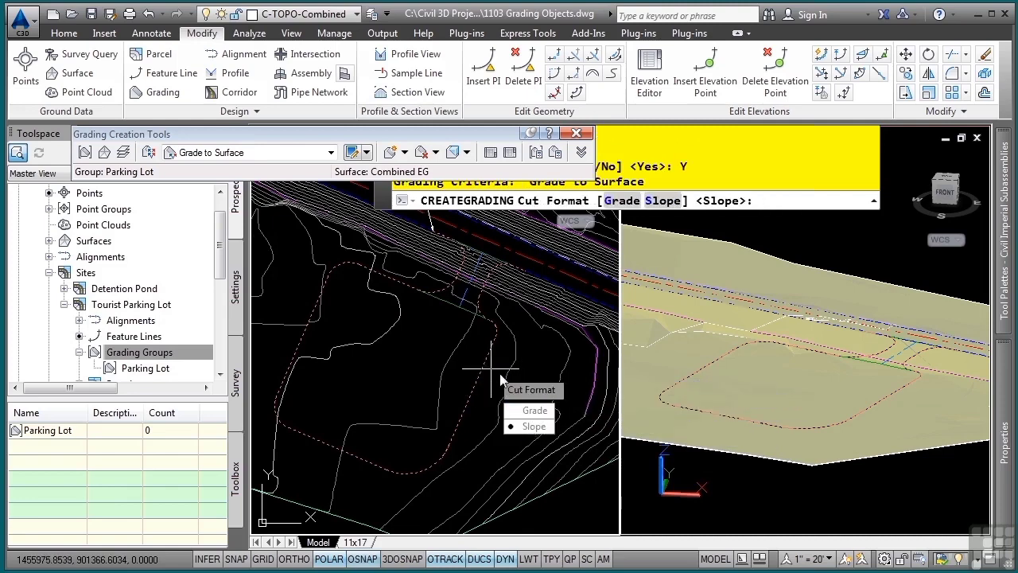
Complete the grading with the Slope format and 4:1 slopes for both cut and fill
key("Return")
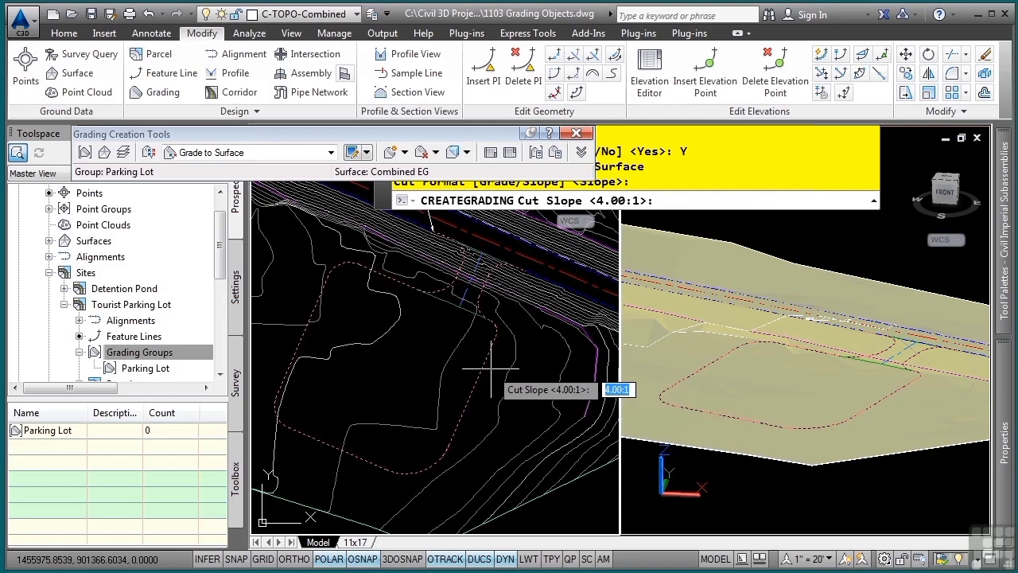
key("Return")
key("Return")
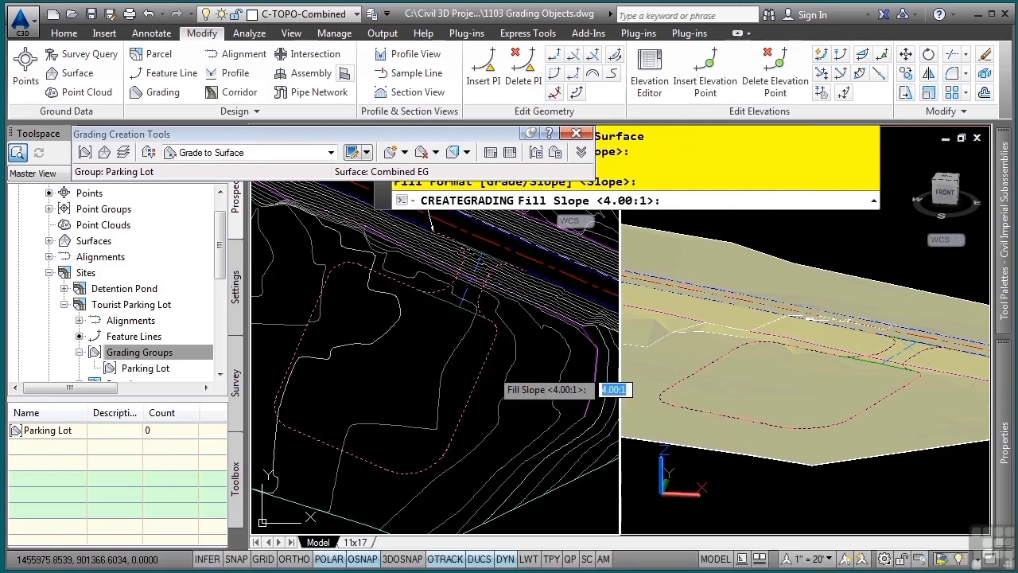
key("Return")
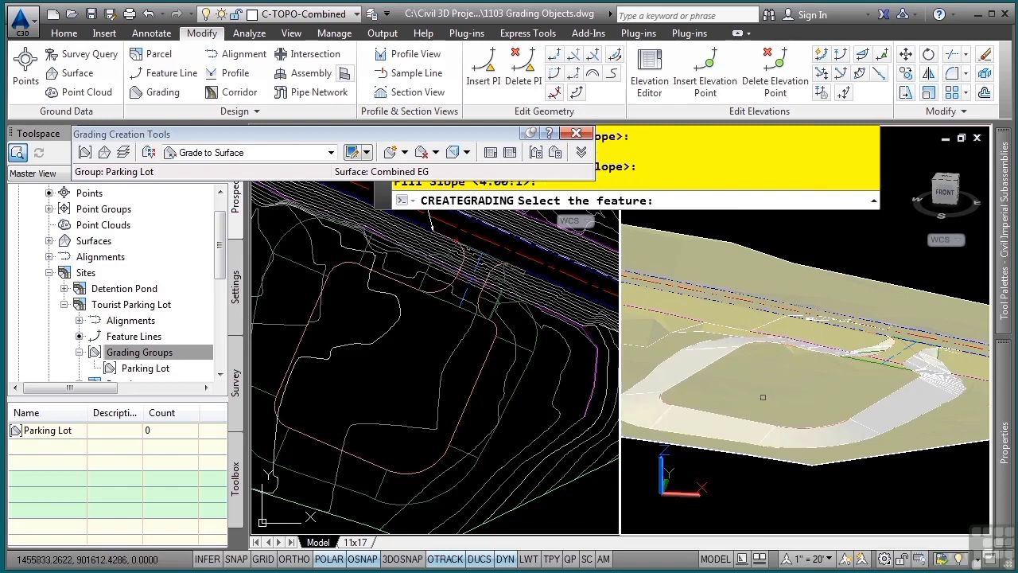
scroll(761, 390, "down", 2)
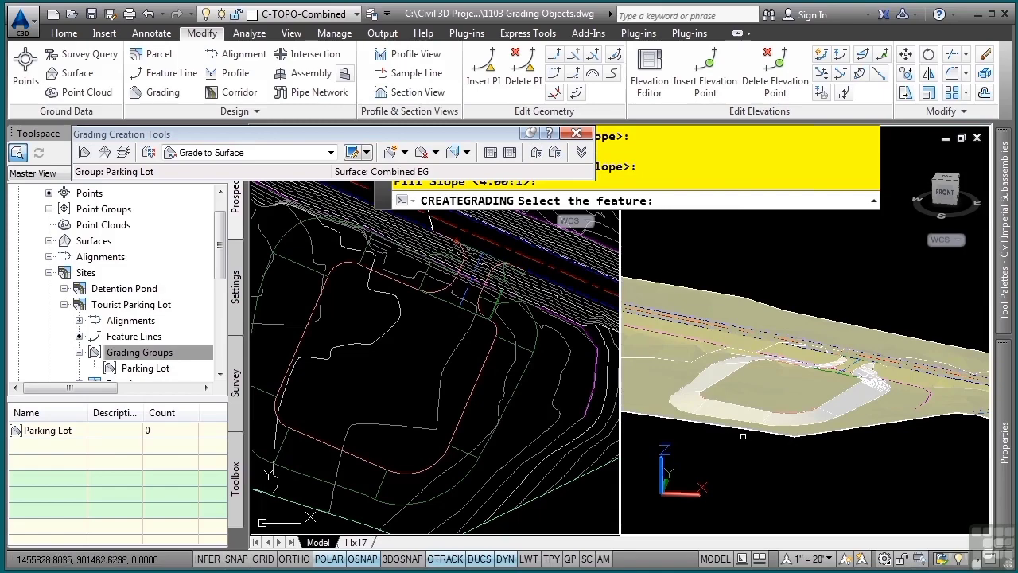
middle_click_drag(736, 460, 779, 350, "shift")
scroll(783, 354, "up", 3)
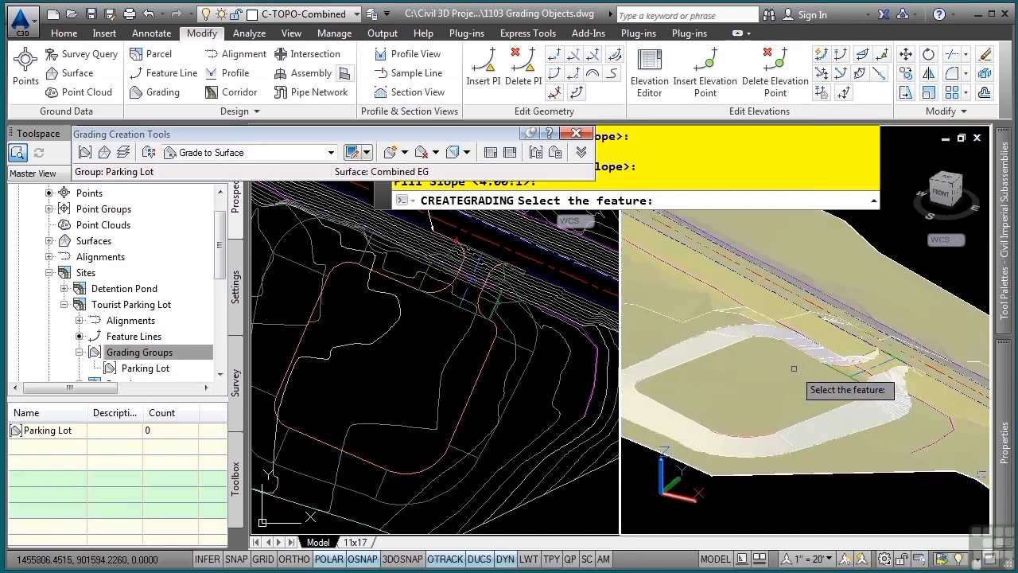
scroll(827, 430, "up", 2)
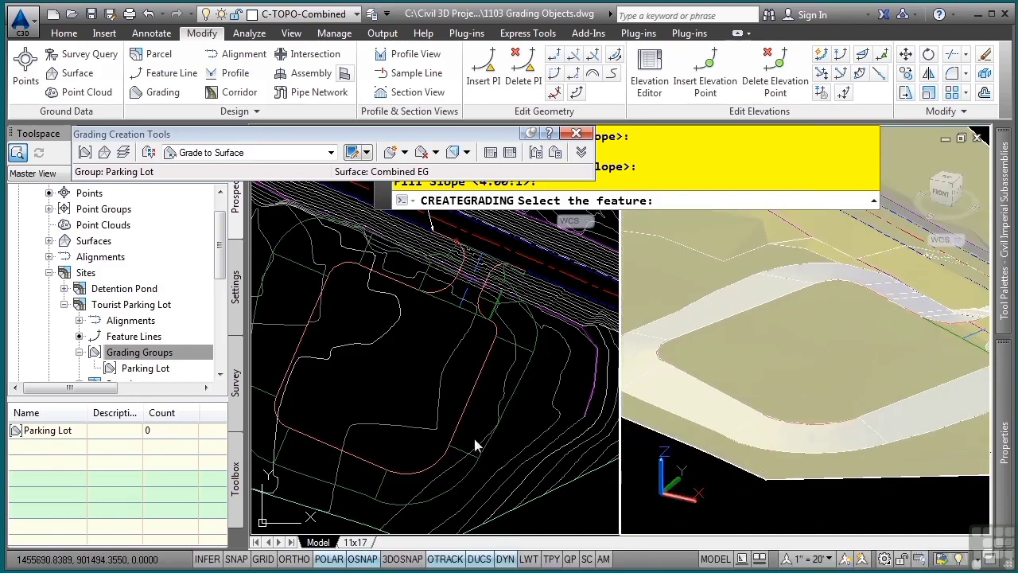
Edit the parking lot grading to use 2:1 slopes for both cut and fill
left_click(436, 152)
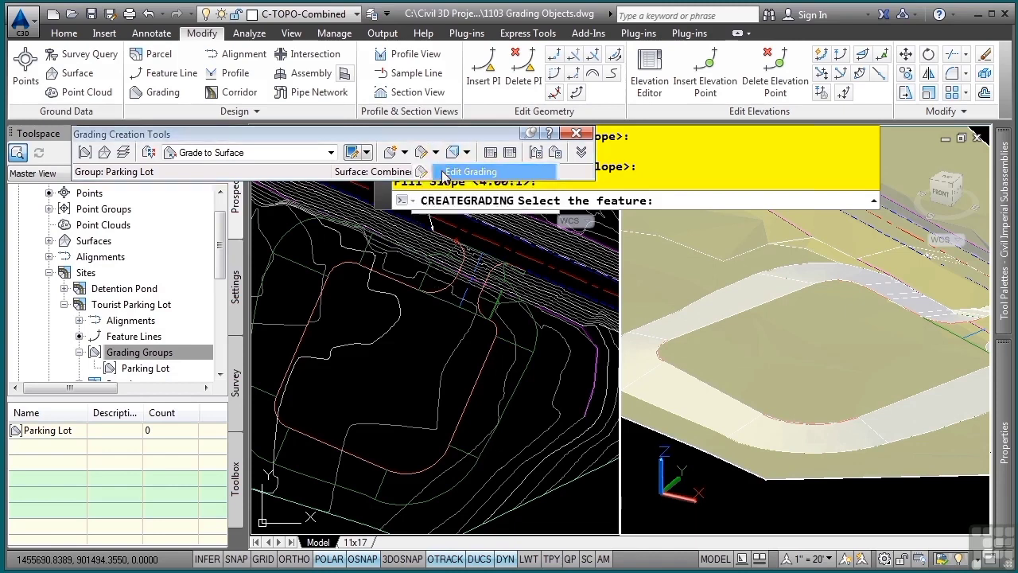
left_click(470, 171)
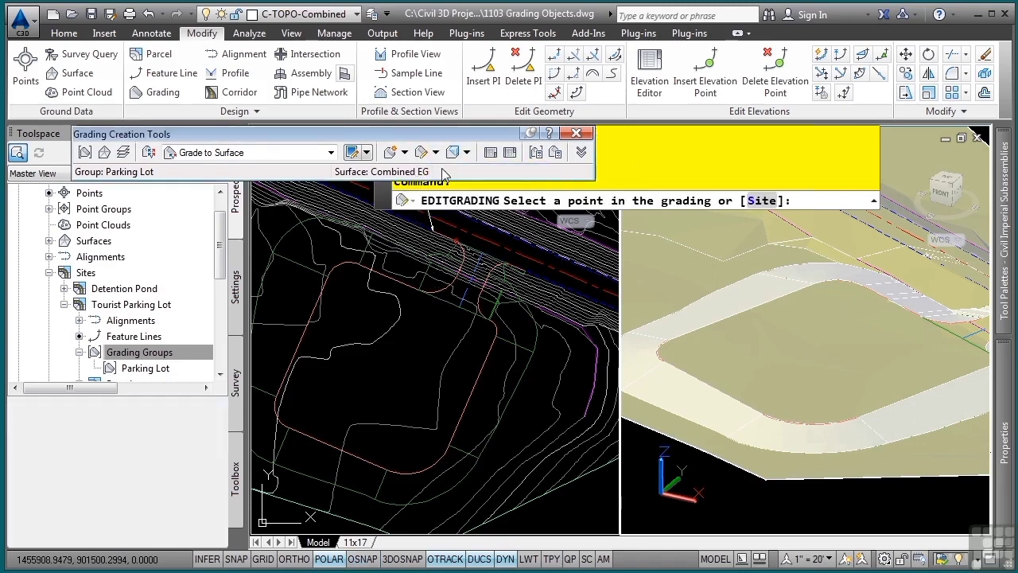
left_click(493, 372)
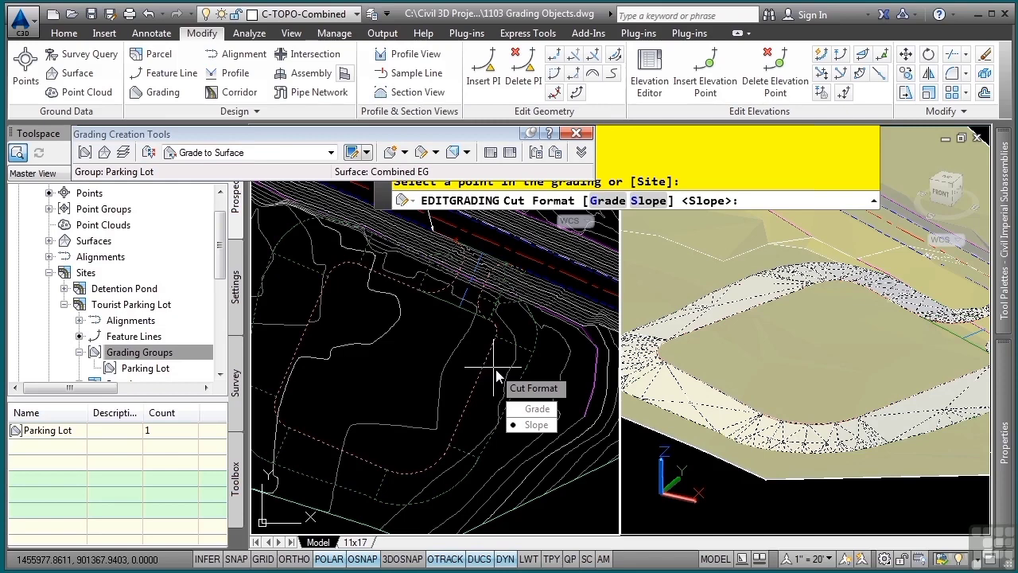
key("Return")
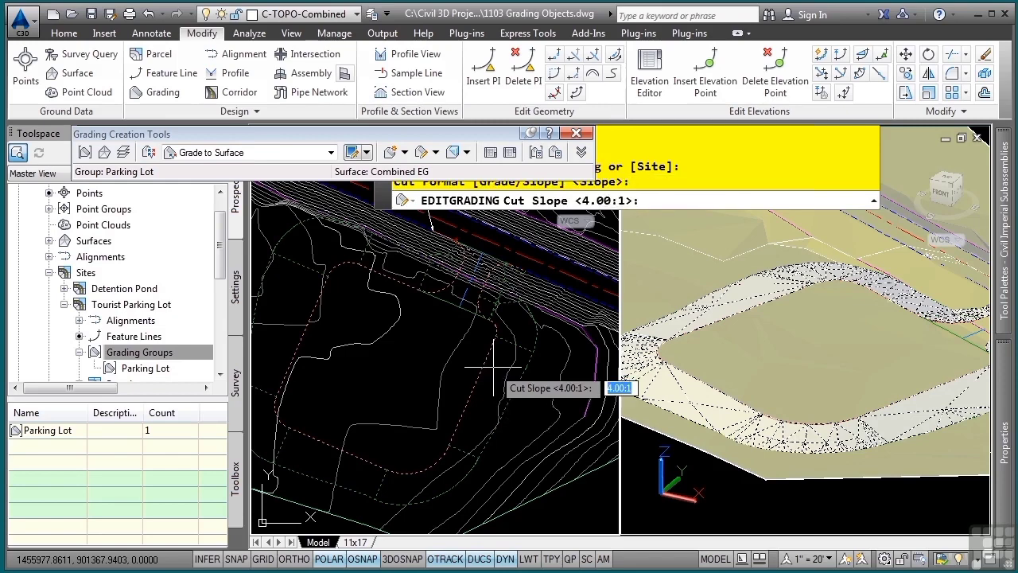
type("2")
key("Return")
key("Return")
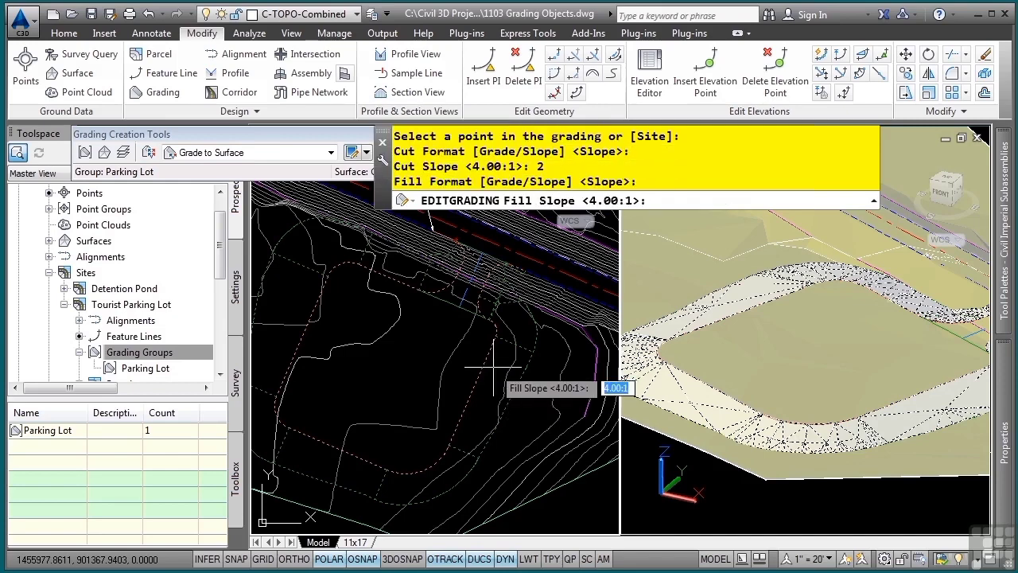
type("2")
key("Return")
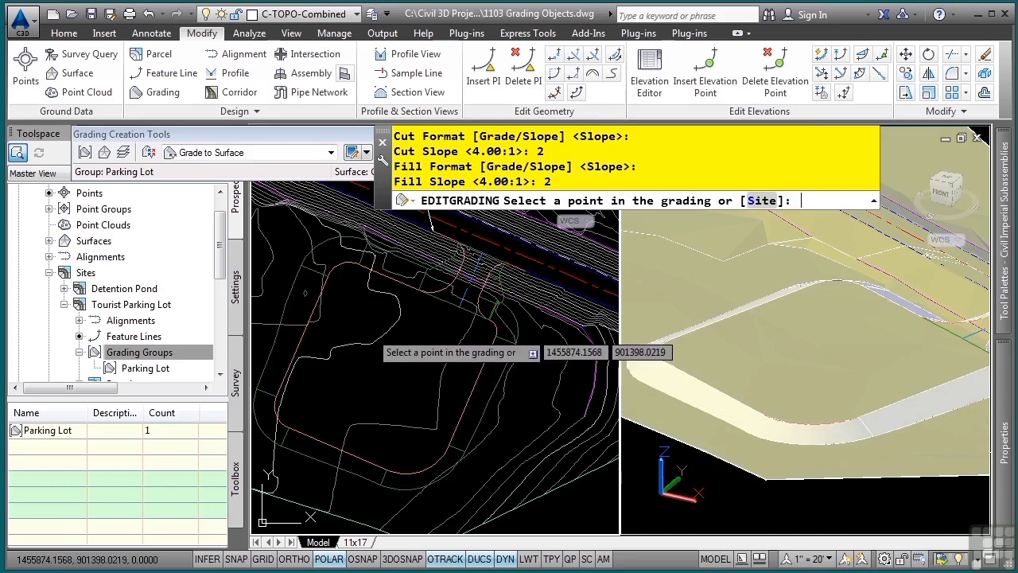
key("Escape")
key("Escape")
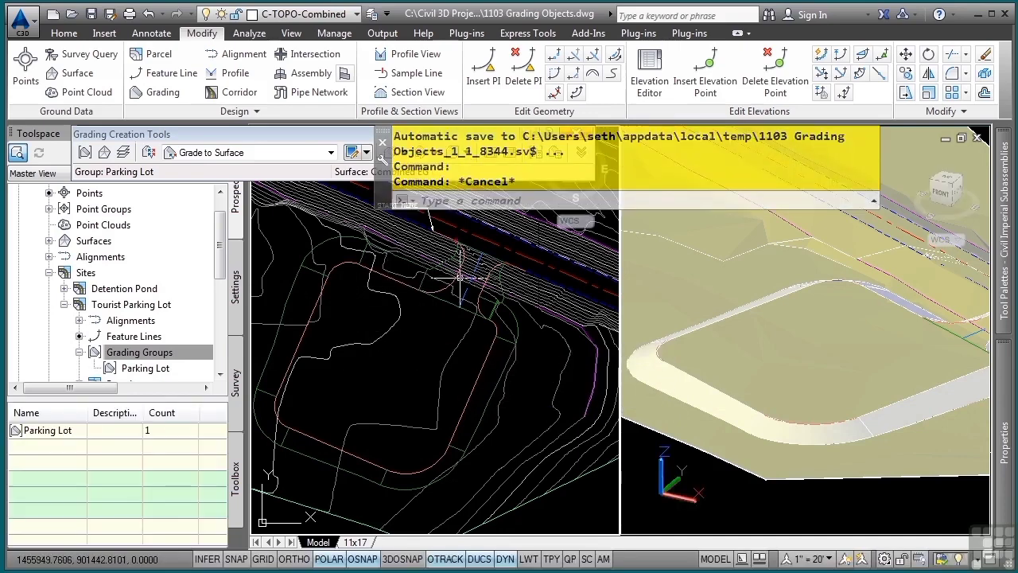
Select the driveway entrance feature lines: the centerline and the lines crossing its road and parking lot ends
scroll(460, 278, "up", 5)
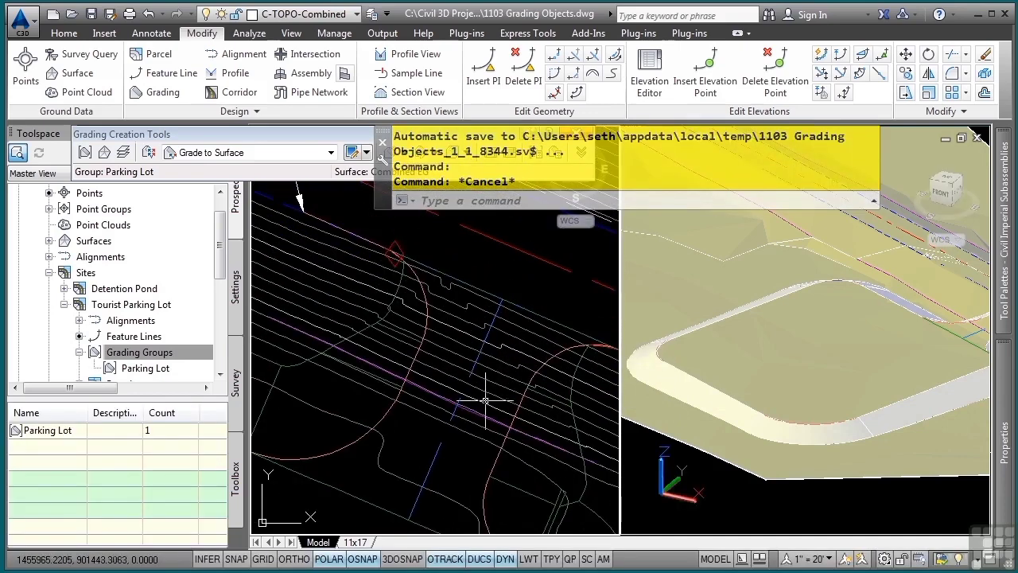
left_click(434, 457)
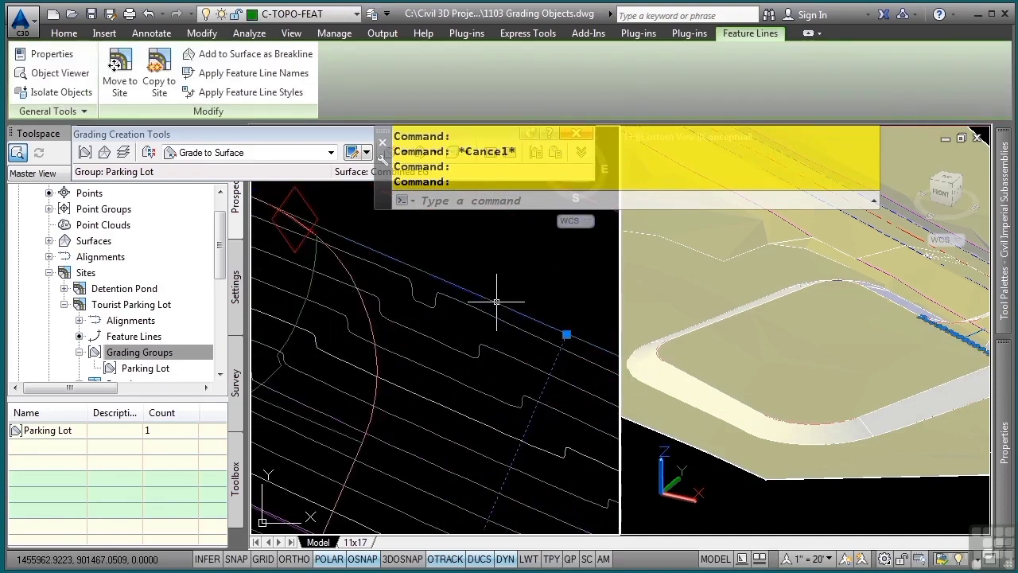
left_click(496, 302)
scroll(471, 412, "down", 5)
middle_click_drag(480, 500, 414, 423)
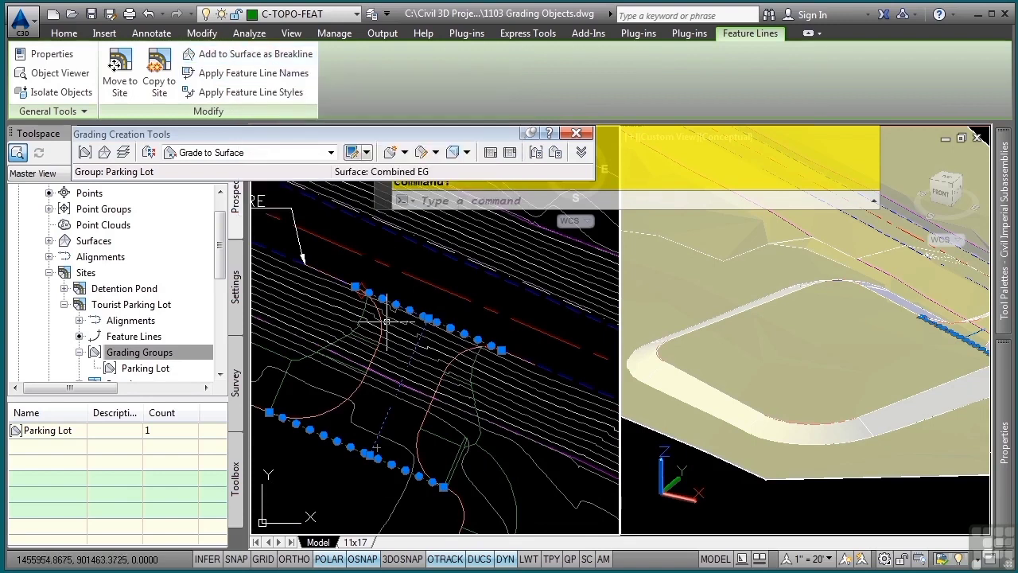
Turn on automatic surface creation for the Parking Lot grading group as TIN surface Parking Lot, with Combined EG as volume base surface
left_click(163, 352)
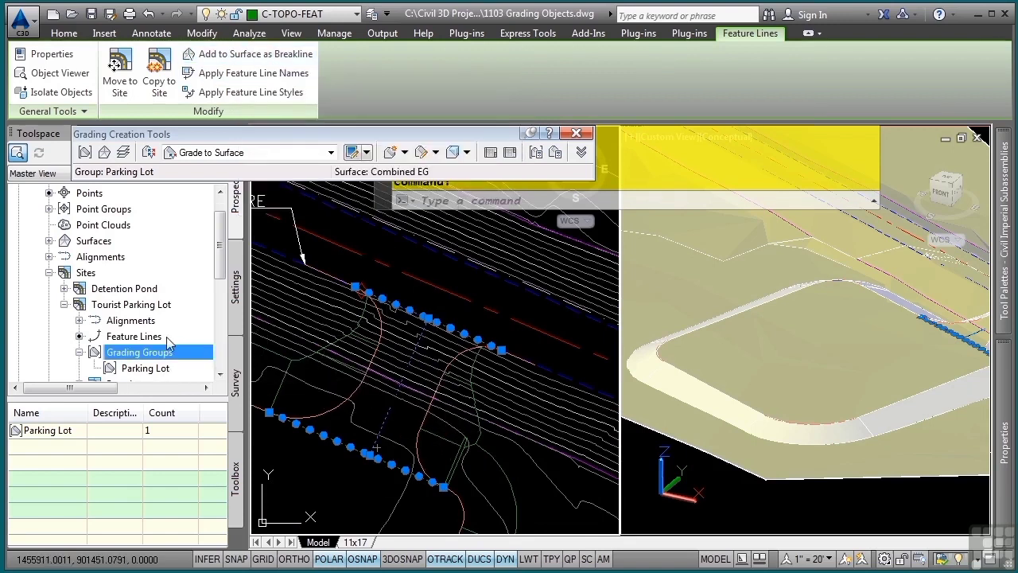
scroll(167, 342, "down", 1)
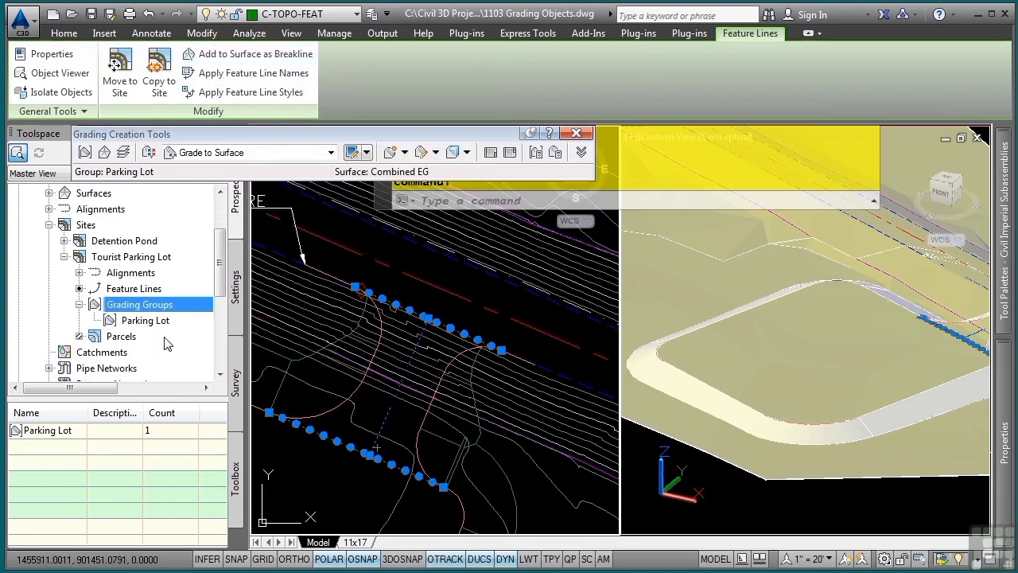
right_click(124, 320)
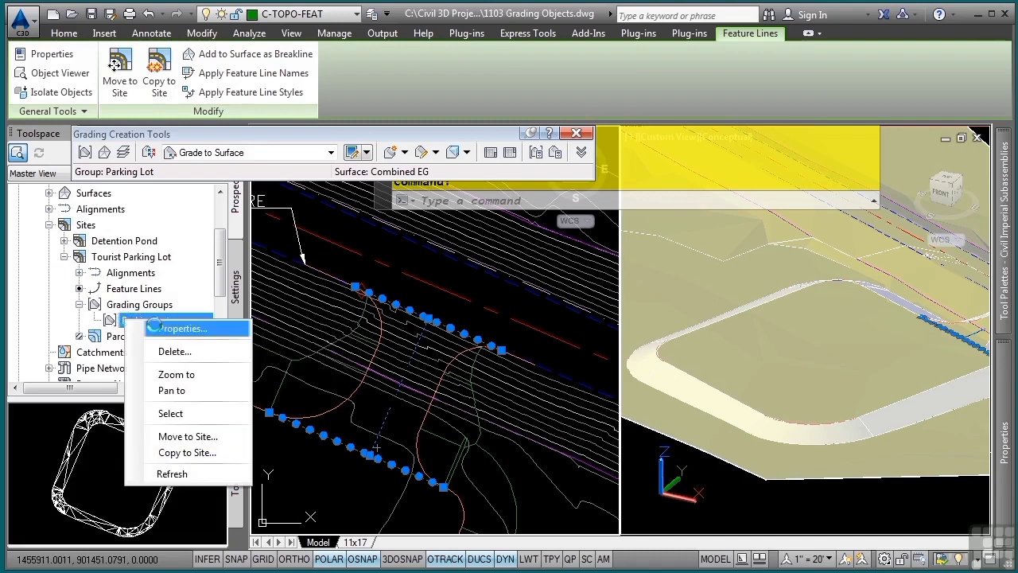
left_click(175, 328)
left_click(271, 233)
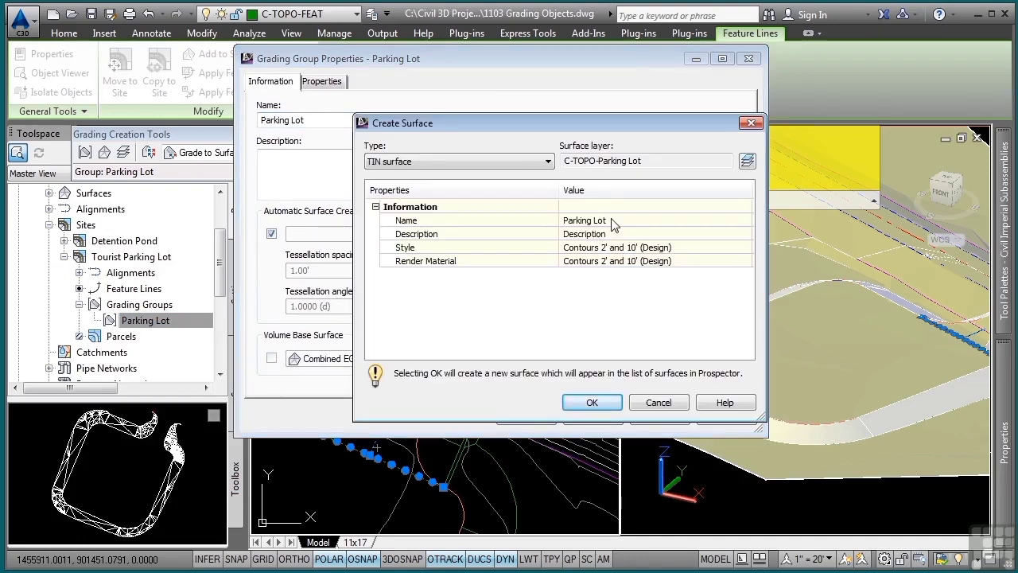
left_click(599, 398)
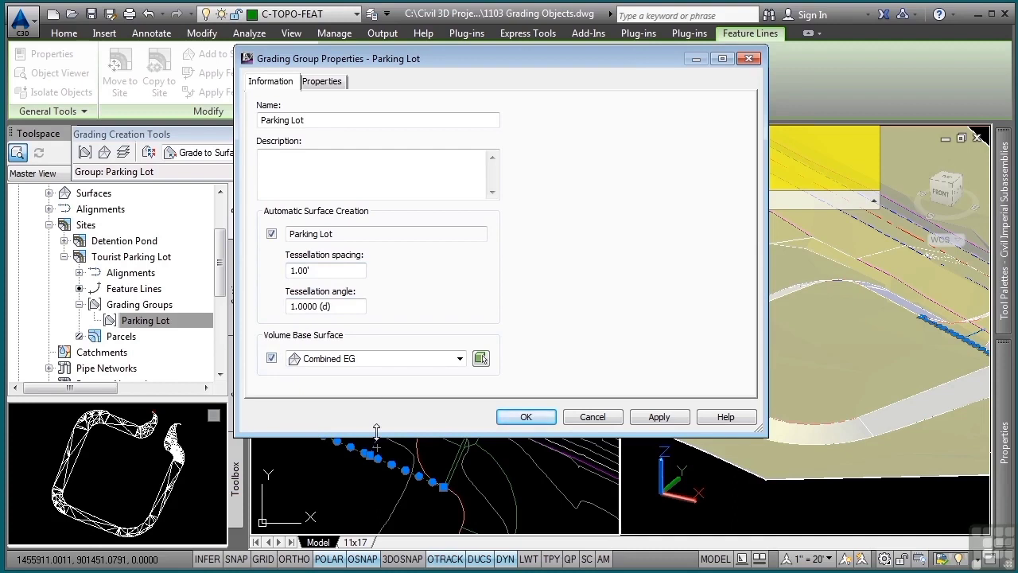
left_click(526, 416)
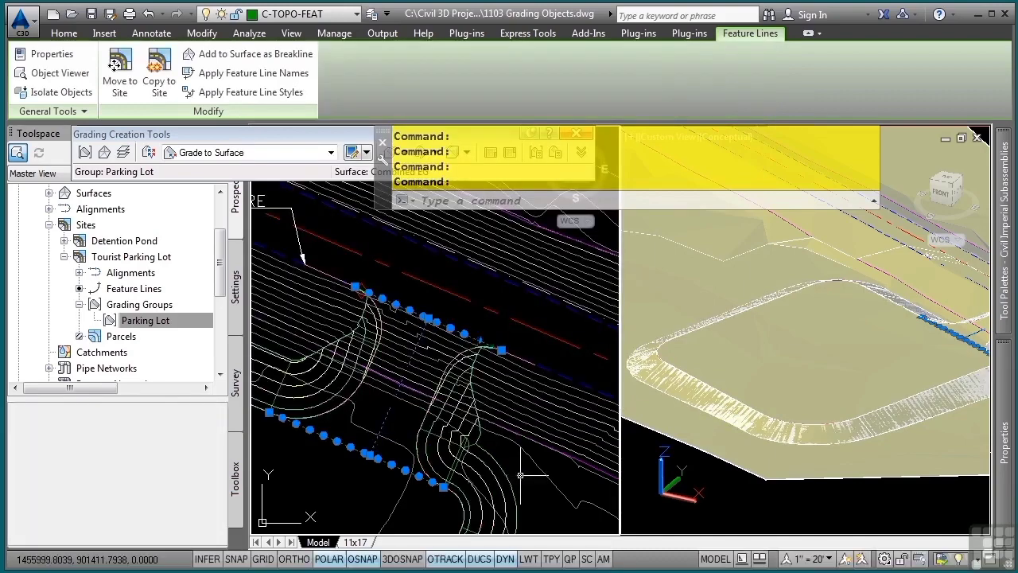
Add the selected driveway feature lines to the Parking Lot surface as standard breaklines described as Feature Lines, with a 1.00' supplementing distance
scroll(461, 367, "up", 3)
scroll(493, 342, "down", 2)
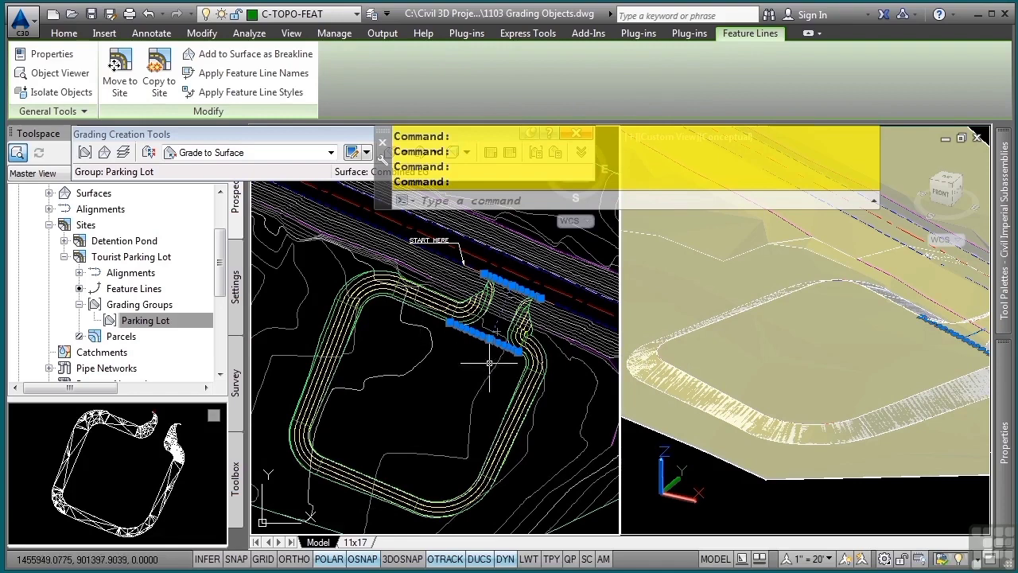
scroll(493, 338, "up", 2)
middle_click_drag(506, 272, 493, 326)
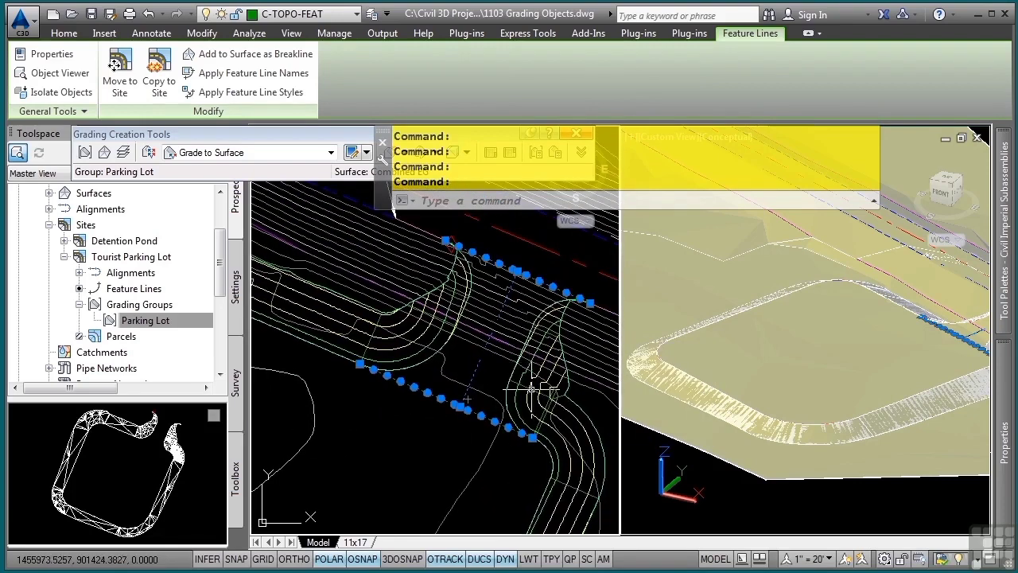
left_click(225, 55)
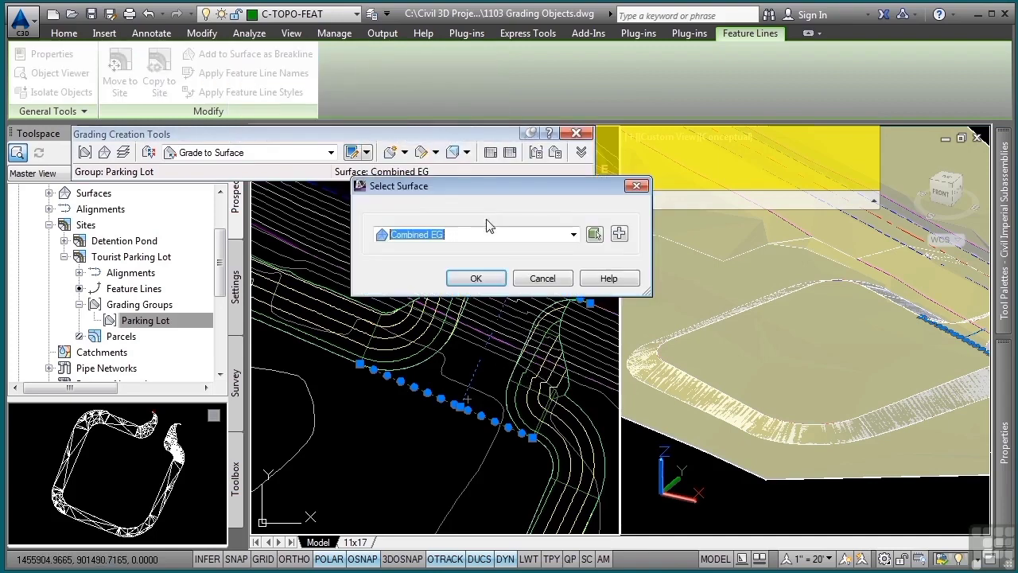
left_click(488, 233)
left_click(429, 288)
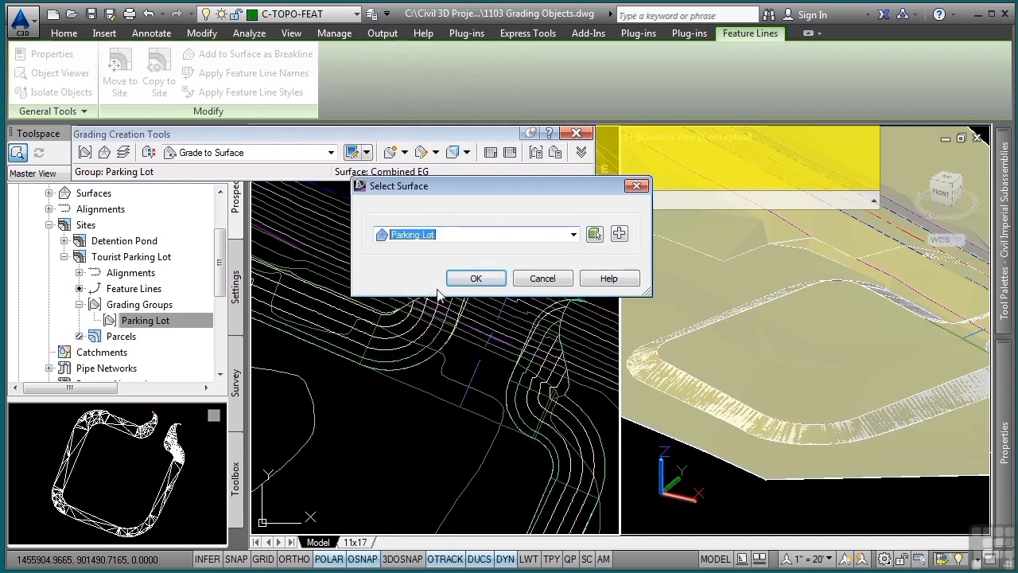
left_click(414, 277)
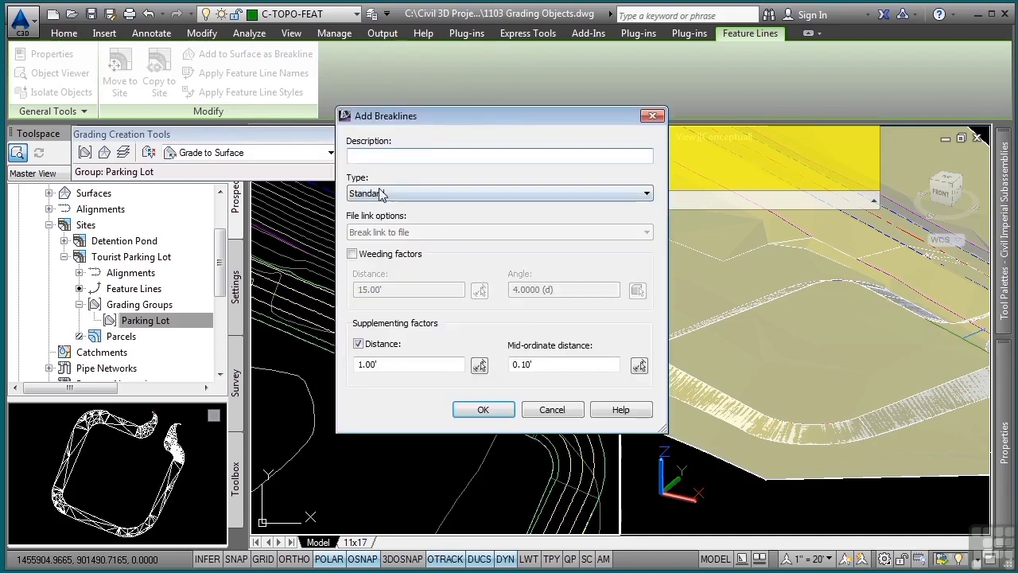
type("Feature Lines")
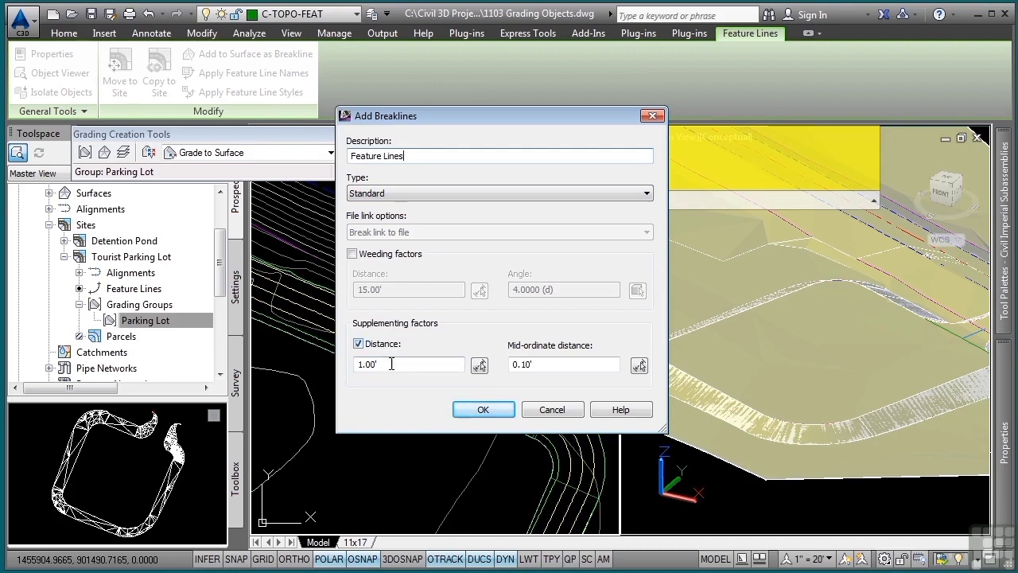
left_click_drag(391, 363, 340, 366)
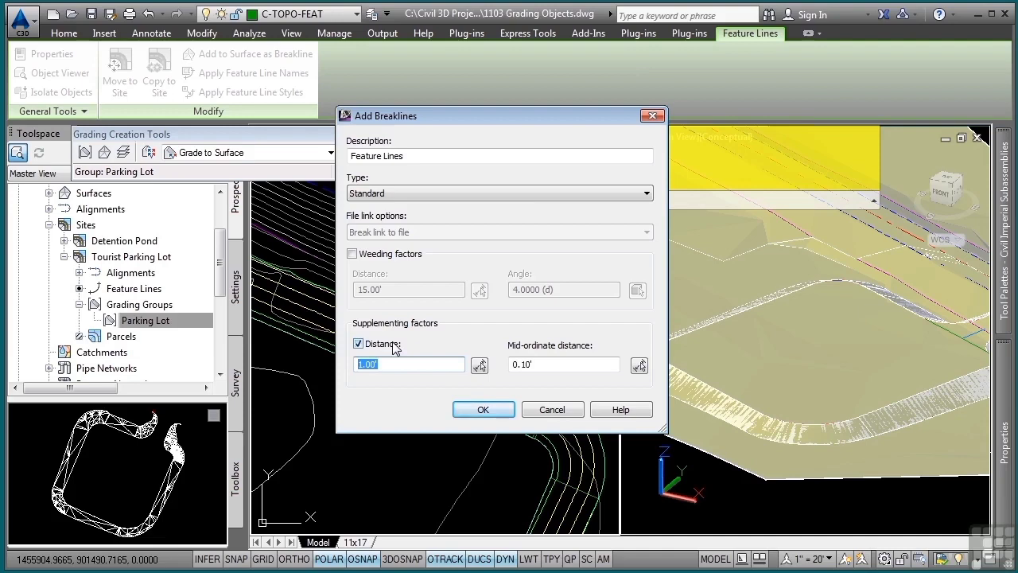
left_click(481, 408)
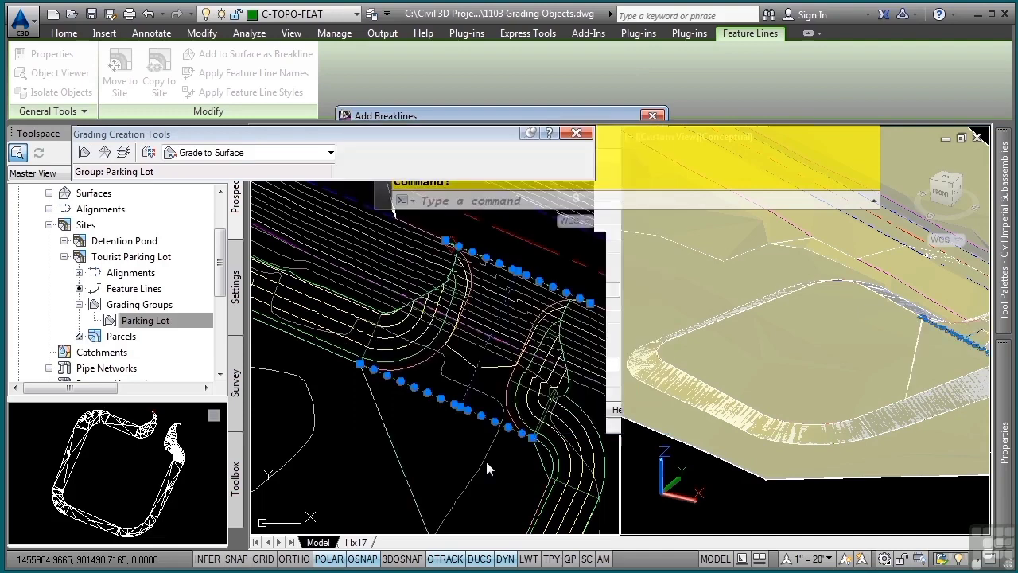
key("Escape")
key("Escape")
Inspect the Parking Lot surface in 3D with the Object Viewer, orbiting around the driveway and the empty interior
left_click(465, 359)
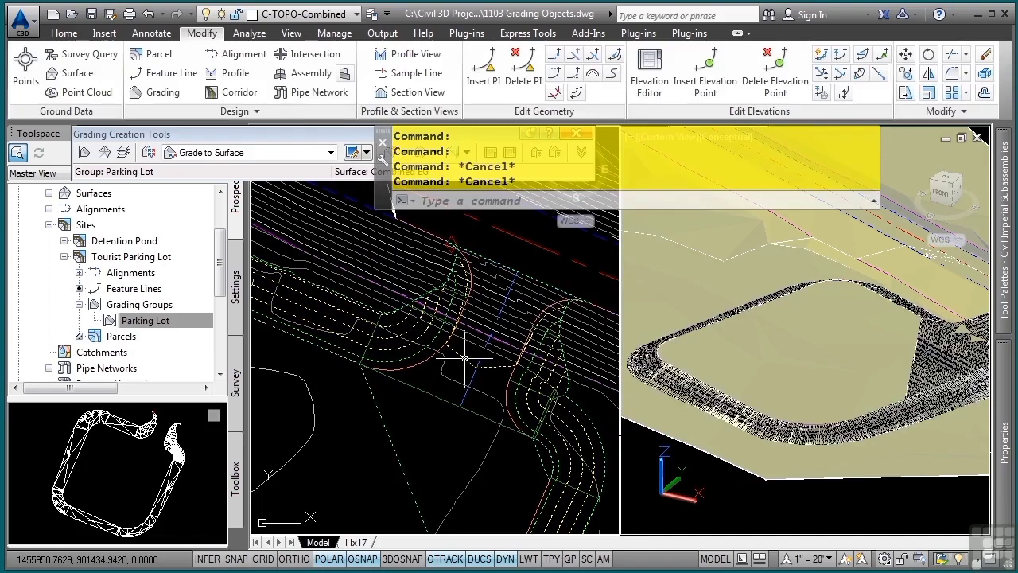
right_click(433, 422)
left_click(443, 391)
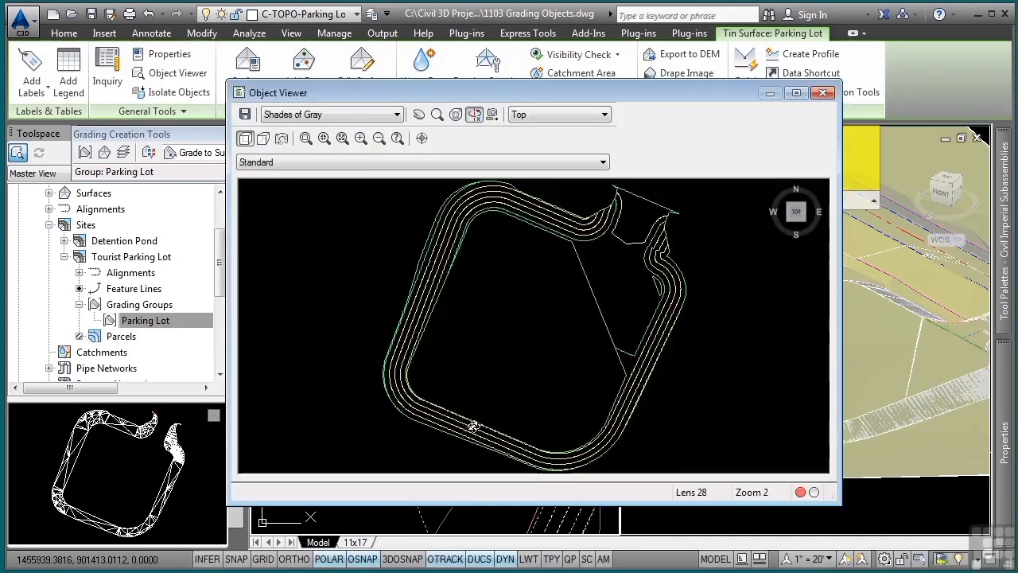
left_click_drag(509, 334, 663, 310)
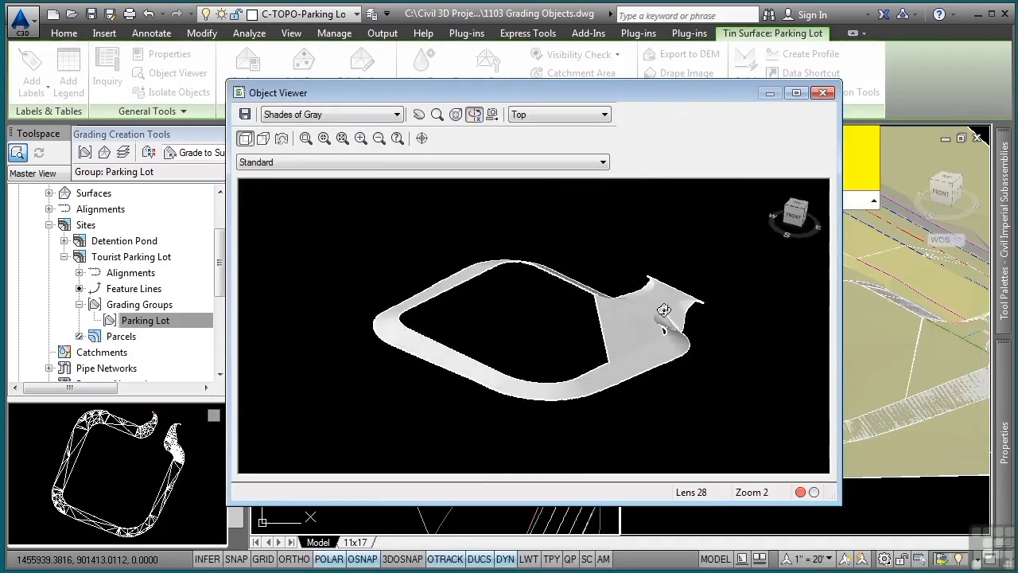
scroll(688, 339, "up", 2)
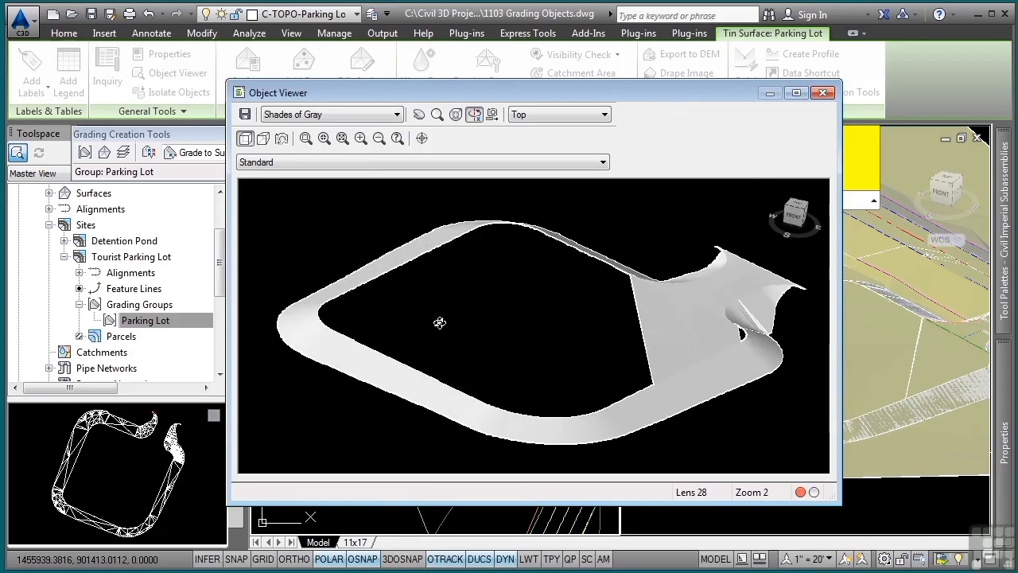
key("Escape")
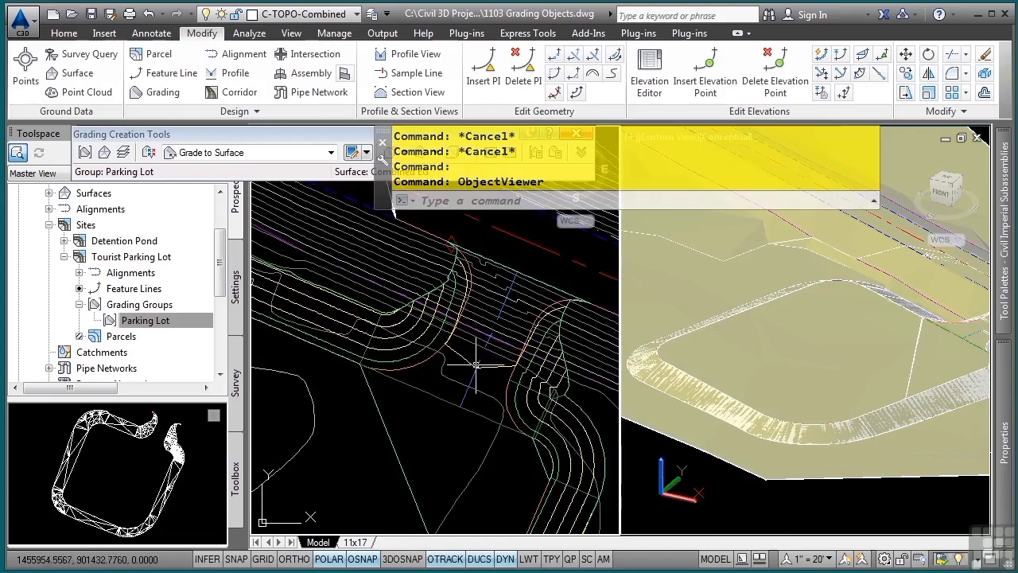
Create a grading infill in the open interior of the parking lot grading
scroll(430, 411, "down", 2)
middle_click_drag(430, 423, 497, 333)
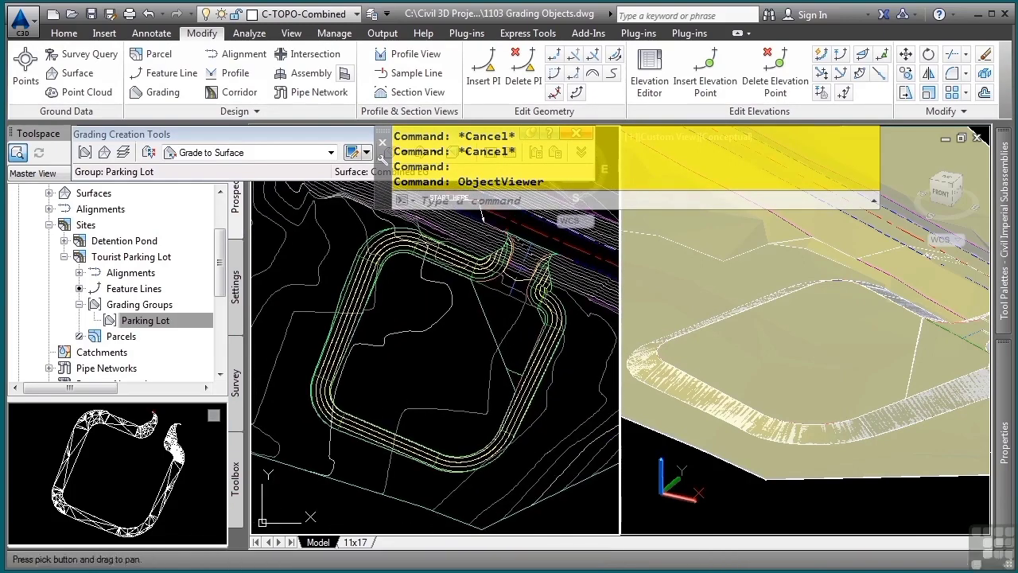
scroll(396, 263, "up", 2)
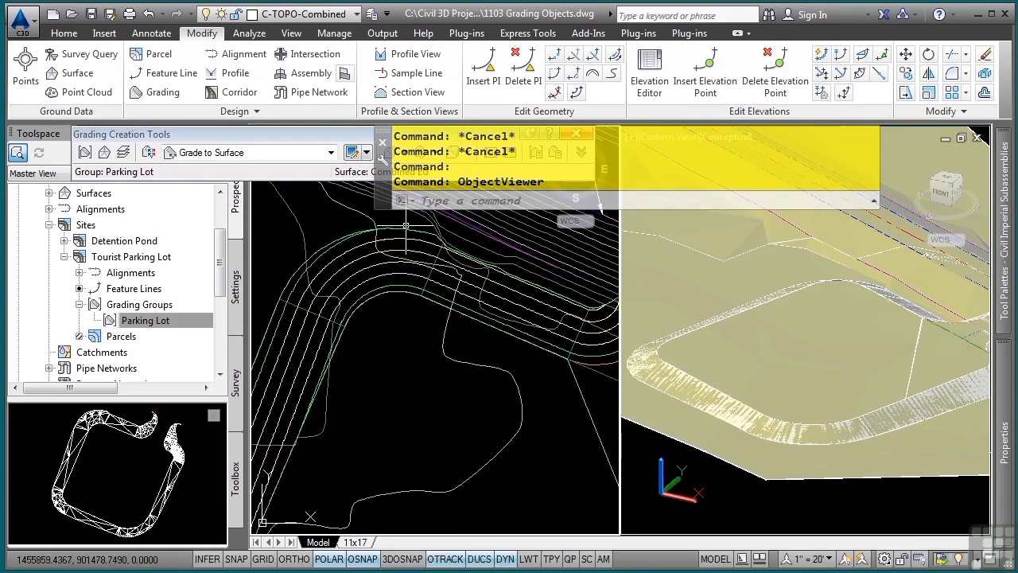
left_click(325, 315)
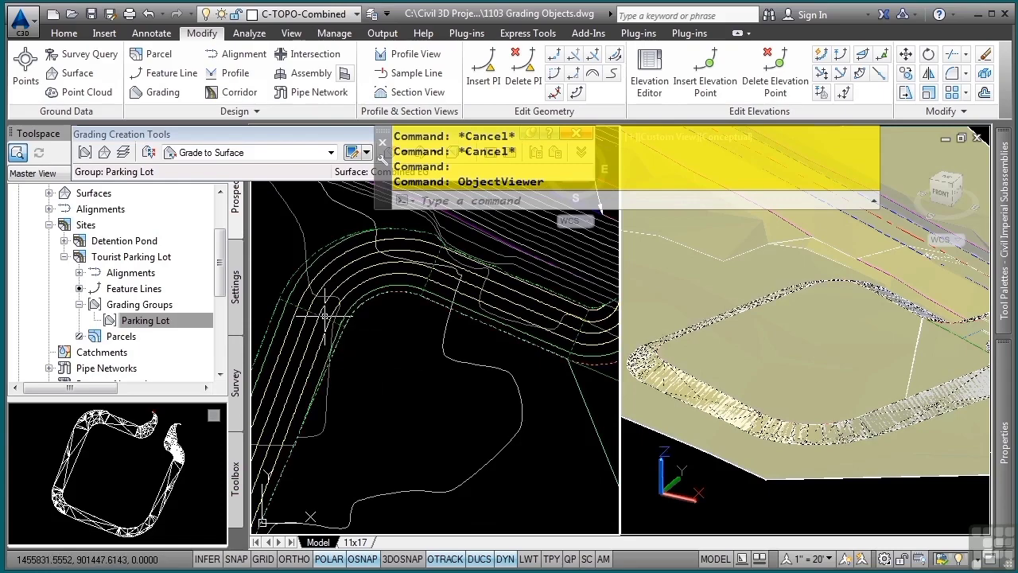
scroll(426, 342, "down", 4)
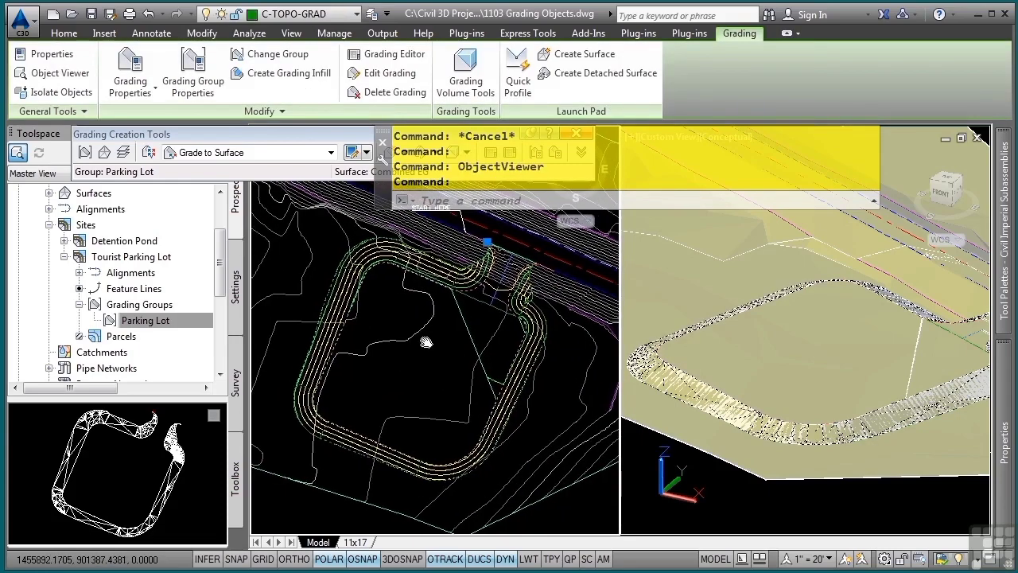
left_click(282, 80)
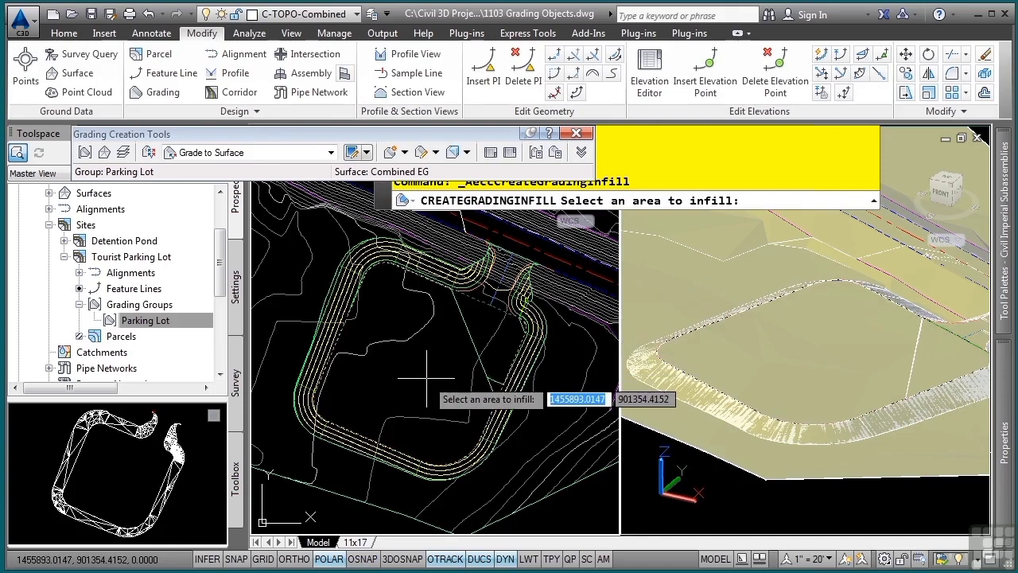
left_click(419, 368)
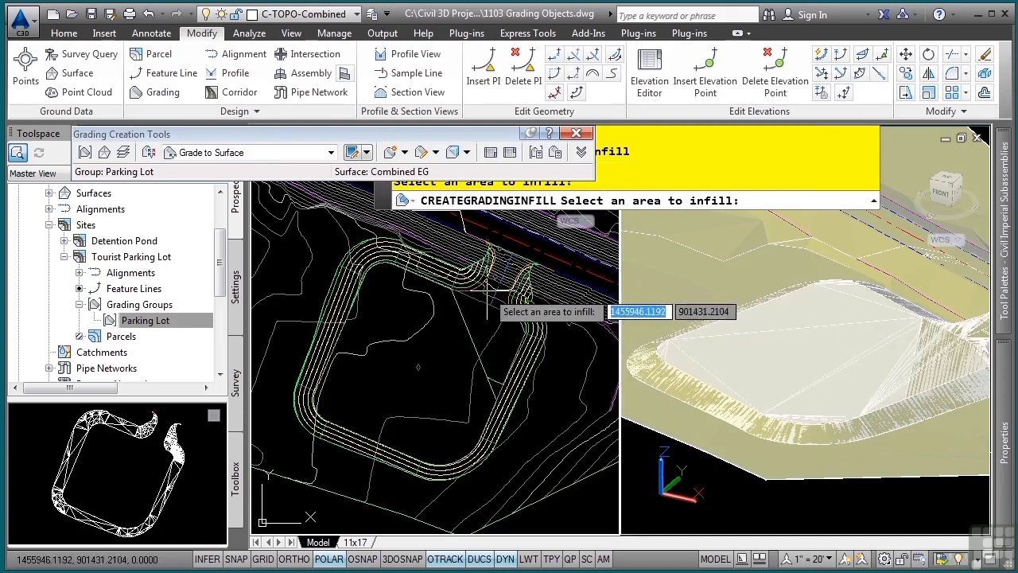
key("Return")
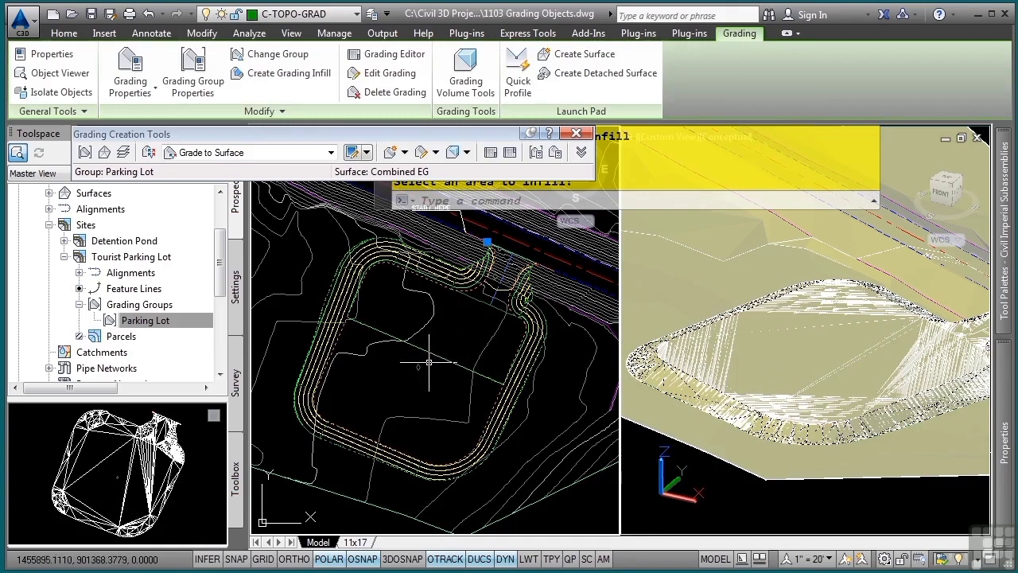
scroll(439, 362, "up", 3)
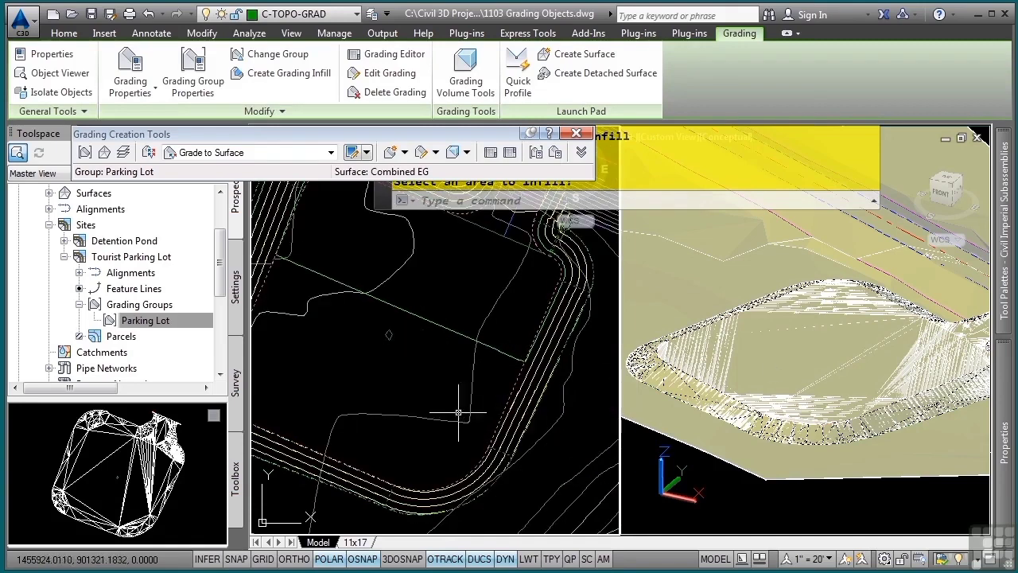
mouse_move(439, 368)
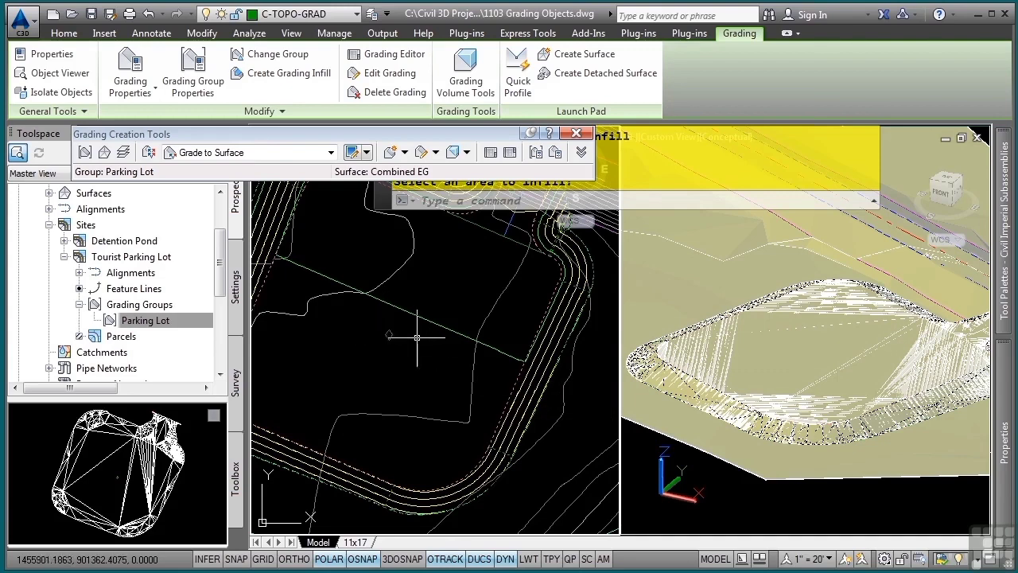
key("Escape")
key("Escape")
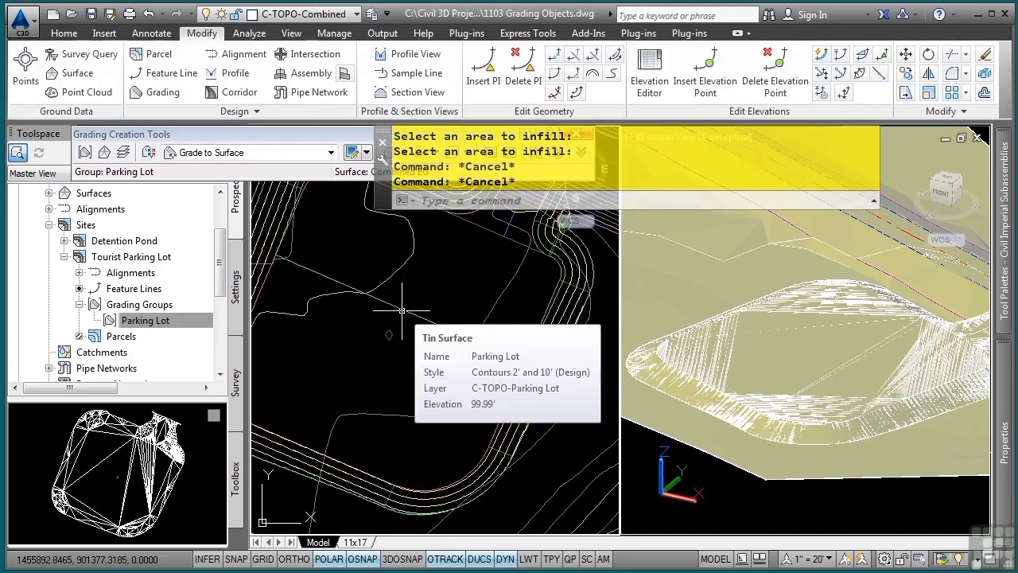
Set the Parking Lot surface style to Triangles and Slope Arrows and examine the triangulation and slope directions of the infill
double_click(401, 310)
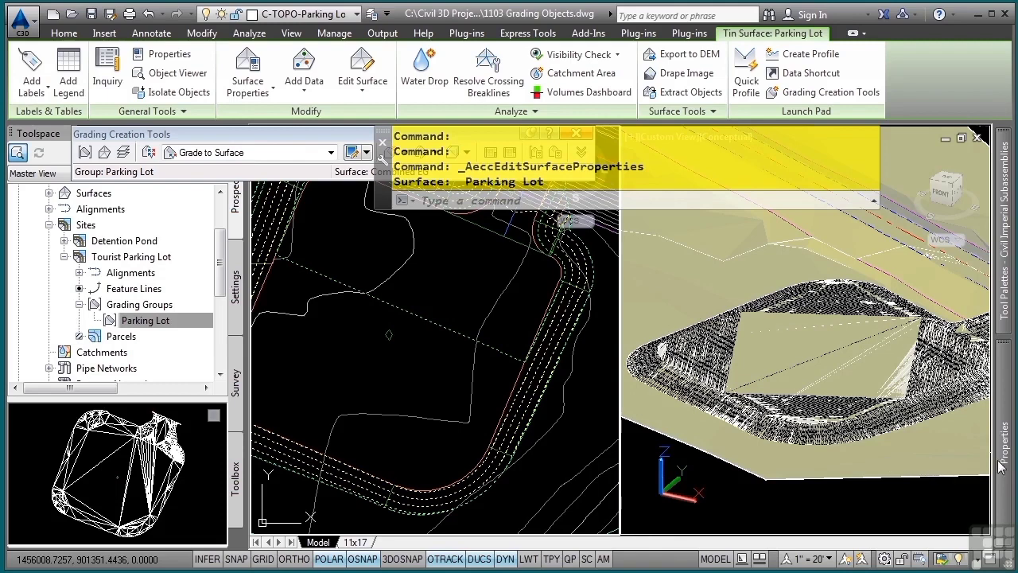
mouse_move(1006, 463)
left_click(892, 206)
left_click(892, 206)
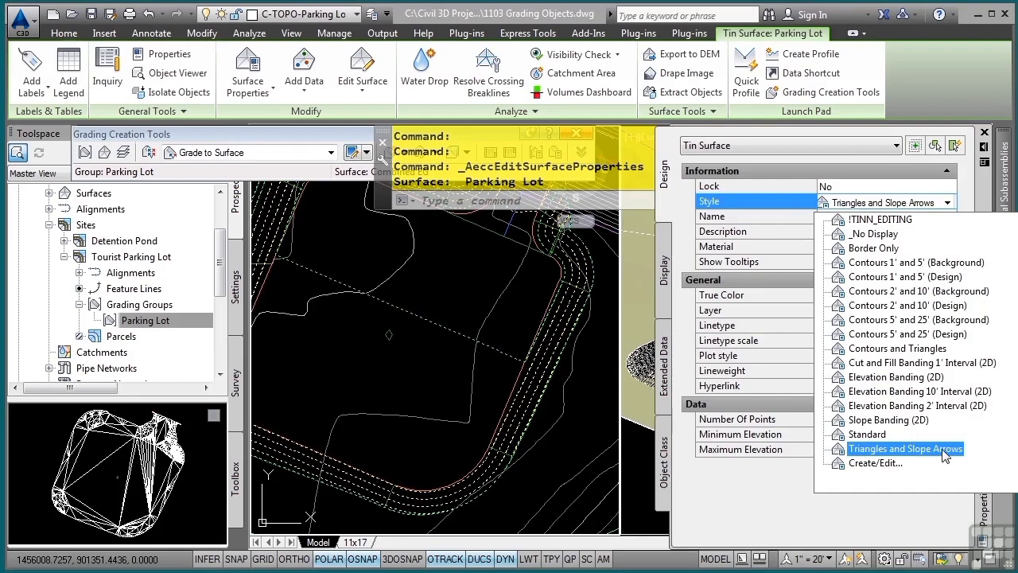
left_click(915, 449)
key("Escape")
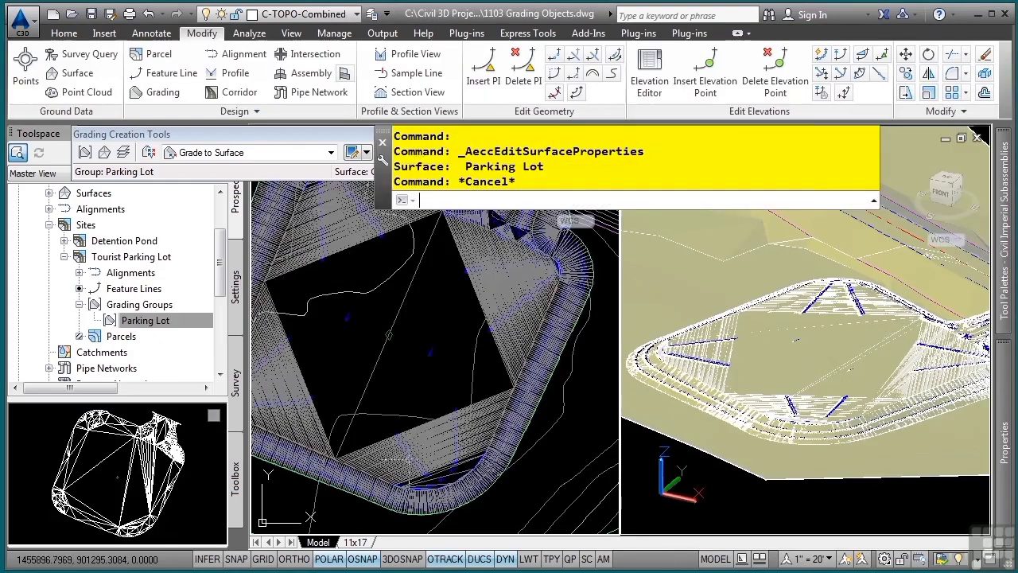
key("Escape")
scroll(429, 382, "up", 5)
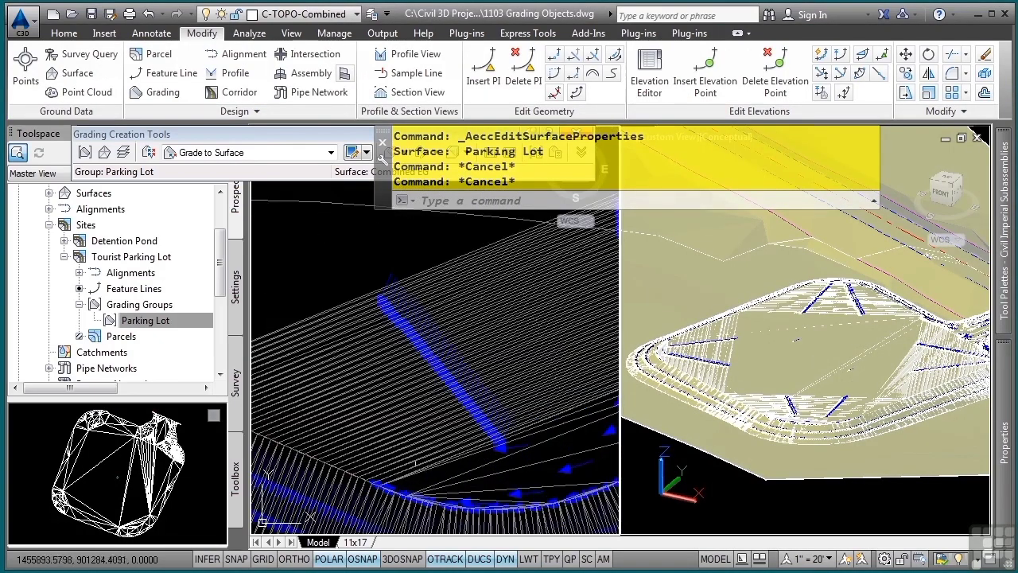
middle_click_drag(407, 470, 568, 477)
mouse_move(378, 383)
middle_mouse_down()
mouse_move(550, 445)
mouse_move(440, 422)
mouse_move(510, 491)
middle_mouse_up()
middle_click_drag(400, 331, 410, 357)
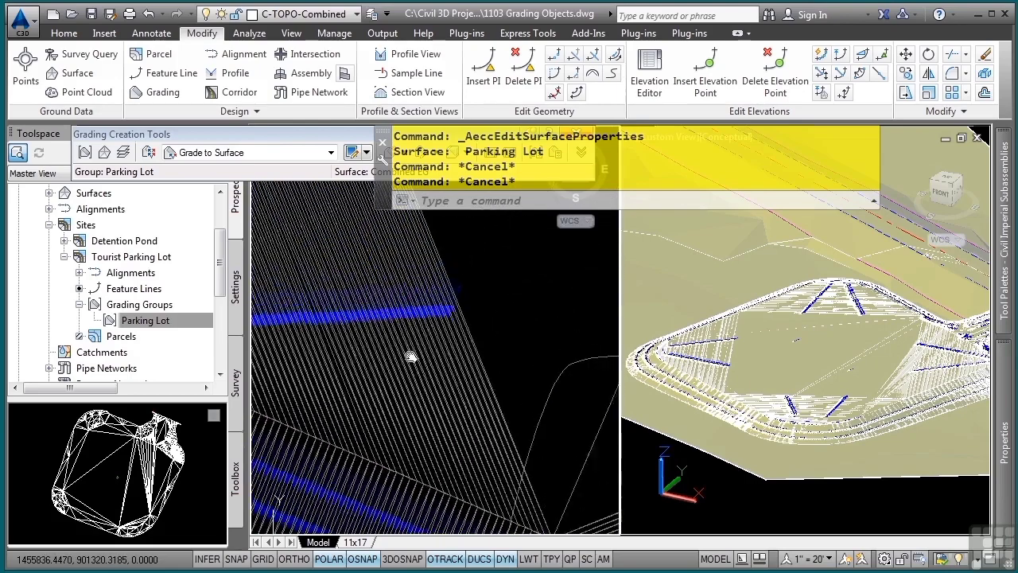
scroll(410, 356, "down", 6)
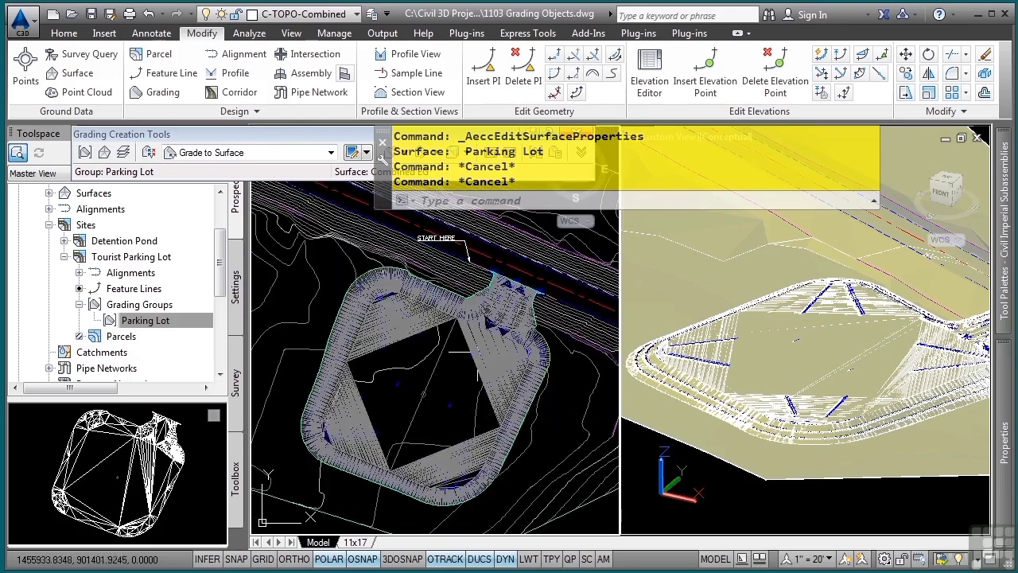
Set the Parking Lot surface style to Contours 1' and 5' (Design)
left_click(460, 350)
mouse_move(994, 432)
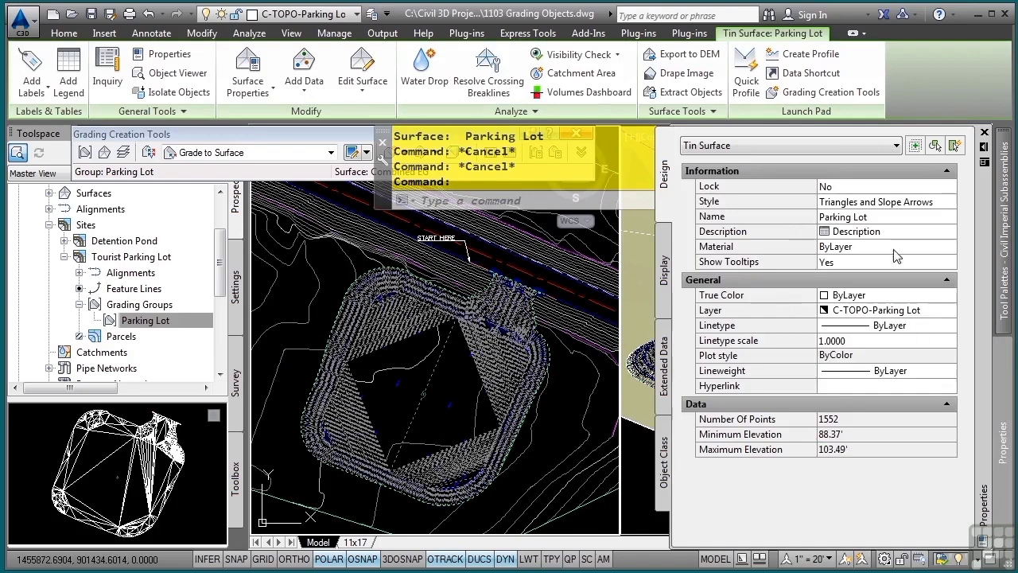
left_click(890, 203)
left_click(893, 205)
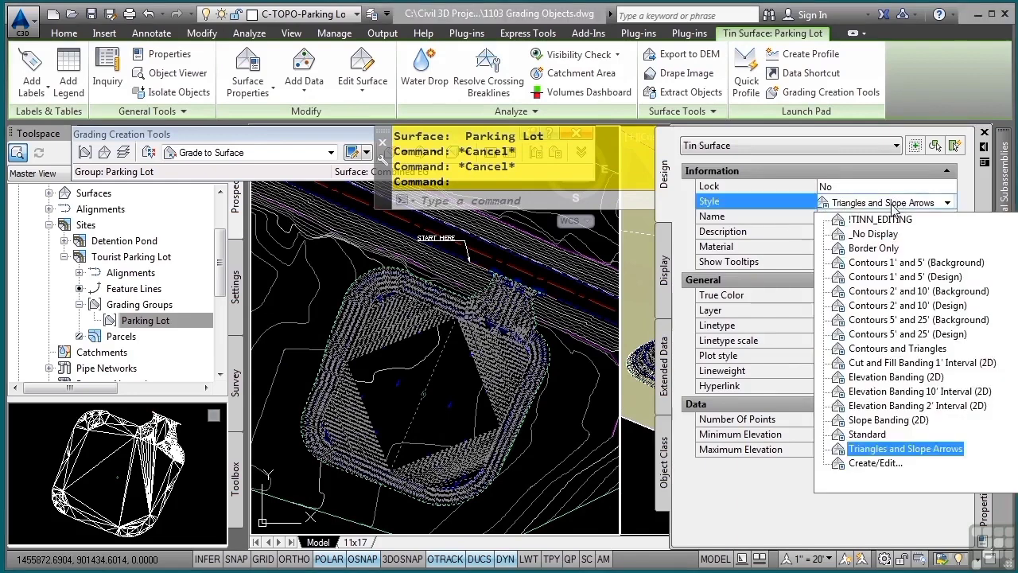
left_click(898, 277)
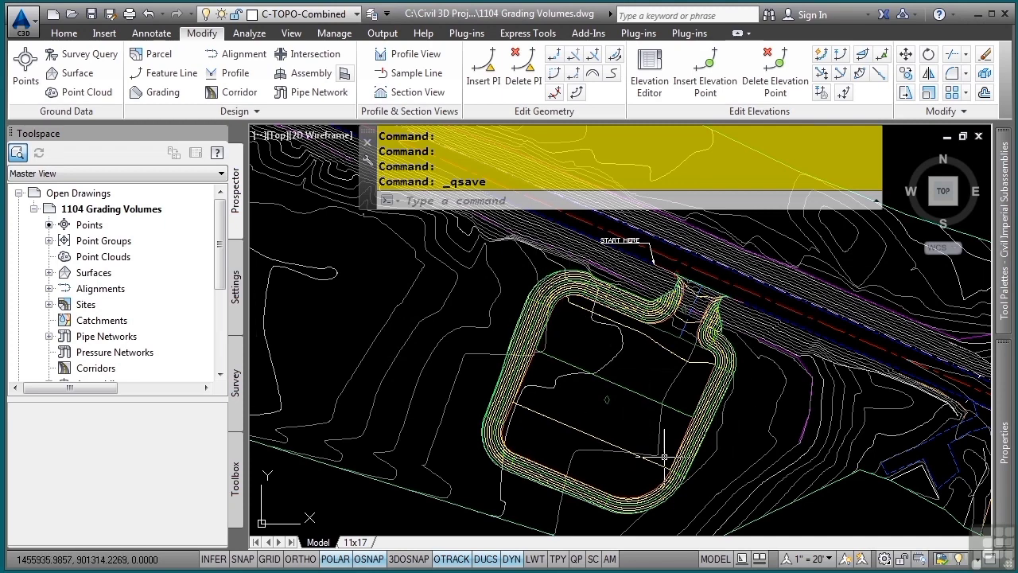
Review the cut, fill and net volumes and the volume base surface in the Parking Lot grading group's properties under the Tourist Parking Lot site
left_click(48, 305)
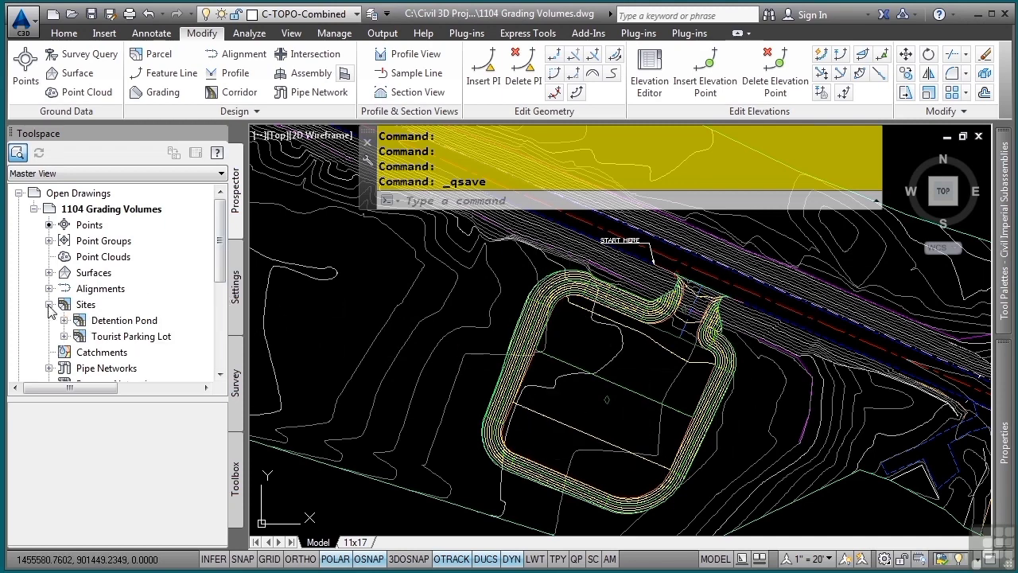
left_click(64, 336)
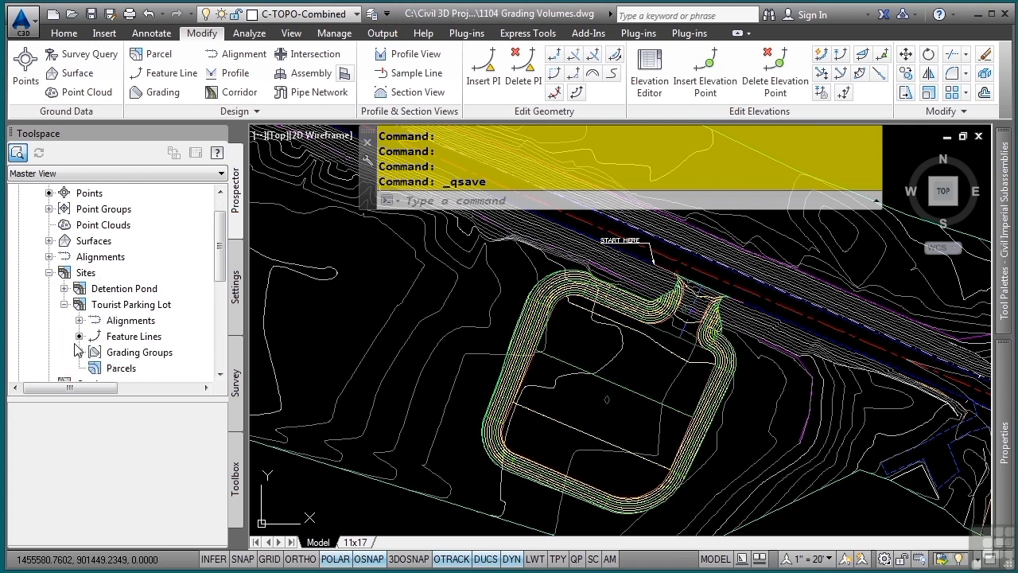
left_click(78, 352)
right_click(151, 367)
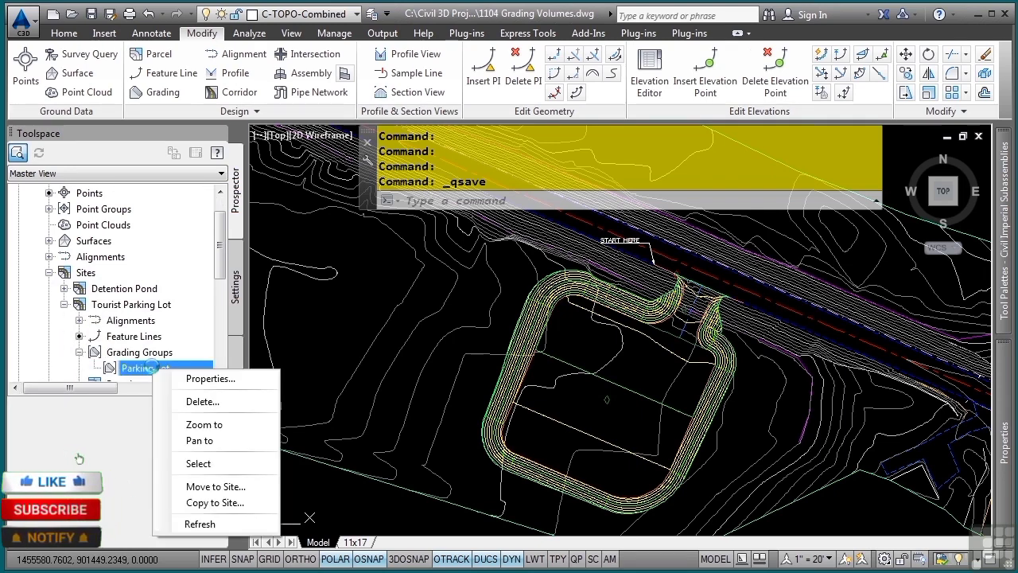
left_click(210, 379)
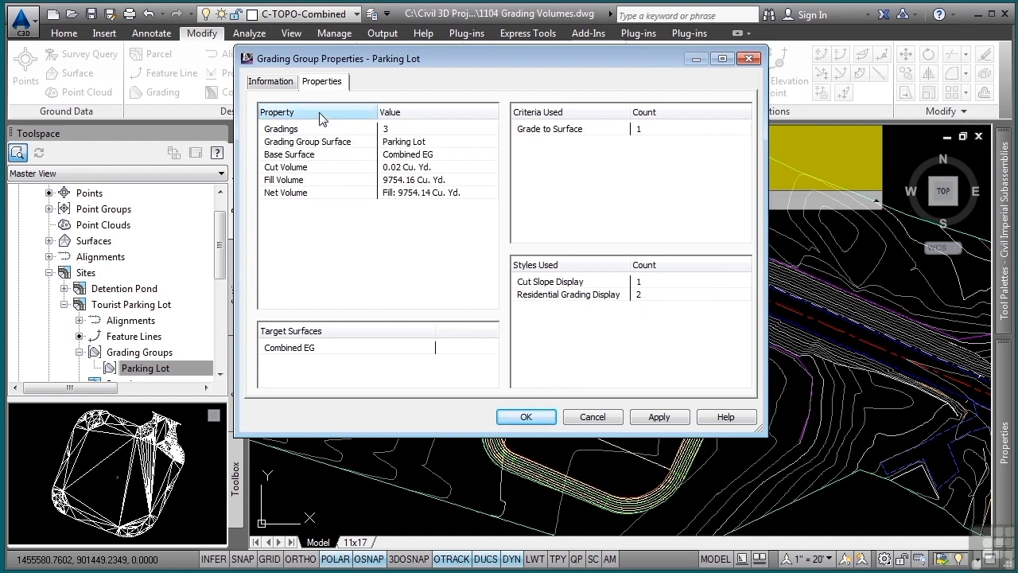
left_click(281, 83)
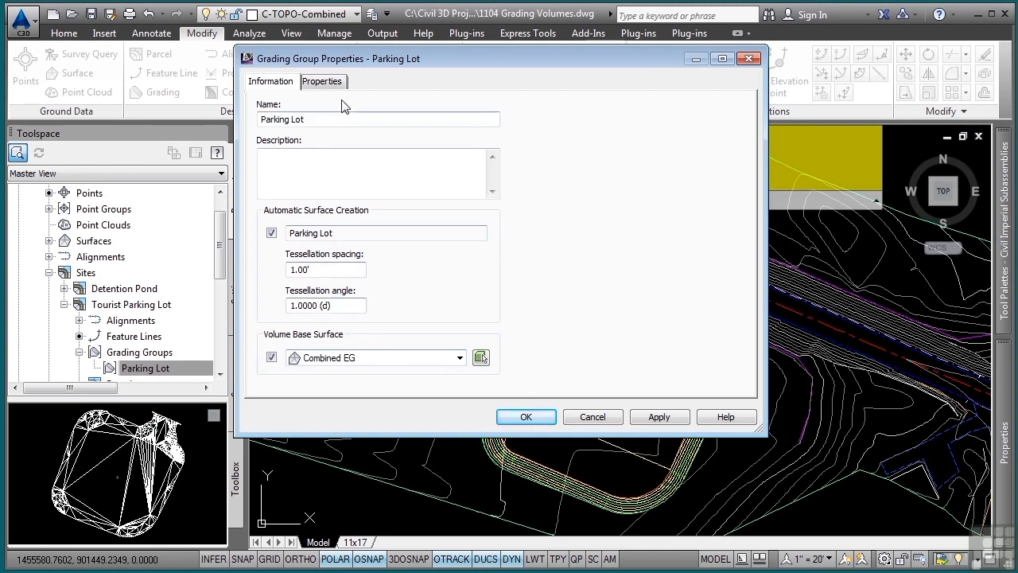
left_click(326, 81)
right_click(315, 172)
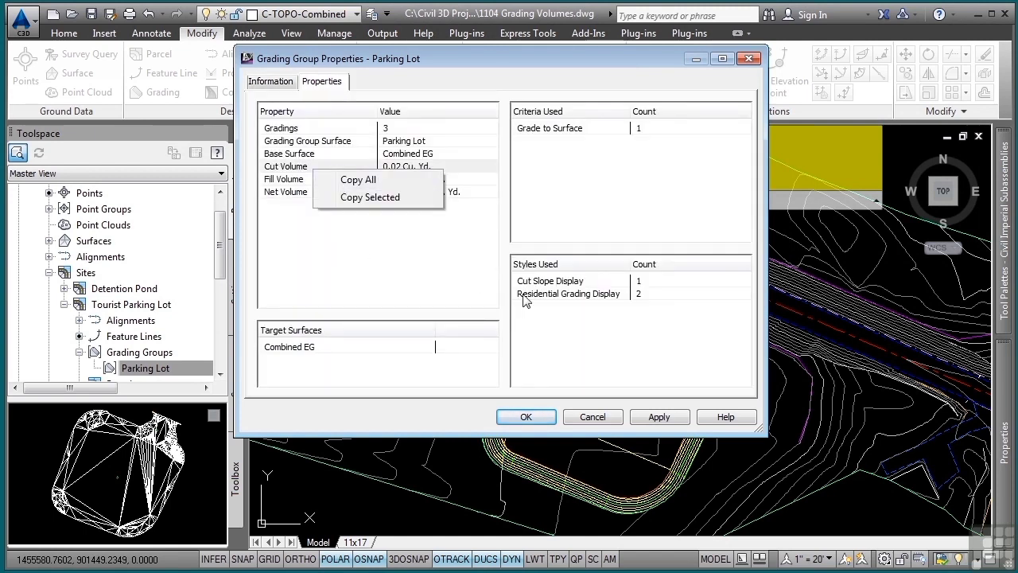
left_click(401, 236)
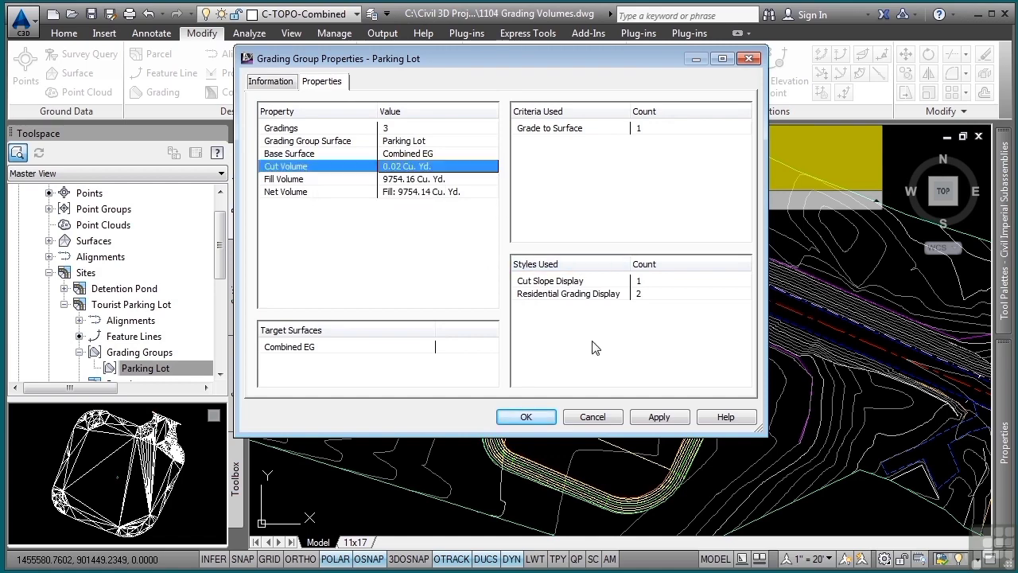
left_click(593, 418)
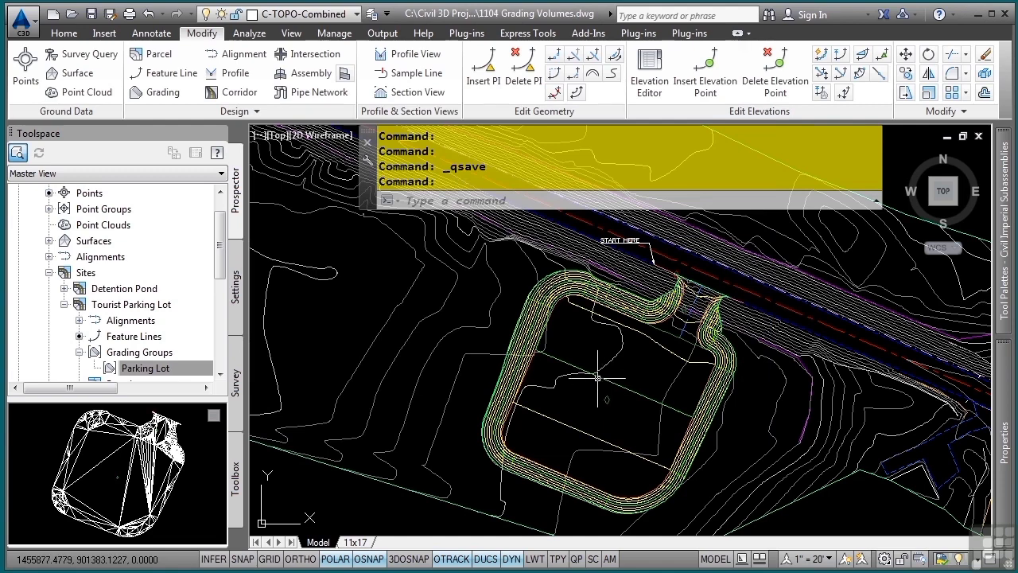
Lower the entire Parking Lot grading group by 1.00' with the Grading Volume Tools
mouse_move(600, 386)
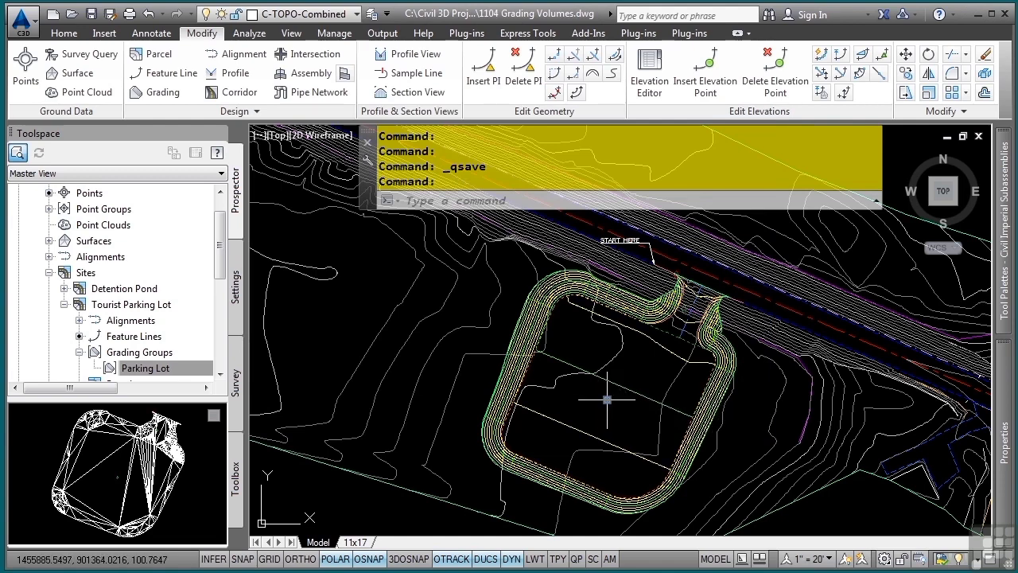
left_click(606, 399)
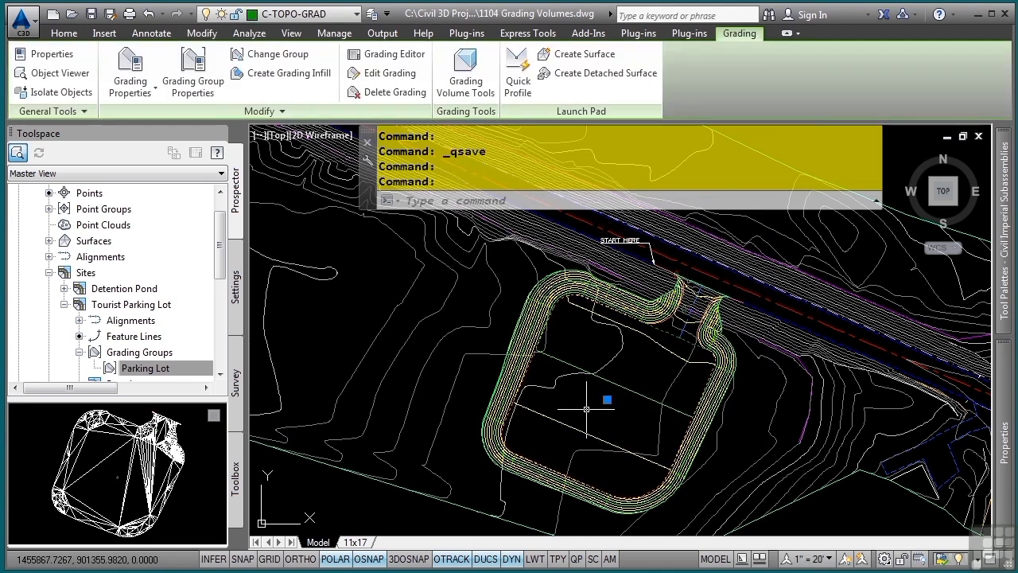
left_click(468, 85)
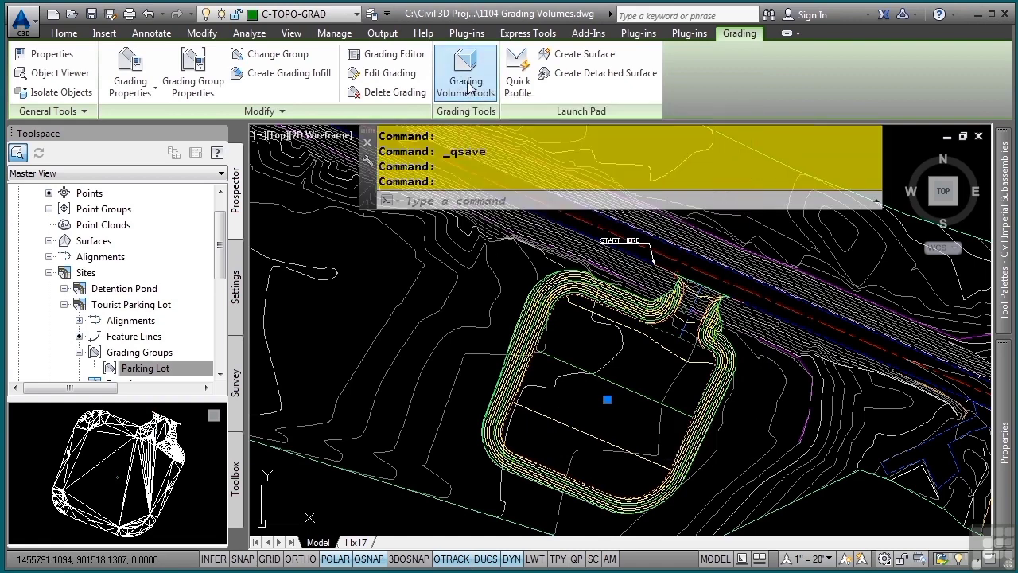
left_click_drag(480, 46, 435, 88)
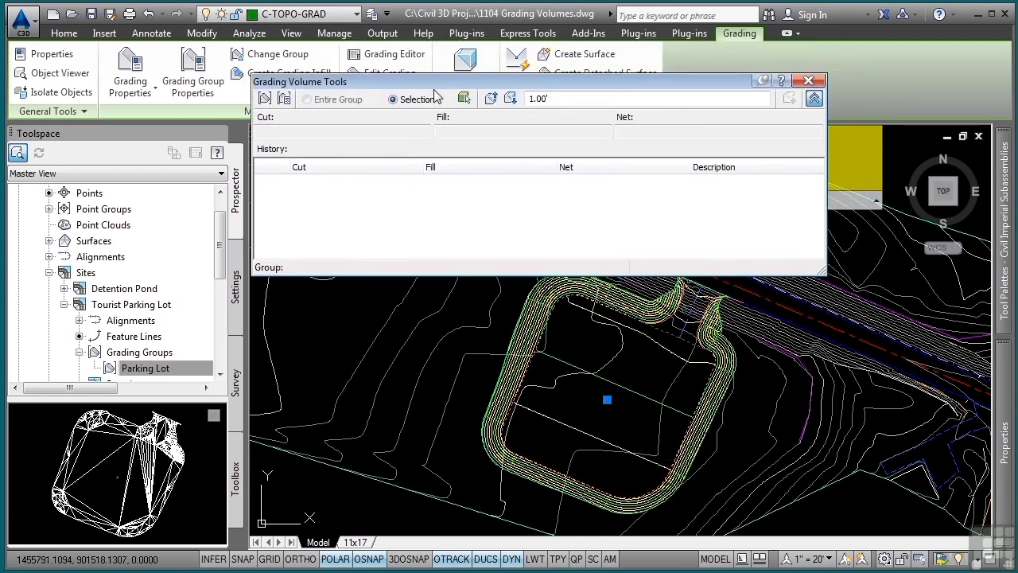
left_click(265, 99)
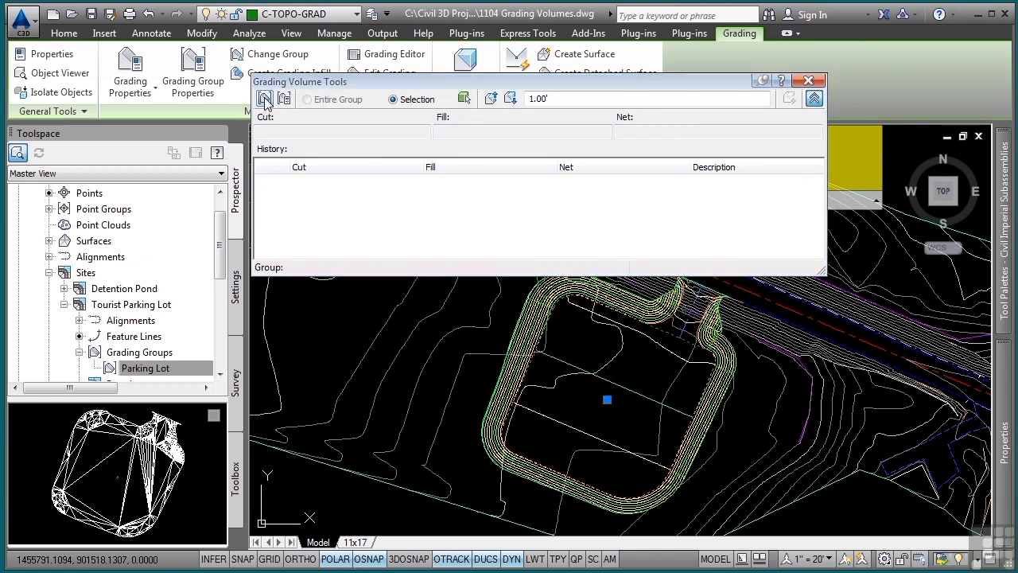
left_click(466, 233)
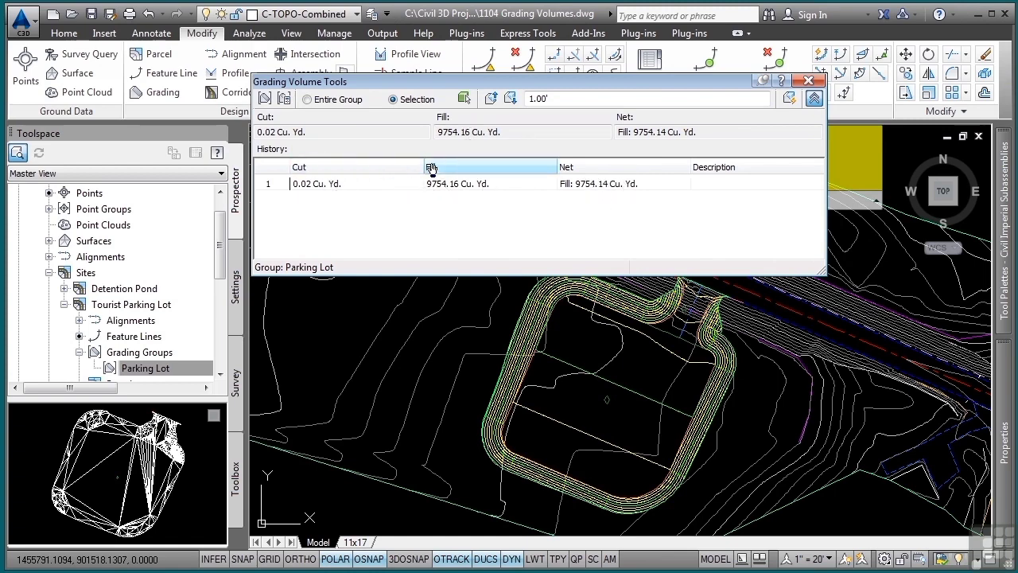
left_click(307, 99)
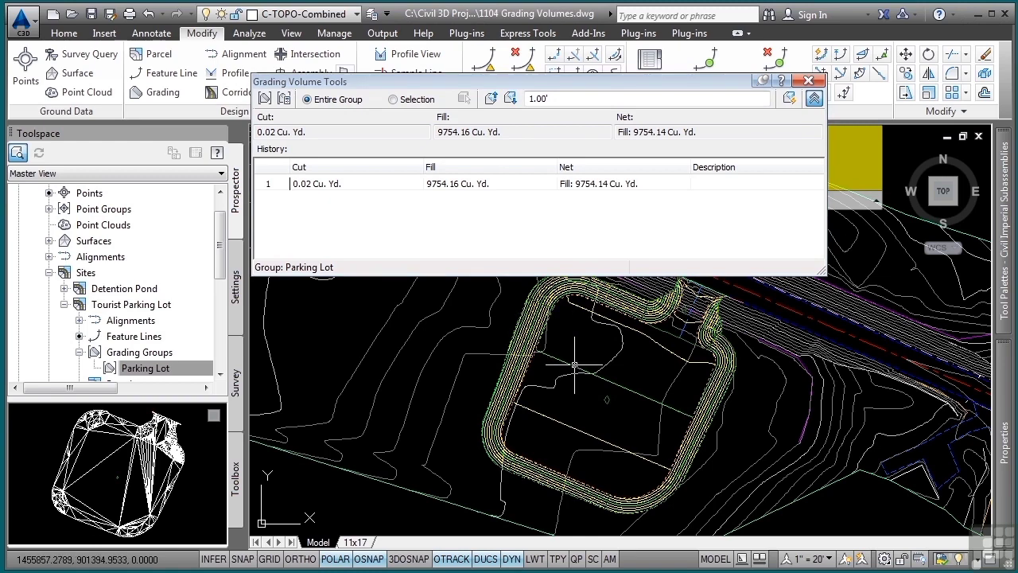
left_click(510, 99)
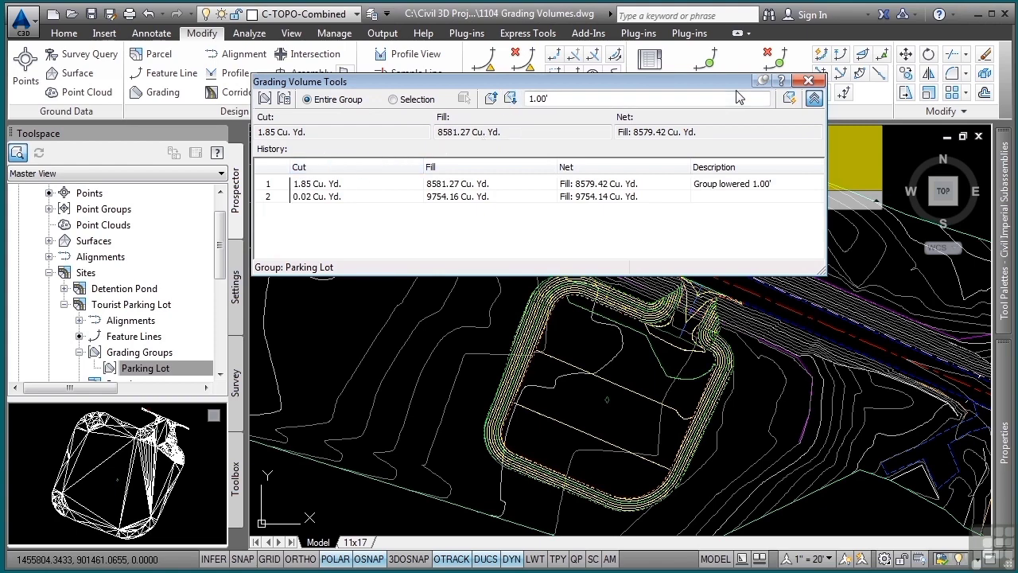
Auto-balance the entire Parking Lot grading group to a required volume of 8000 cubic yards and review the volume history
left_click(791, 98)
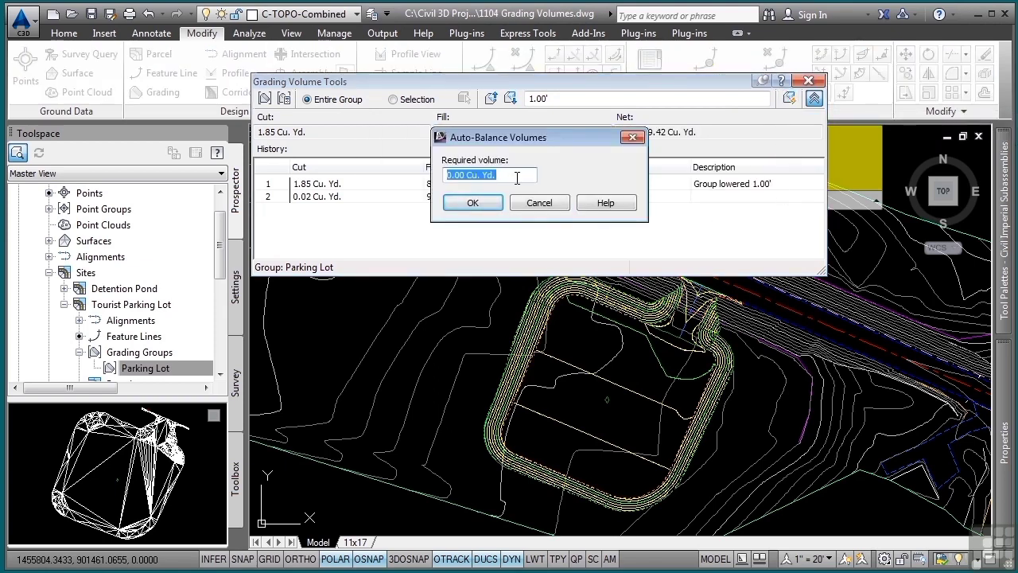
type("8000")
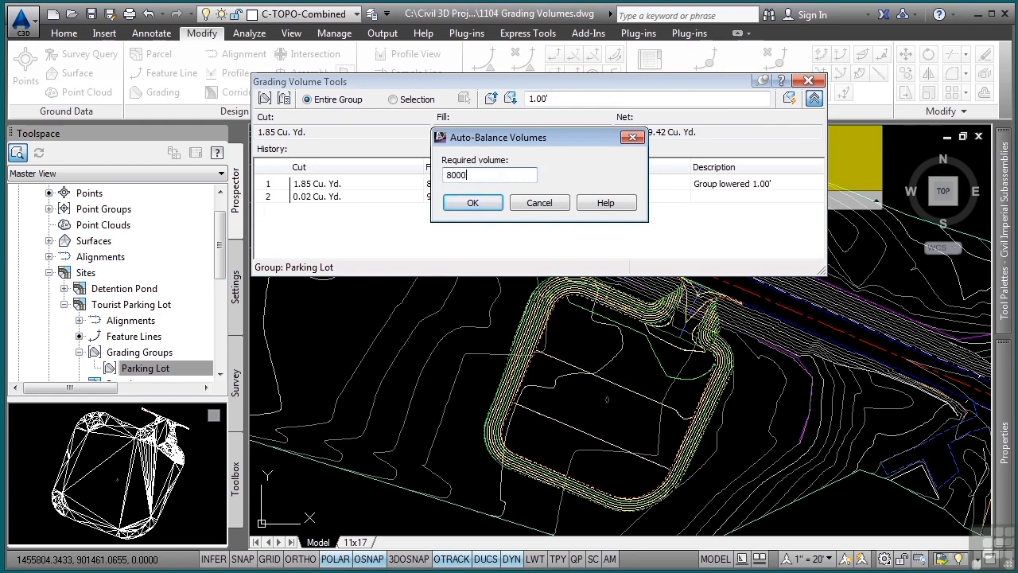
left_click(471, 204)
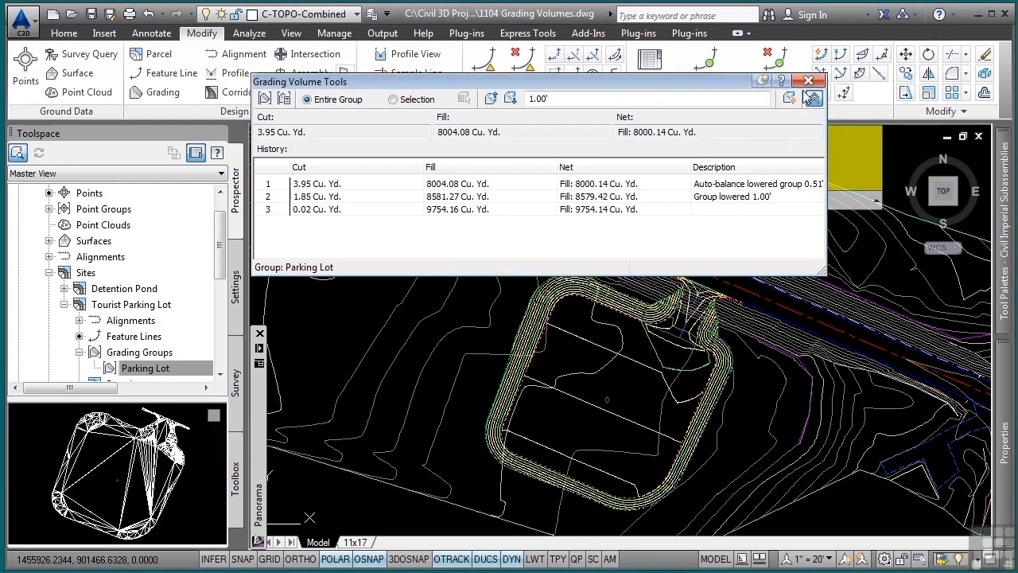
mouse_move(710, 81)
left_mouse_down()
mouse_move(555, 76)
mouse_move(440, 278)
mouse_move(524, 269)
left_mouse_up()
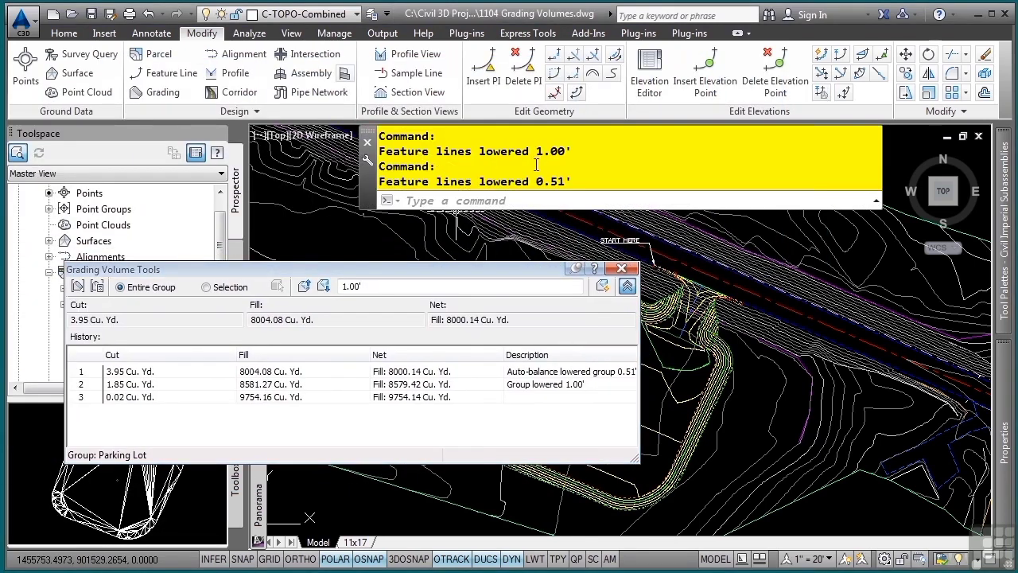
left_click_drag(537, 272, 510, 104)
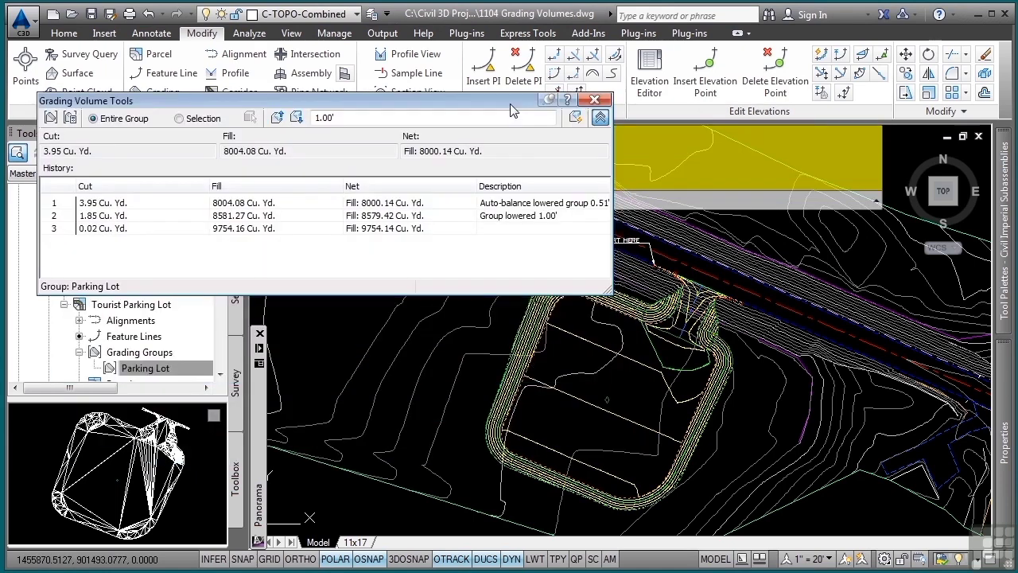